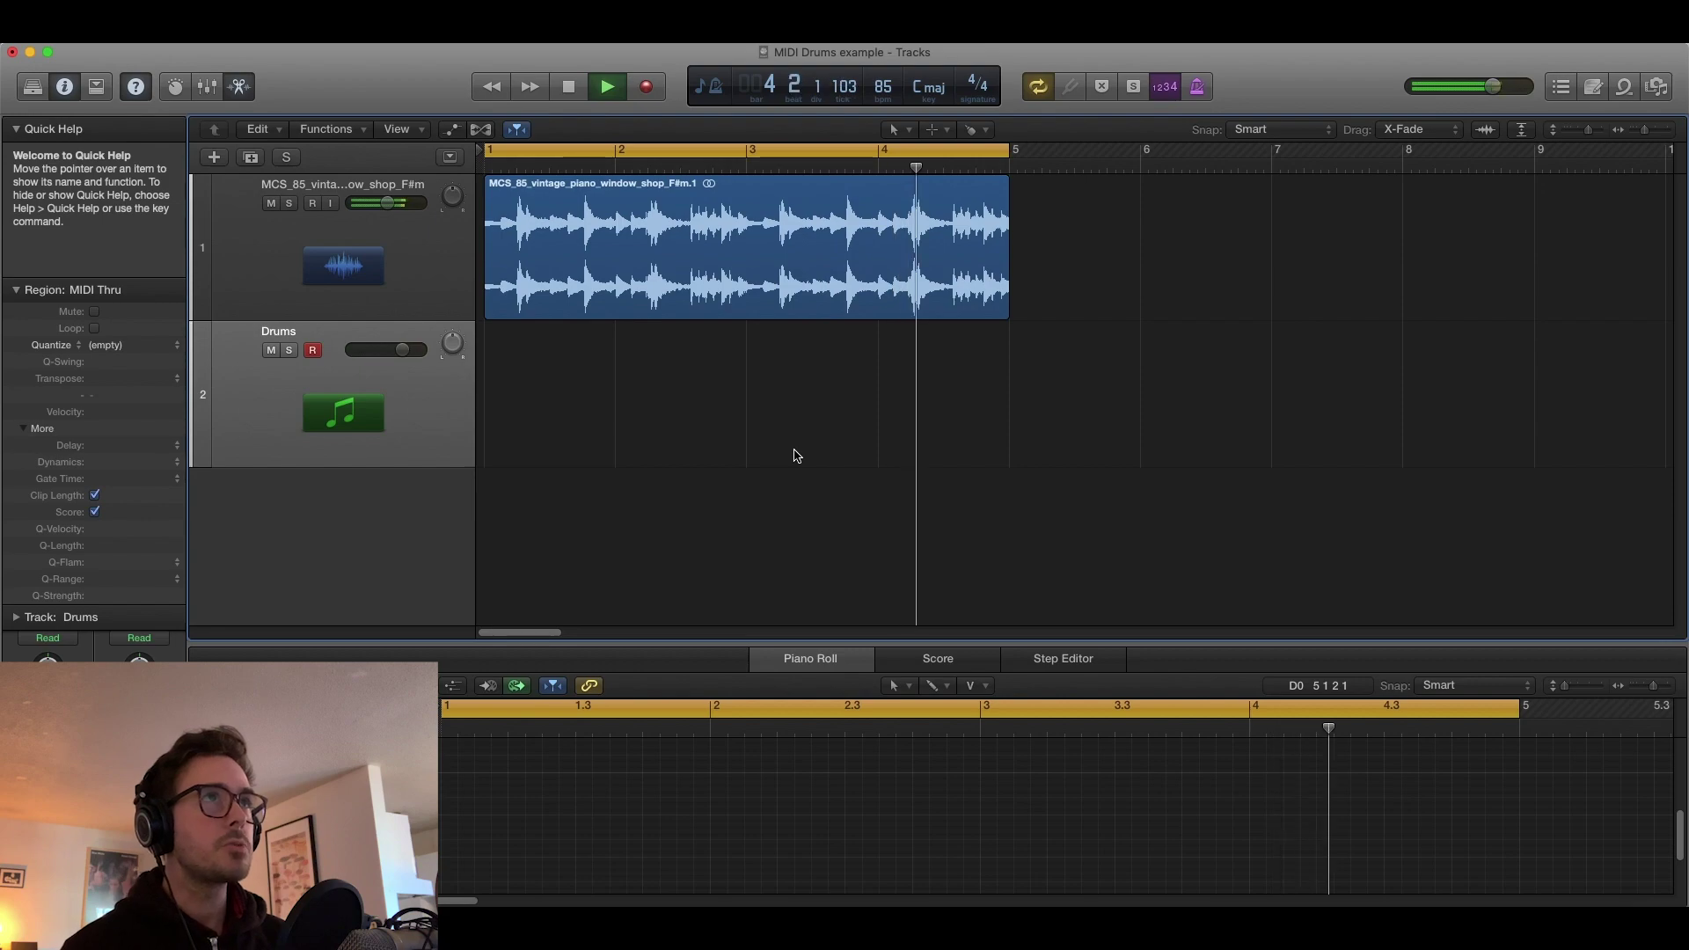
Record a four-bar MIDI drum part on the Drums track and quantize the region to 1/16 Note.
{"action": "key", "text": "r"}
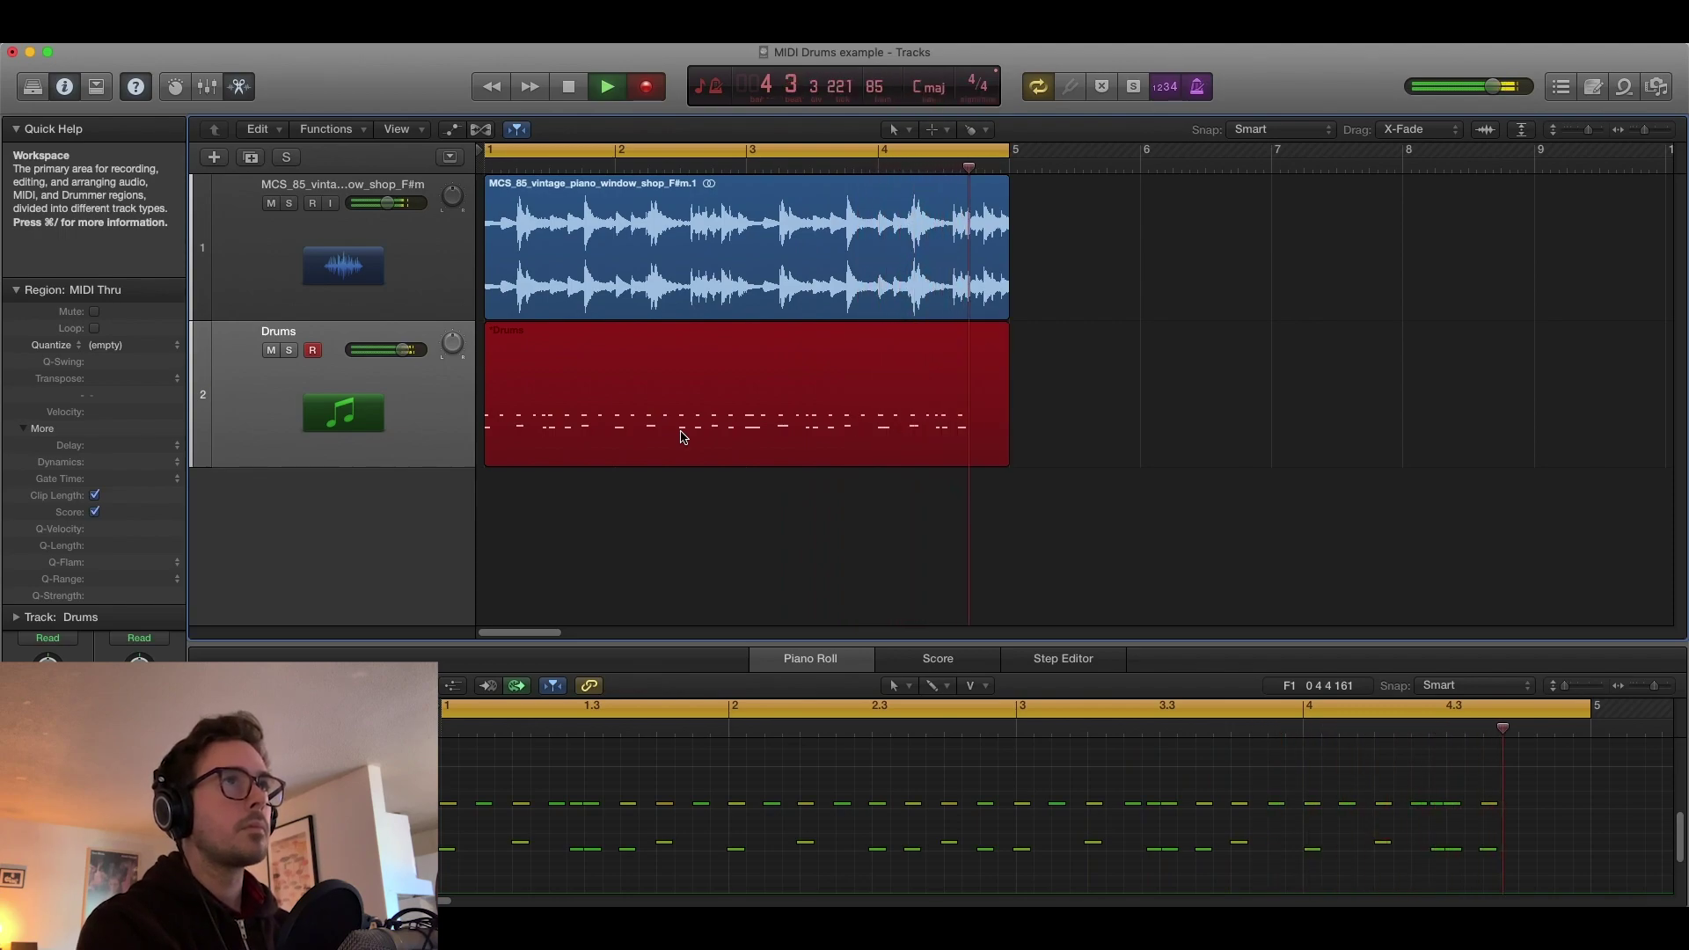
{"action": "key", "text": "space"}
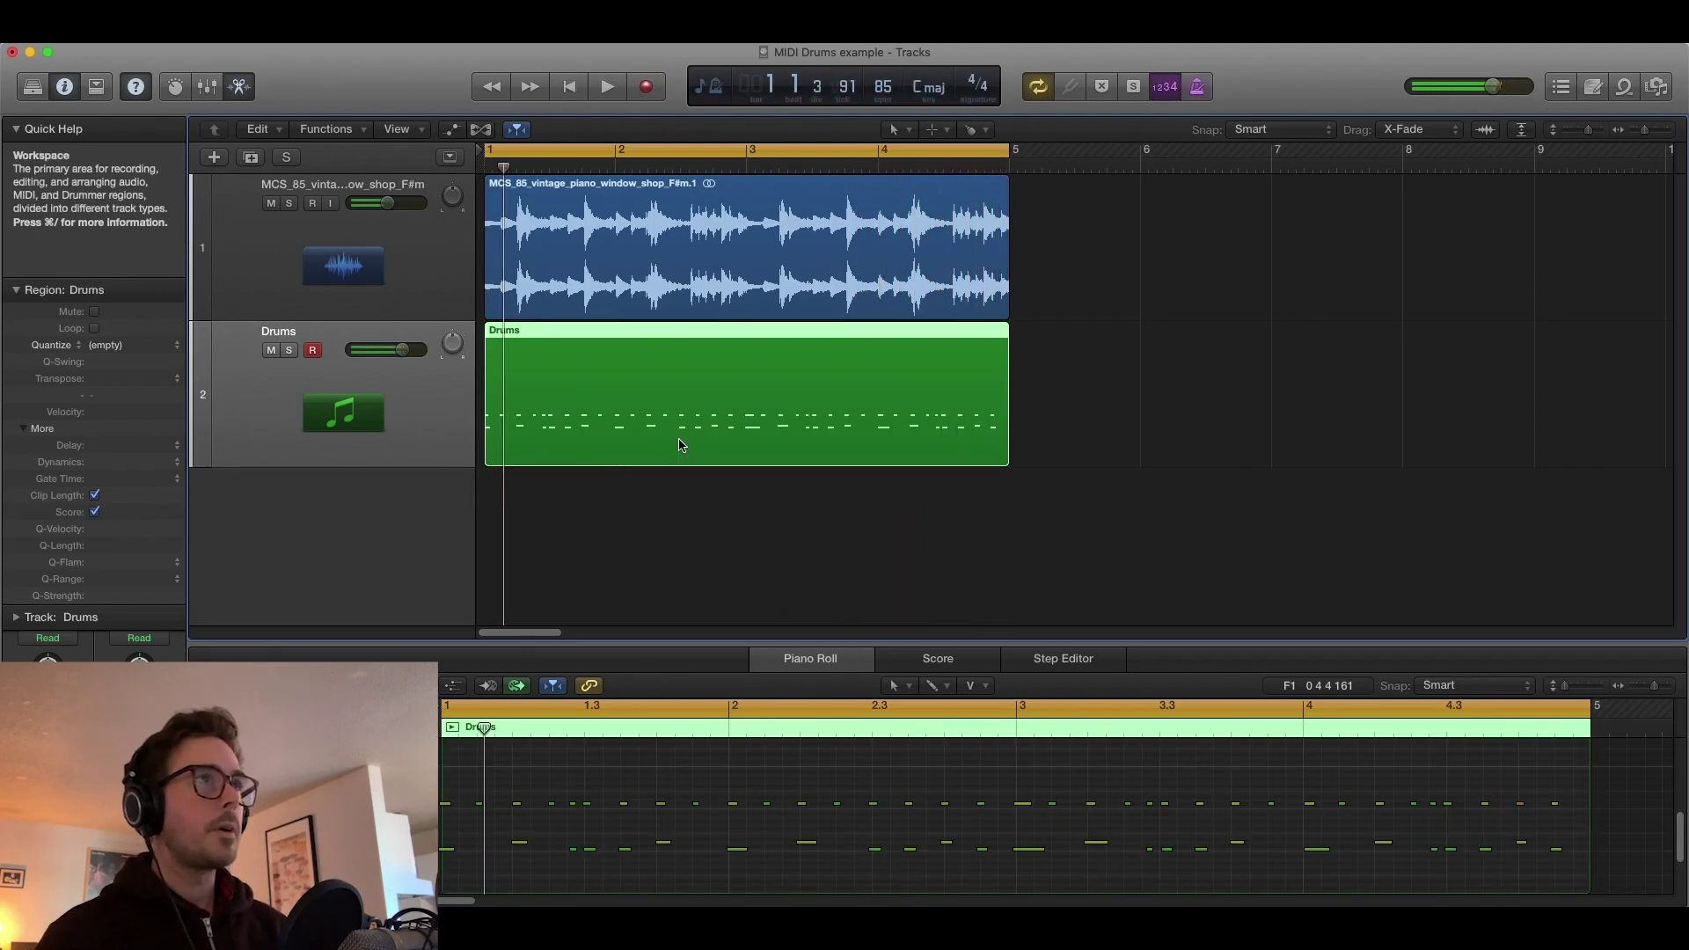
{"action": "left_click", "coordinate": [591, 410]}
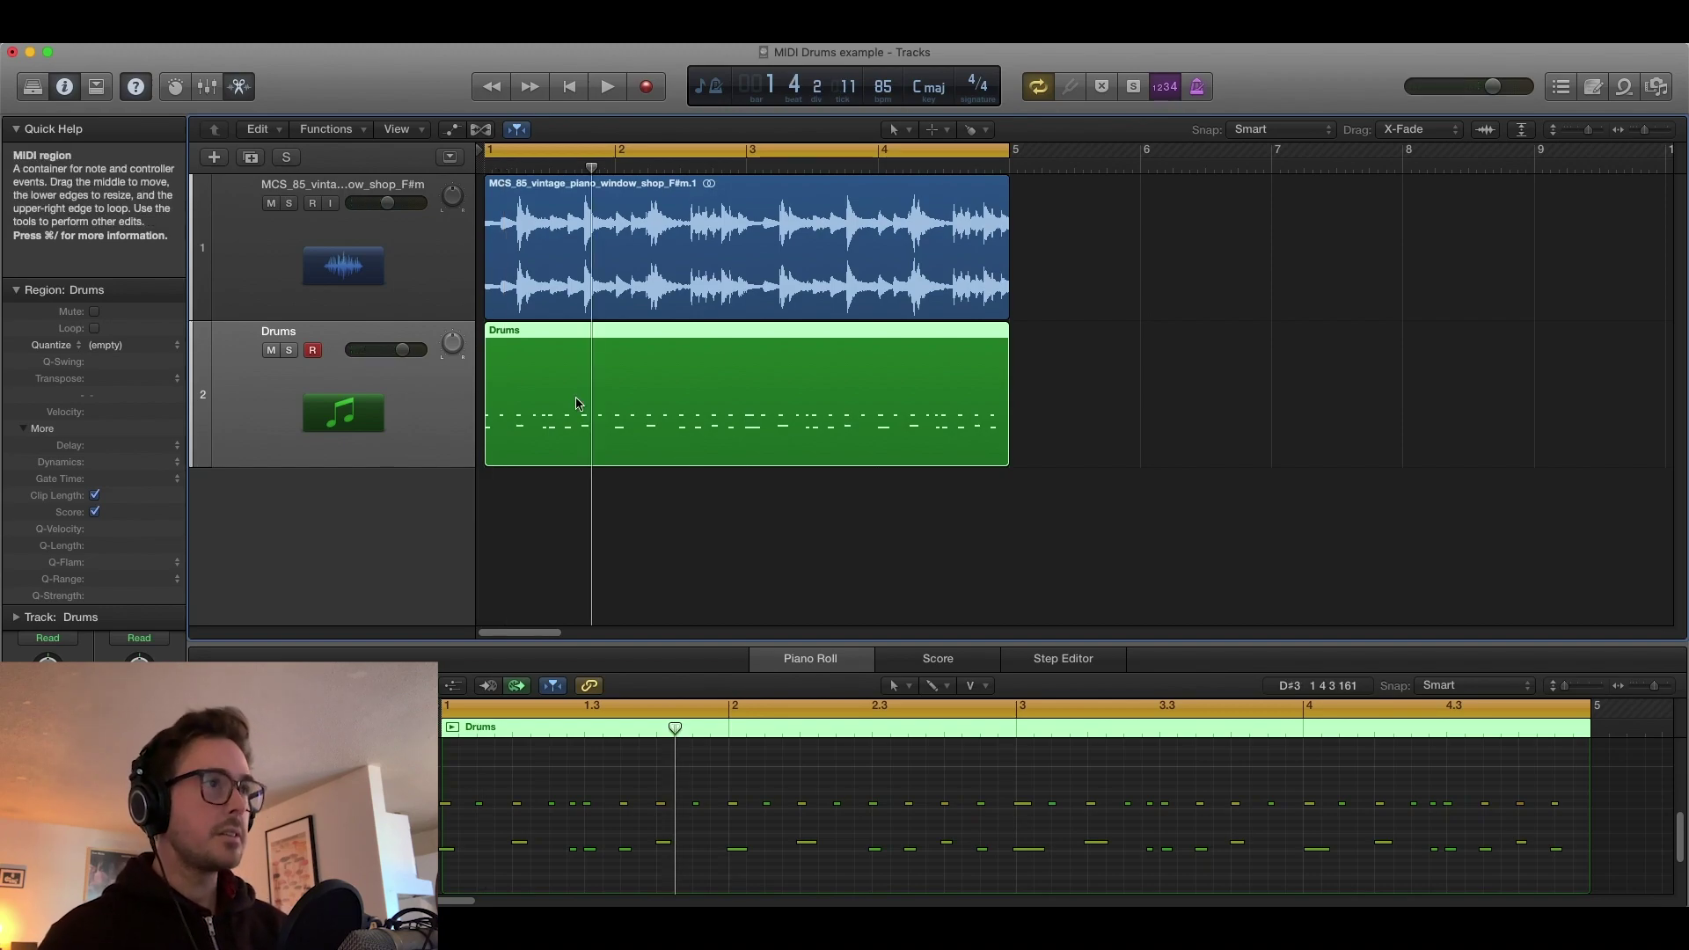
{"action": "key", "text": "space"}
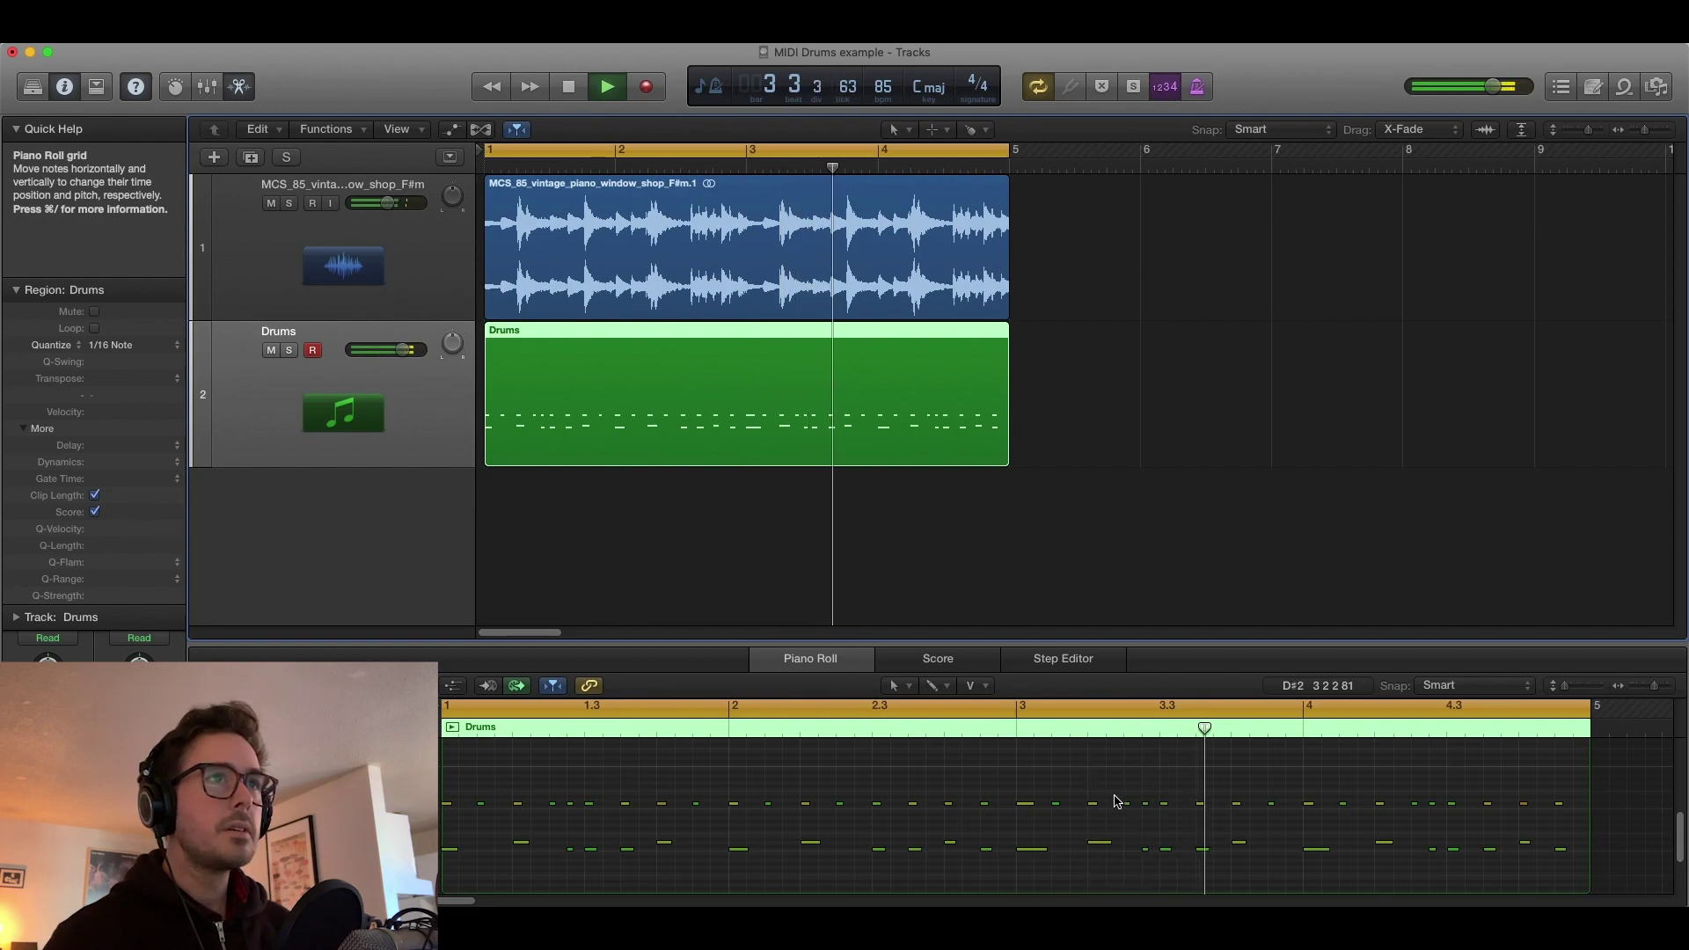
{"action": "key", "text": "space"}
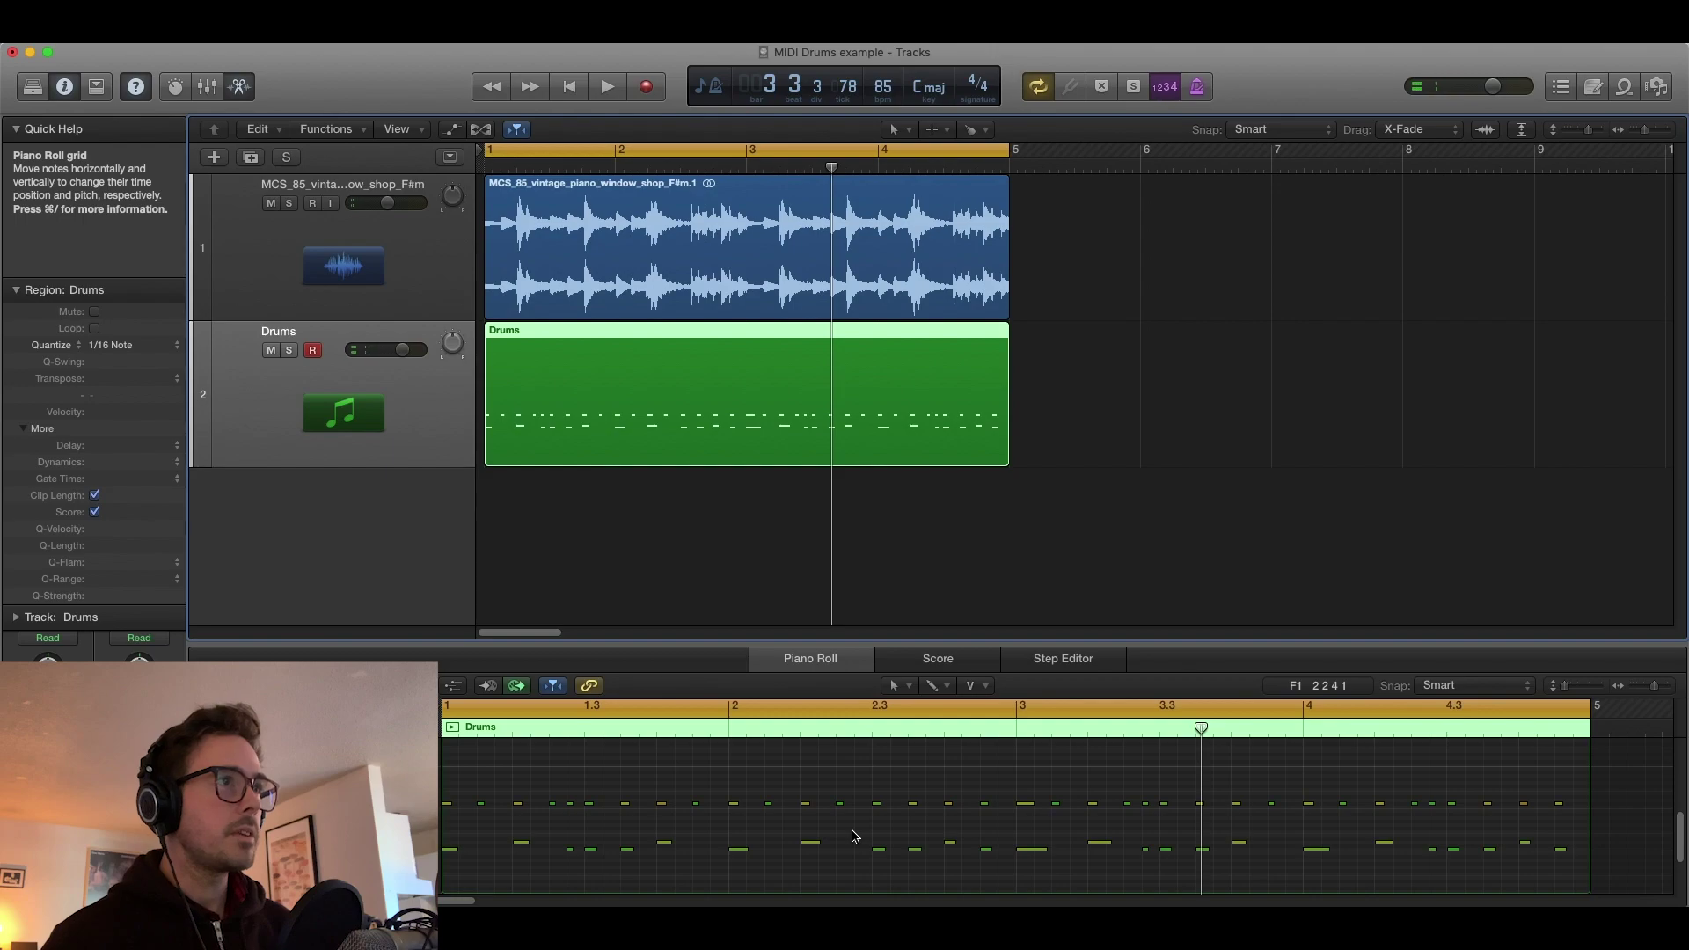
{"action": "key", "text": "space"}
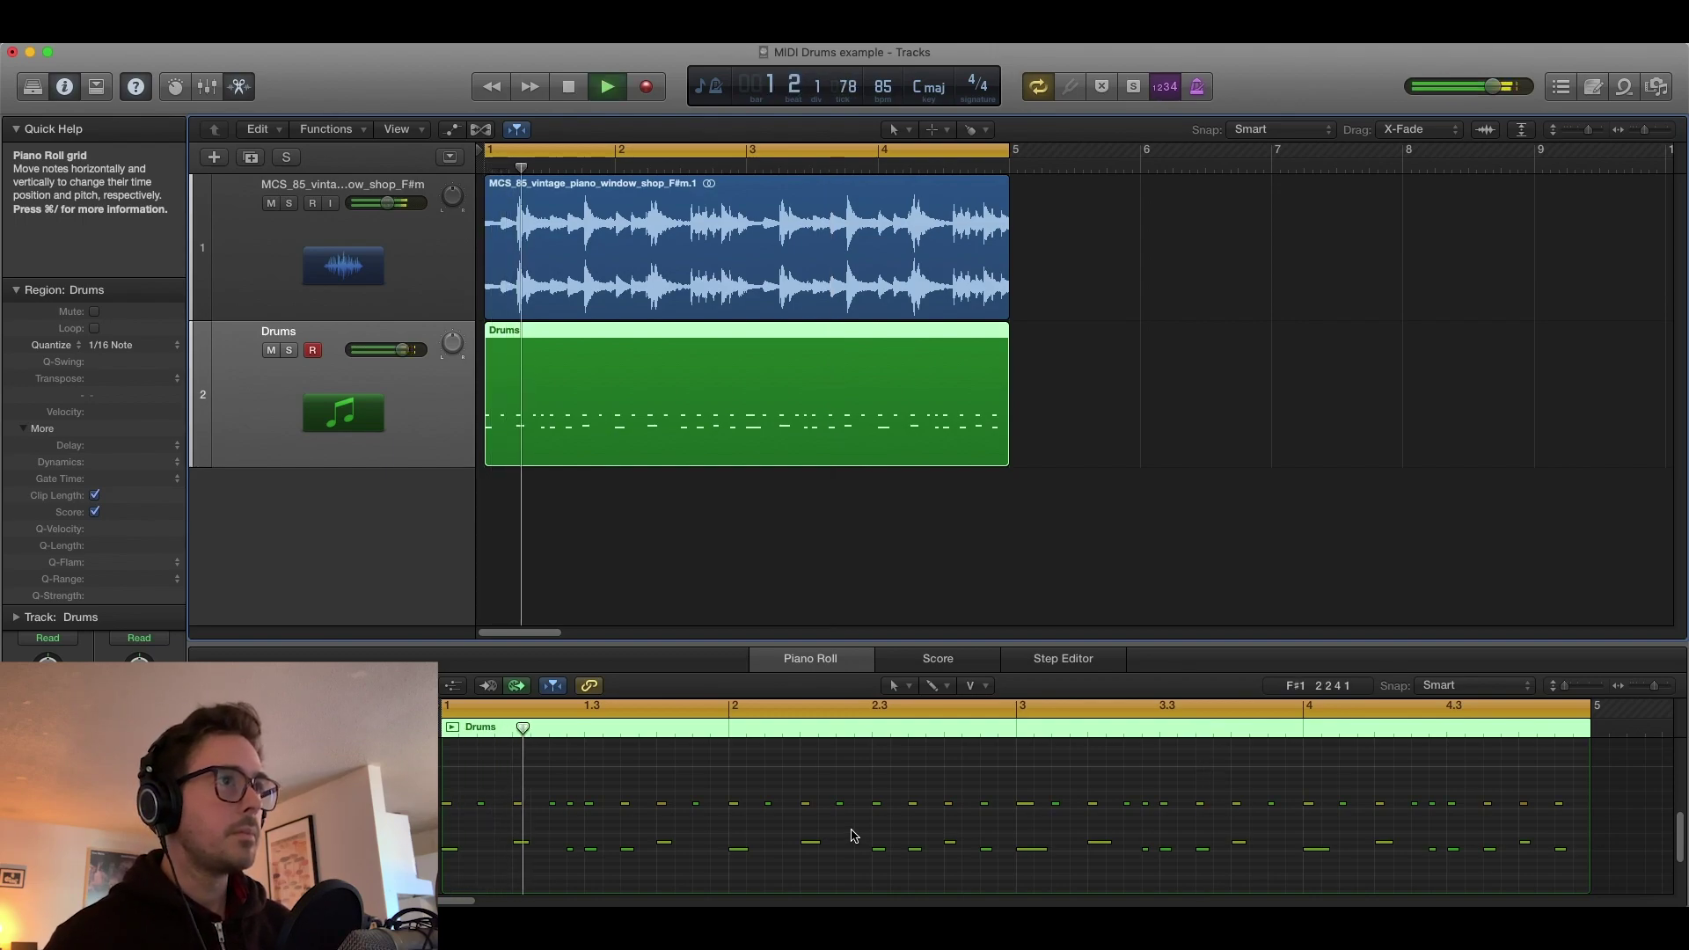
{"action": "key", "text": "space"}
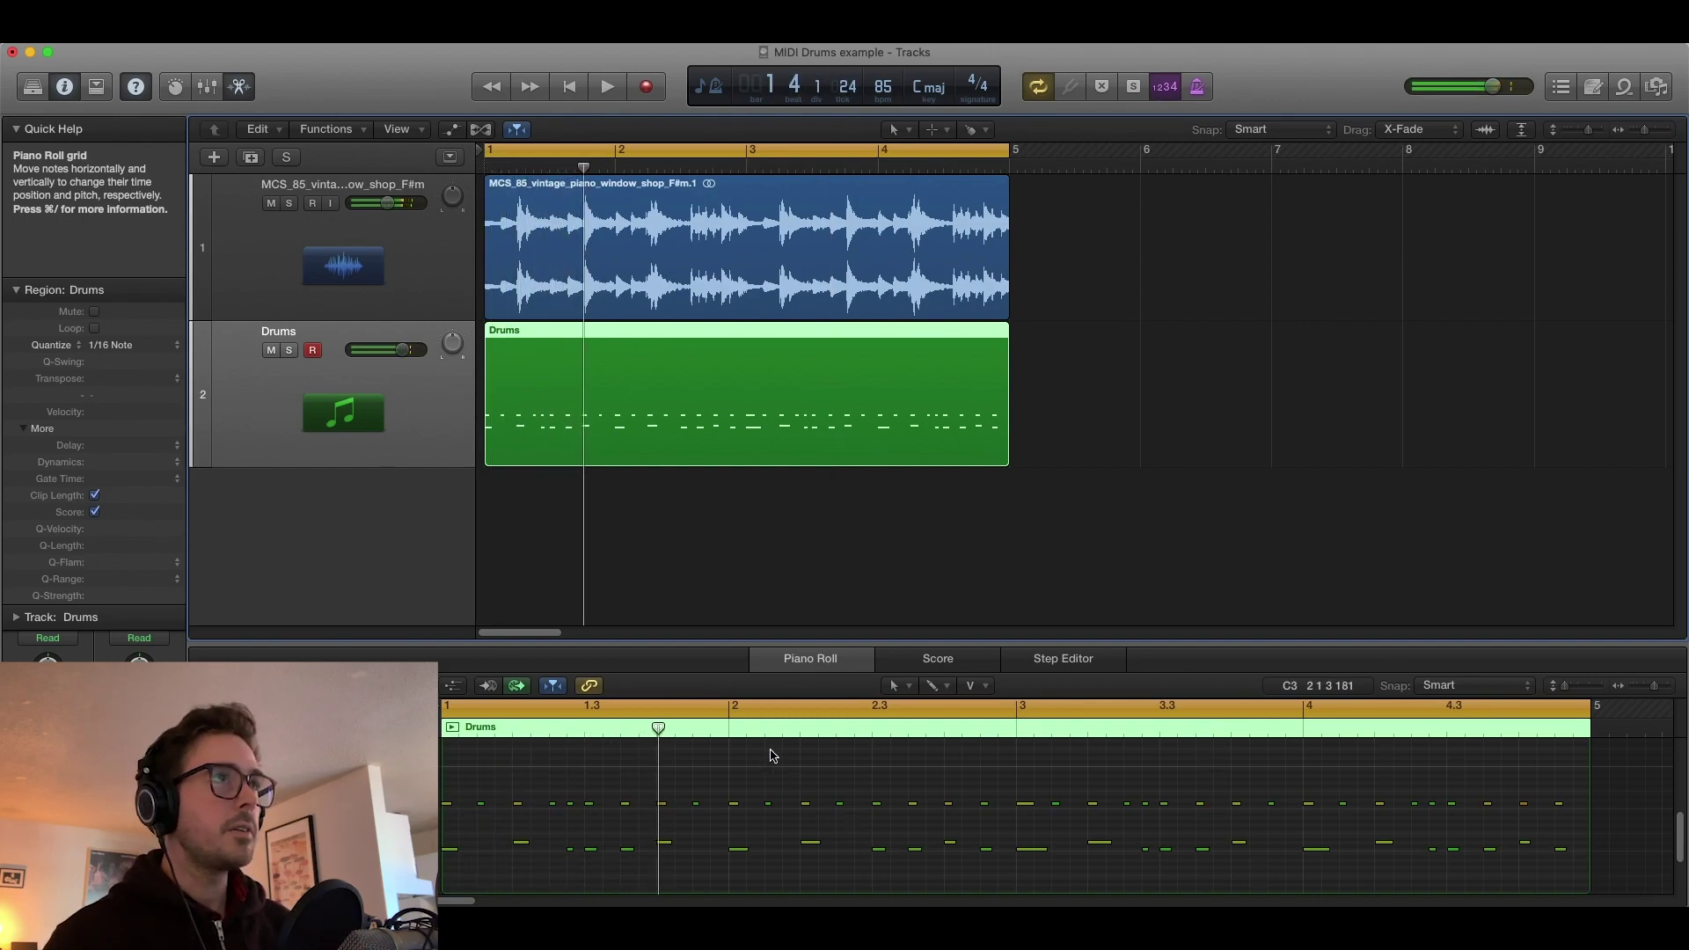
Set the time quantize of all notes in the Drums region to strength 69 and swing 94, and play it back.
{"action": "left_click", "coordinate": [643, 500]}
{"action": "left_click", "coordinate": [614, 429]}
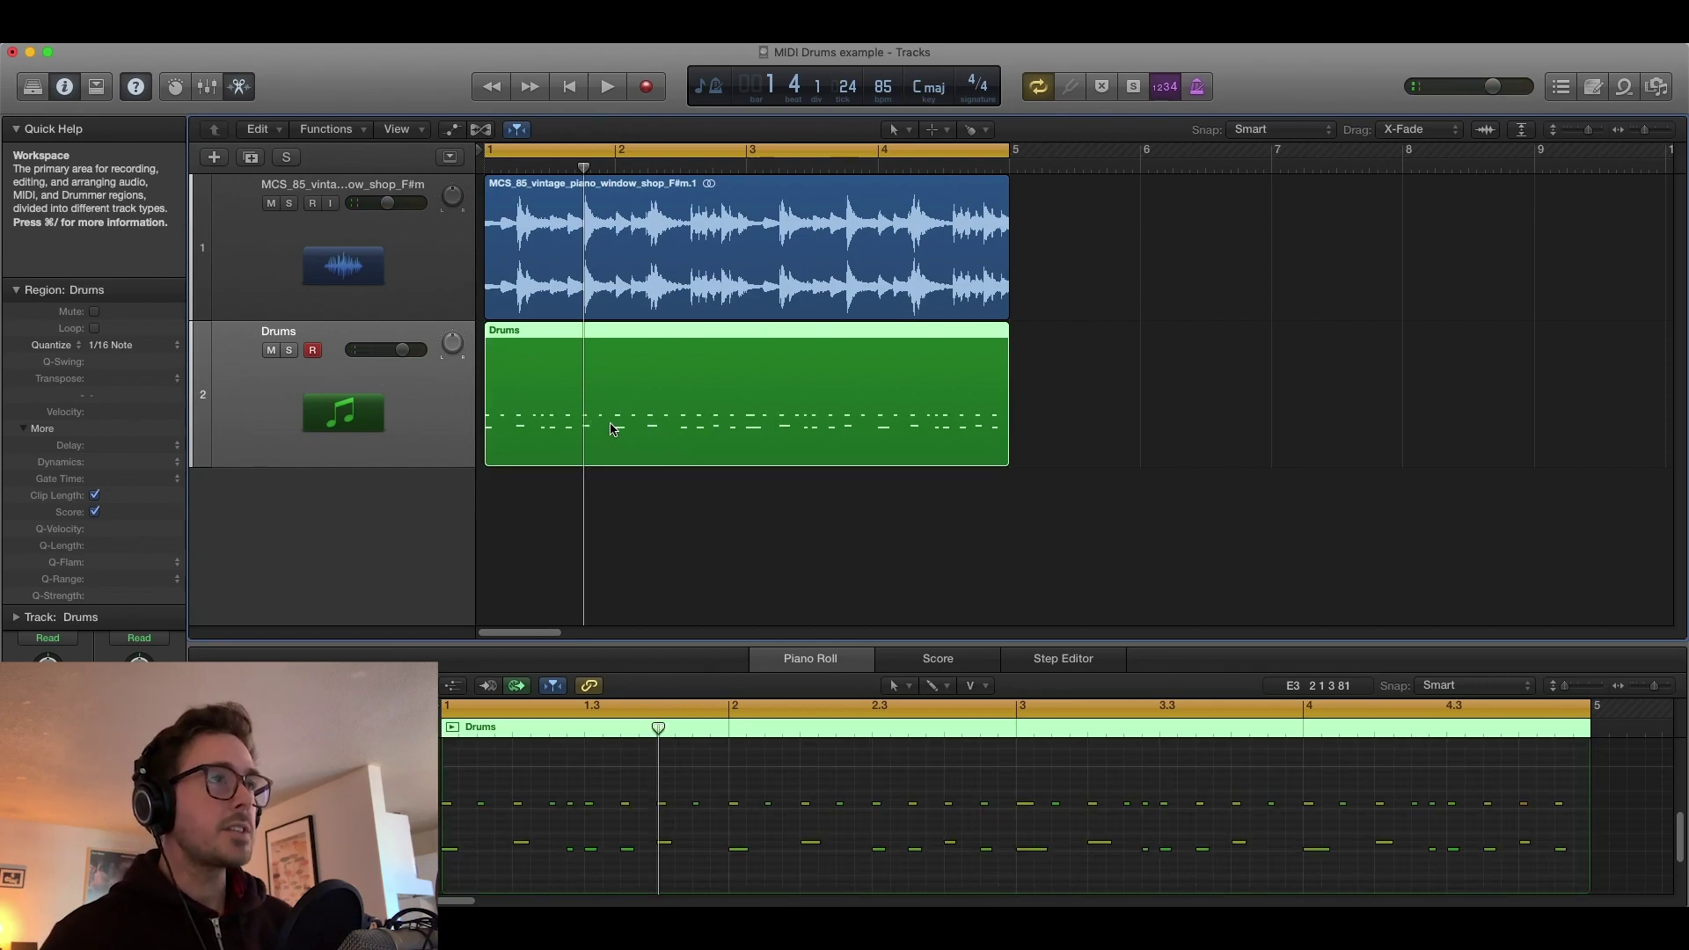
{"action": "left_click_drag", "start_coordinate": [480, 789], "coordinate": [551, 834]}
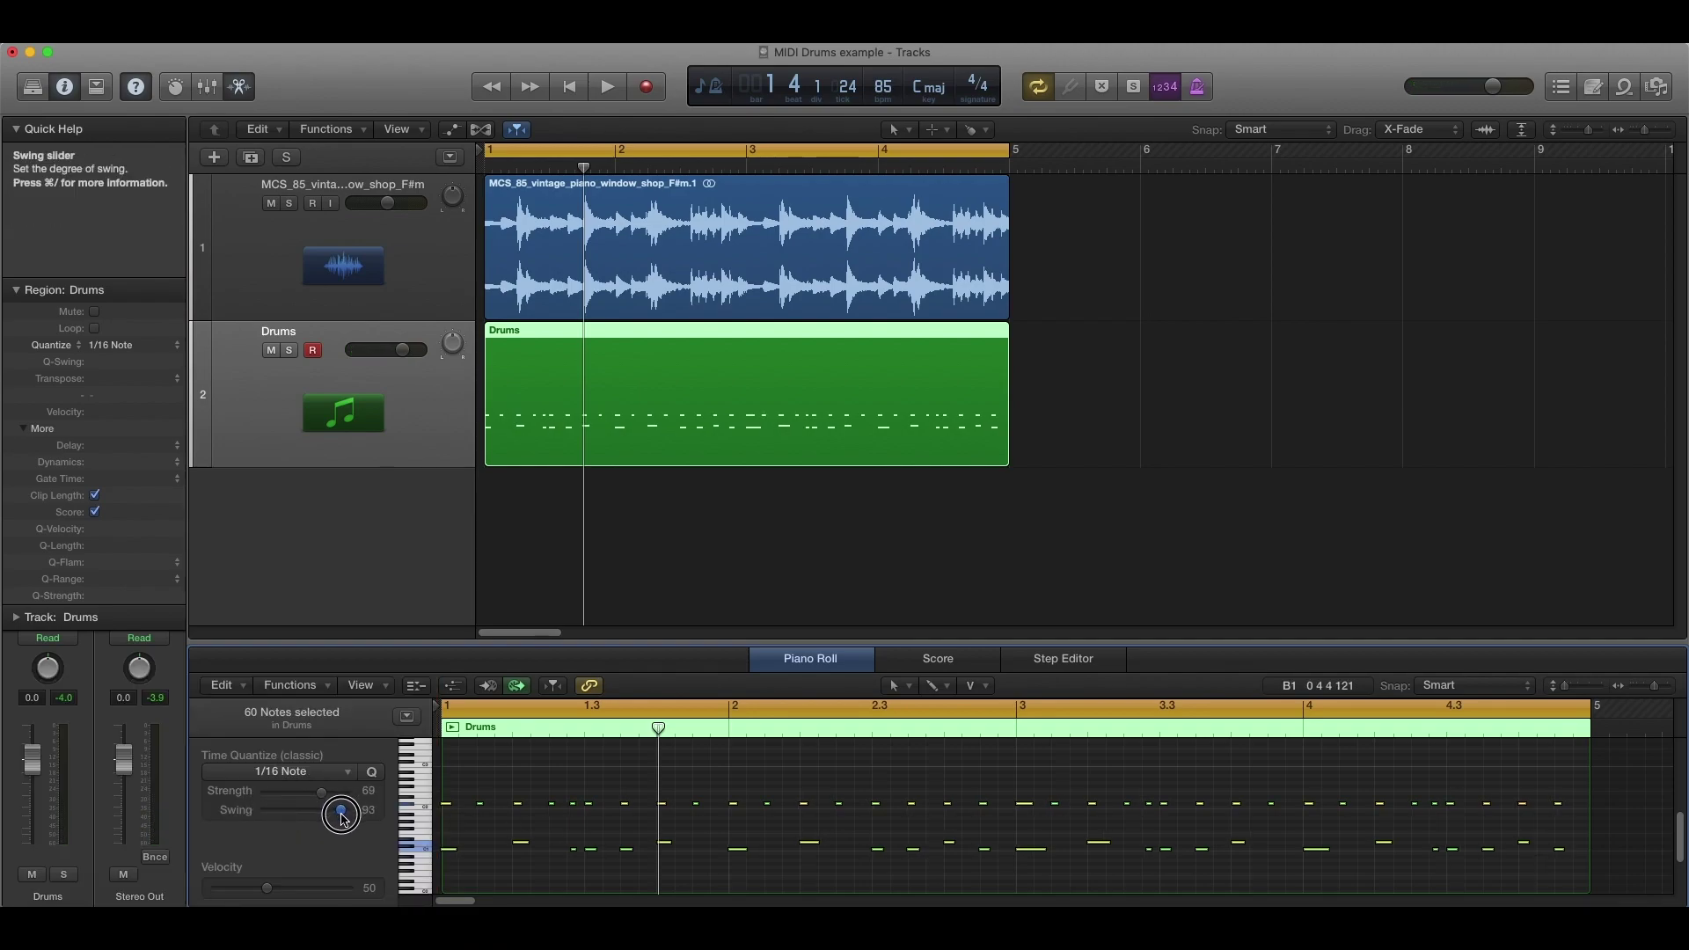
{"action": "key", "text": "space"}
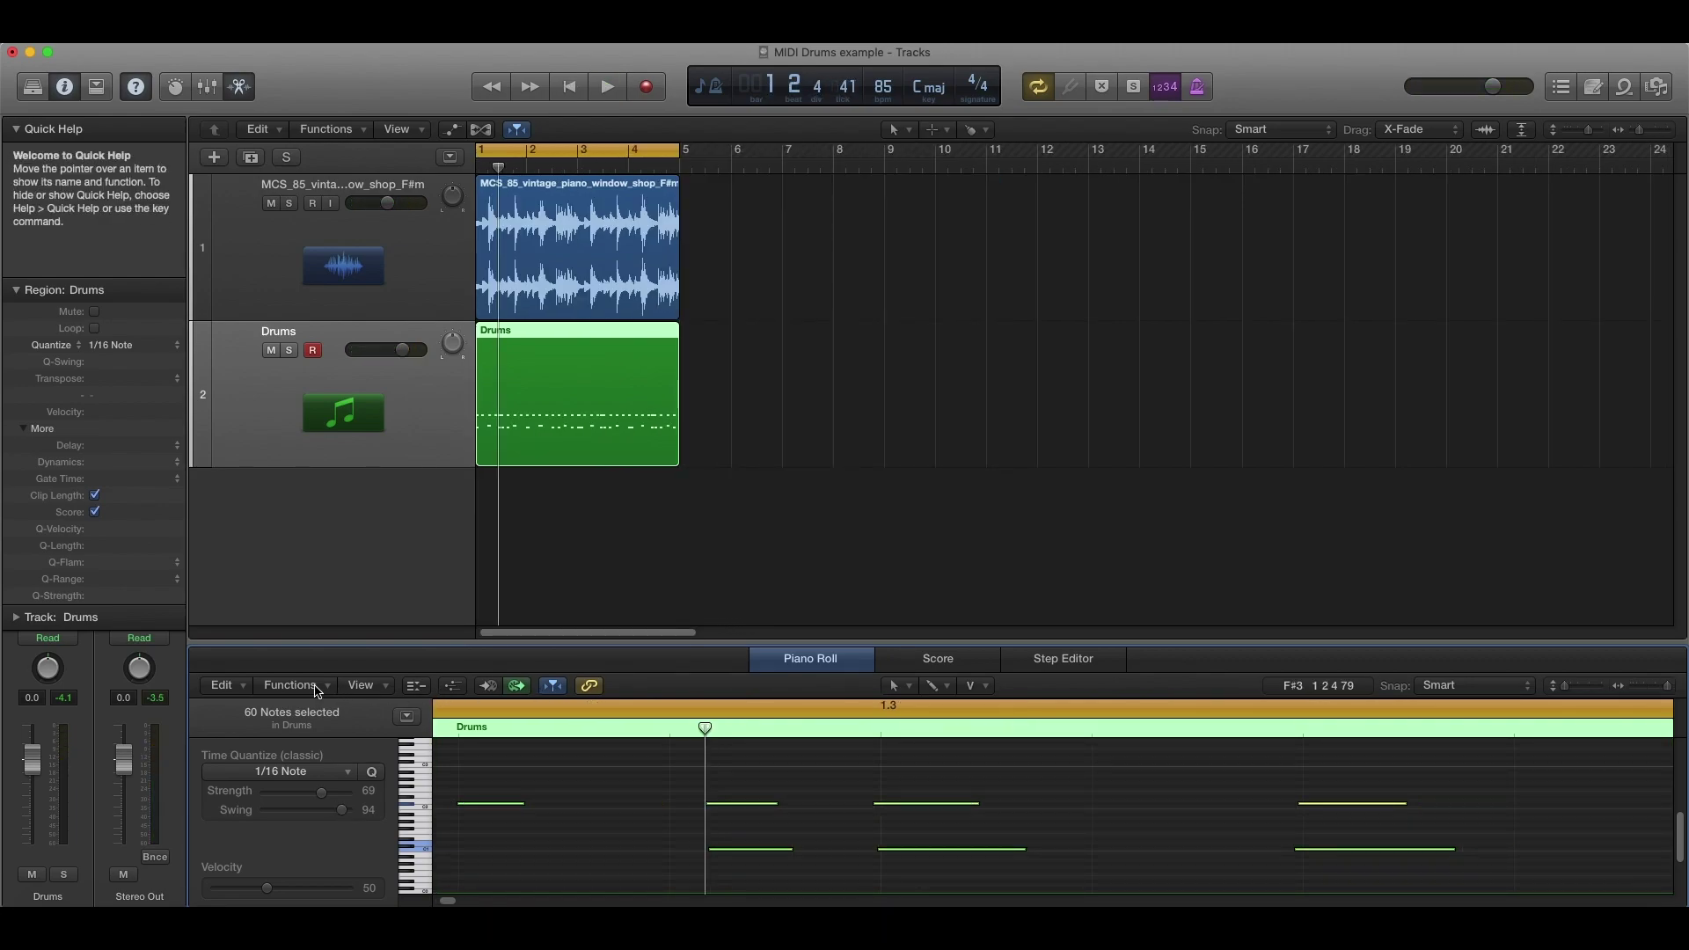
Humanize the selected drum notes with MIDI Transform, randomizing position by 20 and leaving velocity and length randomization at 0.
{"action": "left_click", "coordinate": [317, 691]}
{"action": "mouse_move", "coordinate": [329, 850]}
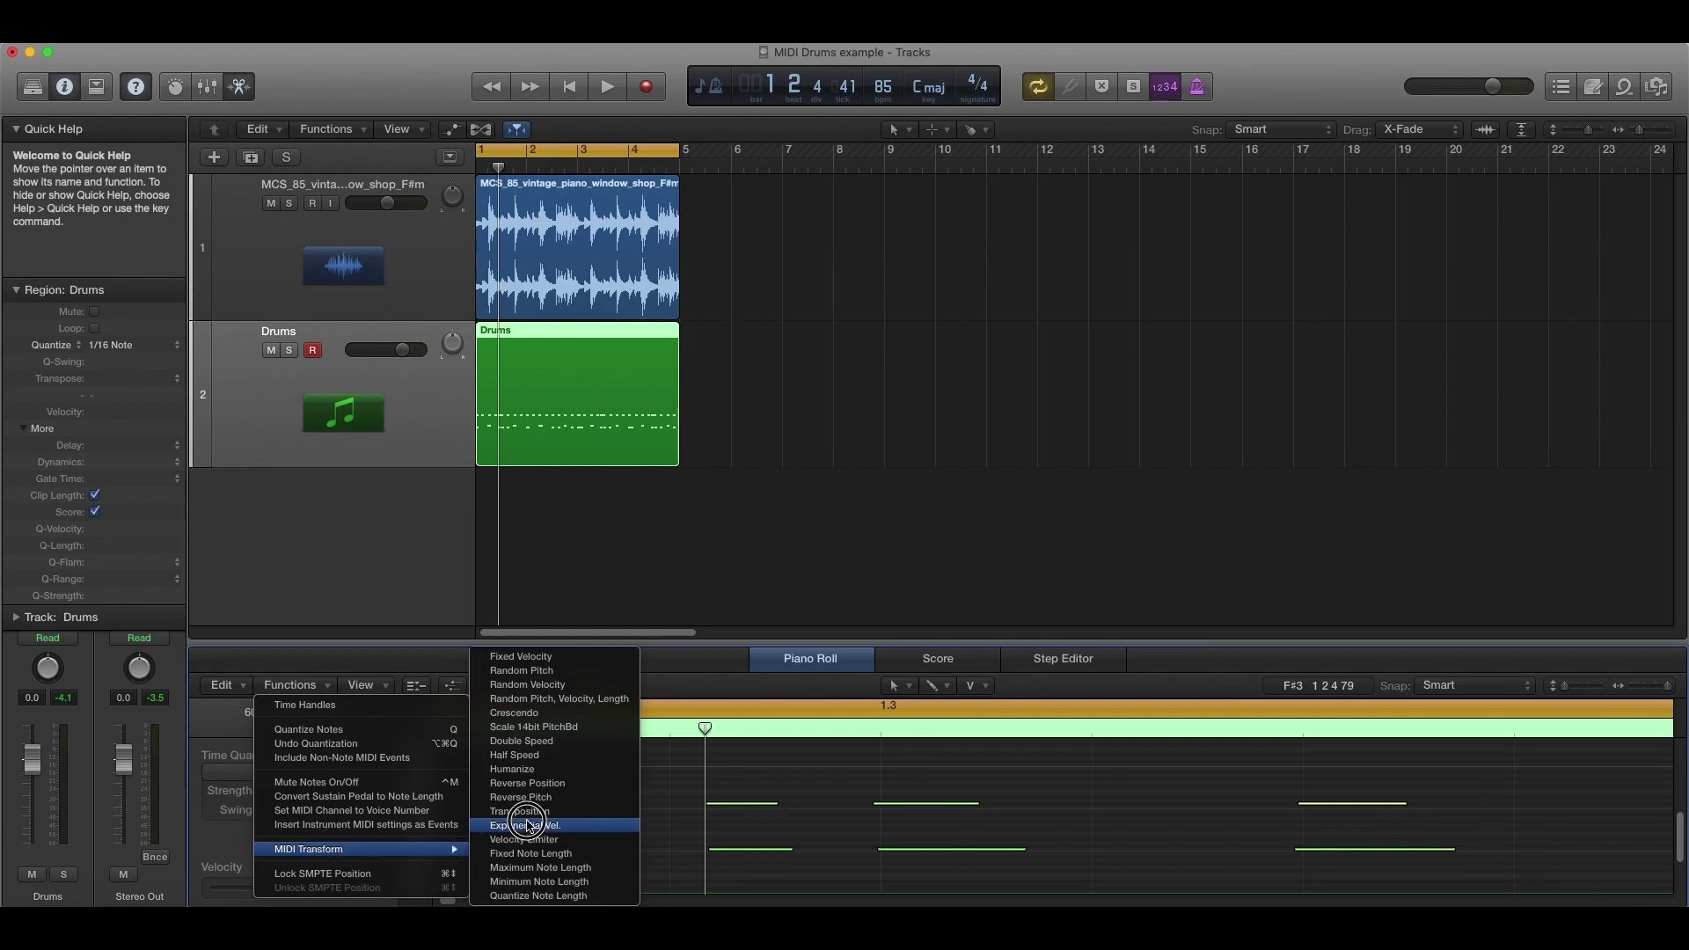
{"action": "left_click", "coordinate": [515, 769]}
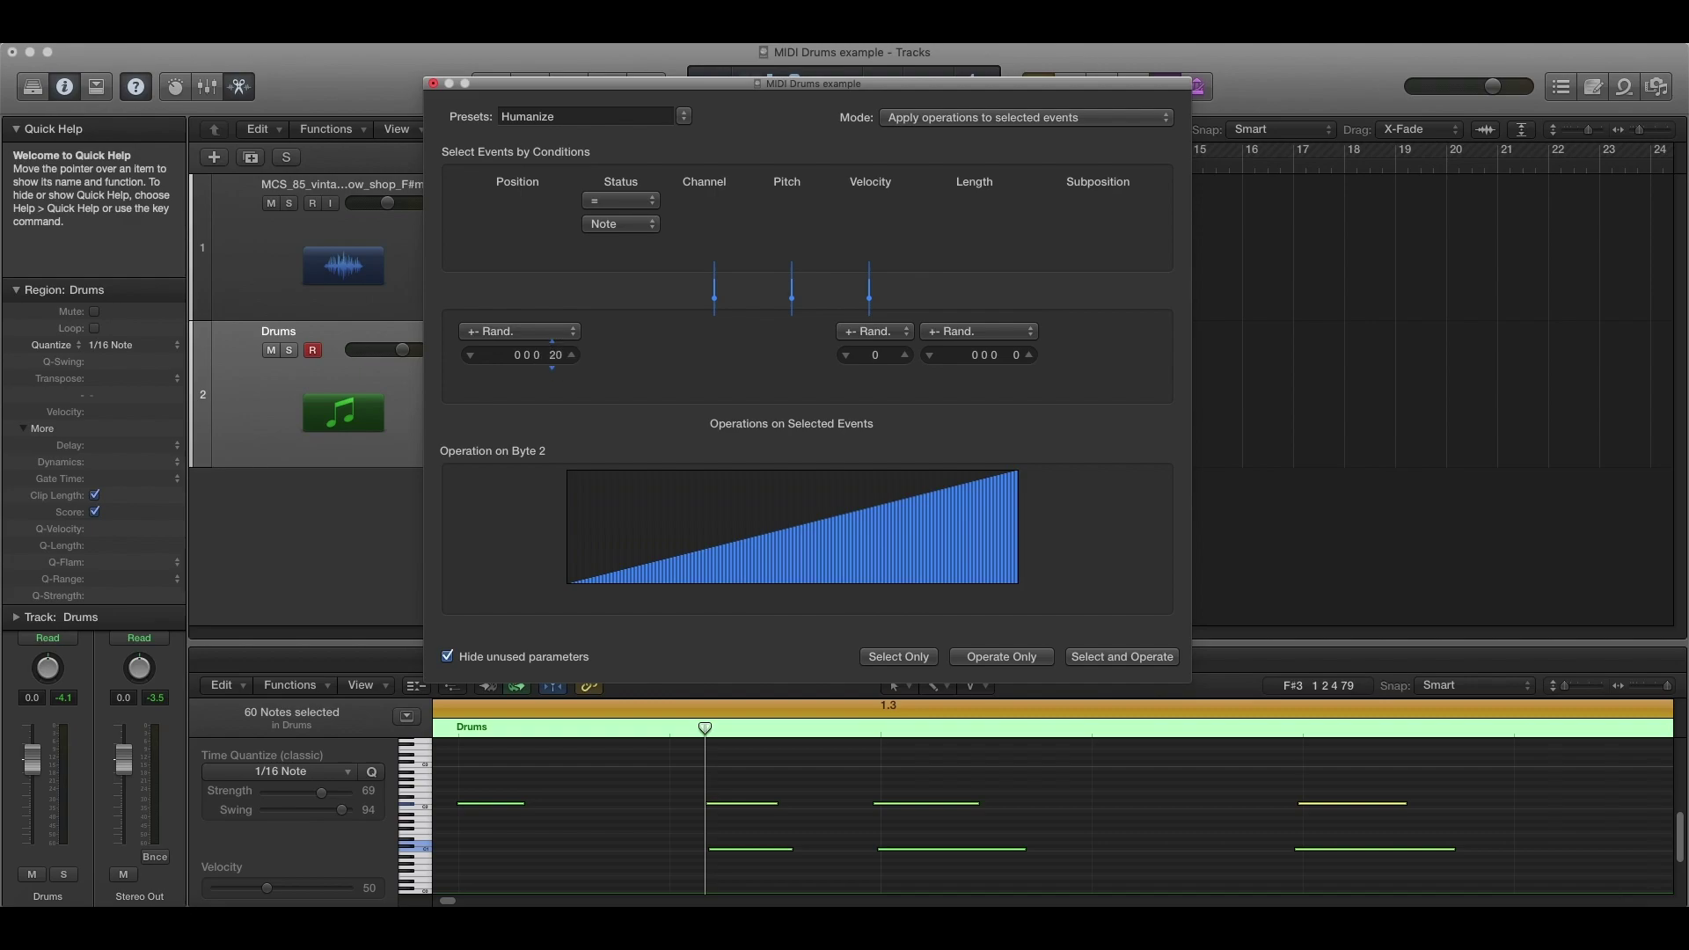
{"action": "left_click", "coordinate": [1112, 659]}
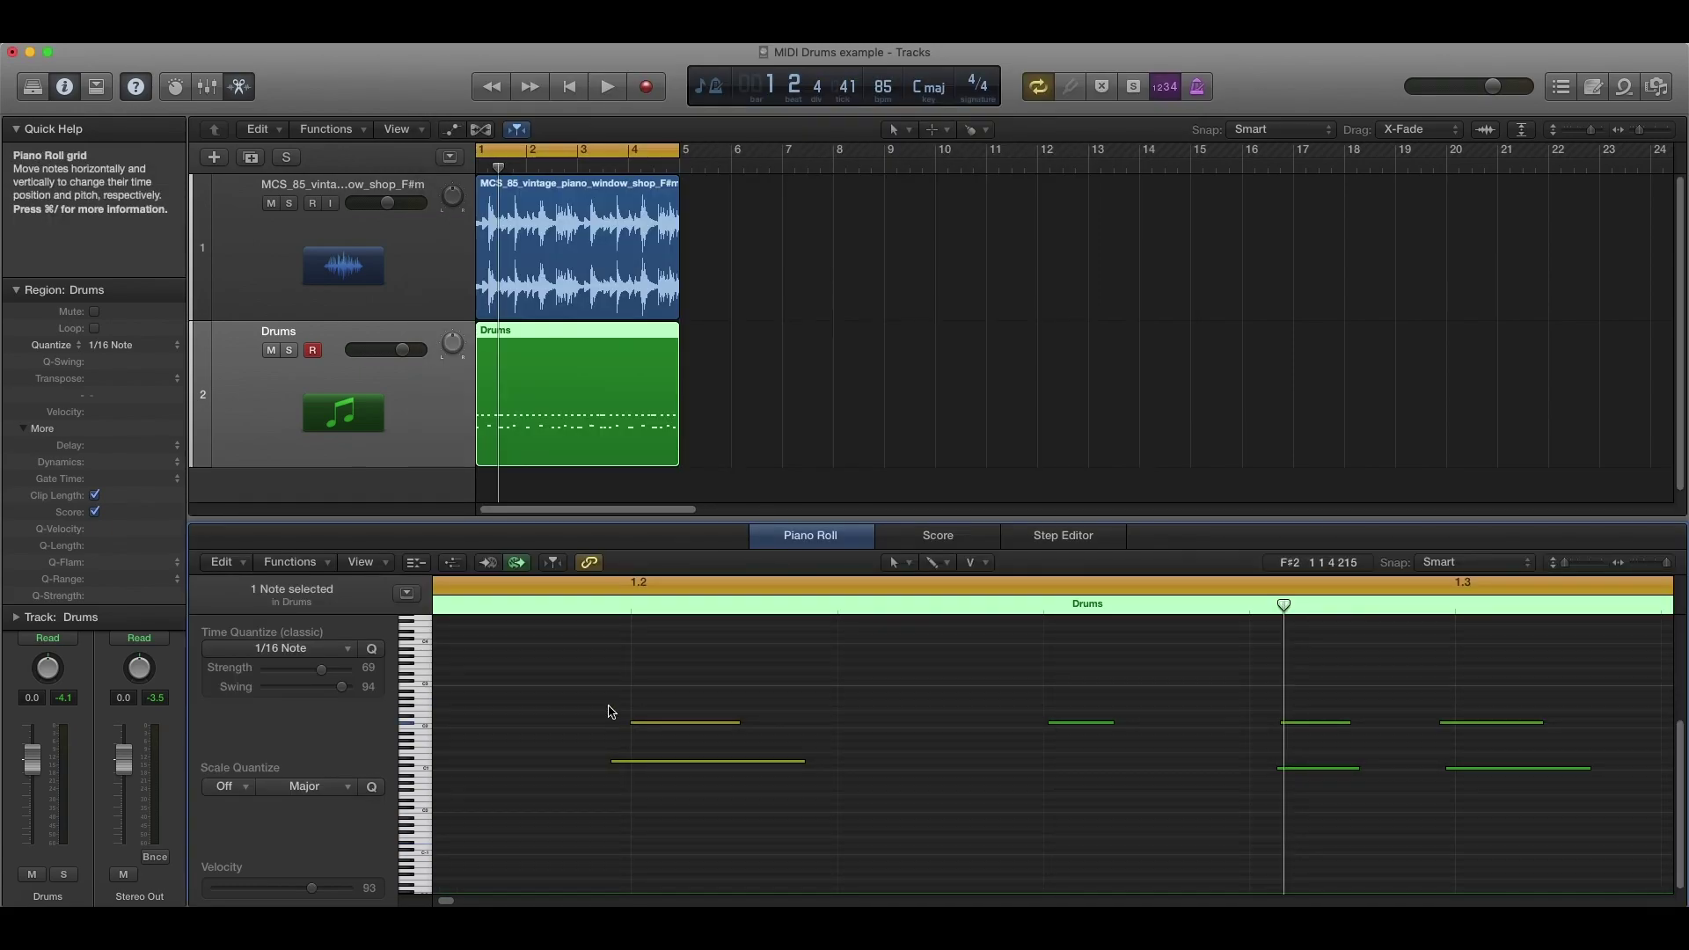
Move the first note of the upper row to the start of bar 1 in the Drums region and play back the loop.
{"action": "scroll", "coordinate": [630, 712], "scroll_direction": "left", "scroll_amount": 5}
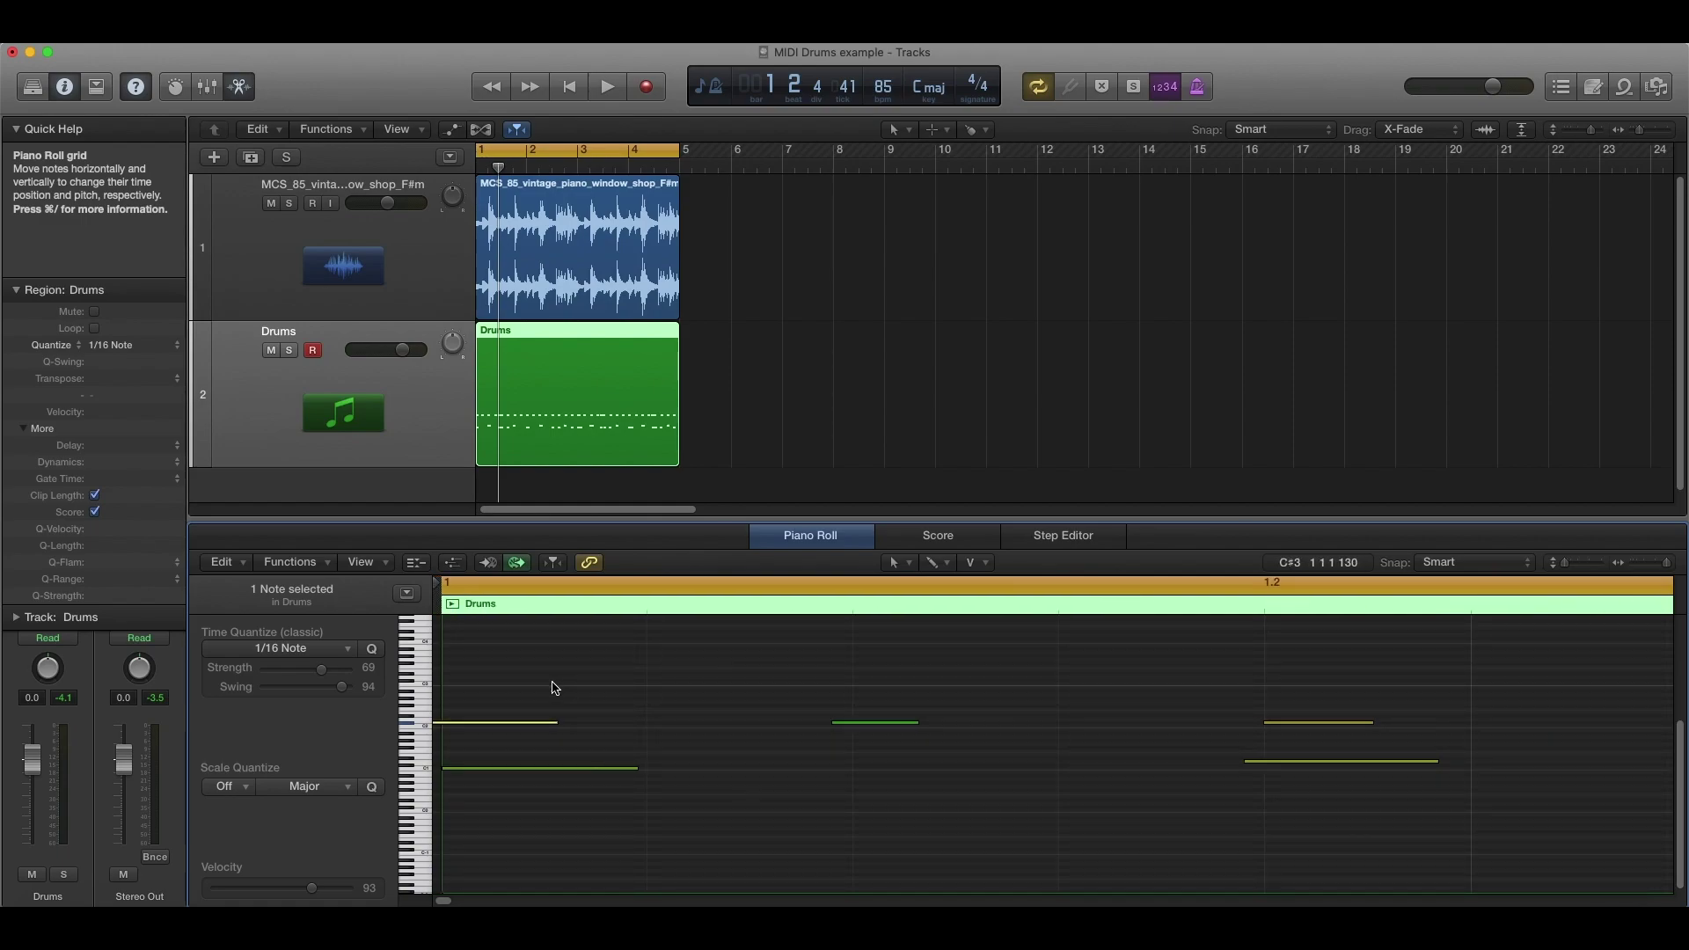
{"action": "left_click", "coordinate": [466, 702]}
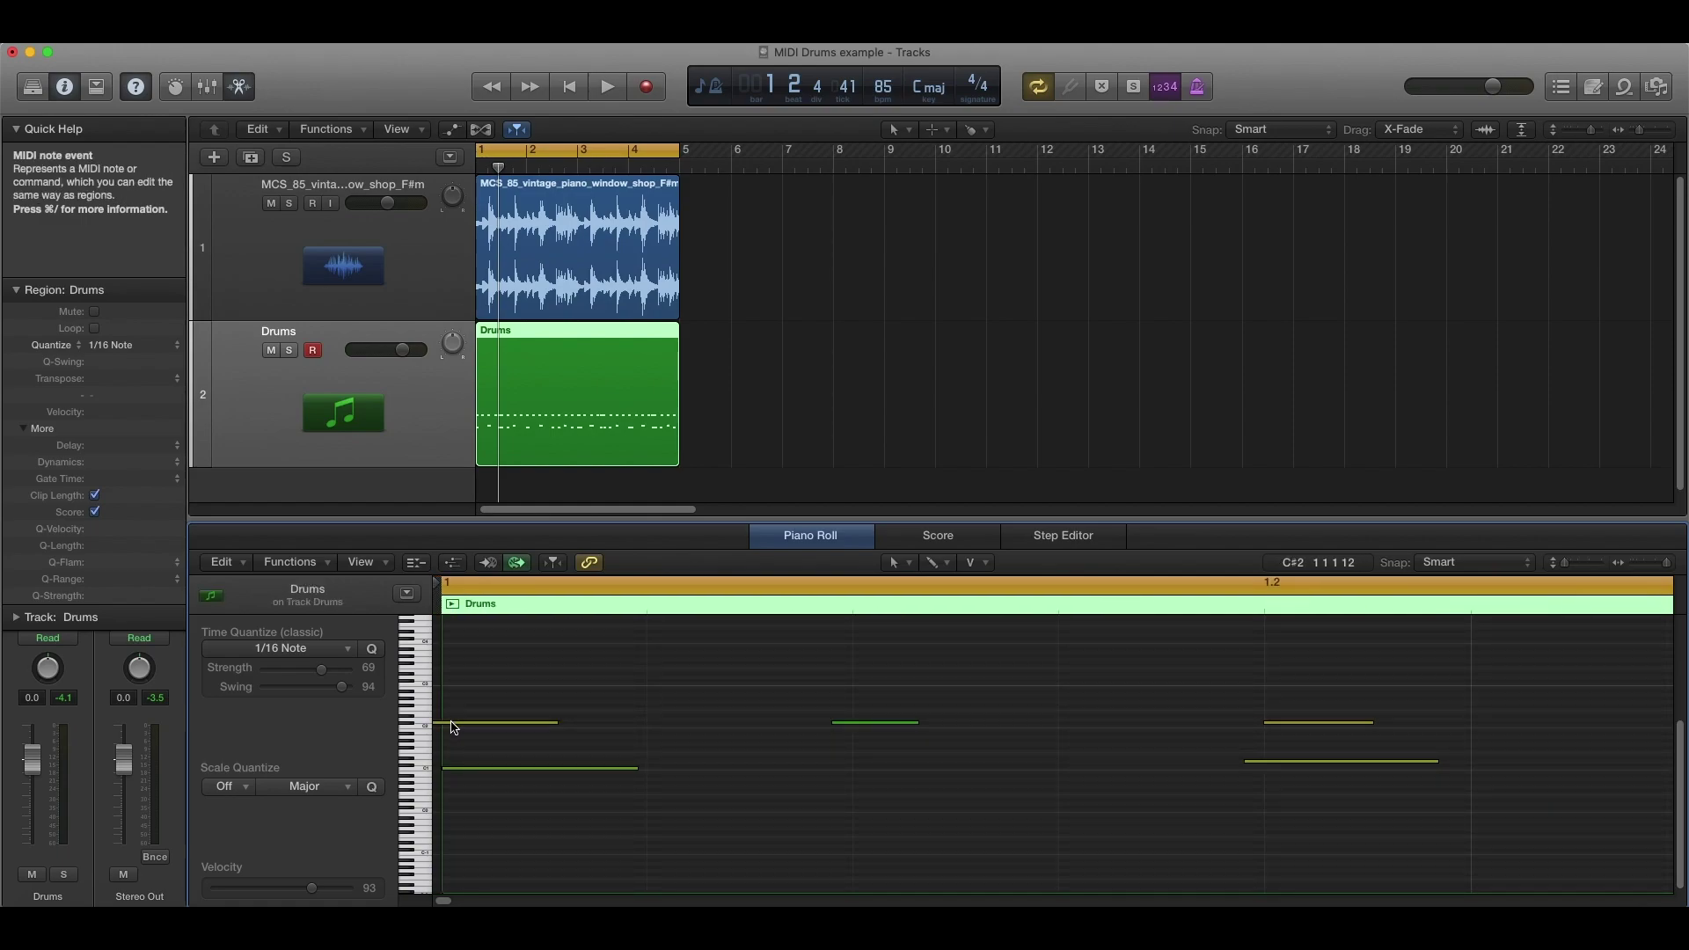
{"action": "mouse_move", "coordinate": [454, 727]}
{"action": "left_click_drag", "start_coordinate": [454, 726], "coordinate": [461, 721]}
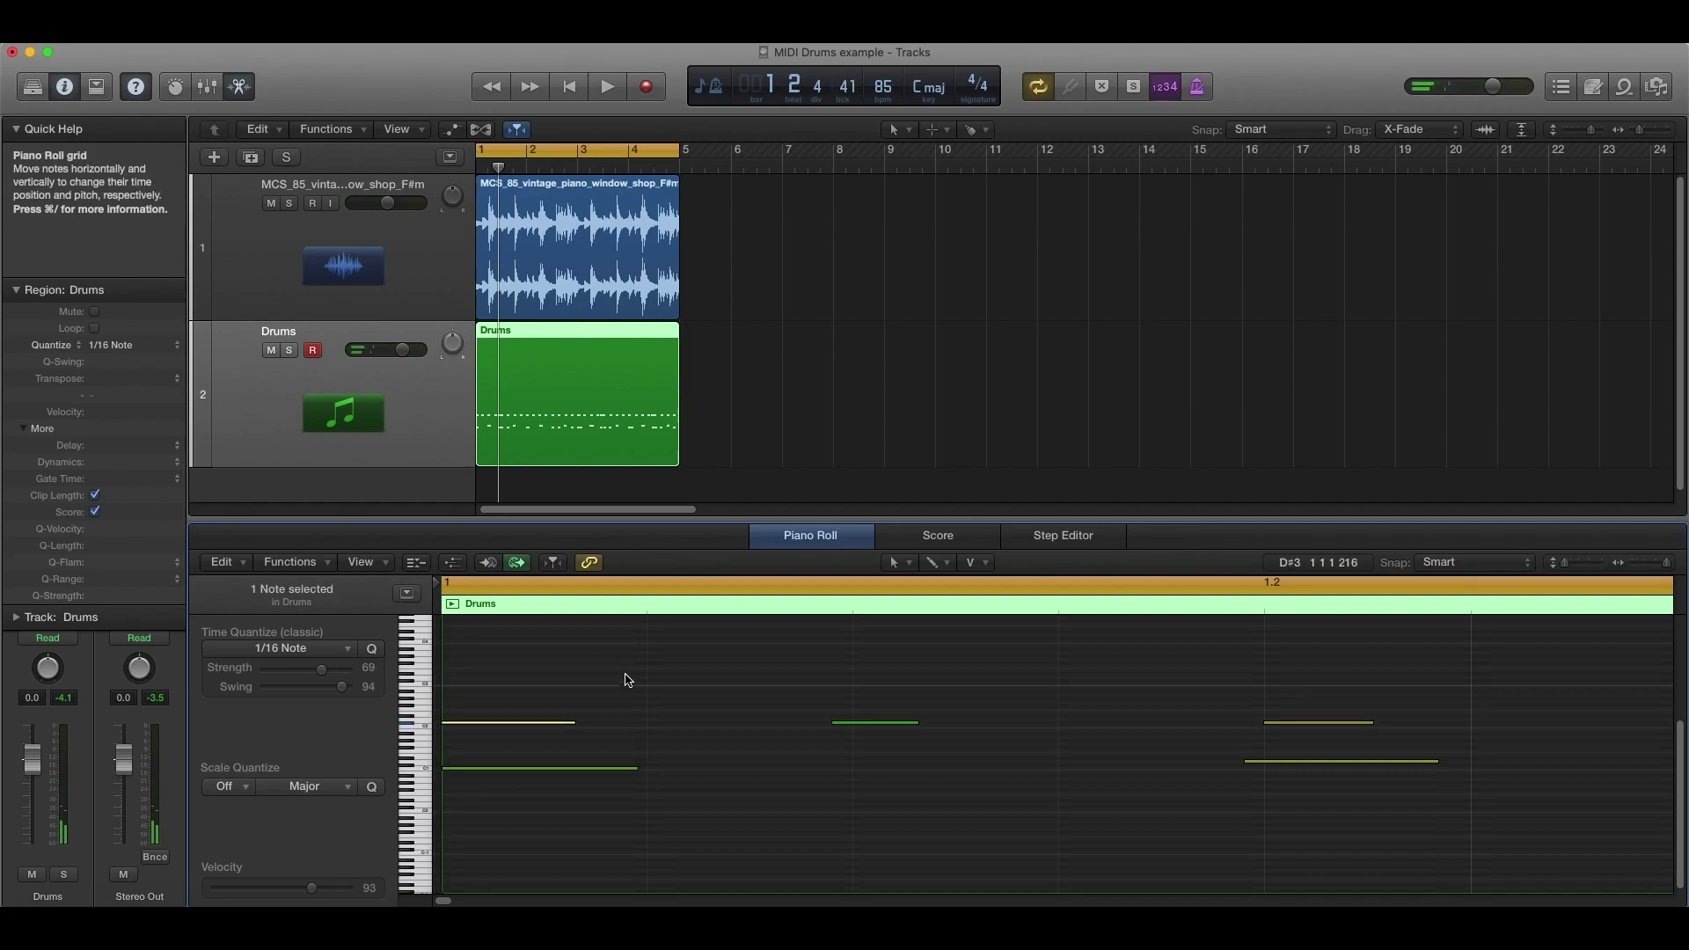
{"action": "key", "text": "space"}
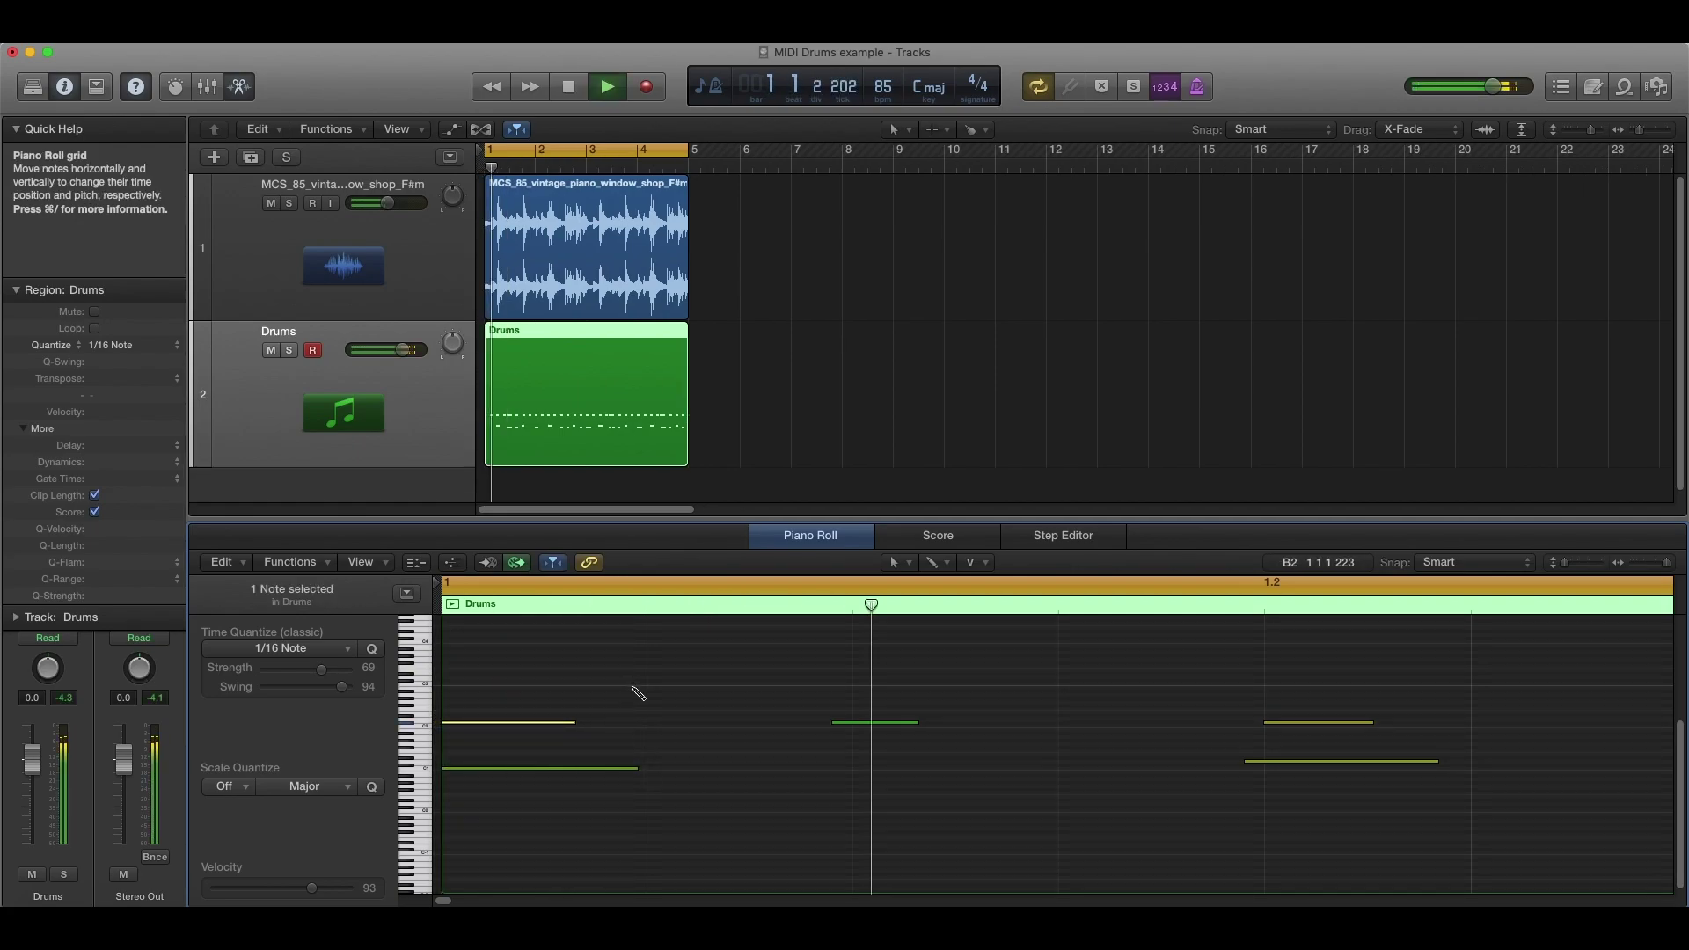
{"action": "key", "text": "z"}
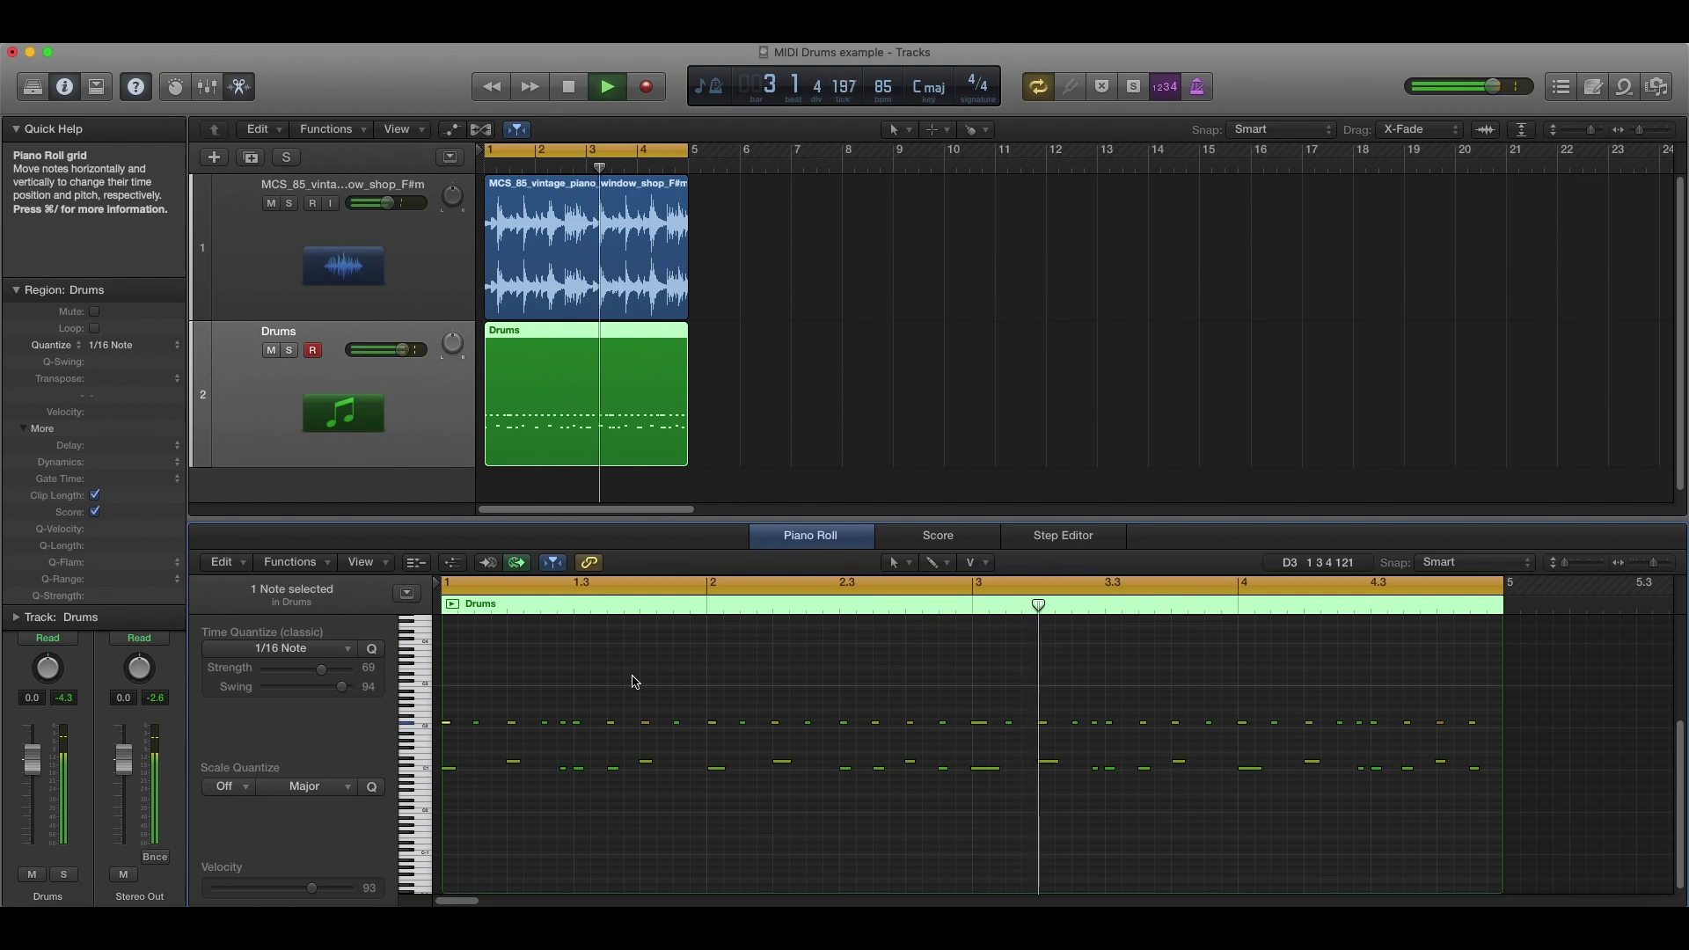
{"action": "key", "text": "space"}
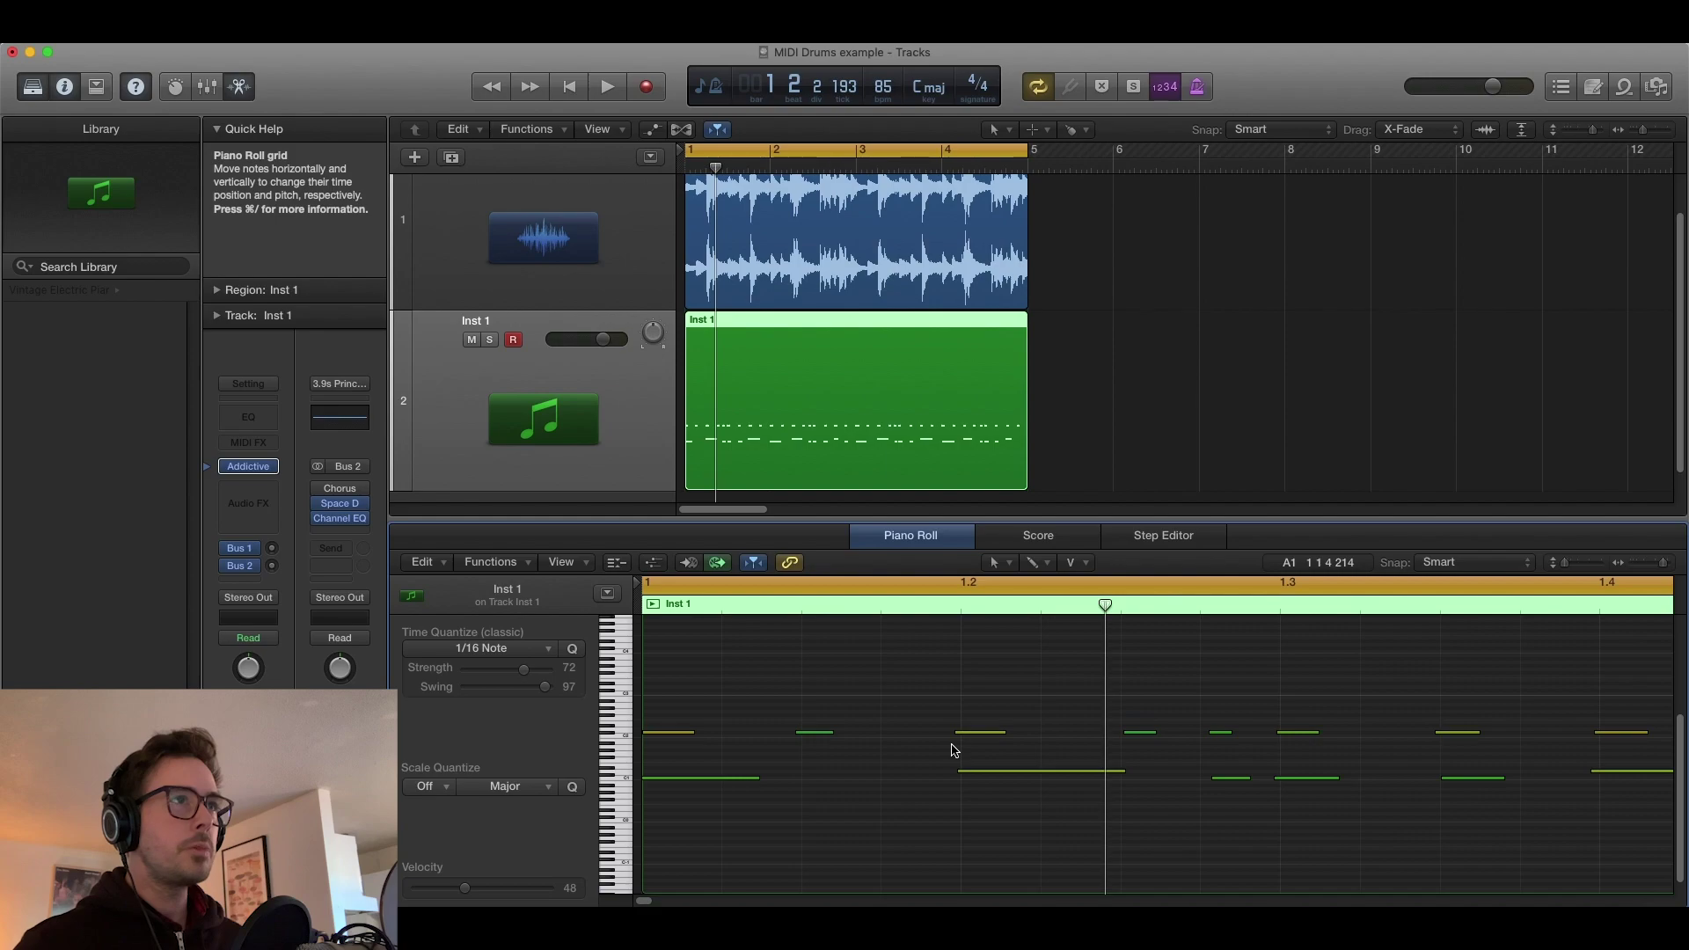
Record a pass of snare ghost notes over the four-bar loop on the Inst 1 track and quantize them to 1/16 Note with swing 90.
{"action": "key", "text": "r"}
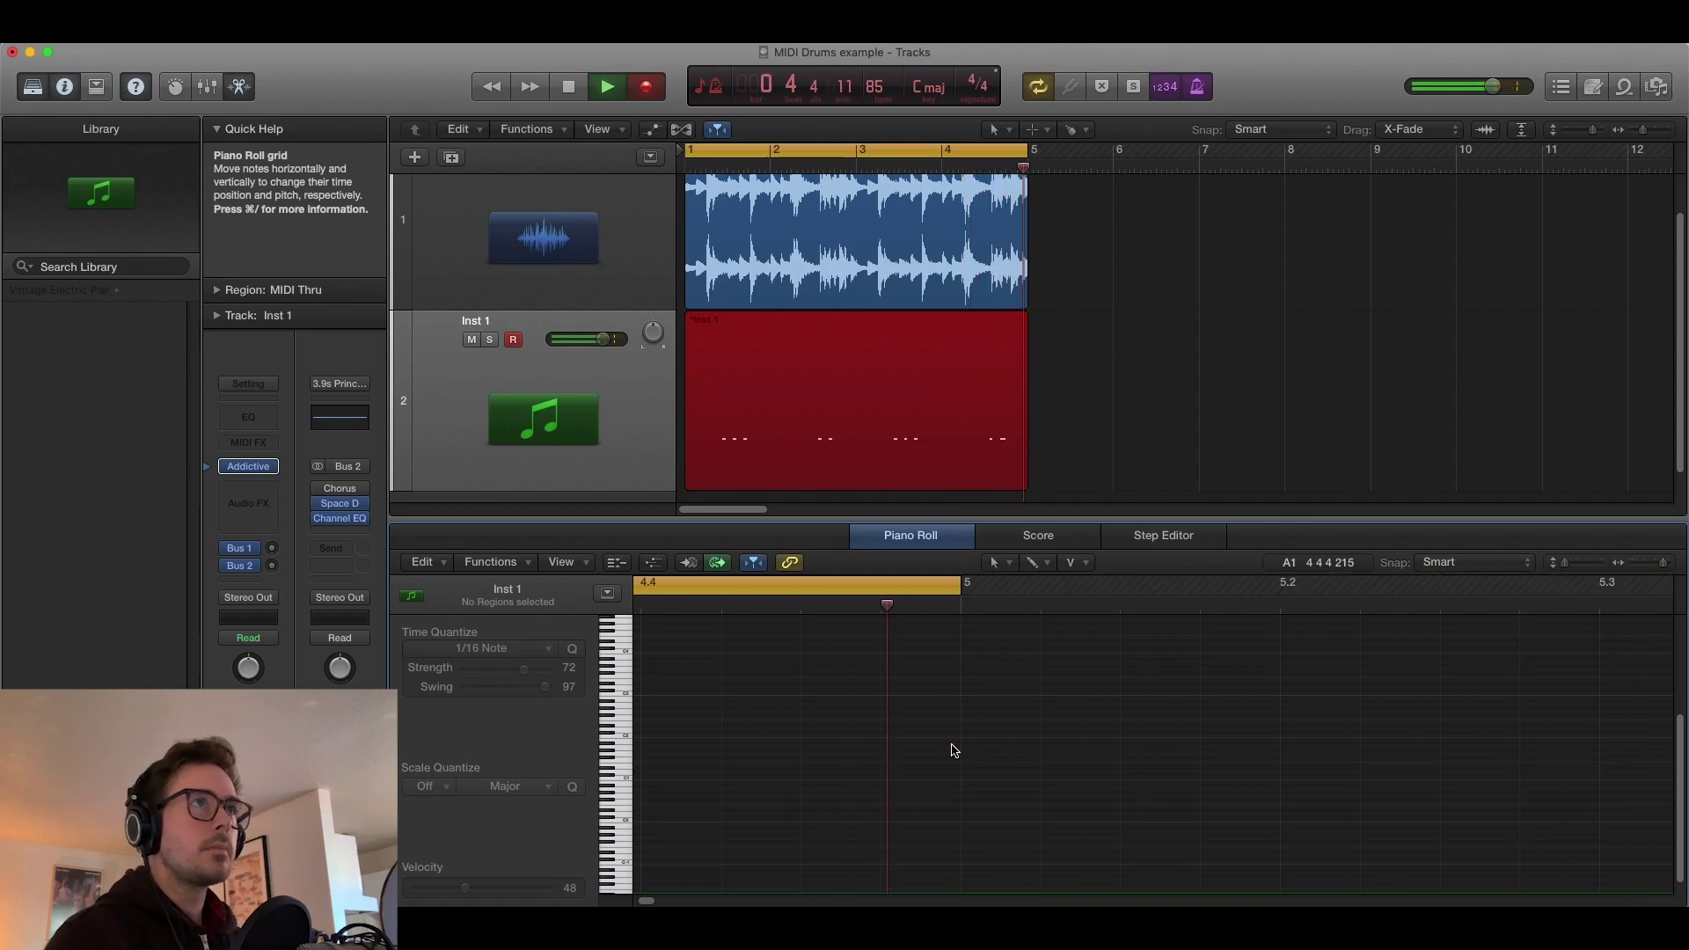
{"action": "key", "text": "space"}
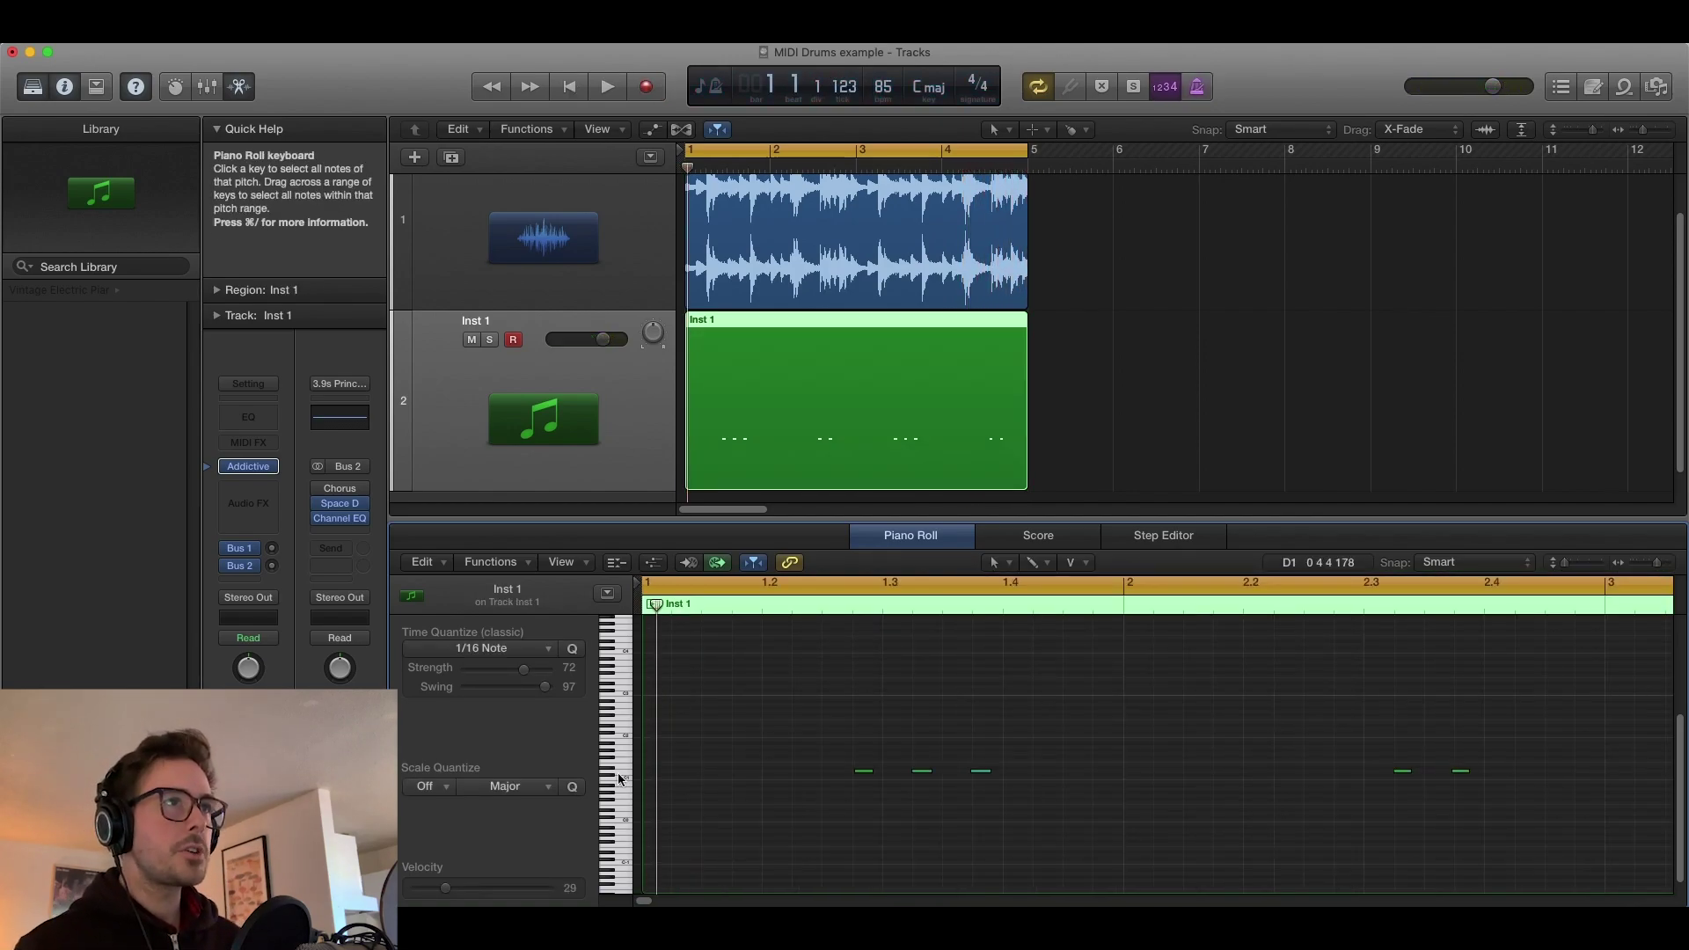
{"action": "left_click", "coordinate": [618, 773]}
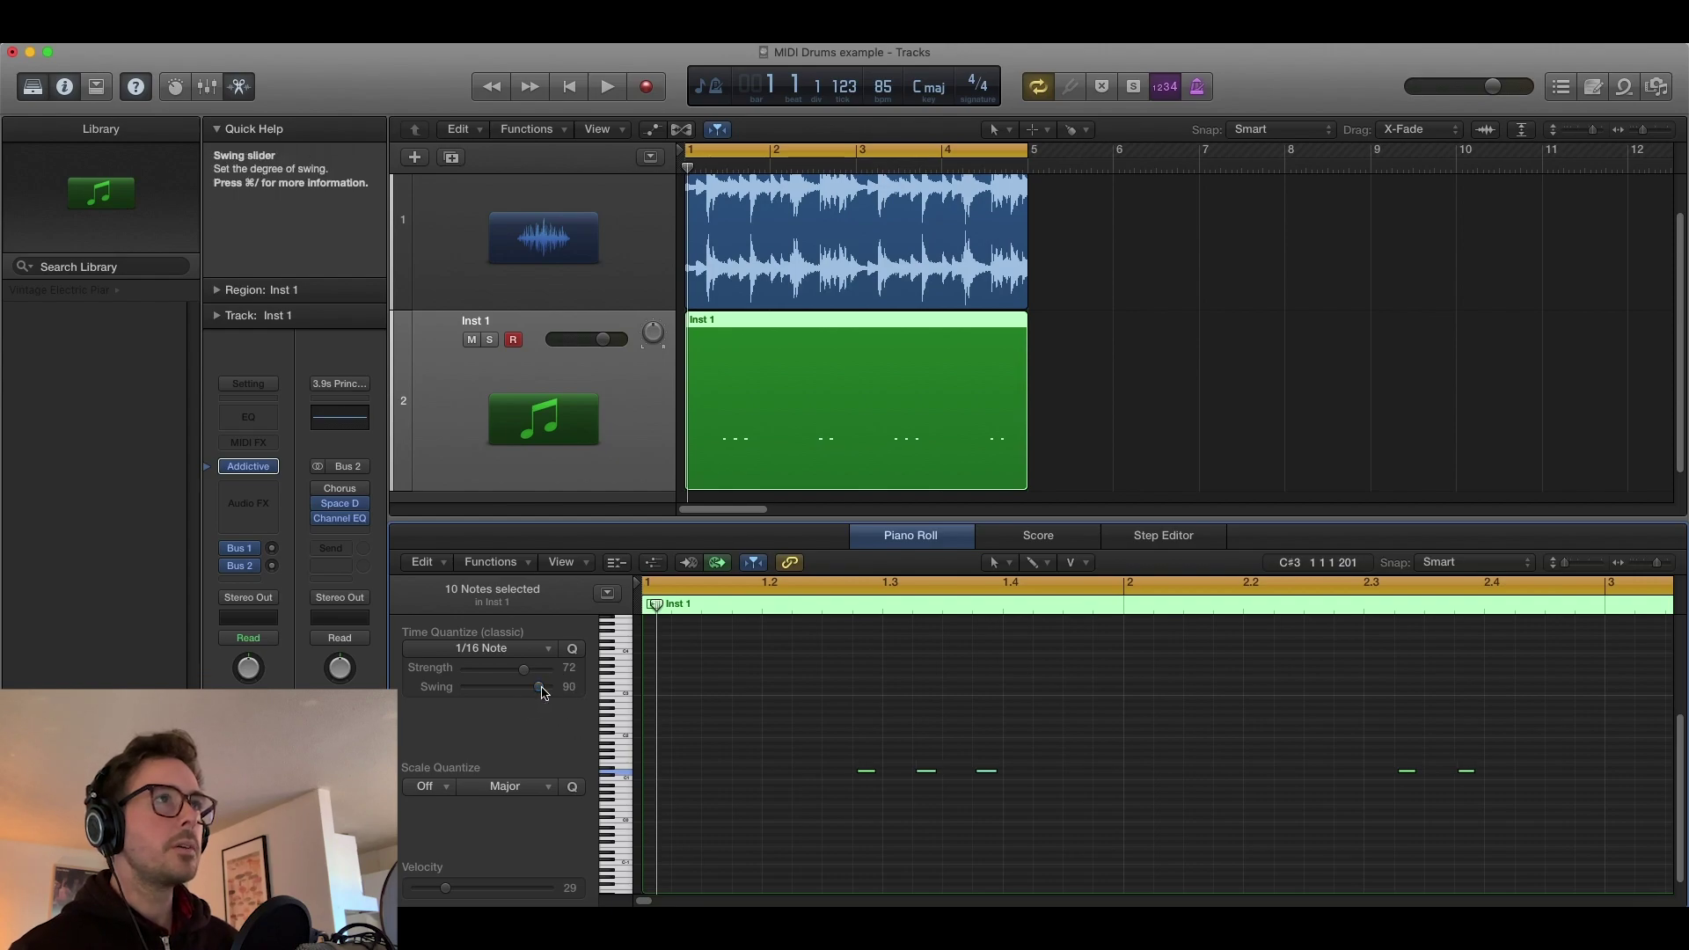
{"action": "key", "text": "space"}
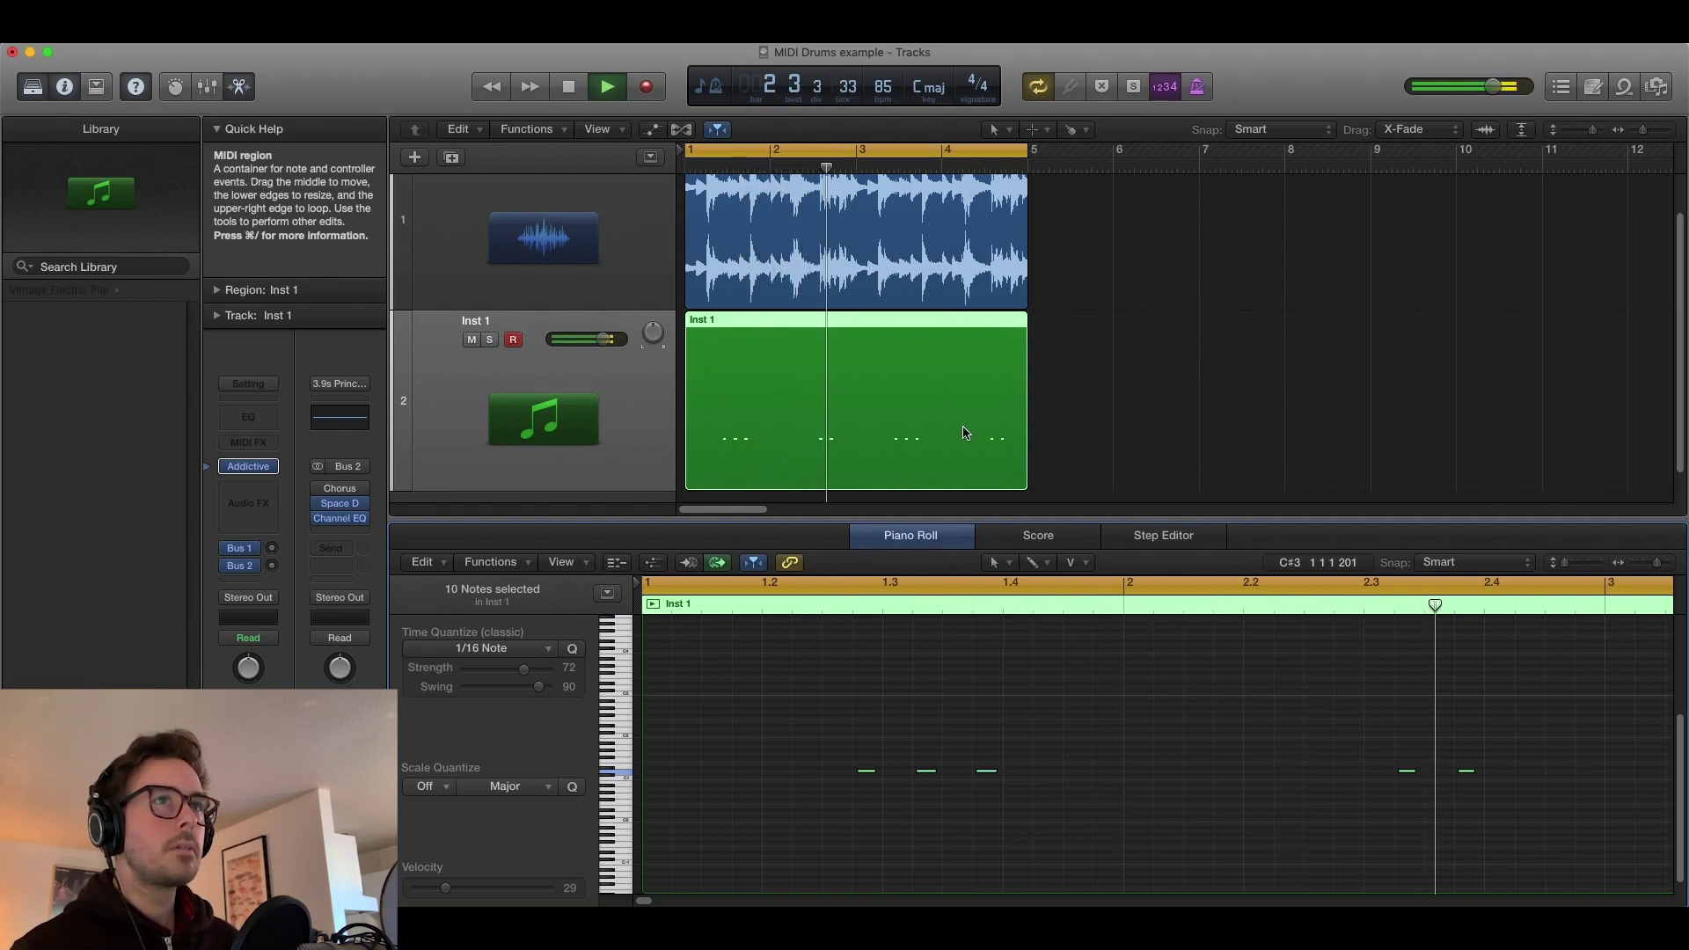
{"action": "scroll", "coordinate": [1207, 799], "scroll_direction": "down", "scroll_amount": 2}
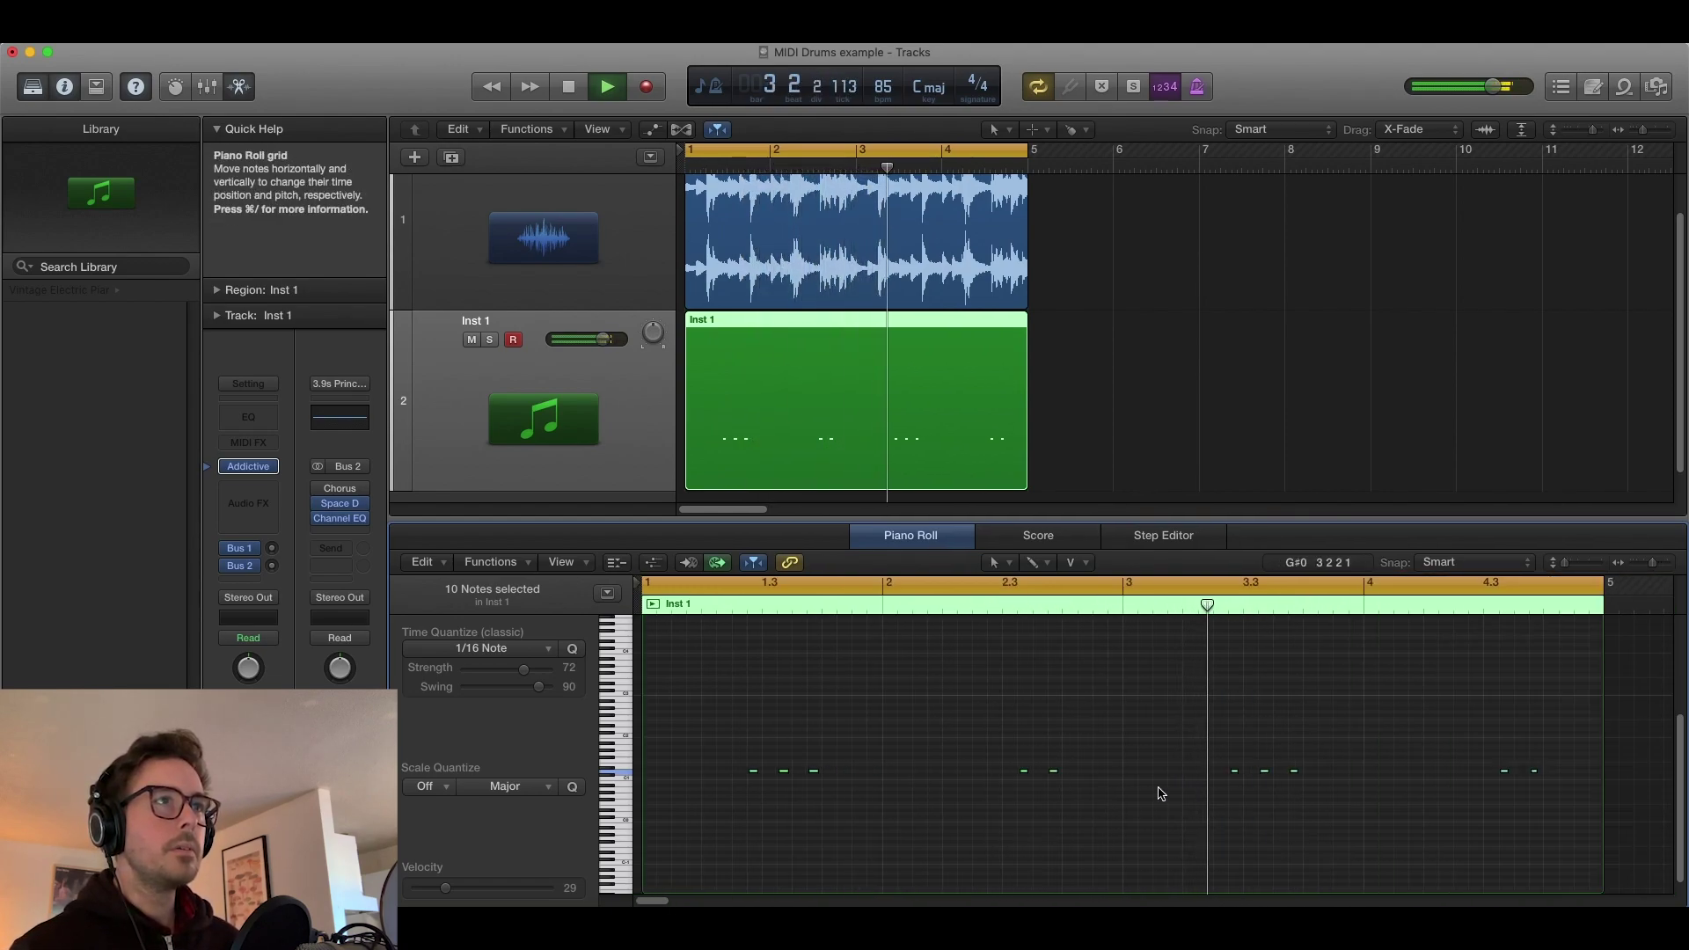
{"action": "key", "text": "space"}
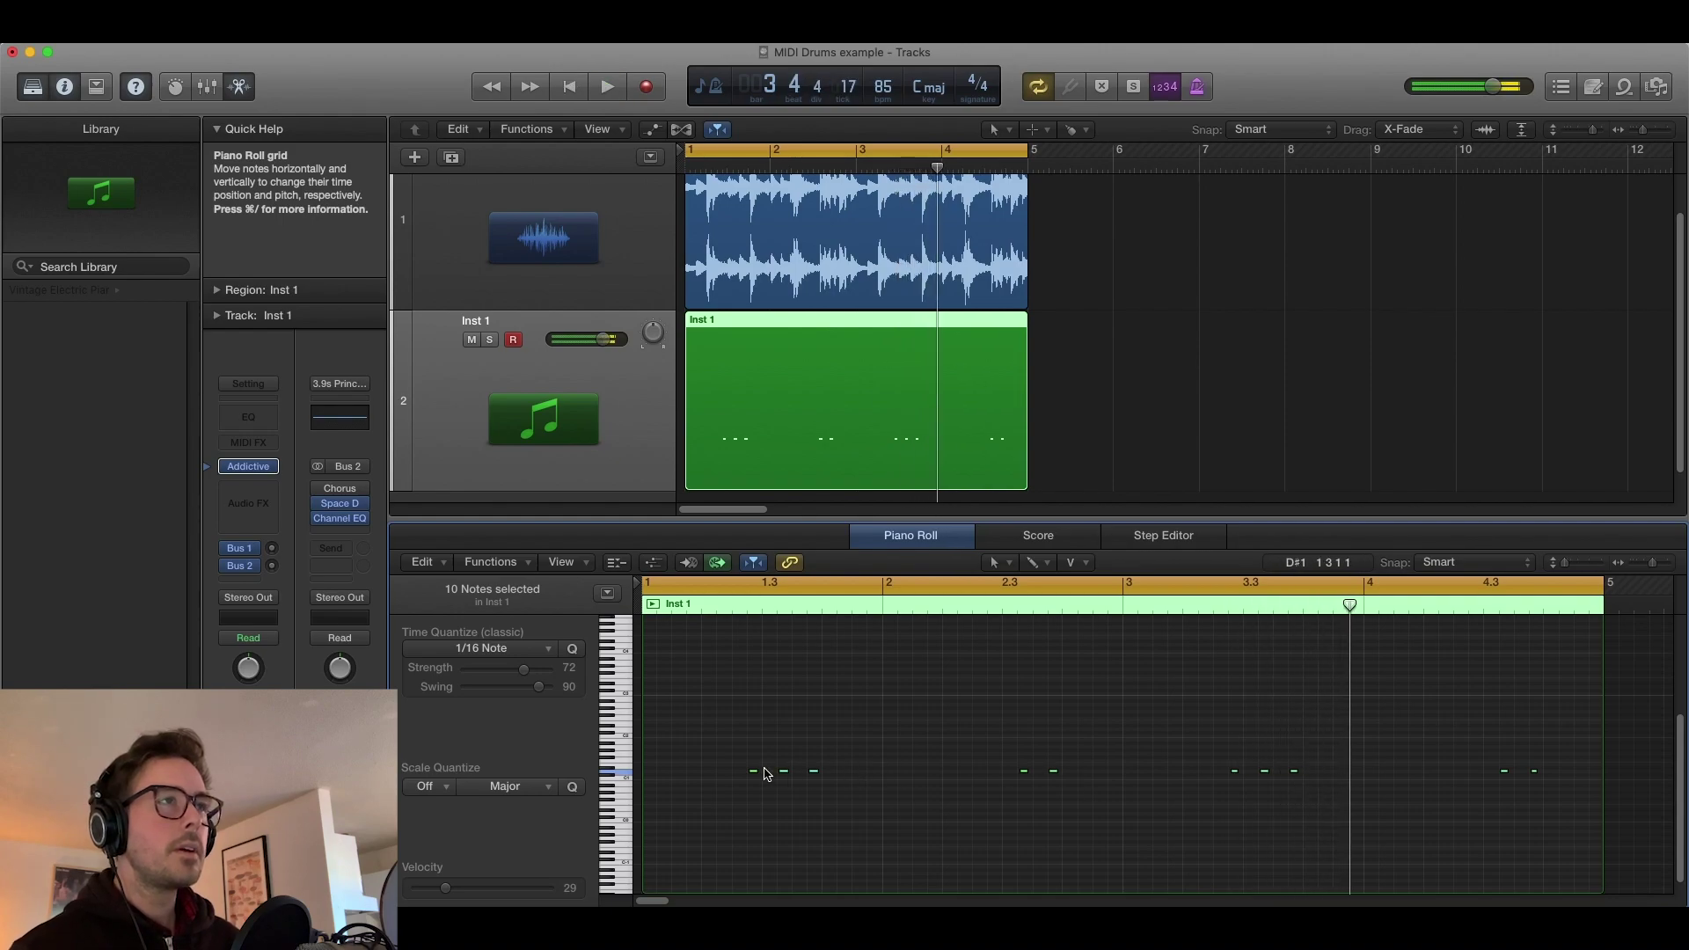
Lower the velocity of all the ghost notes to about 3 and play back the loop.
{"action": "left_click_drag", "start_coordinate": [755, 774], "coordinate": [750, 769]}
{"action": "key", "text": "space"}
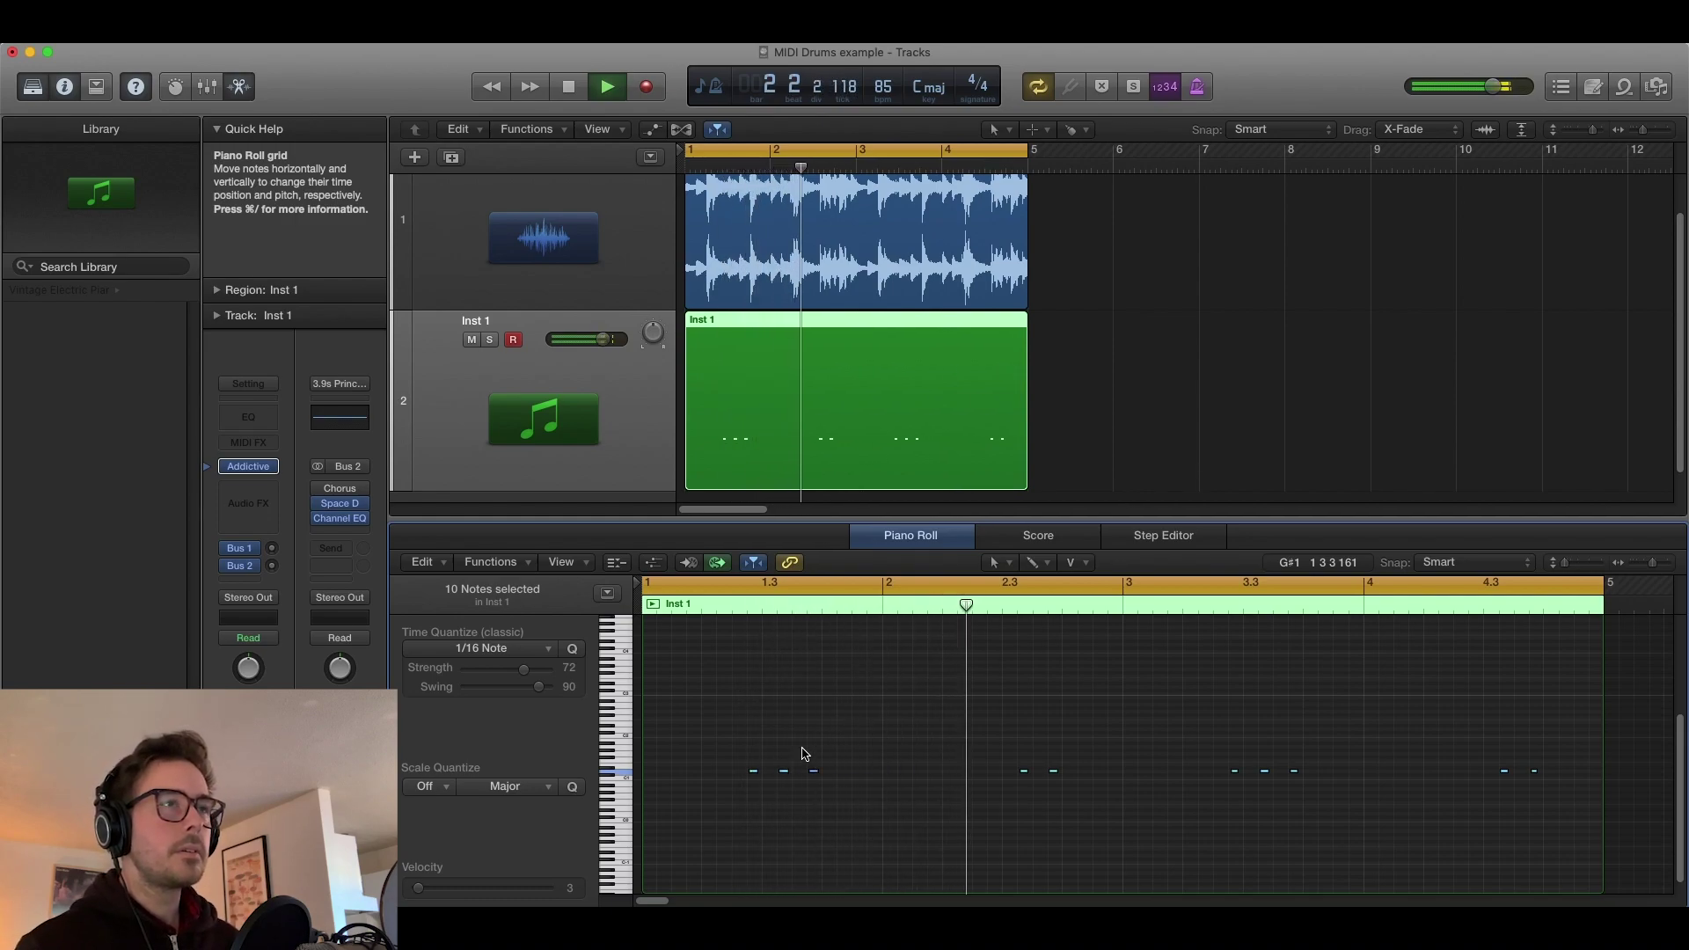
{"action": "key", "text": "space"}
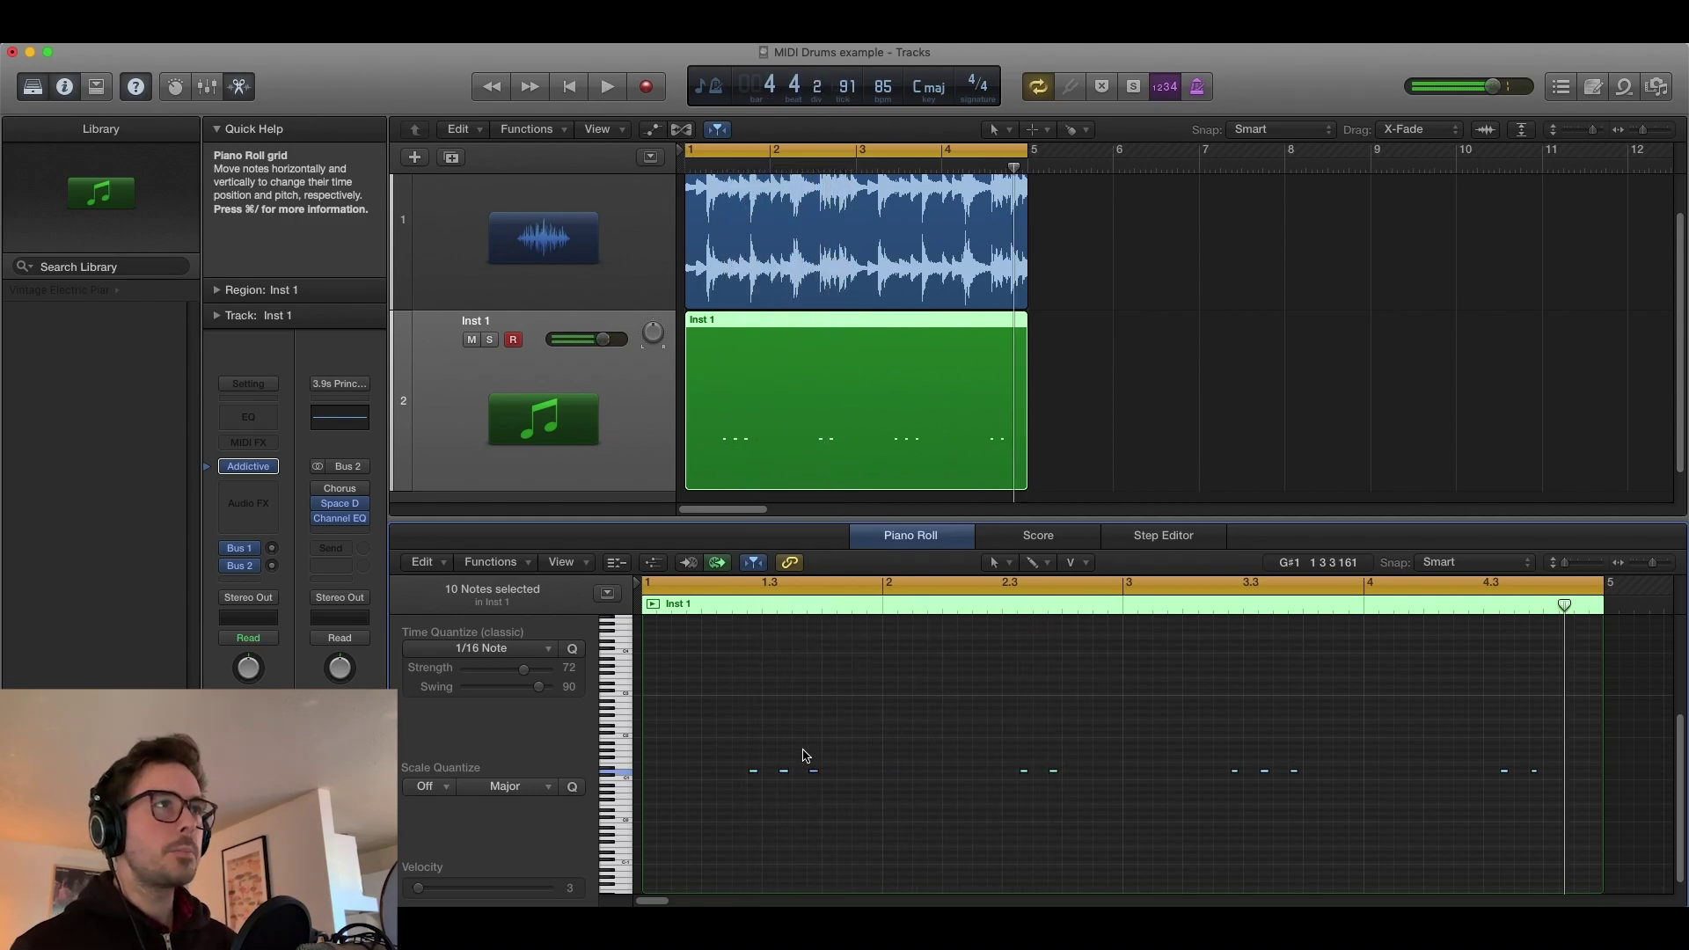
Join the overlapping ghost-note and main drum regions on the Inst 1 track into one region.
{"action": "left_click_drag", "start_coordinate": [1111, 394], "coordinate": [854, 399]}
{"action": "key", "text": "super+j"}
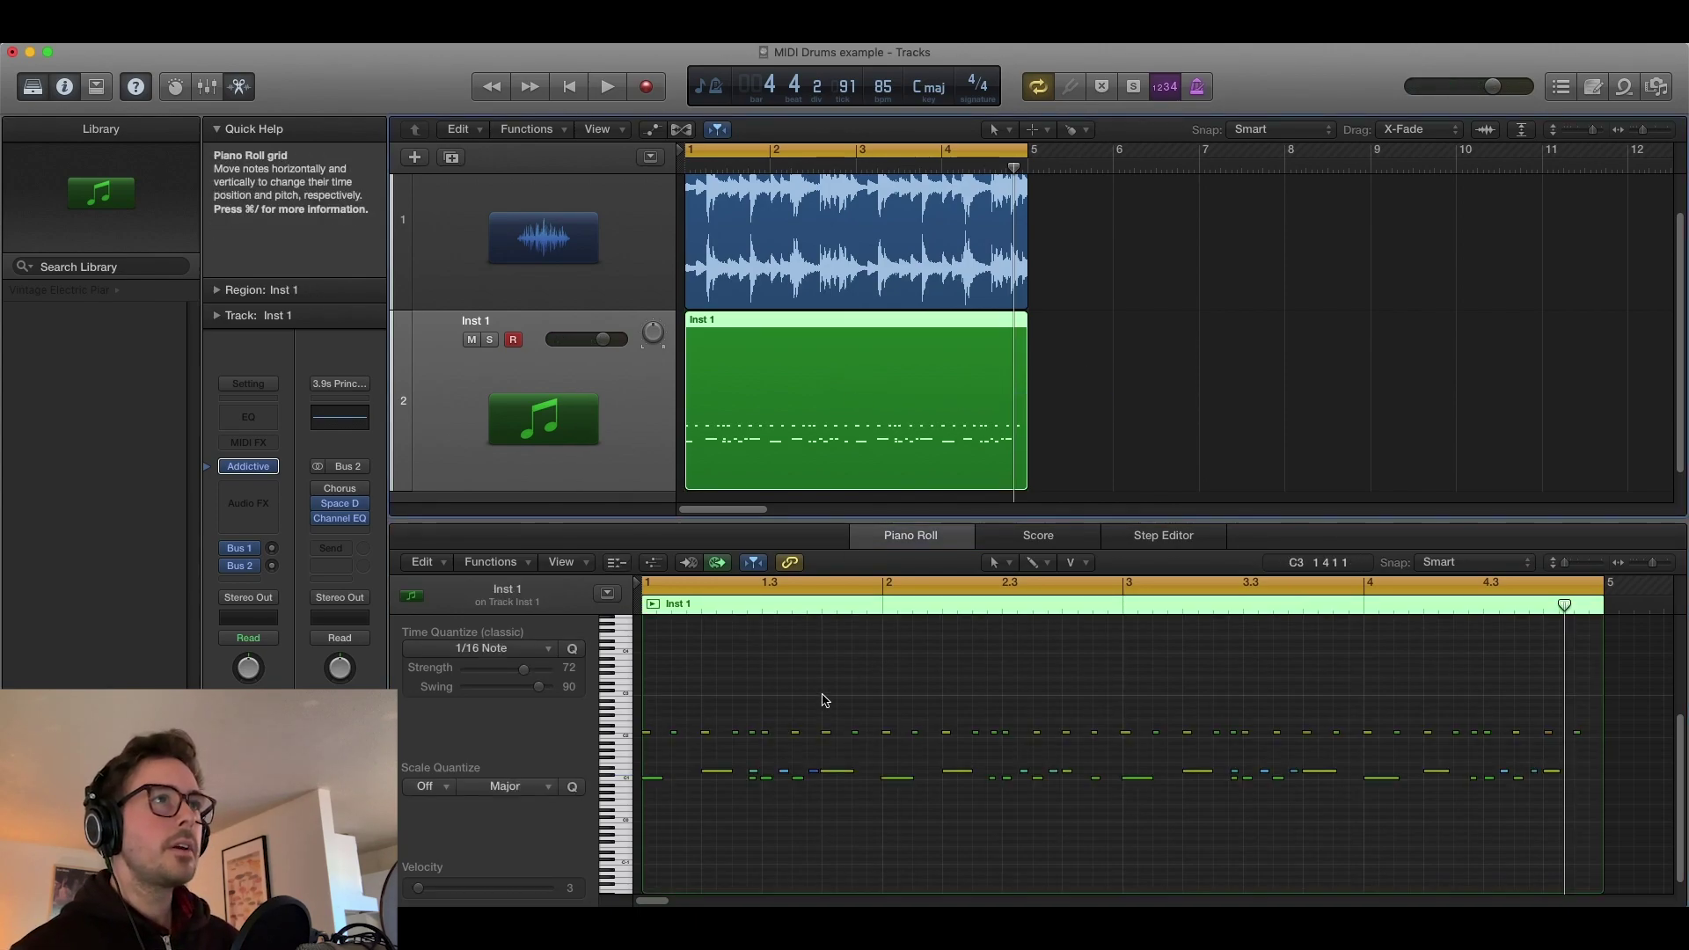
{"action": "key", "text": "super+Left"}
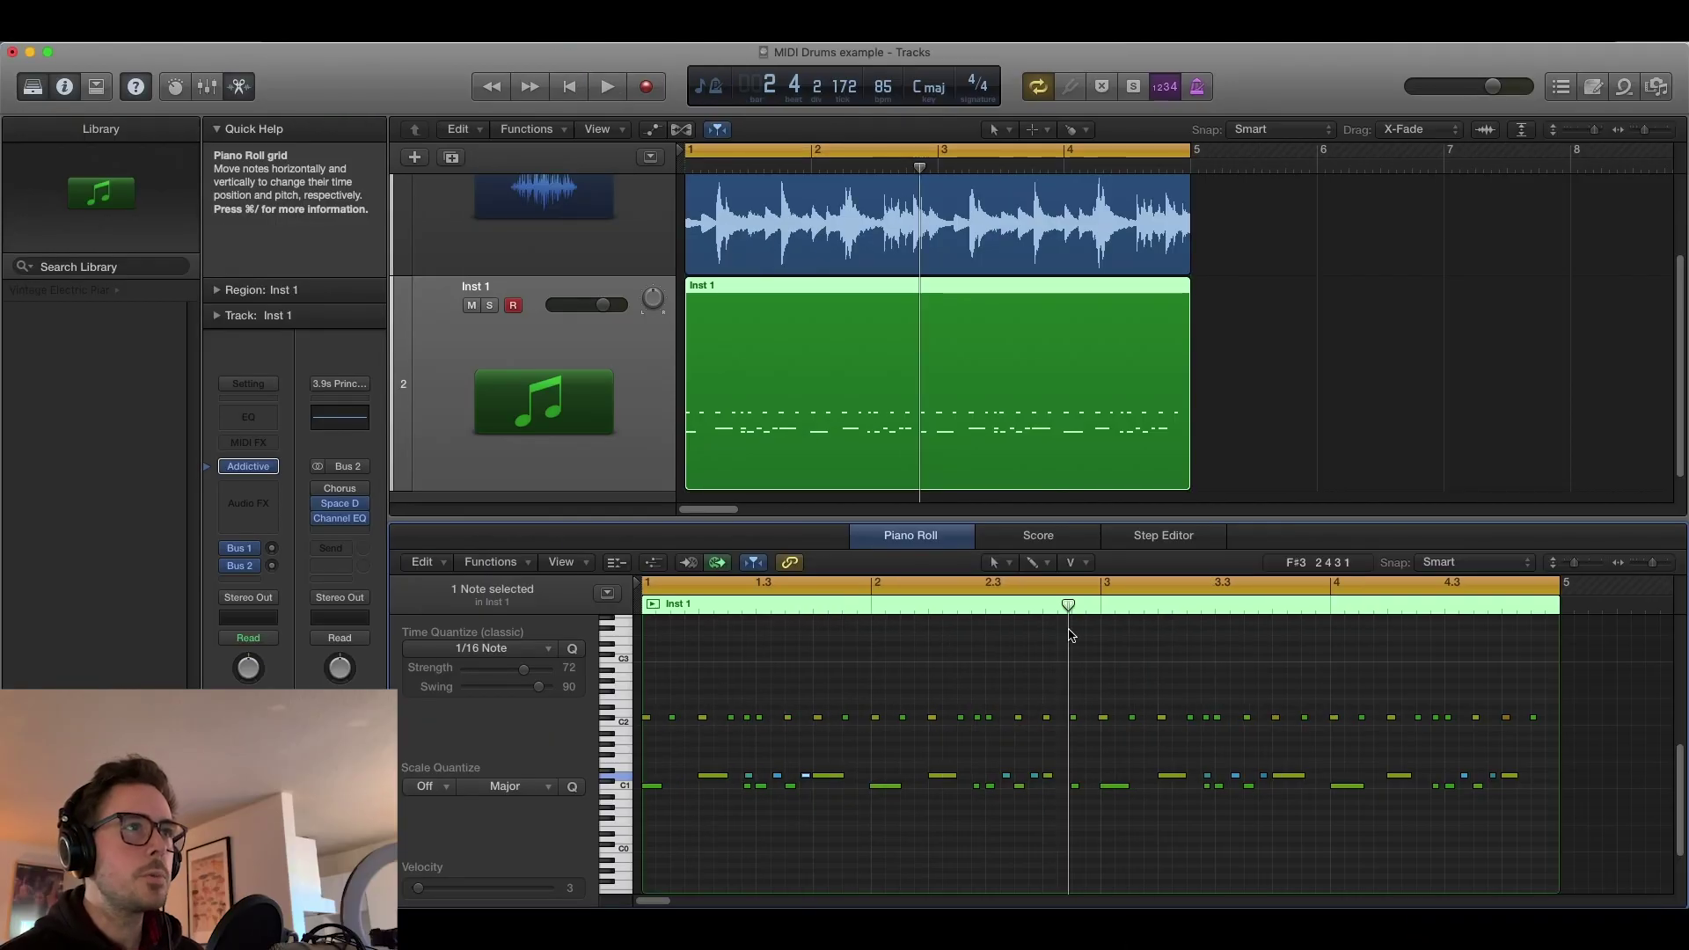
Delete the last ghost note in each of the four bars of the Inst 1 region and play back the loop.
{"action": "left_click", "coordinate": [801, 766]}
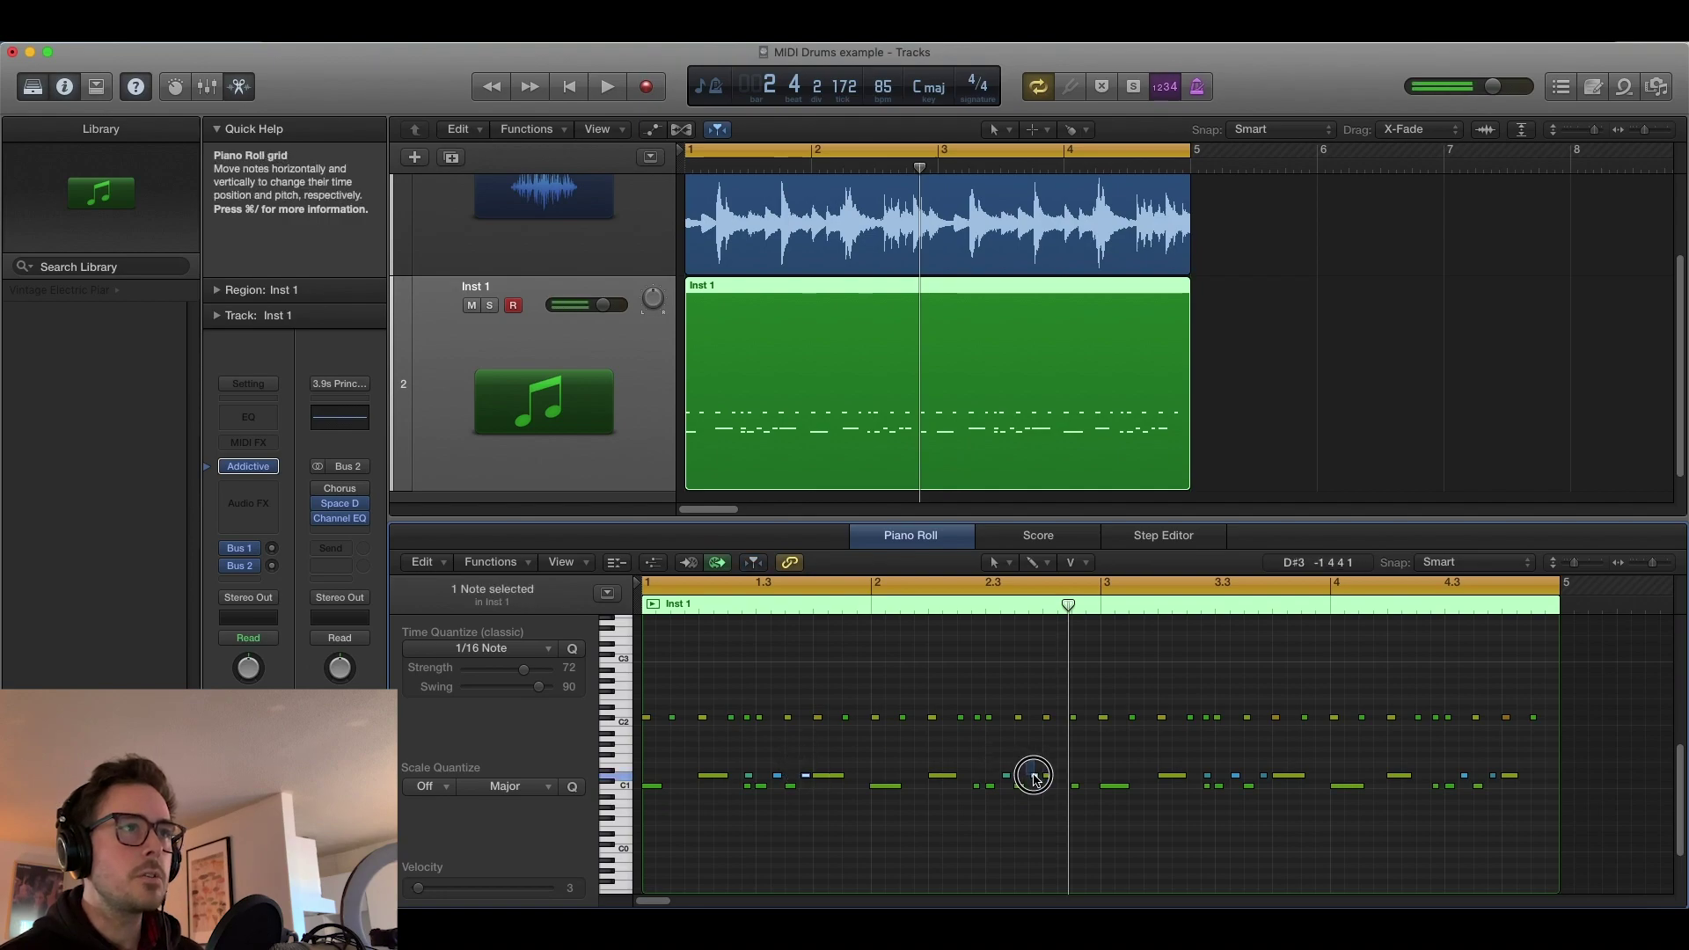
{"action": "left_click", "coordinate": [1267, 775]}
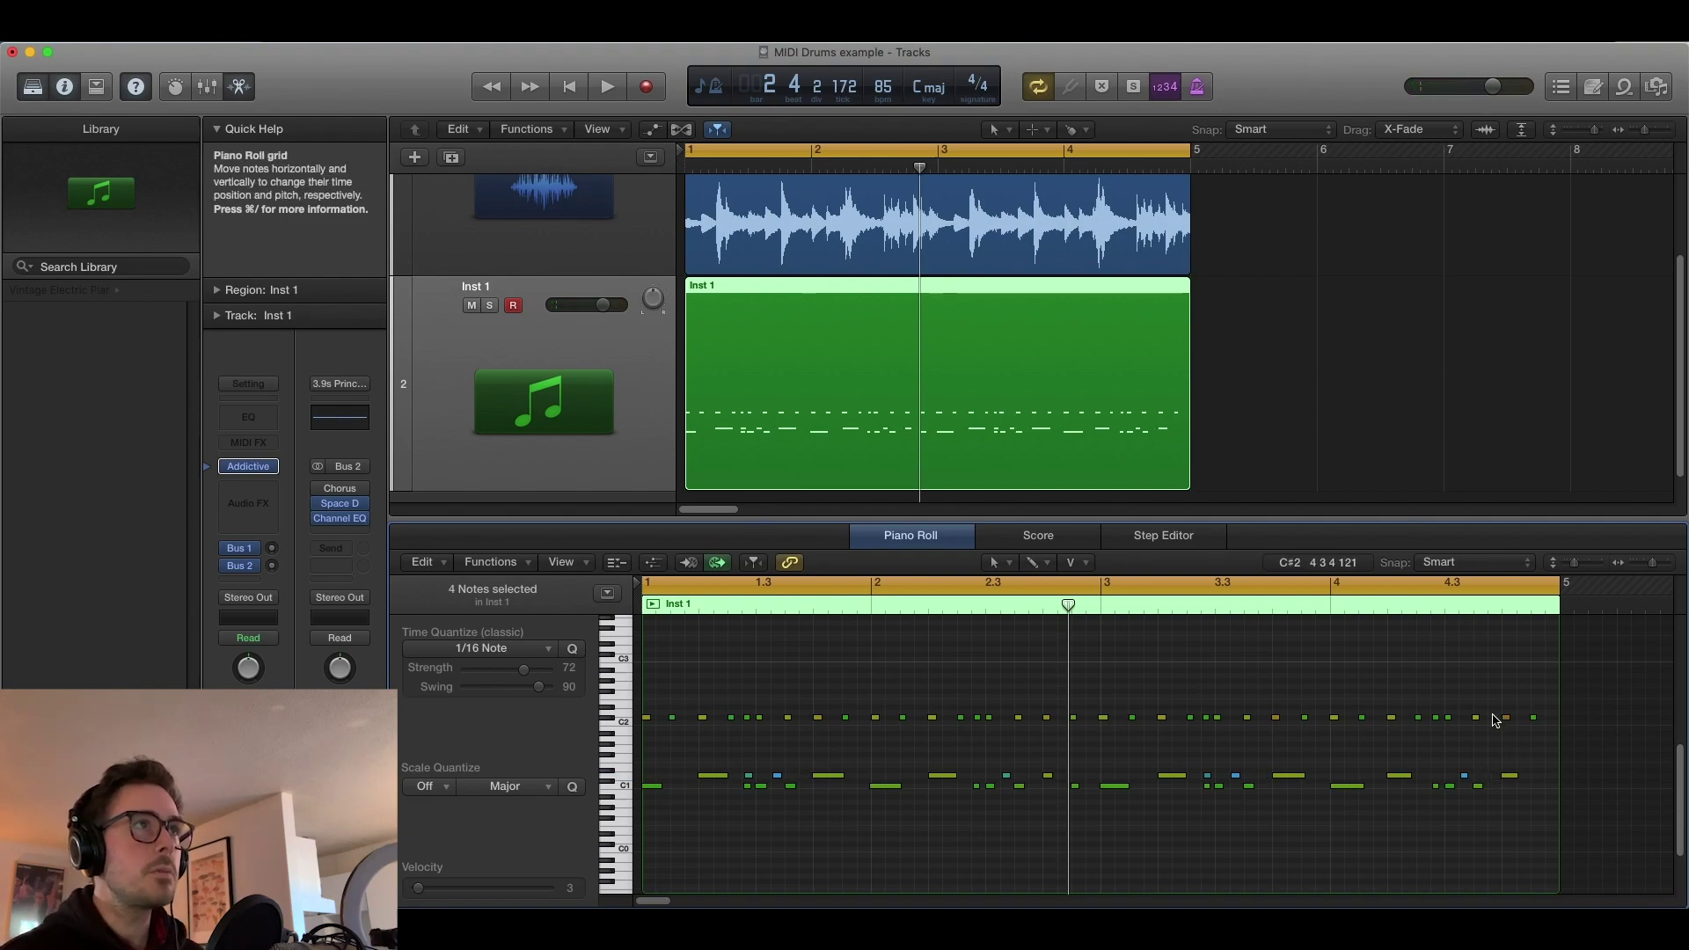
{"action": "key", "text": "space"}
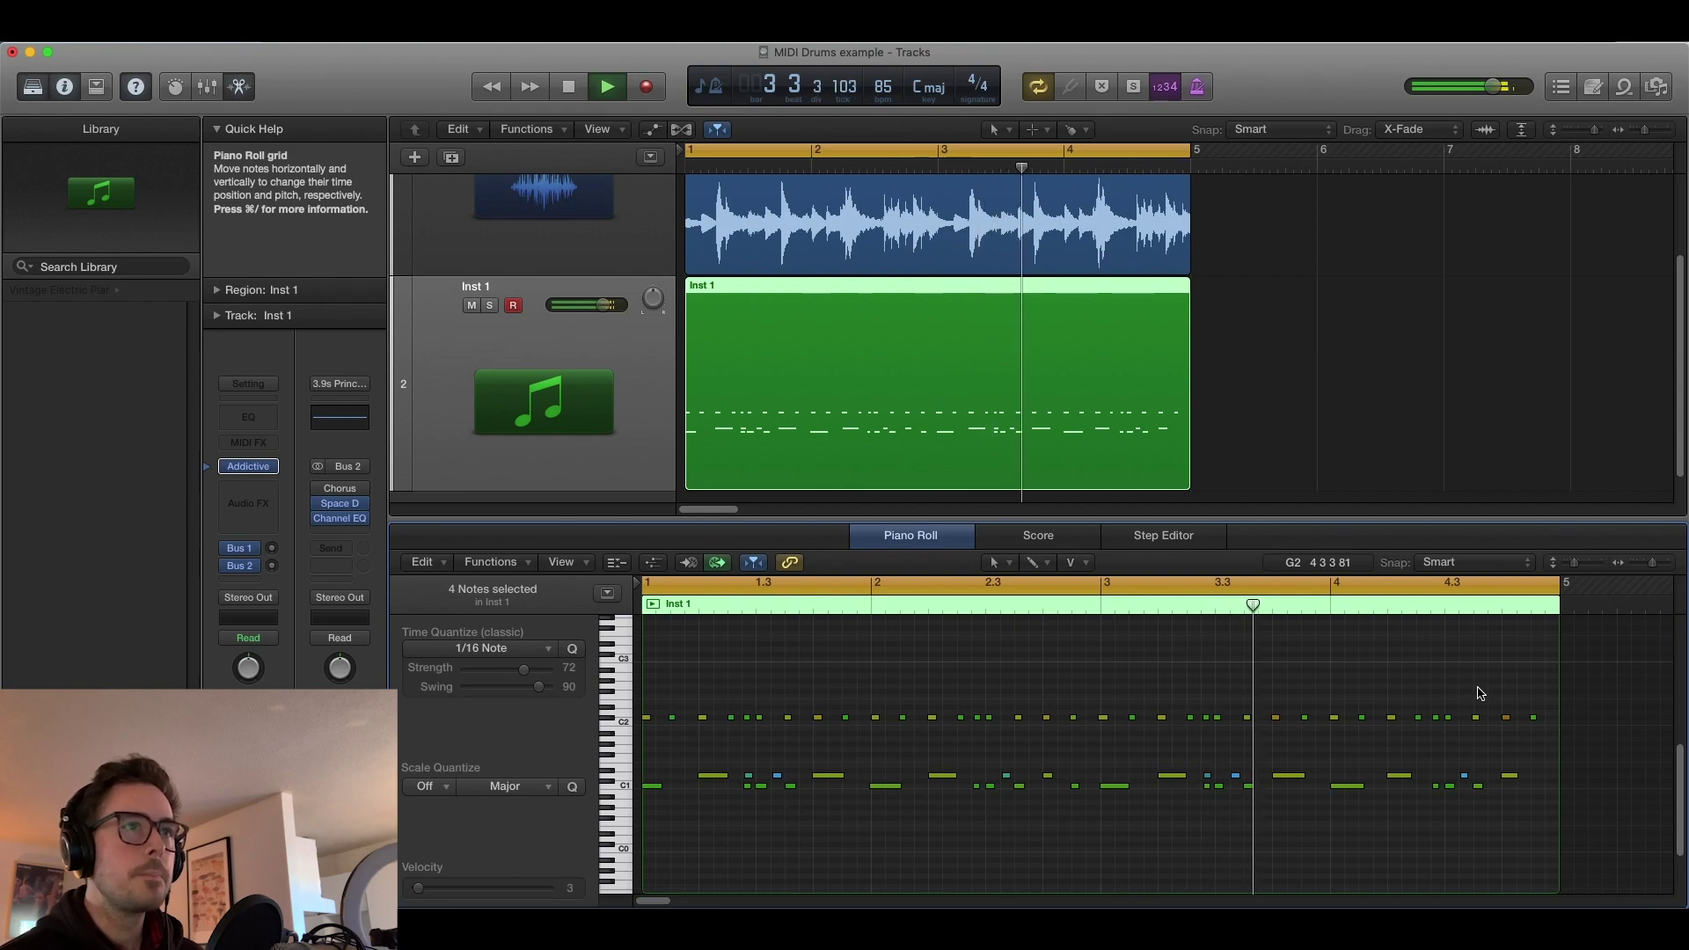
{"action": "key", "text": "space"}
Add two new tracks with duplicate settings of the Inst 1 track.
{"action": "key", "text": "z"}
{"action": "key", "text": "x"}
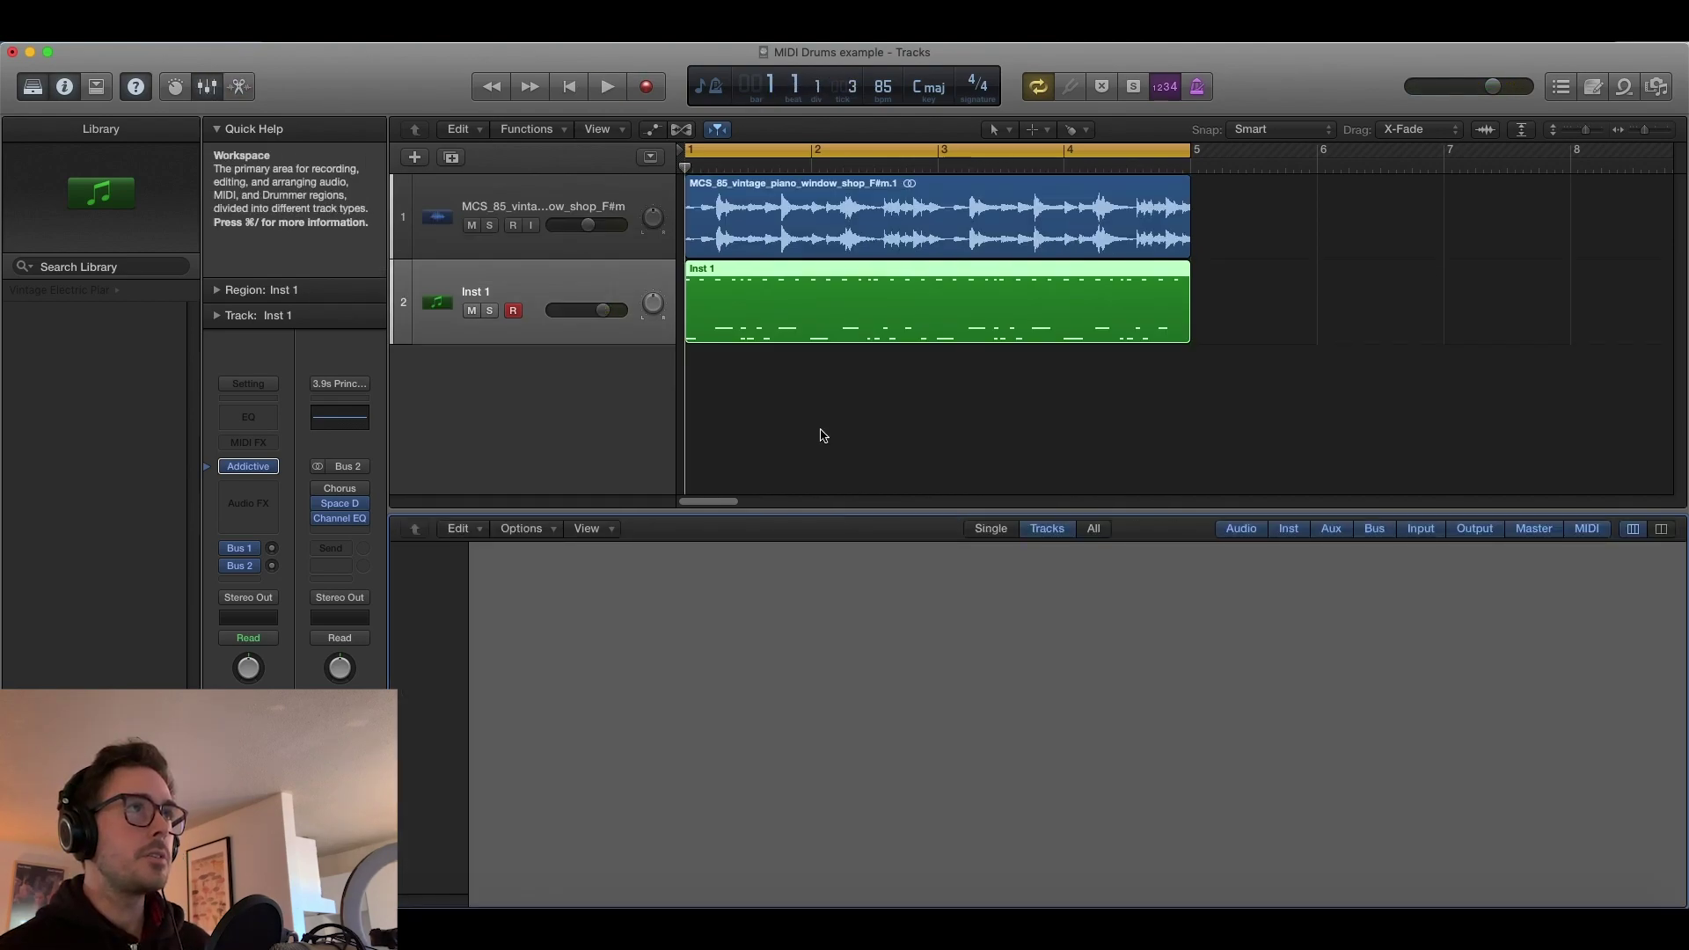
{"action": "key", "text": "x"}
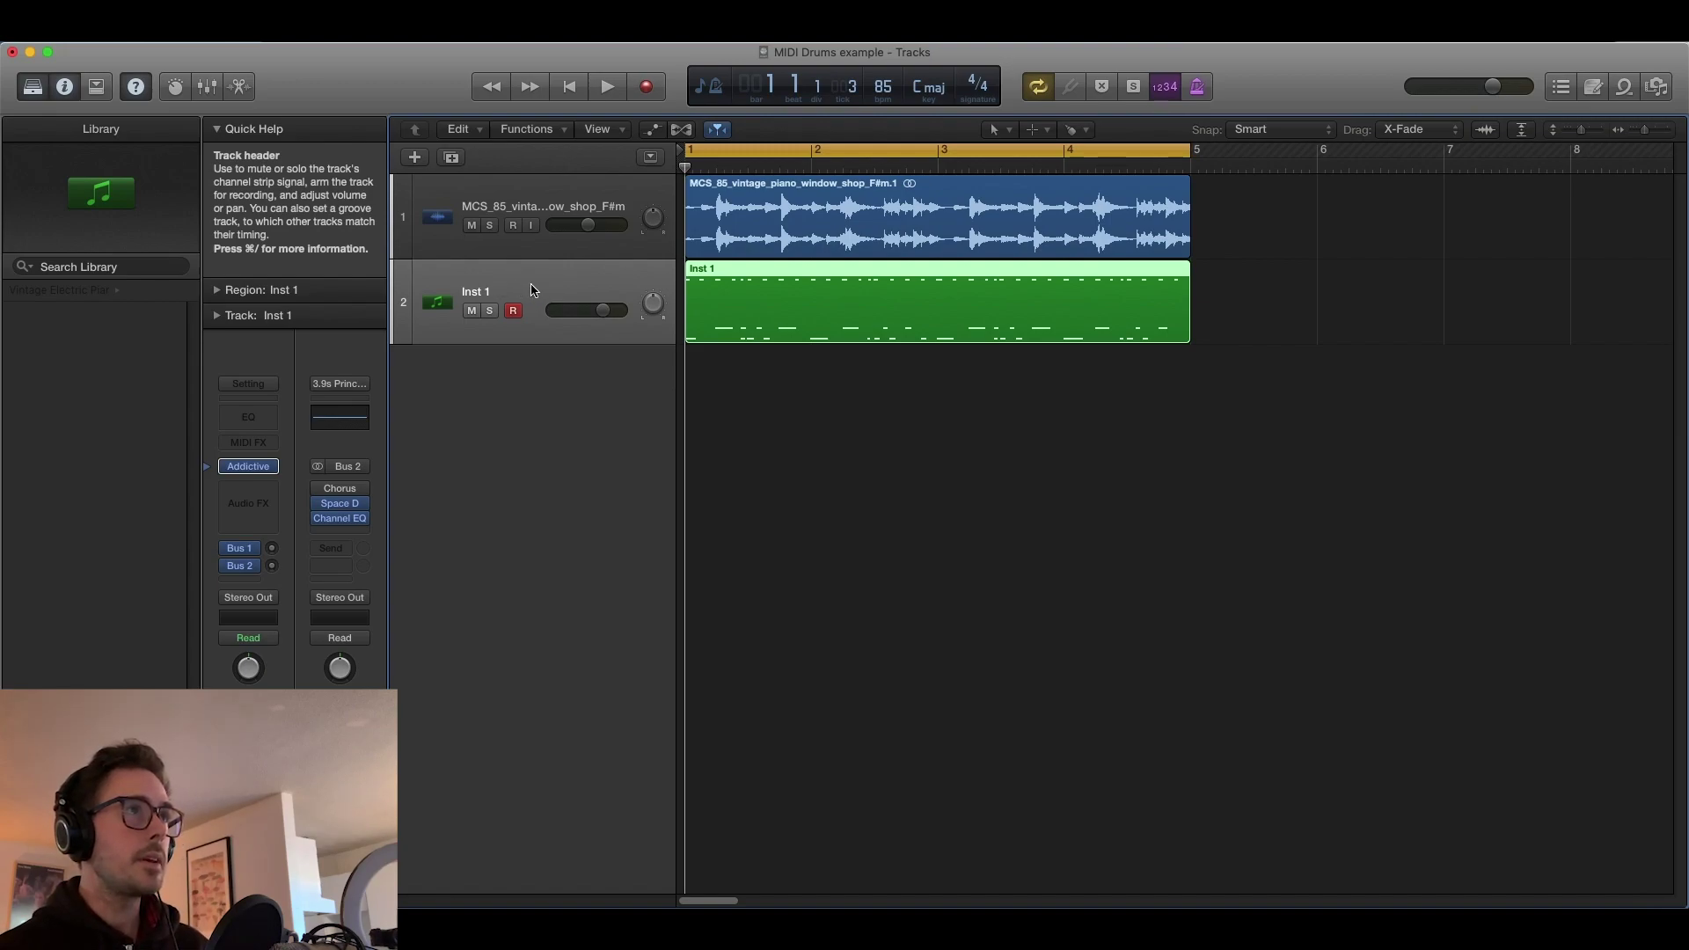
{"action": "key", "text": "super+d"}
{"action": "key", "text": "super+d"}
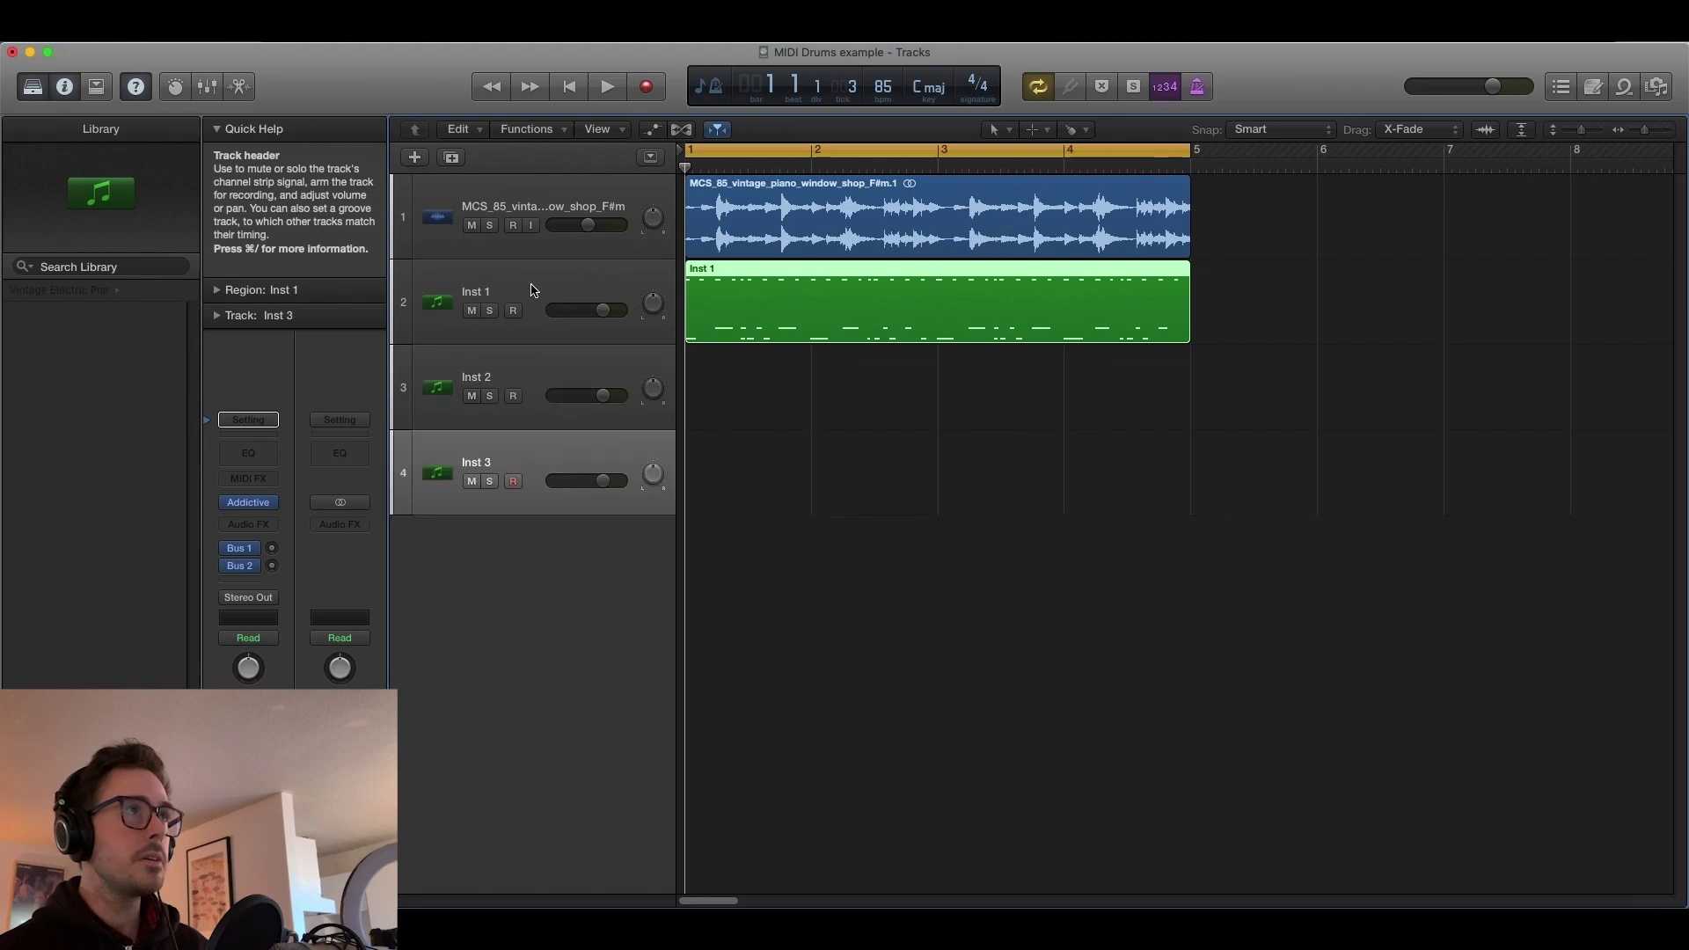
Copy the Inst 1 region onto the two new tracks and rename the three drum tracks KICK, SNARE and HATS.
{"action": "left_click_drag", "start_coordinate": [785, 332], "coordinate": [770, 452]}
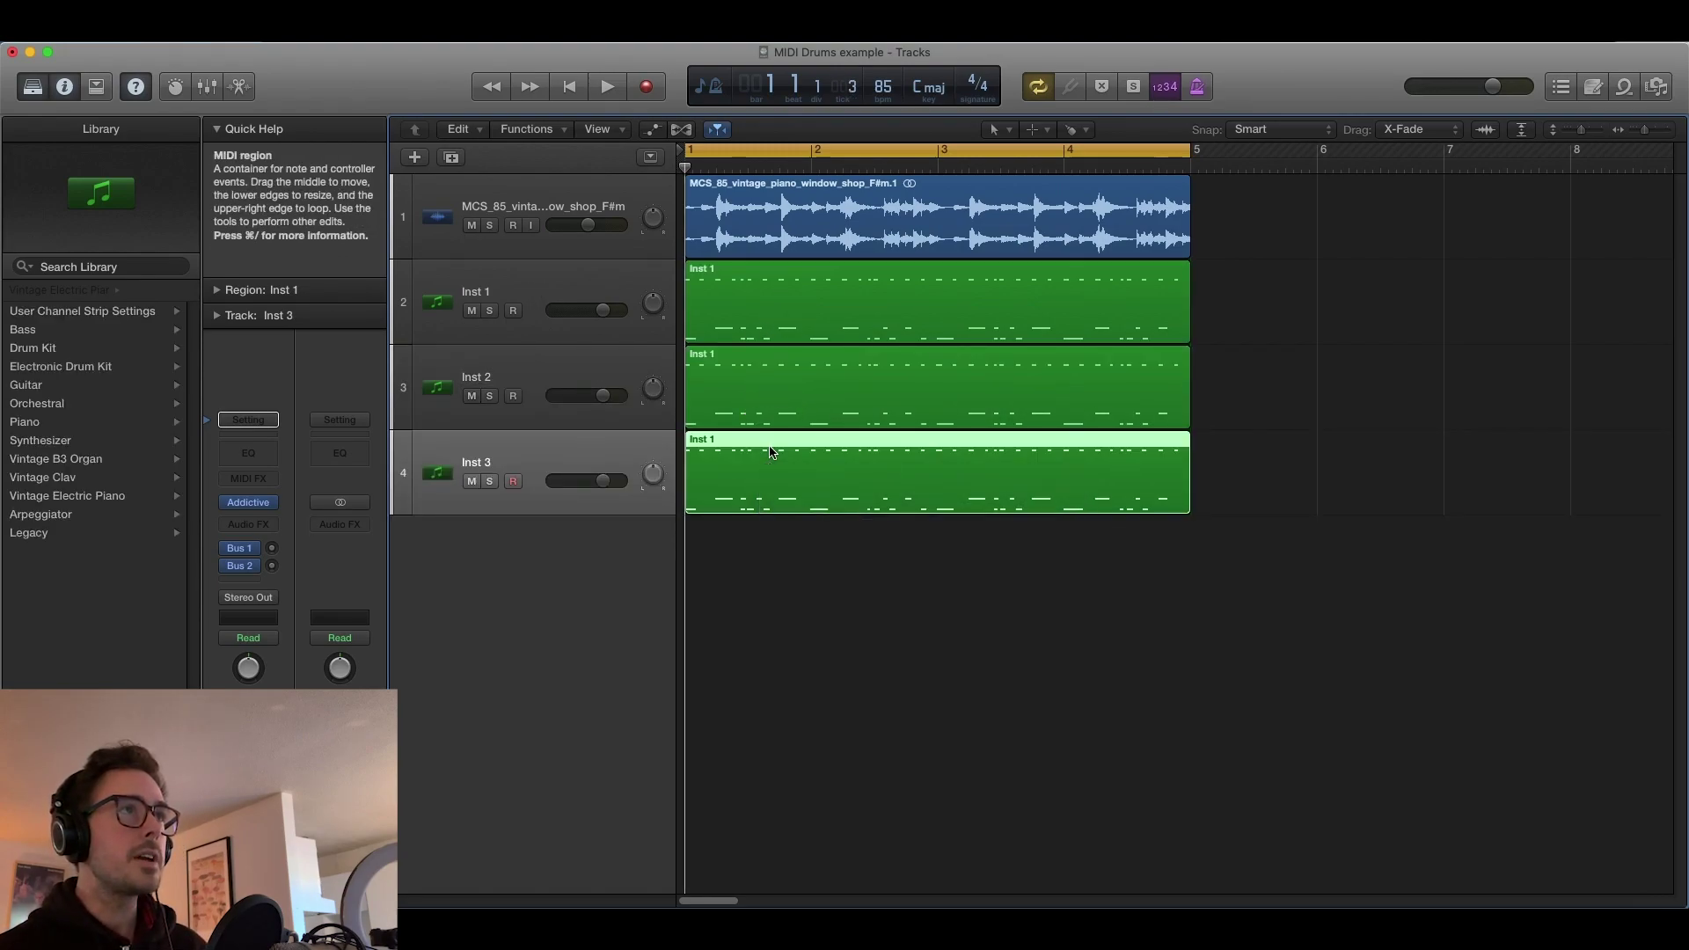
{"action": "left_click", "coordinate": [524, 290]}
{"action": "double_click", "coordinate": [482, 292]}
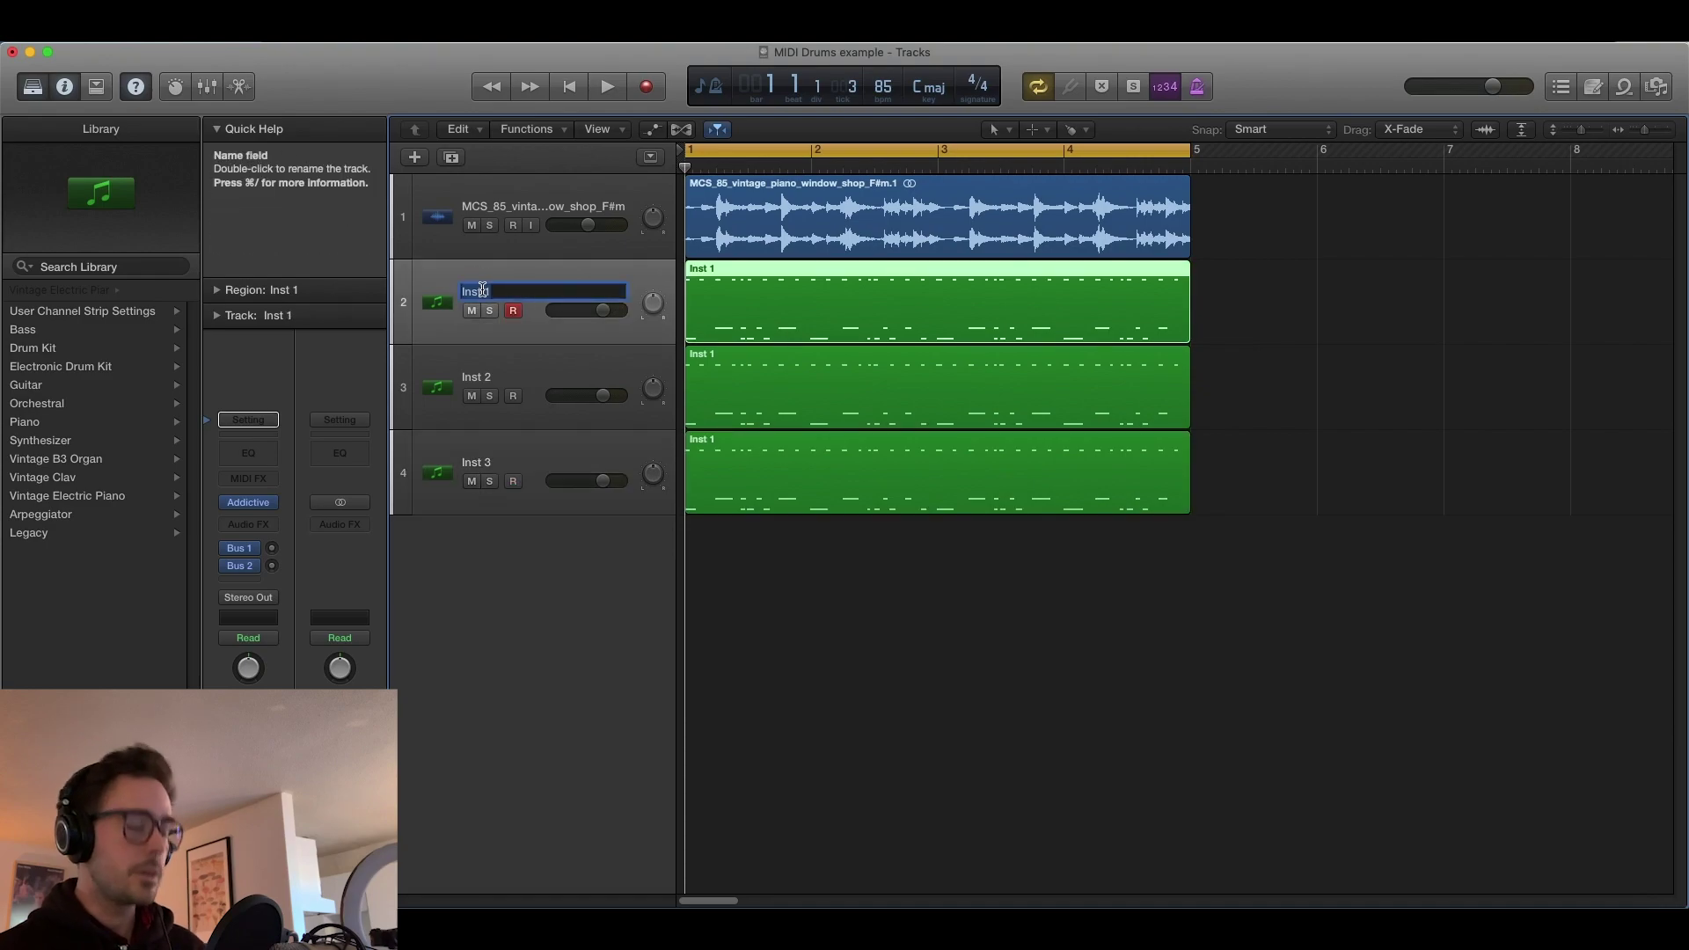
{"action": "double_click", "coordinate": [477, 377]}
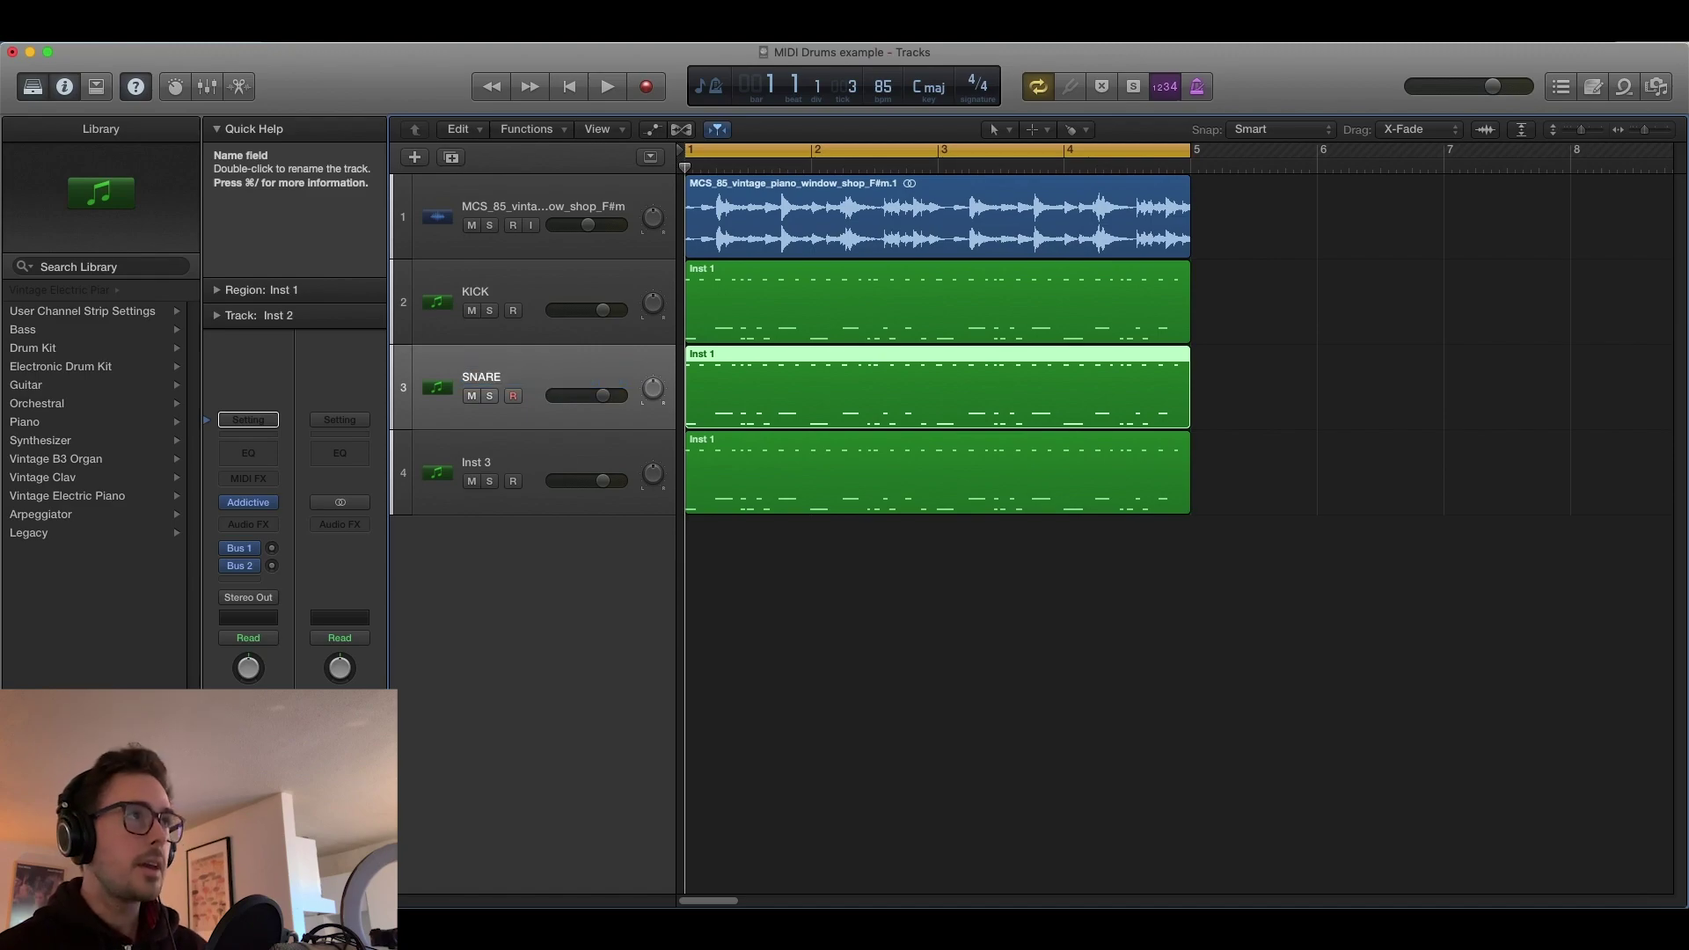
{"action": "double_click", "coordinate": [473, 460]}
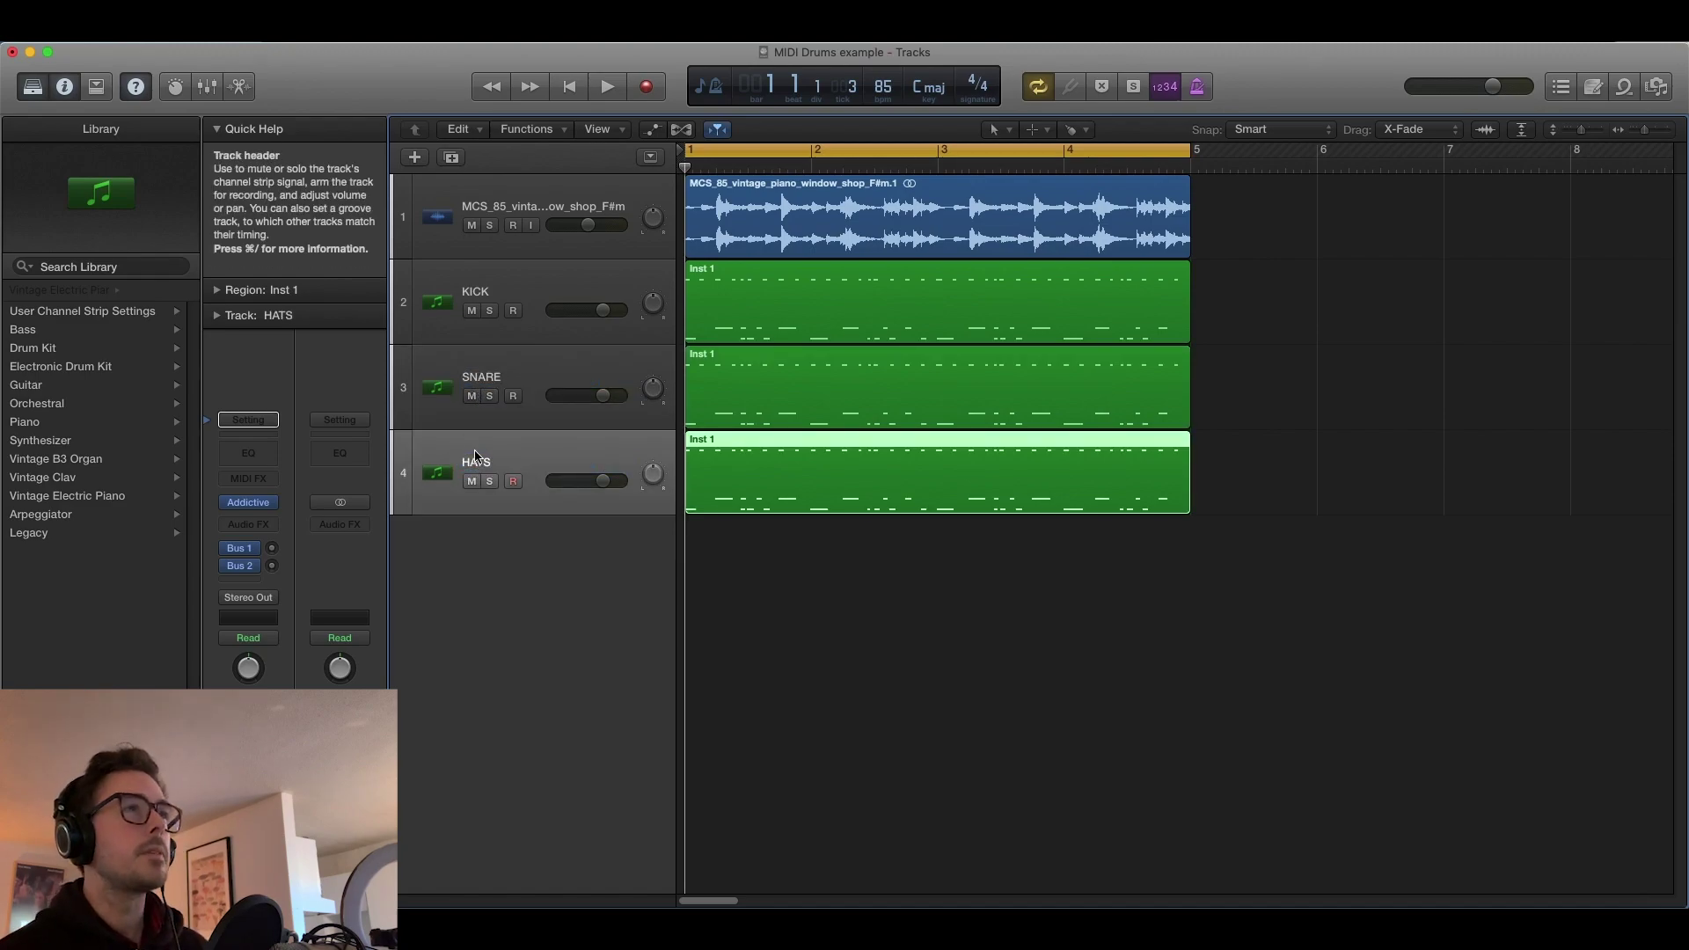
Strip the three drum regions so each keeps only its own notes: kick on KICK, snare on SNARE, hi-hats on HATS.
{"action": "left_click", "coordinate": [857, 320]}
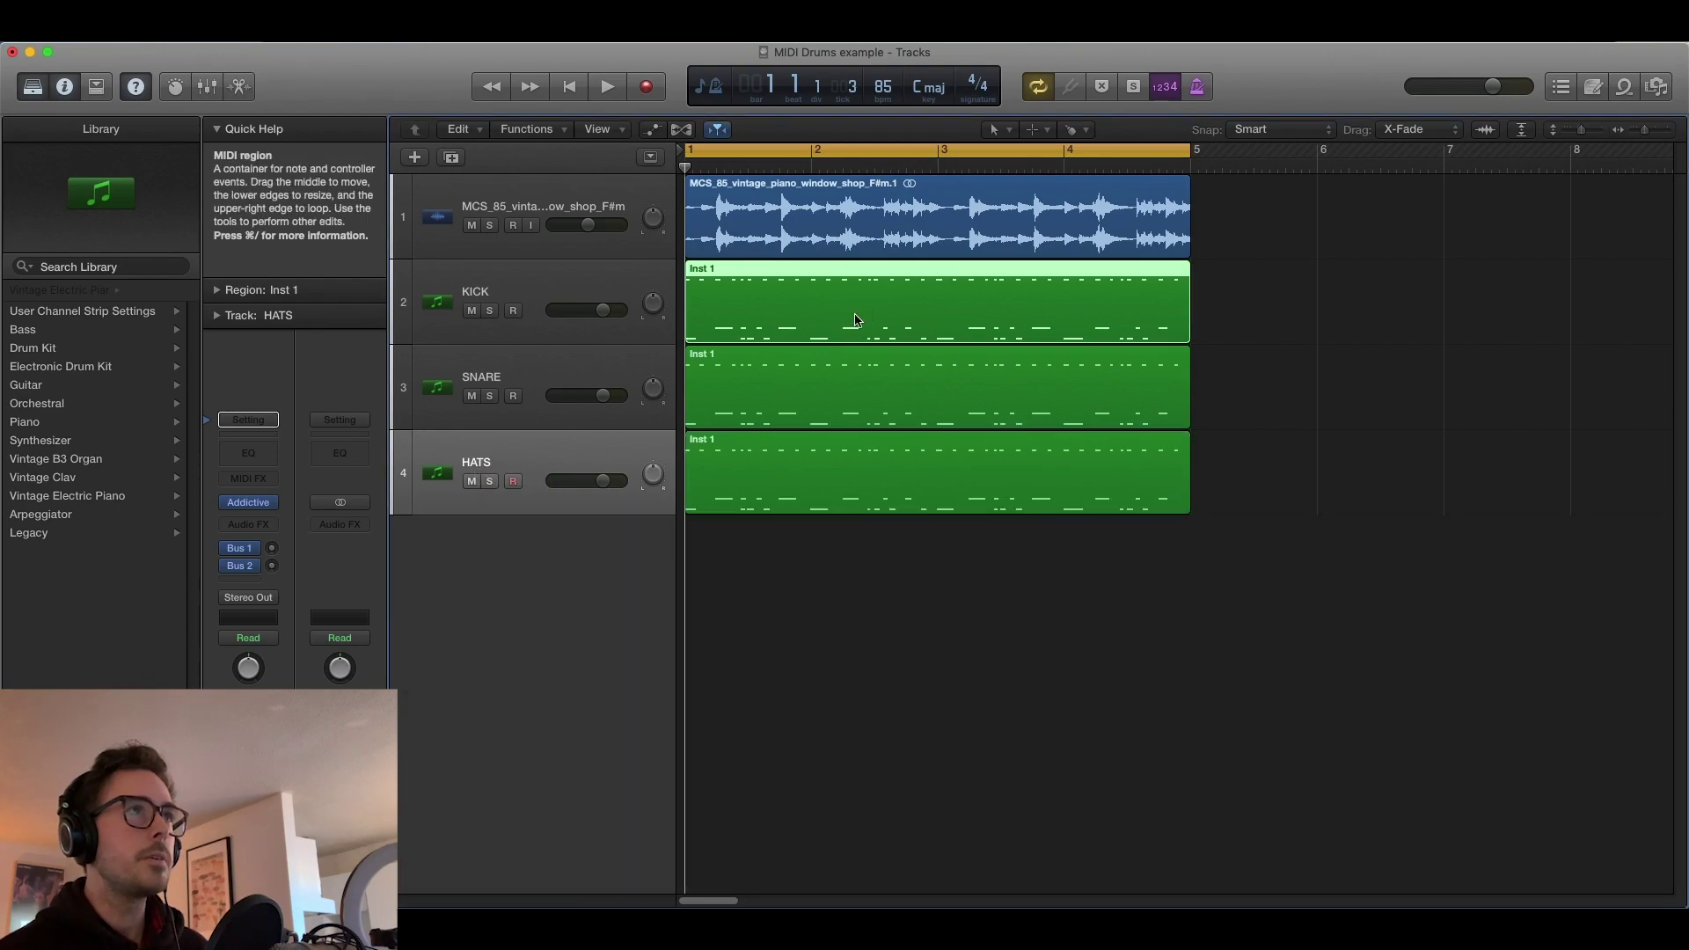
{"action": "double_click", "coordinate": [857, 321]}
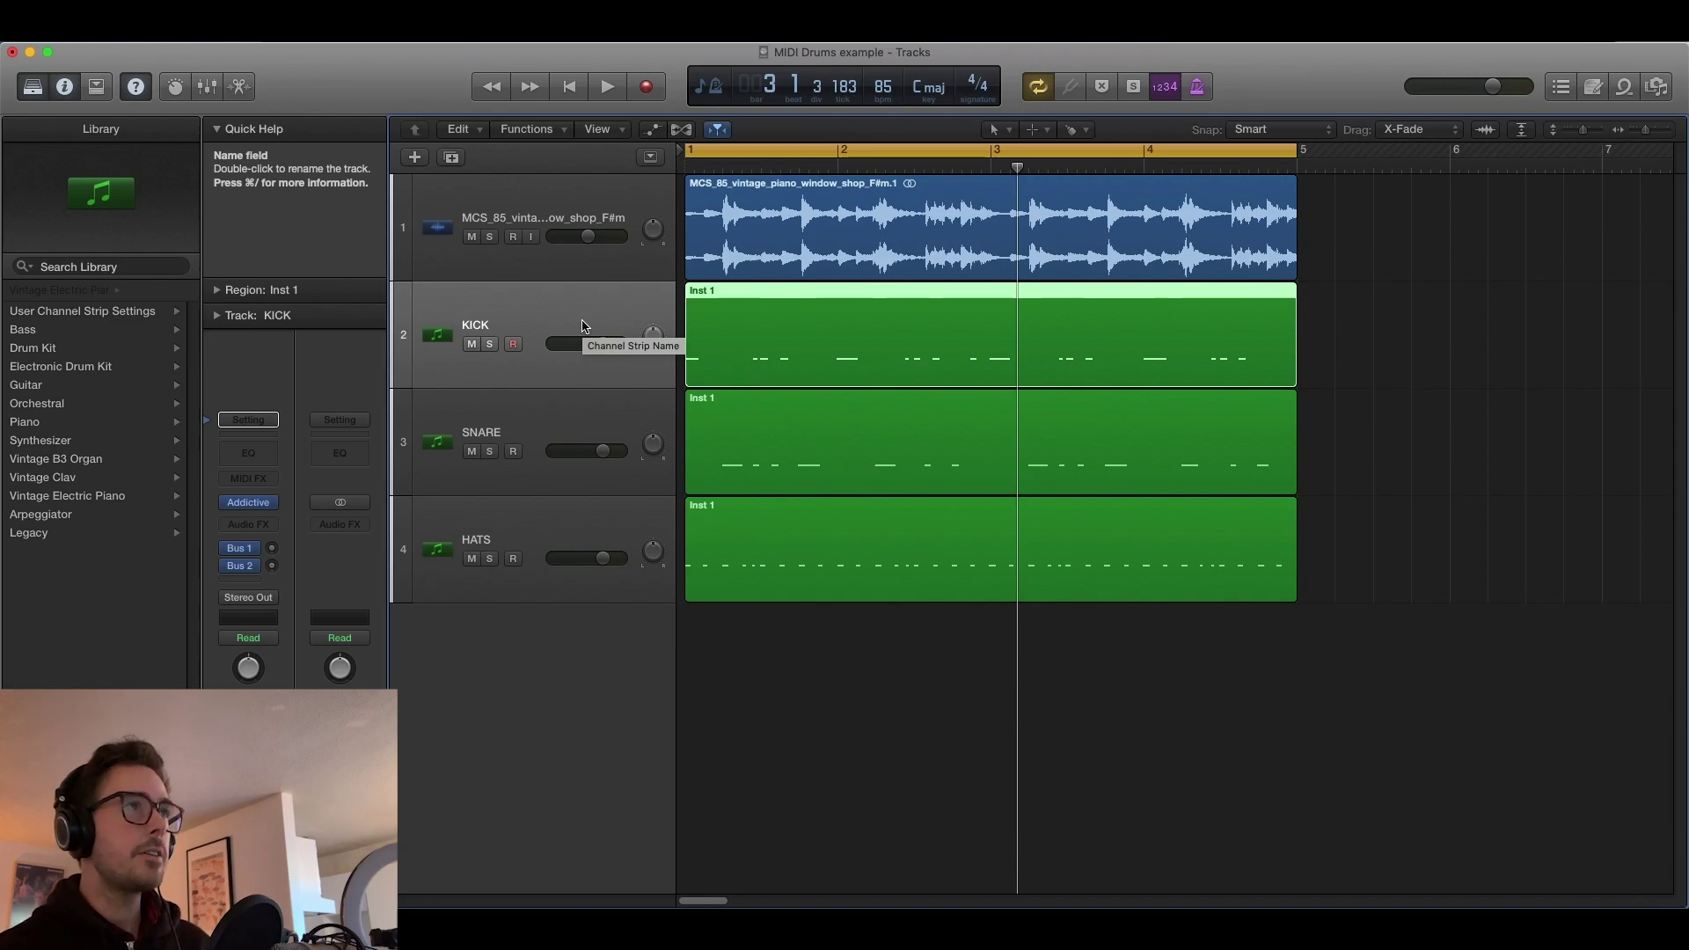
Solo the KICK track and add an audio track directly below it.
{"action": "key", "text": "s"}
{"action": "left_click", "coordinate": [414, 156]}
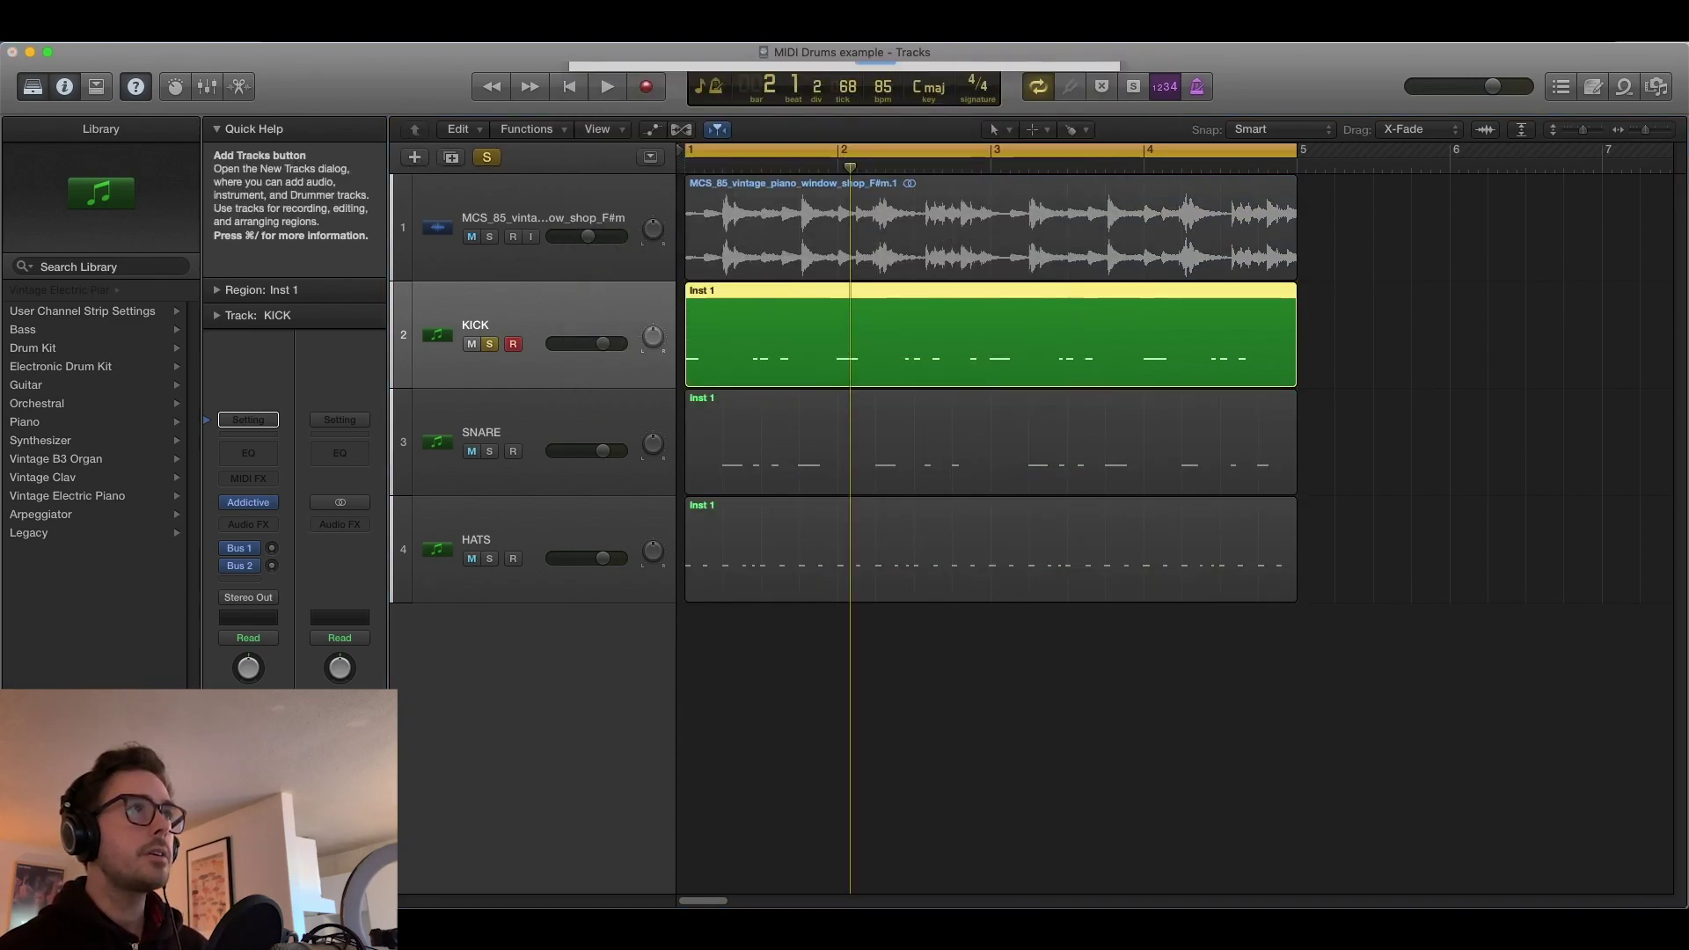
{"action": "key", "text": "Return"}
Switch to the Splice sample library and audition kick samples near the start of the Kick results.
{"action": "left_click", "coordinate": [1122, 915]}
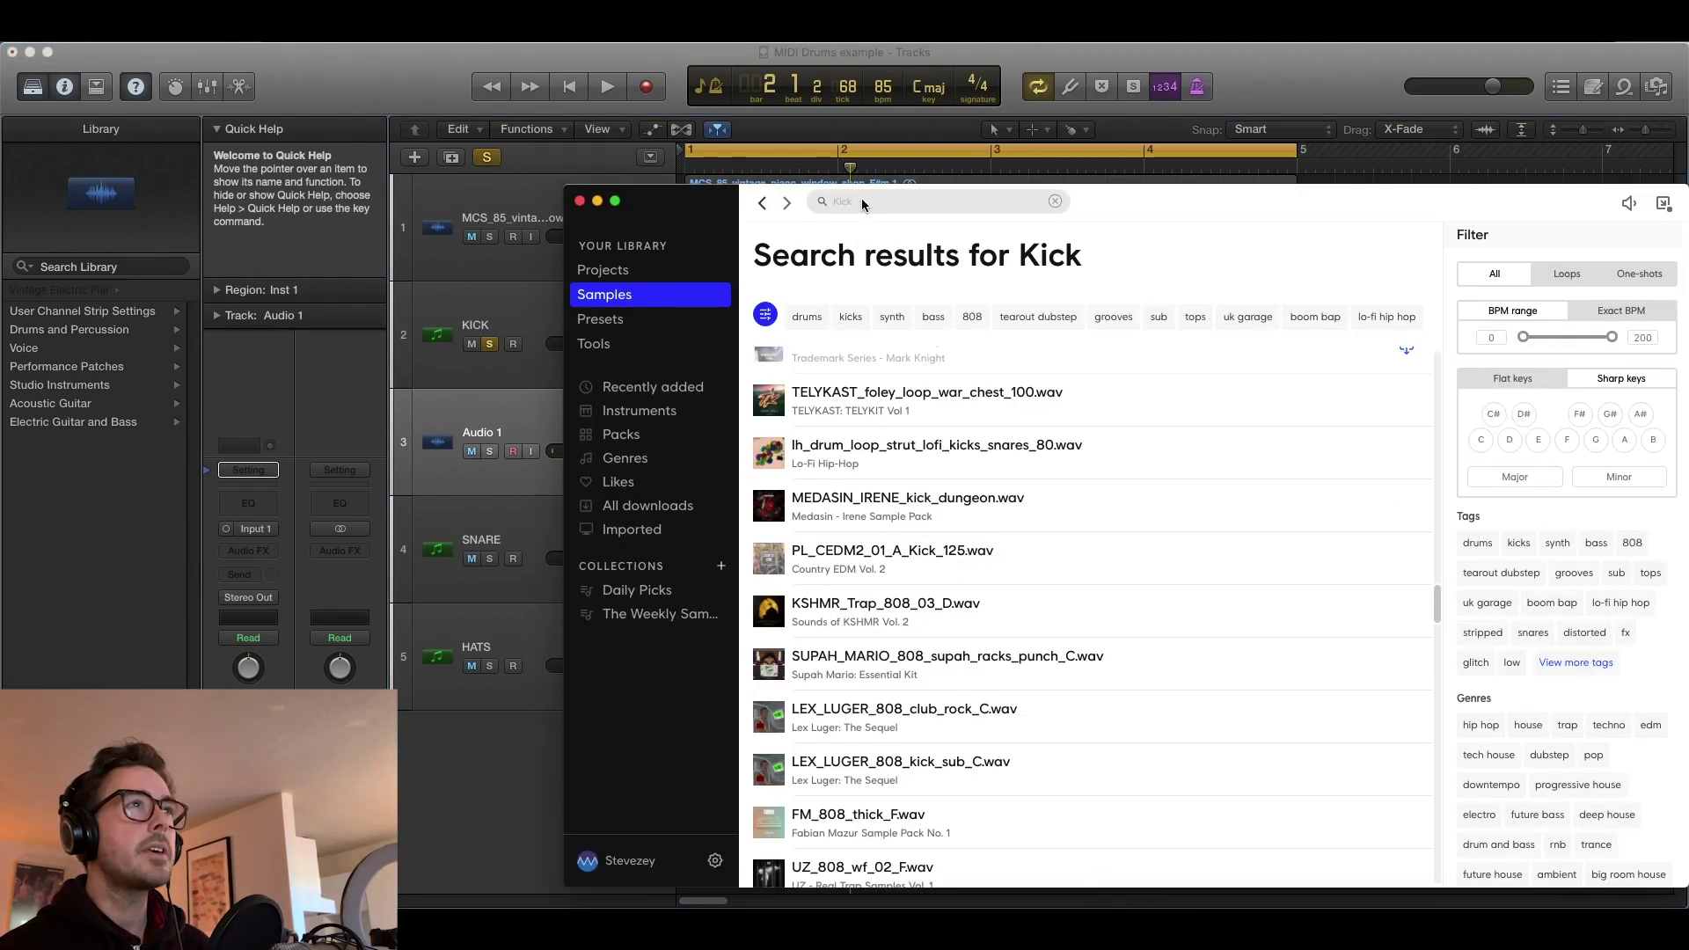
{"action": "scroll", "coordinate": [848, 472], "scroll_direction": "up", "scroll_amount": 5}
{"action": "scroll", "coordinate": [827, 454], "scroll_direction": "up", "scroll_amount": 5}
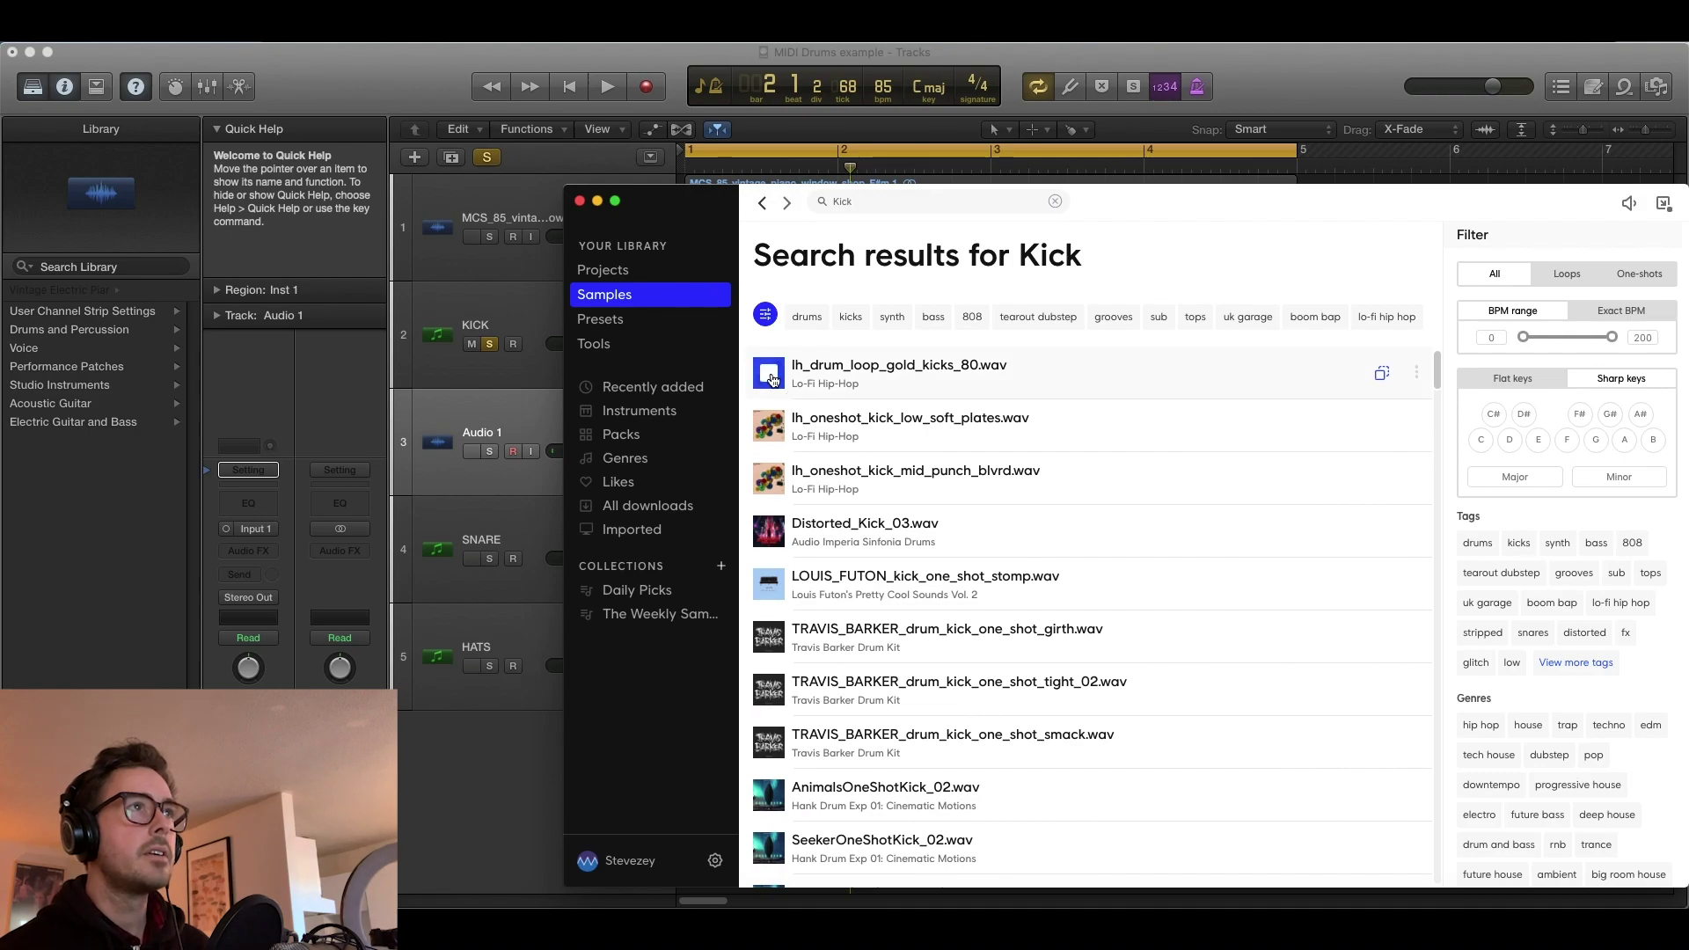
{"action": "scroll", "coordinate": [772, 380], "scroll_direction": "down", "scroll_amount": 3}
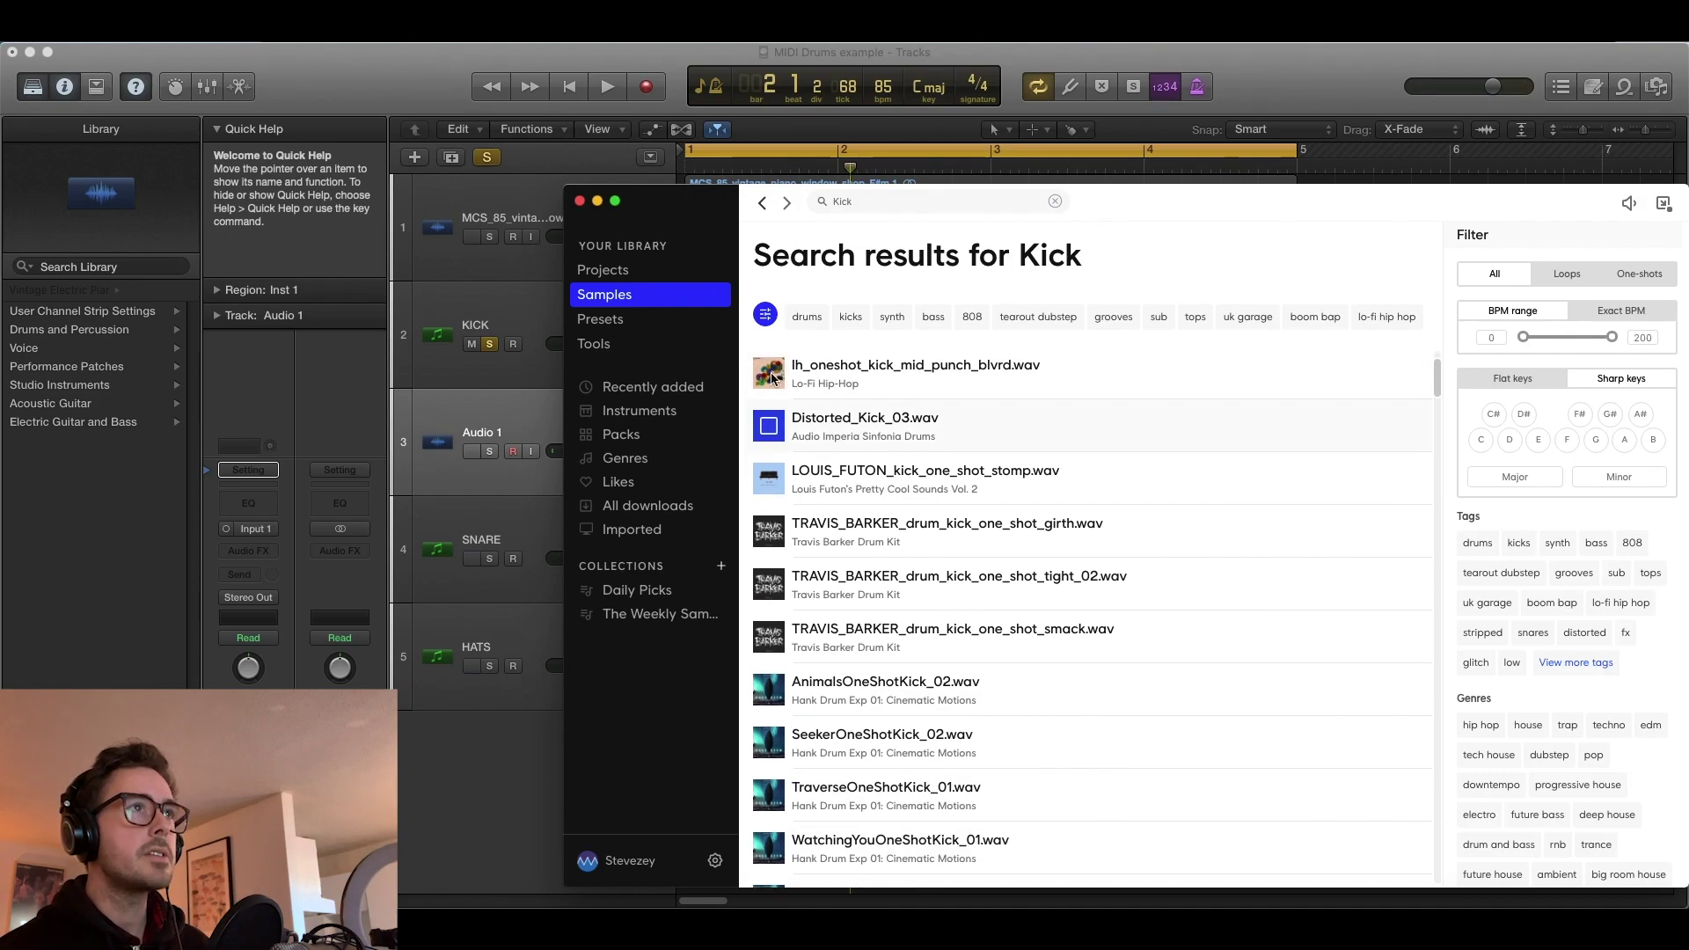
{"action": "scroll", "coordinate": [773, 380], "scroll_direction": "down", "scroll_amount": 1}
{"action": "scroll", "coordinate": [772, 378], "scroll_direction": "down", "scroll_amount": 1}
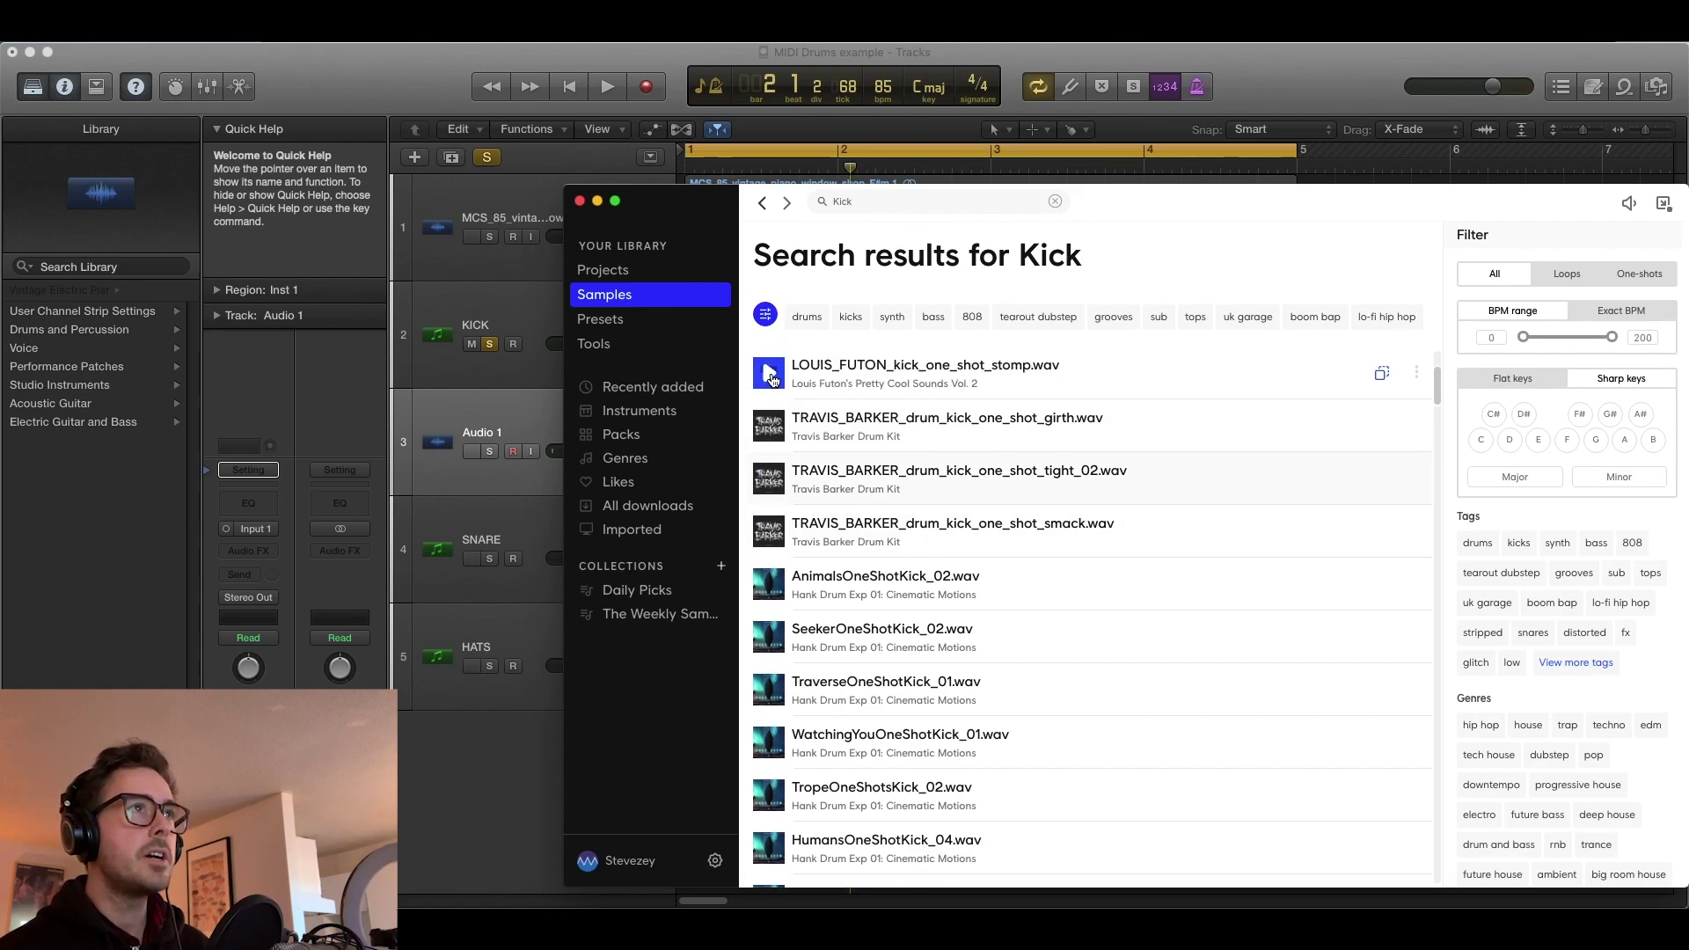
Audition more kicks further down the Kick results, from the Lo-Fi Hip-Hop one-shots through MEDASIN_IRENE_kick_dungeon.wav.
{"action": "scroll", "coordinate": [791, 413], "scroll_direction": "down", "scroll_amount": 10}
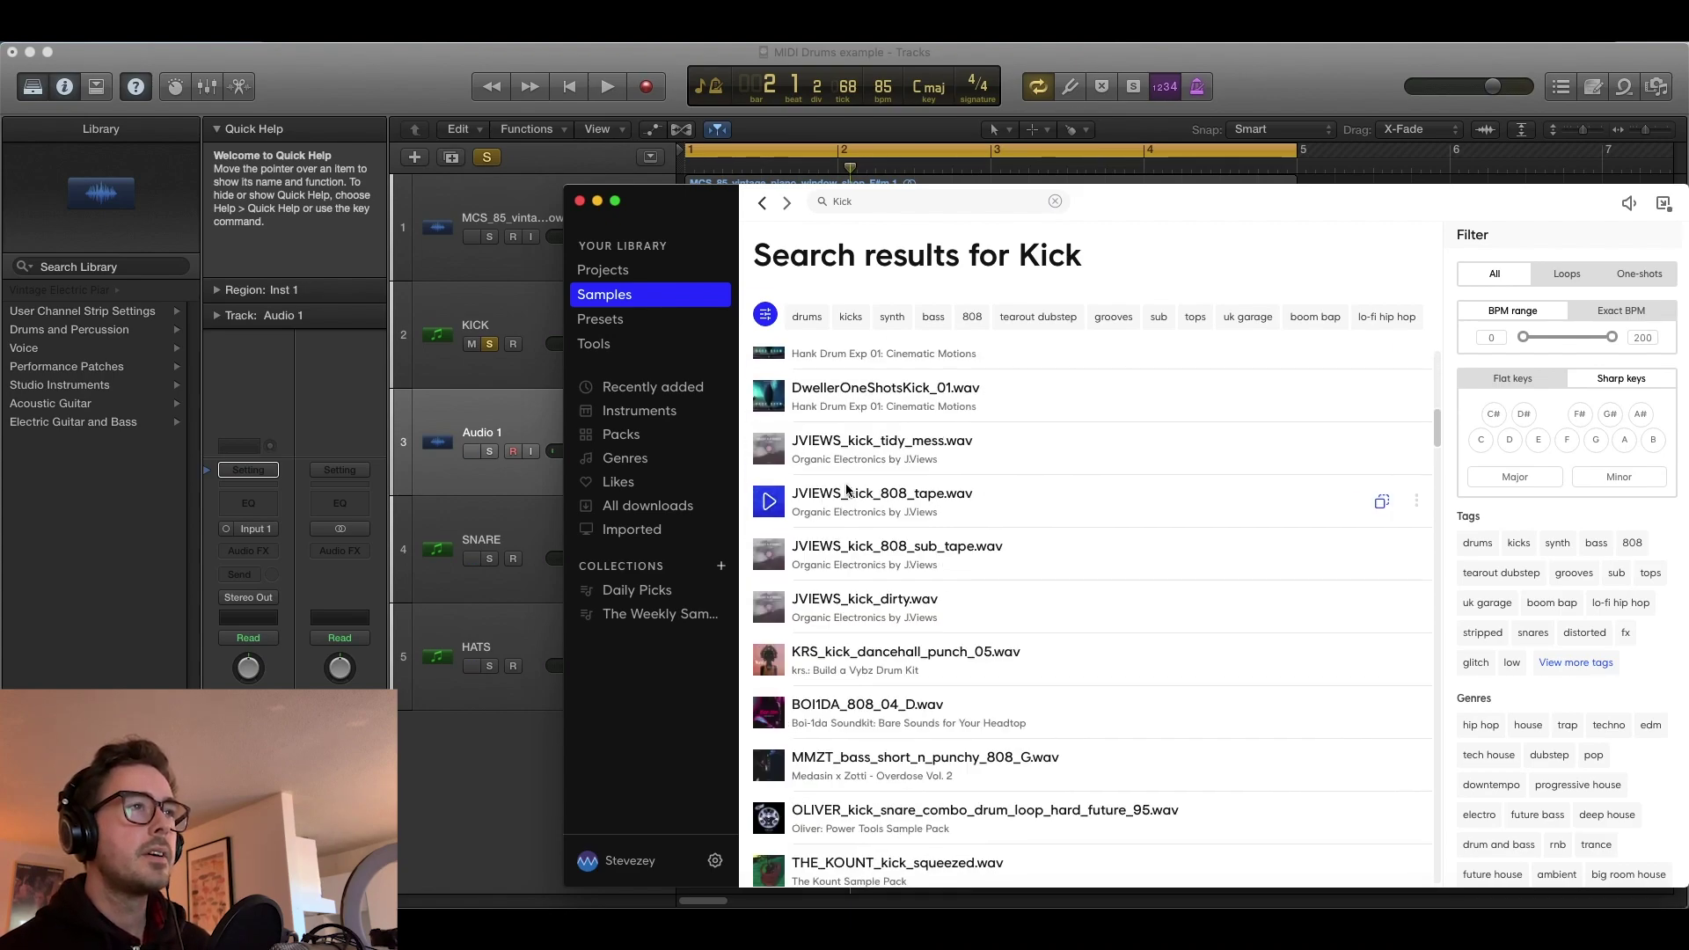
{"action": "scroll", "coordinate": [876, 575], "scroll_direction": "down", "scroll_amount": 15}
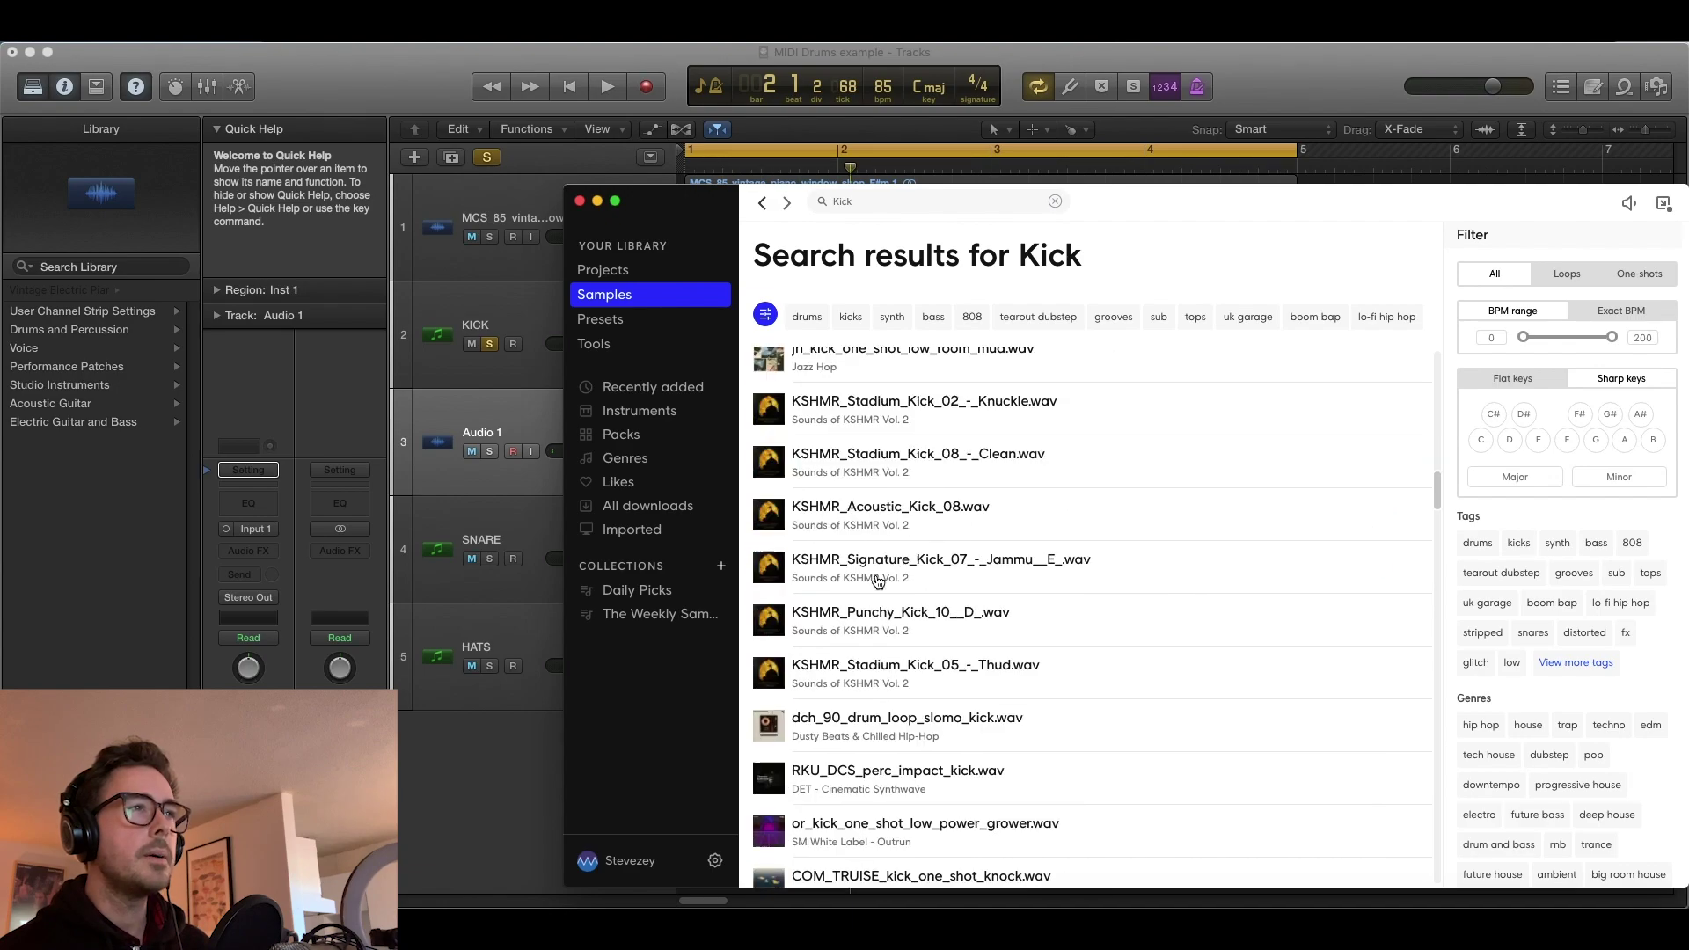
{"action": "scroll", "coordinate": [876, 579], "scroll_direction": "down", "scroll_amount": 7}
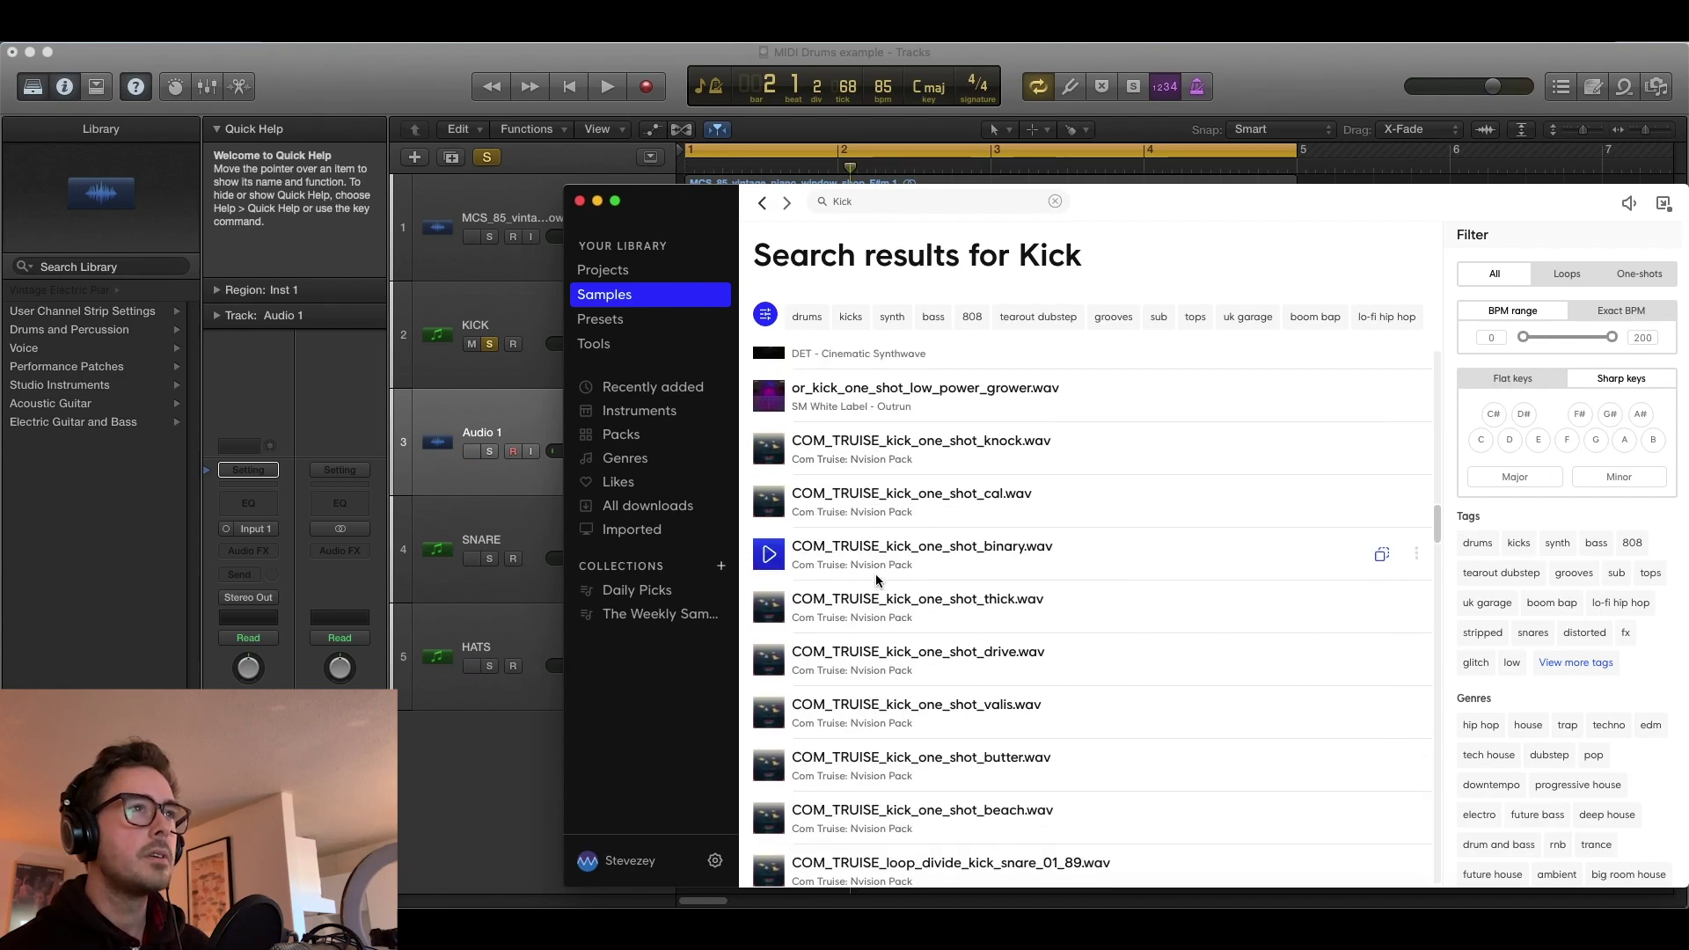
{"action": "scroll", "coordinate": [876, 579], "scroll_direction": "down", "scroll_amount": 2}
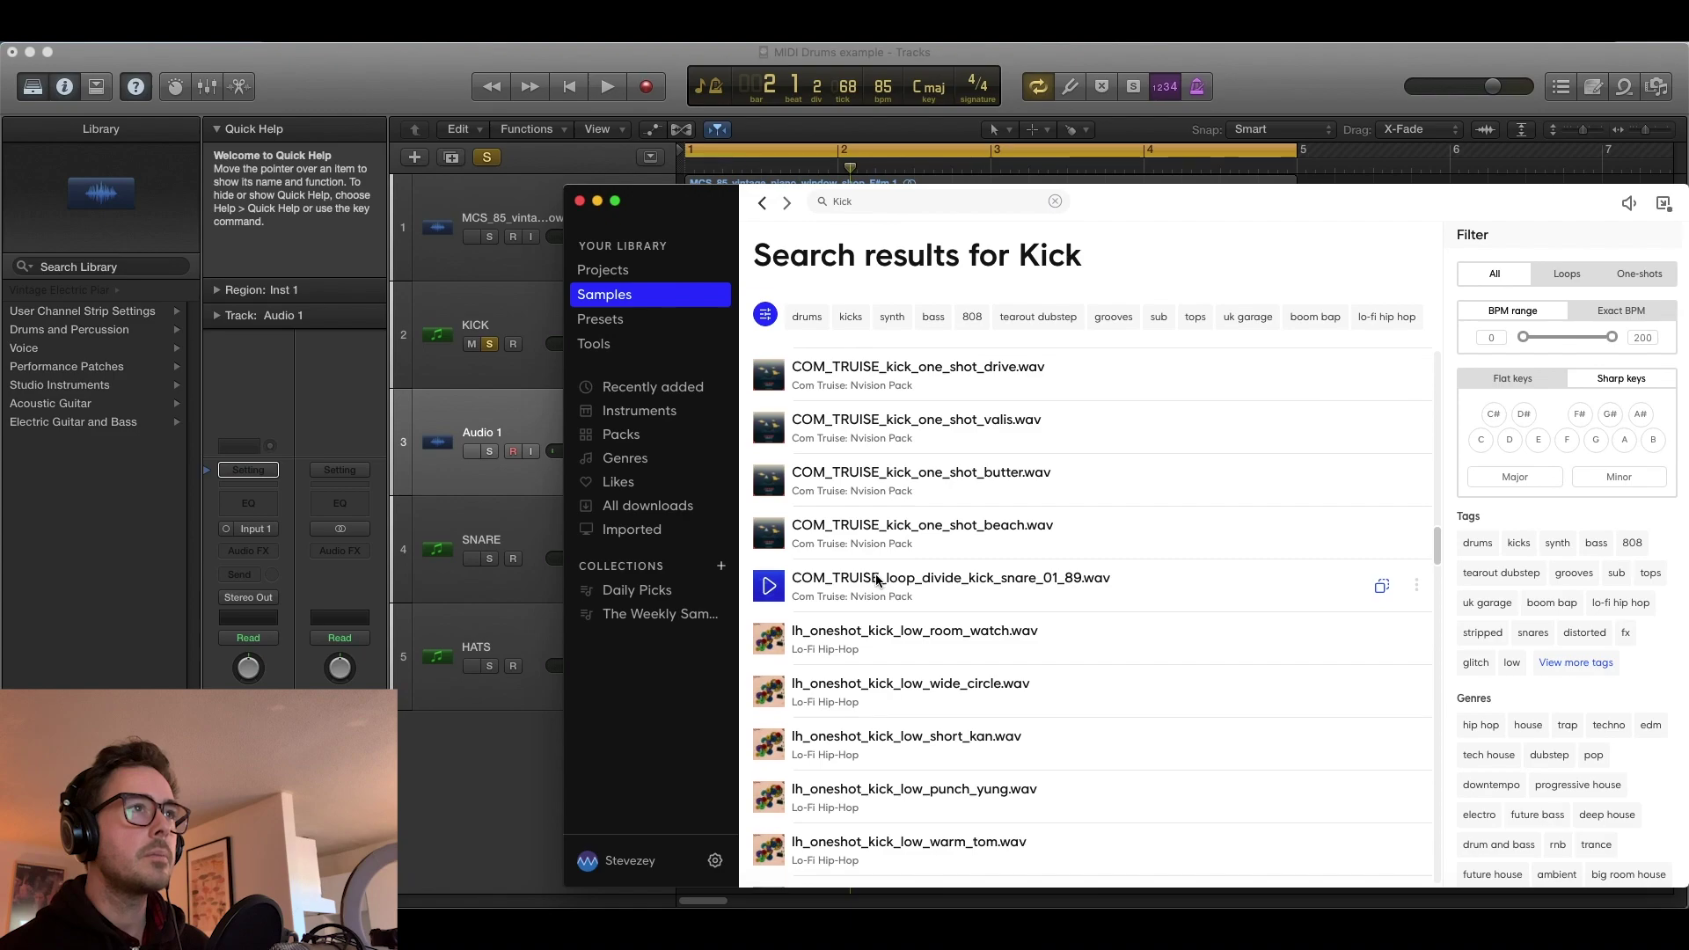
{"action": "key", "text": "Down"}
{"action": "key", "text": "Down"}
{"action": "key", "text": "Down"}
{"action": "key", "text": "Down"}
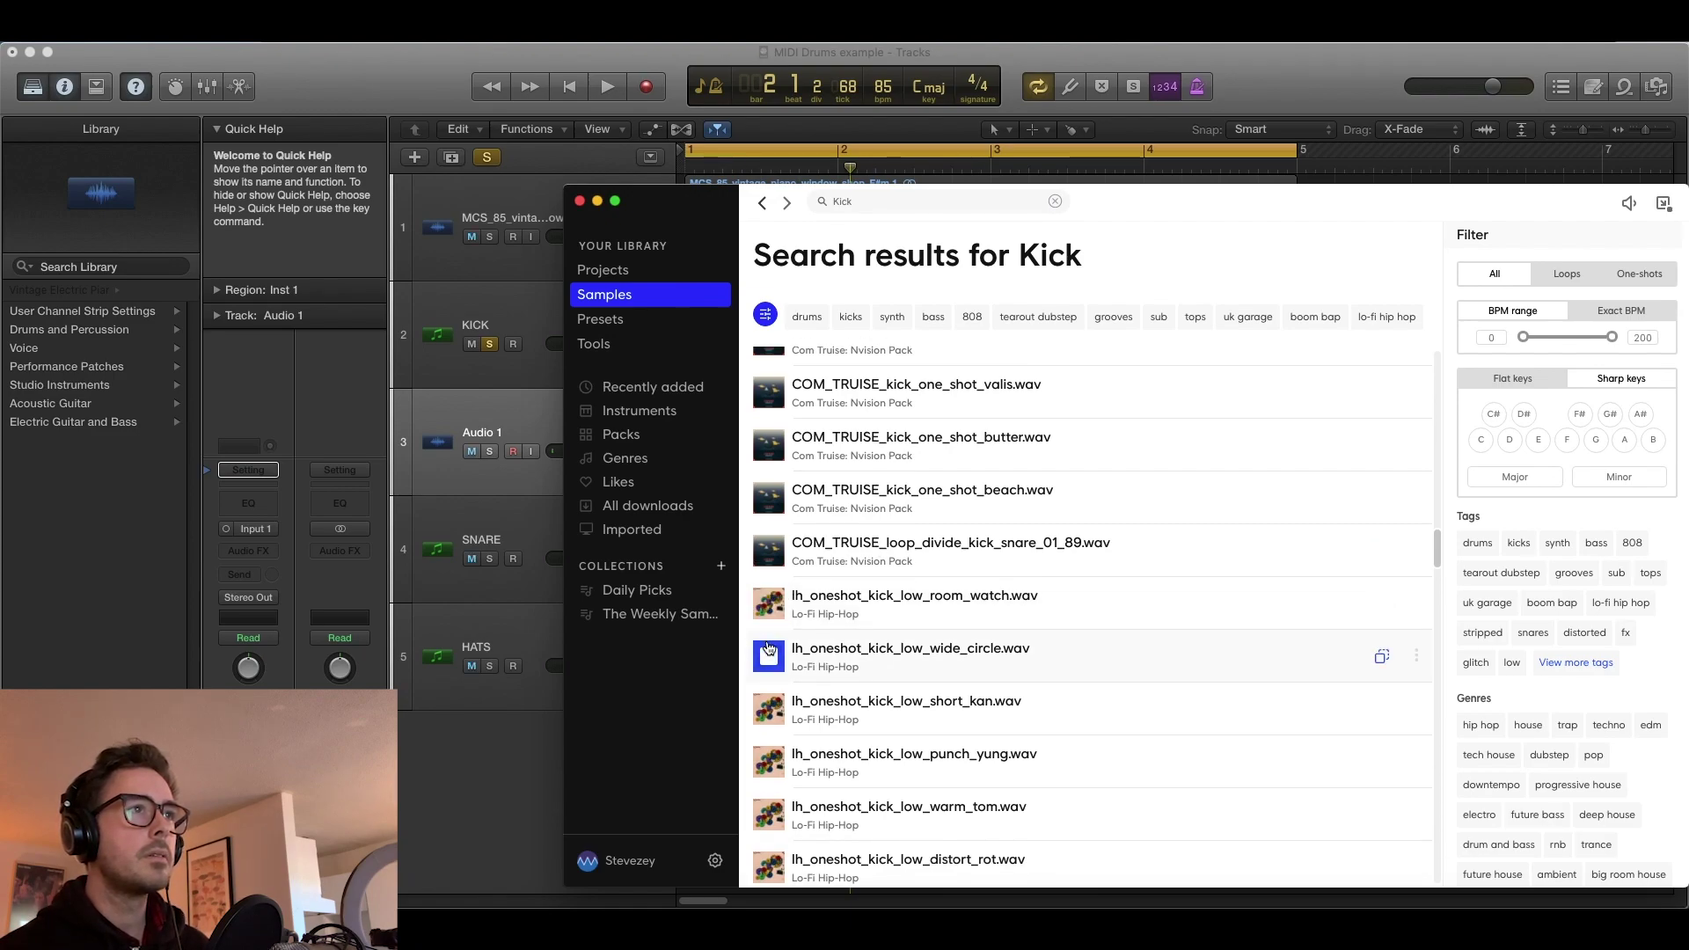
{"action": "key", "text": "Down"}
{"action": "key", "text": "Down"}
{"action": "key", "text": "Down"}
{"action": "key", "text": "Down"}
{"action": "key", "text": "Down"}
{"action": "key", "text": "Down"}
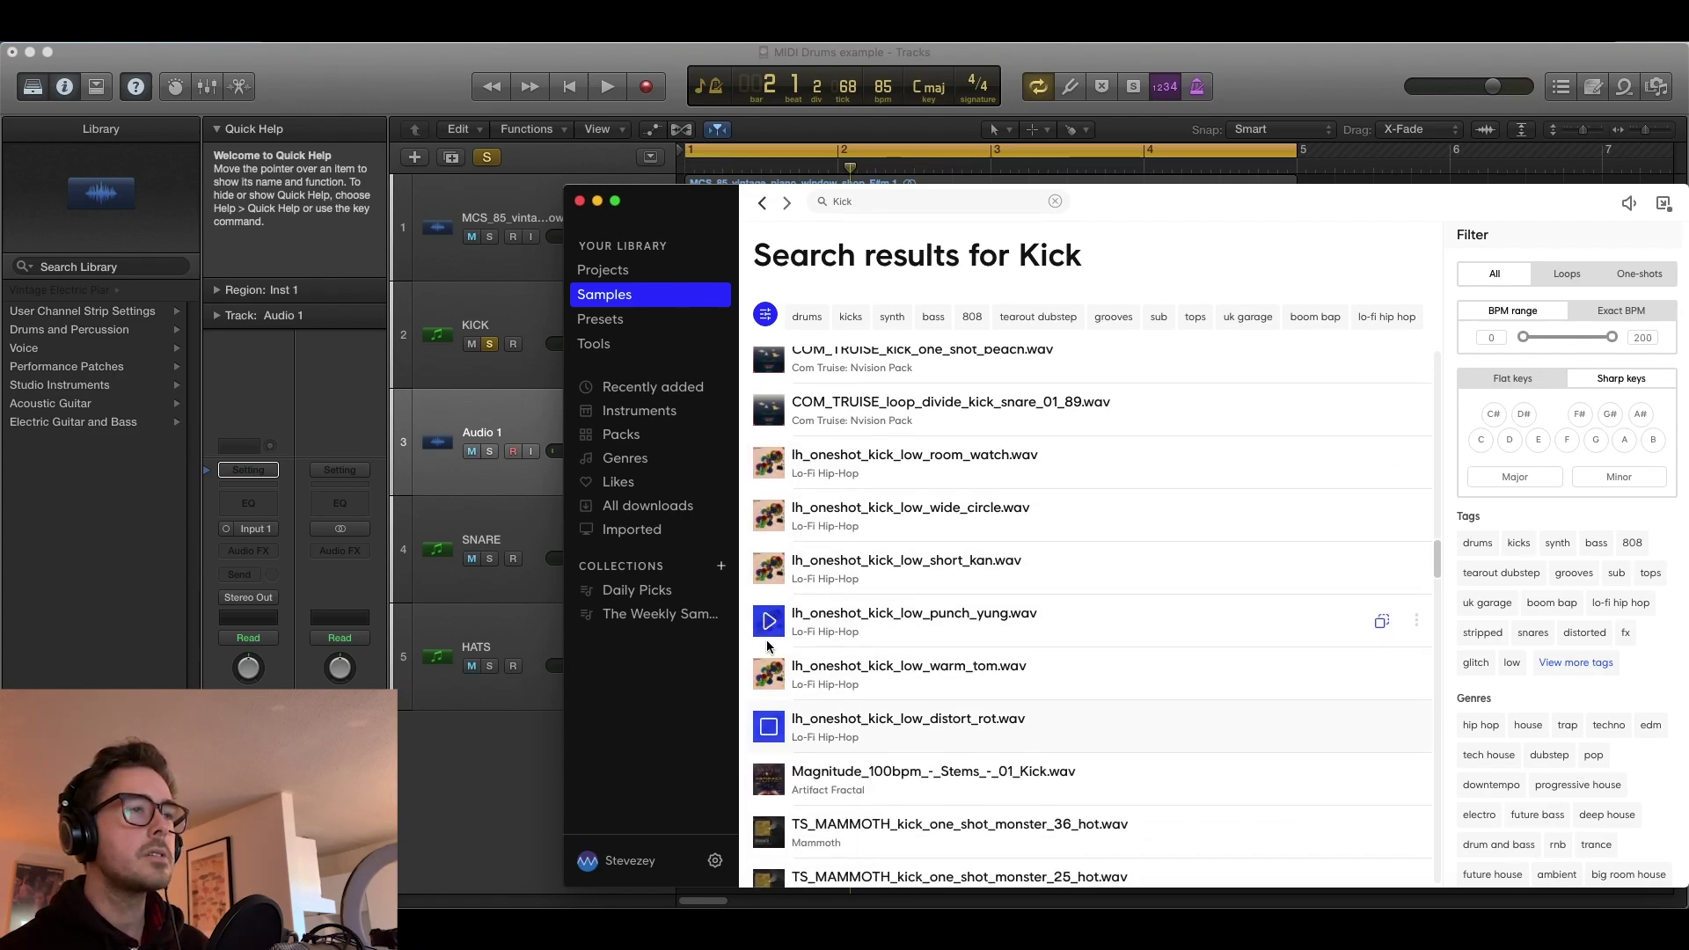
{"action": "key", "text": "Down"}
{"action": "key", "text": "Down"}
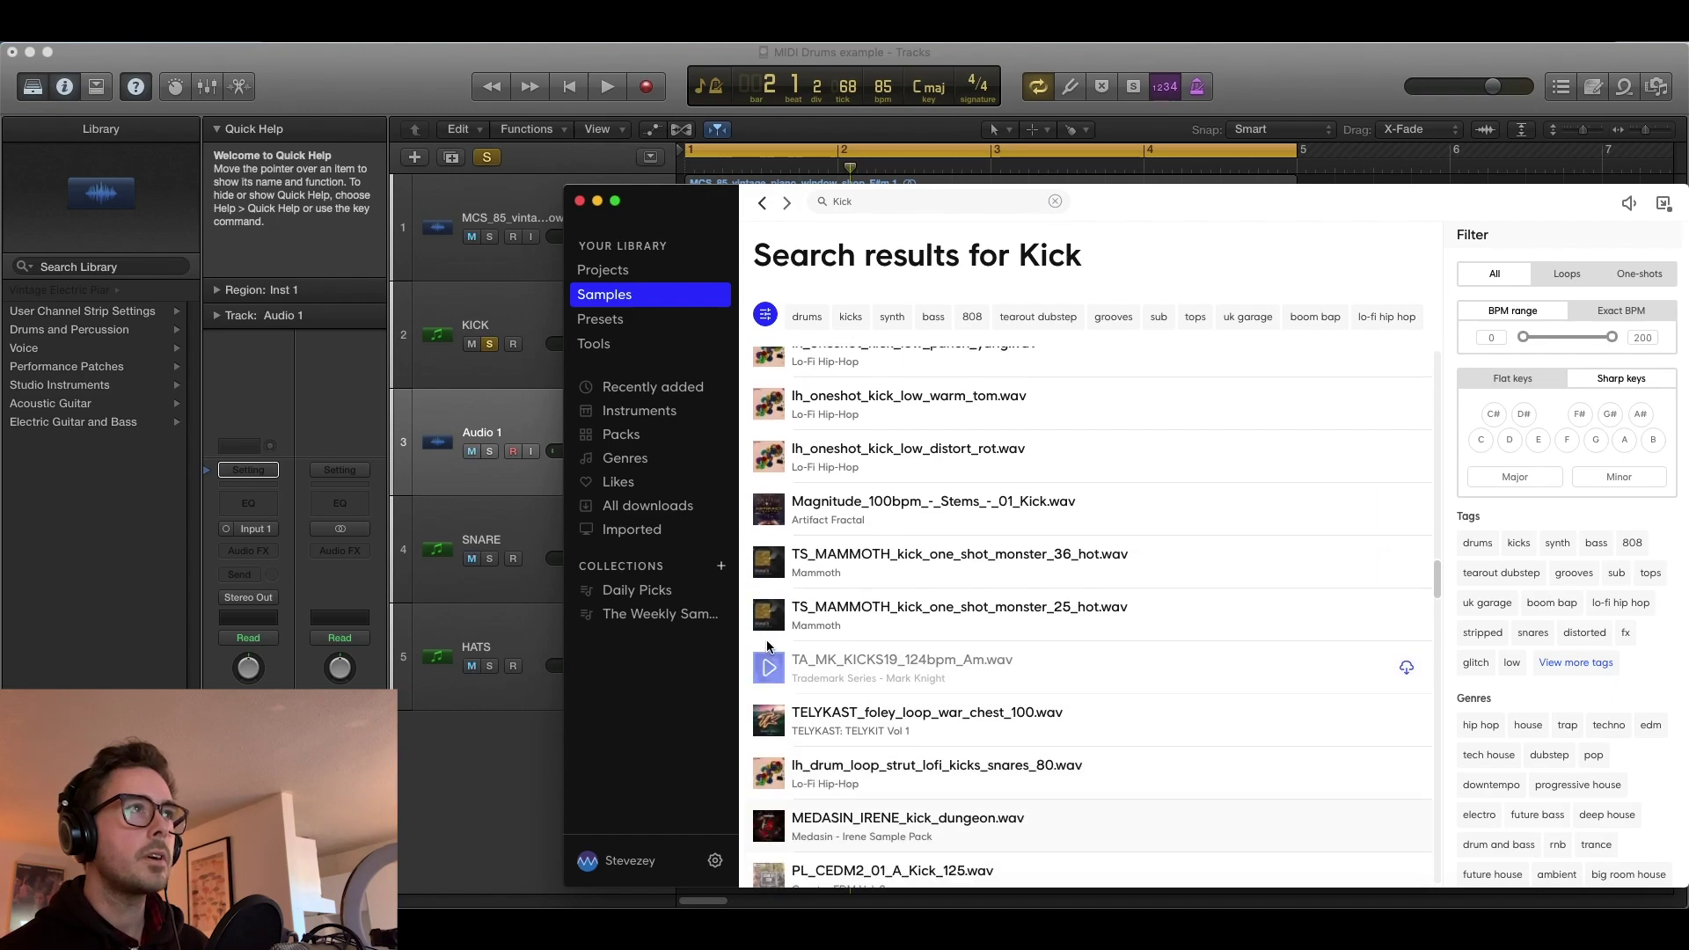
Move the sample library window aside and place MEDASIN_IRENE_kick_dungeon.wav at bar 1 of the new audio track.
{"action": "left_click_drag", "start_coordinate": [664, 214], "coordinate": [919, 176]}
{"action": "left_click_drag", "start_coordinate": [1083, 785], "coordinate": [597, 397]}
{"action": "left_click", "coordinate": [596, 397]}
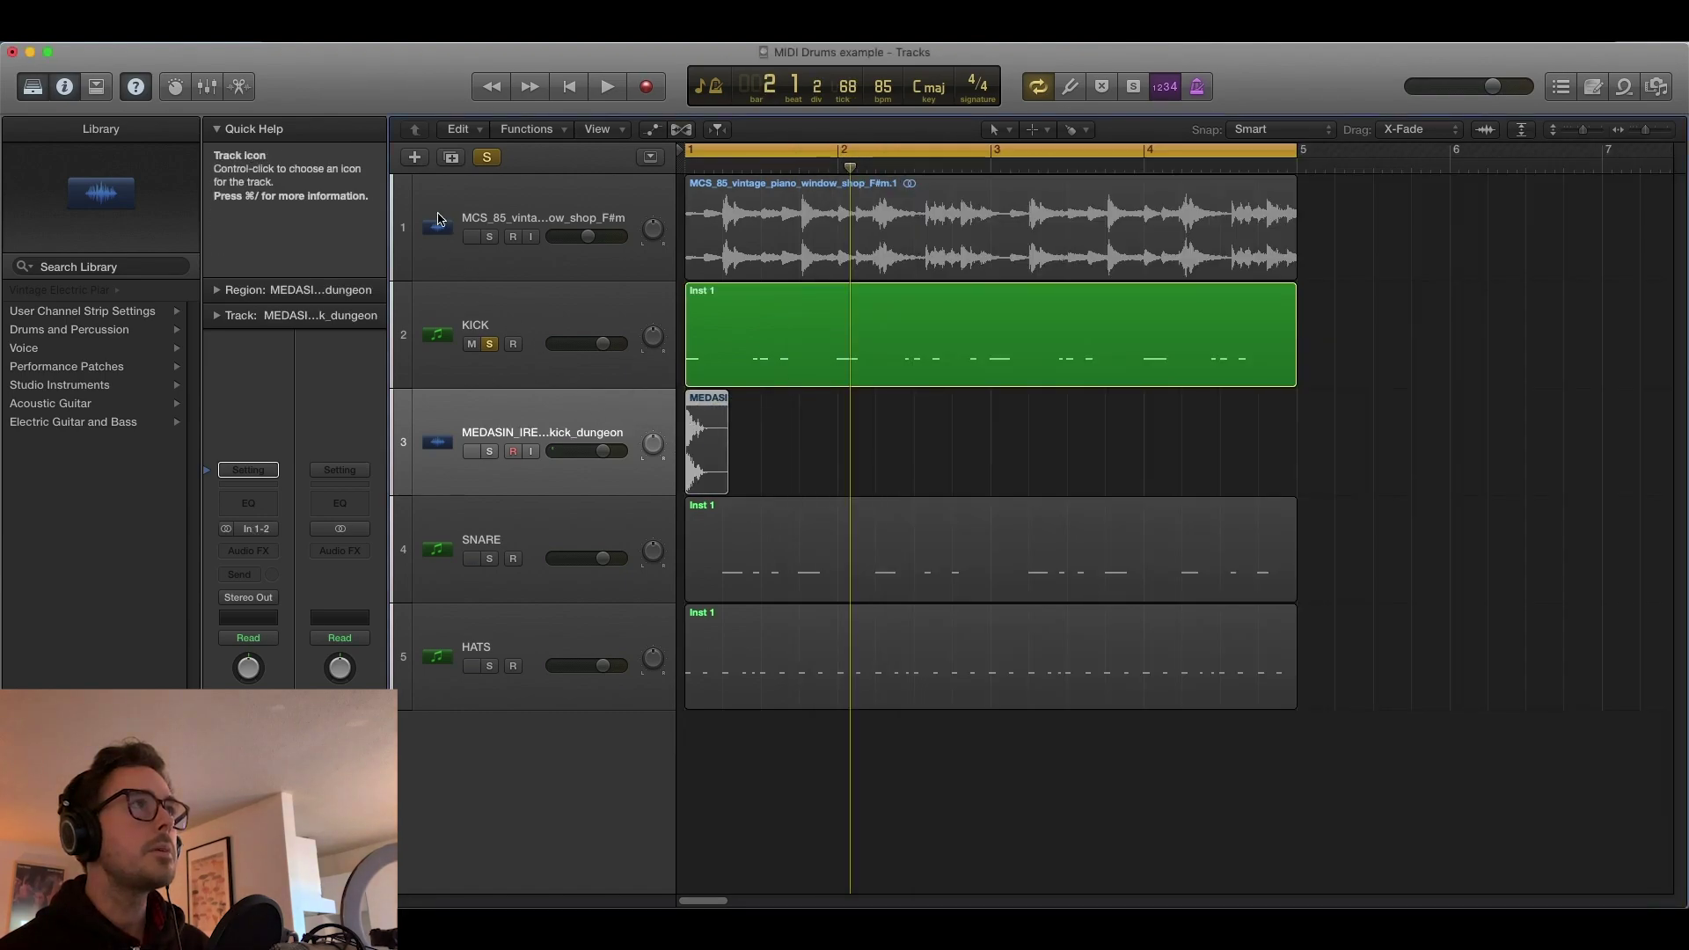
Add another audio track below the first kick sample and place DBM_SDRNB_KICK_11.wav on it at bar 1.
{"action": "left_click", "coordinate": [414, 159]}
{"action": "key", "text": "Return"}
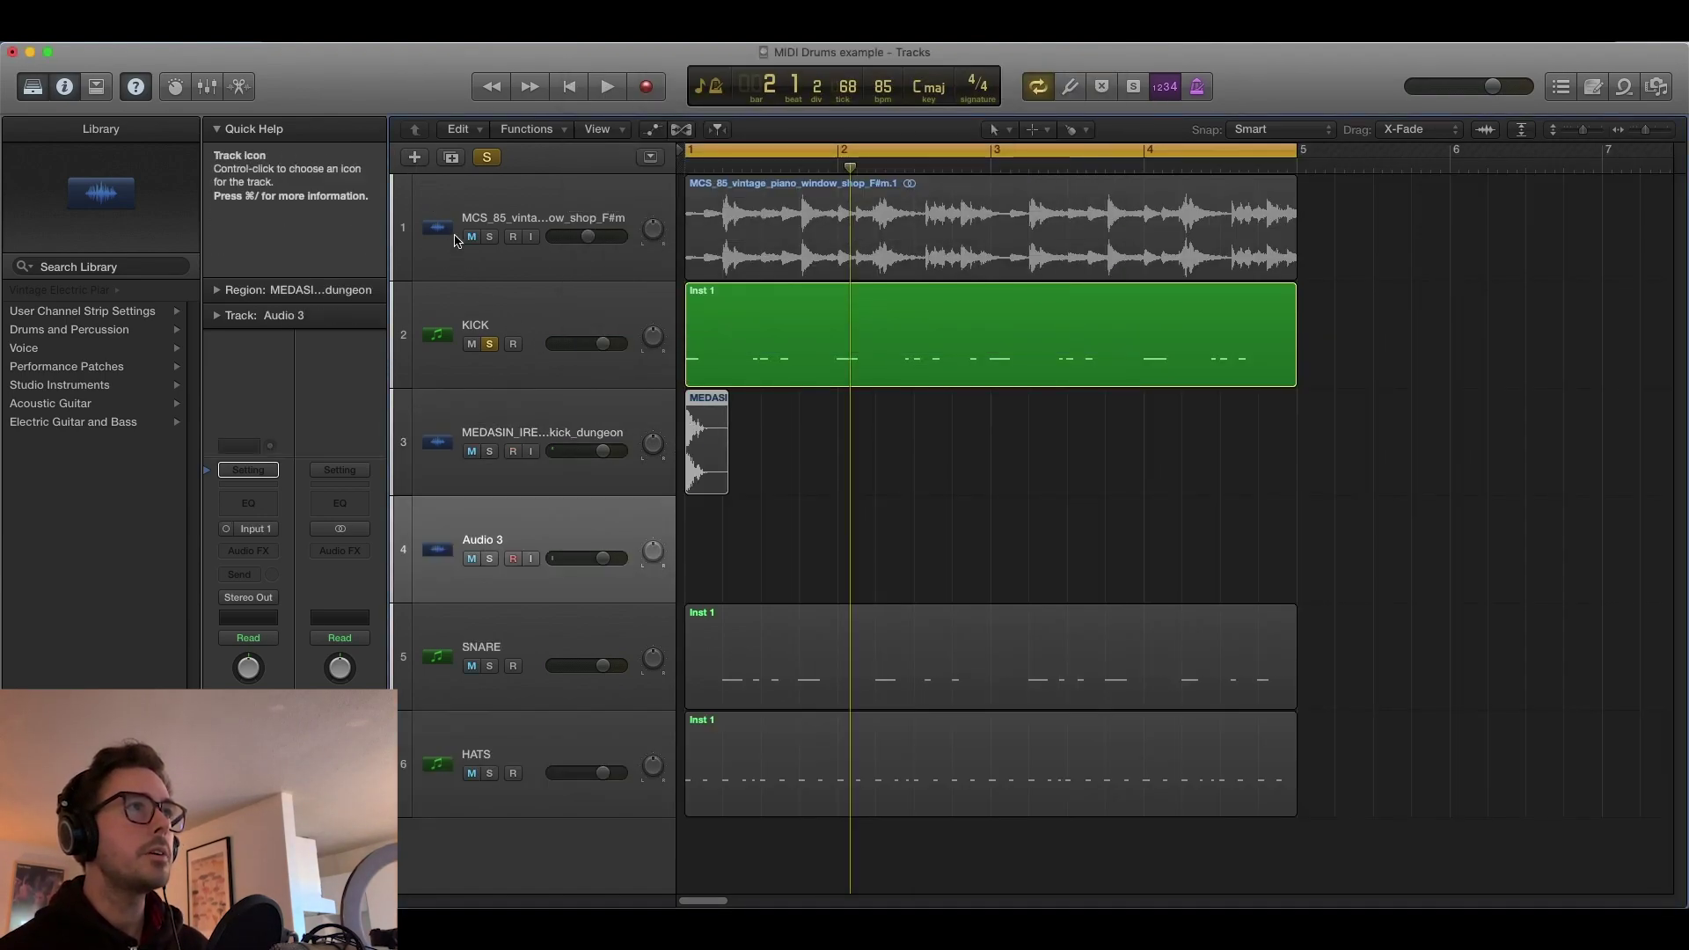
{"action": "key", "text": "super+Tab"}
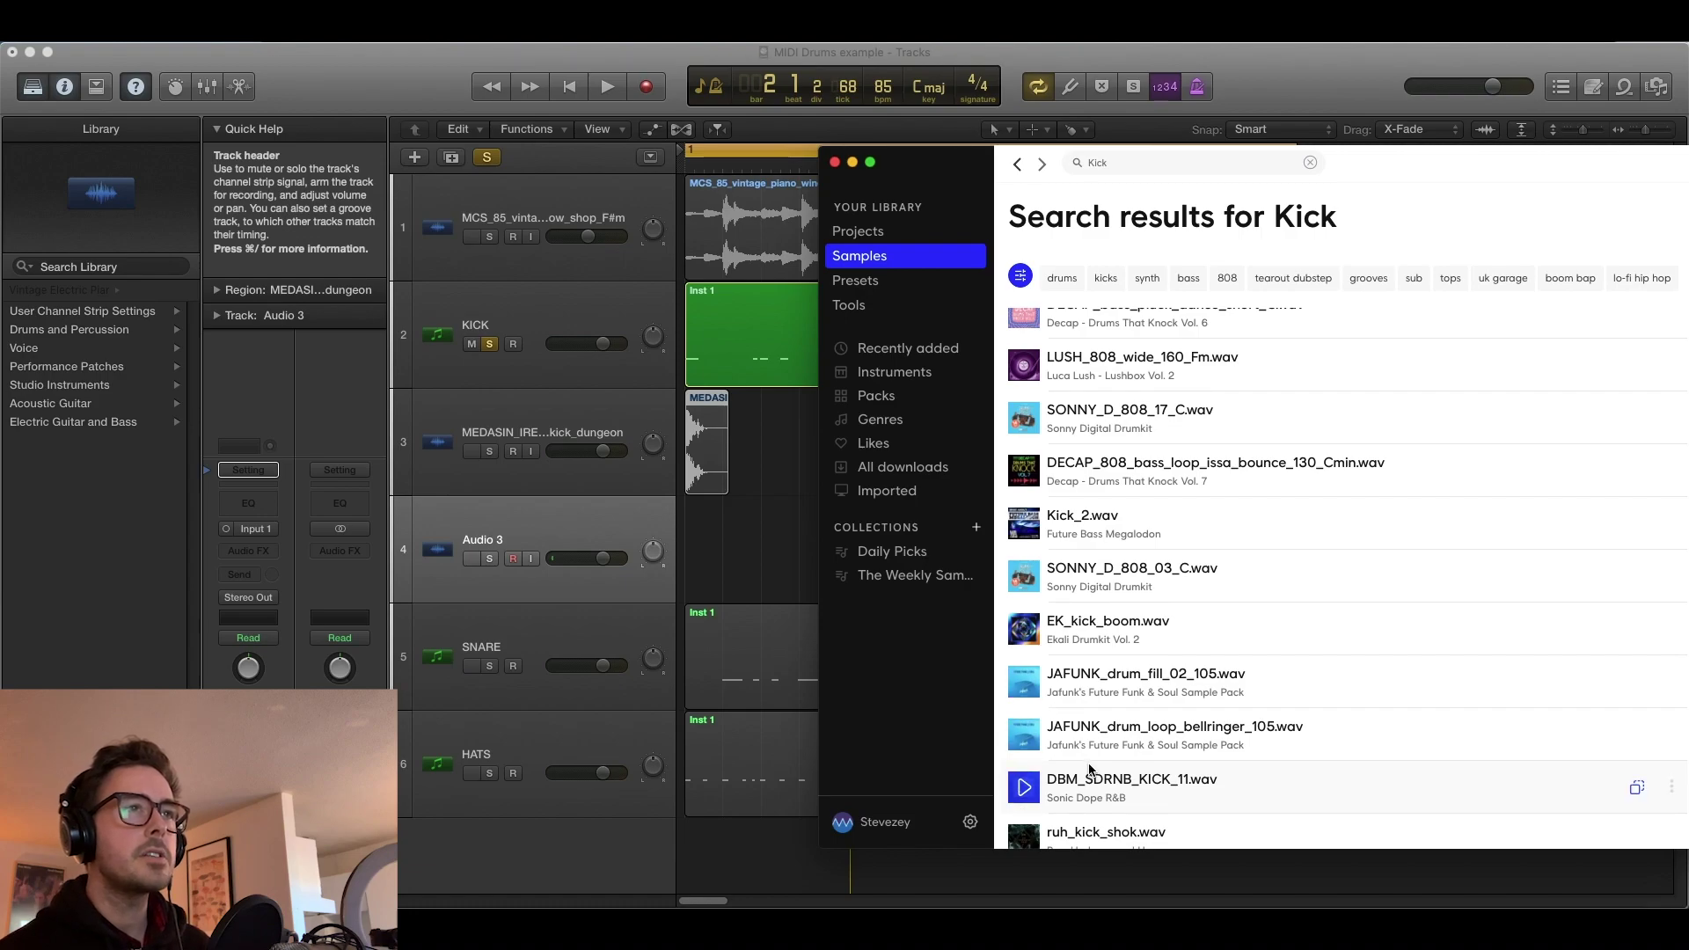
{"action": "left_click_drag", "start_coordinate": [1096, 785], "coordinate": [758, 554]}
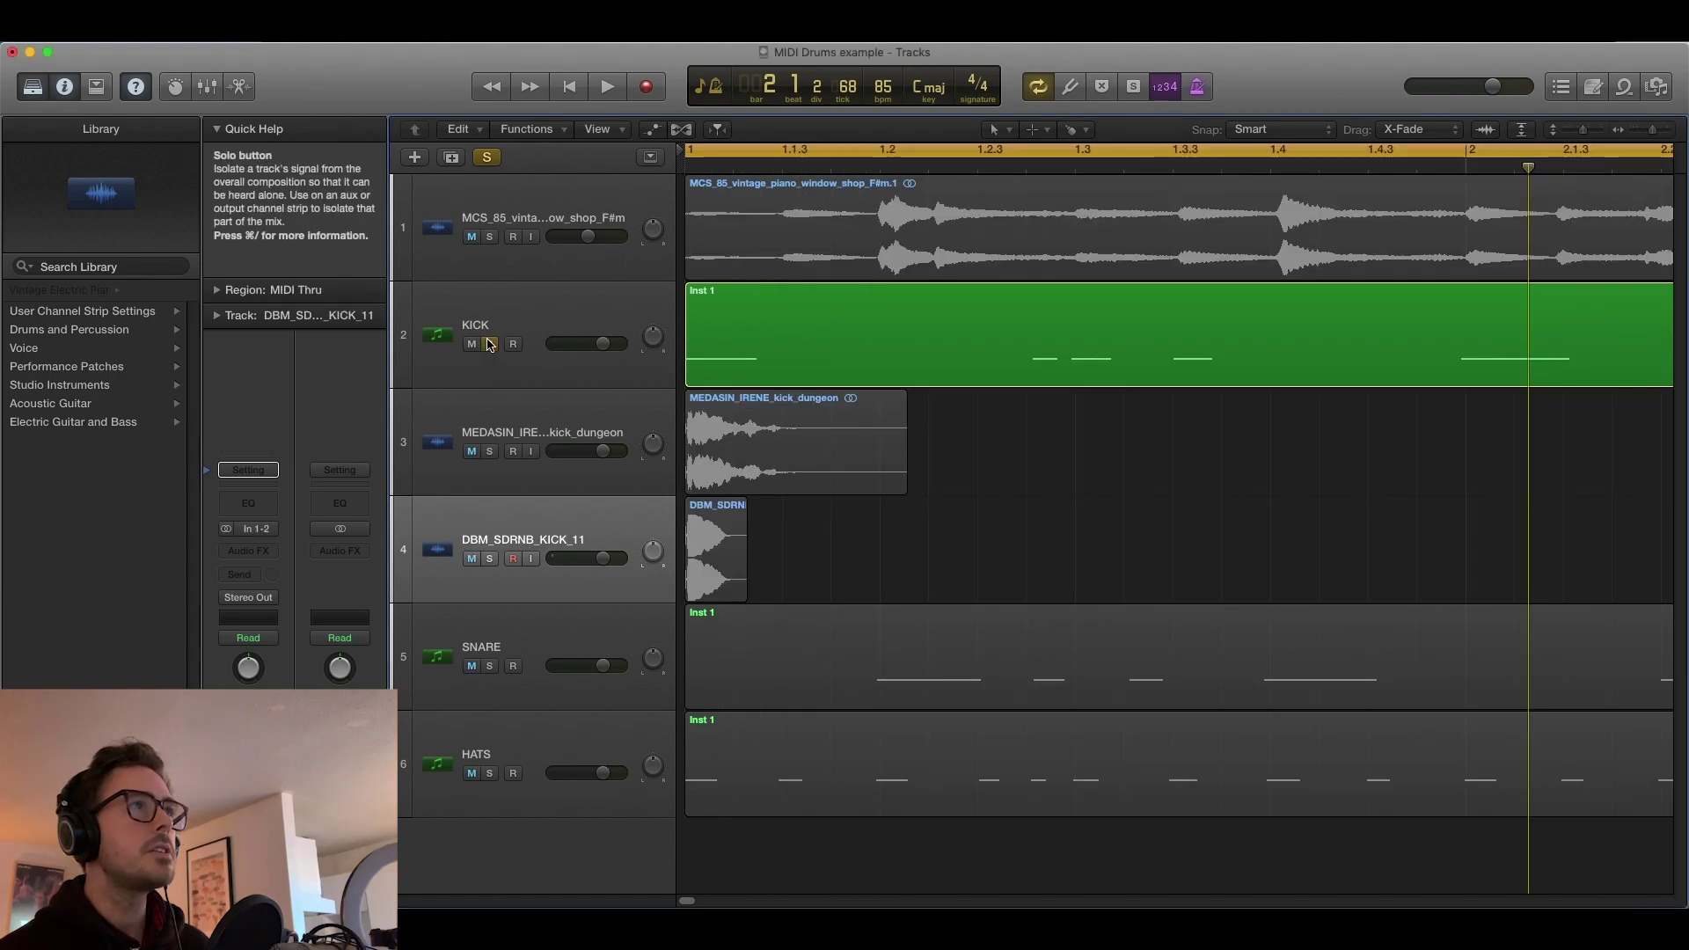
Solo only the two kick sample tracks, set both regions' gain to -12.1 dB and start playback.
{"action": "left_click", "coordinate": [489, 451]}
{"action": "left_click", "coordinate": [489, 559]}
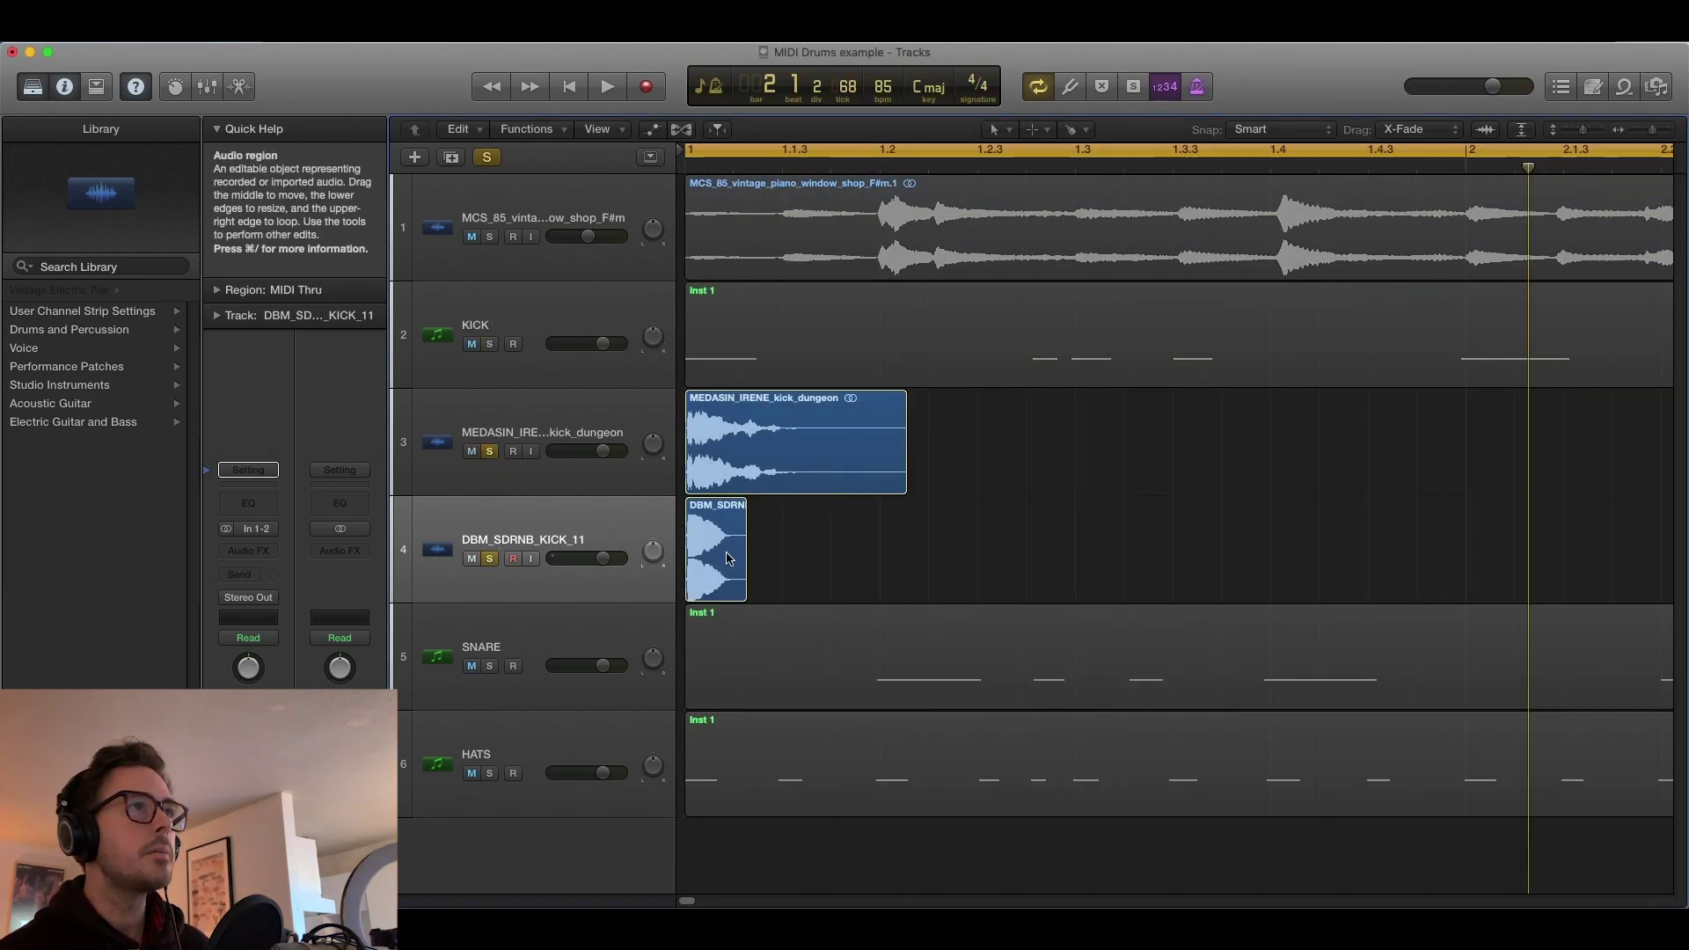
{"action": "left_click_drag", "start_coordinate": [781, 551], "coordinate": [717, 440]}
{"action": "left_click", "coordinate": [220, 290]}
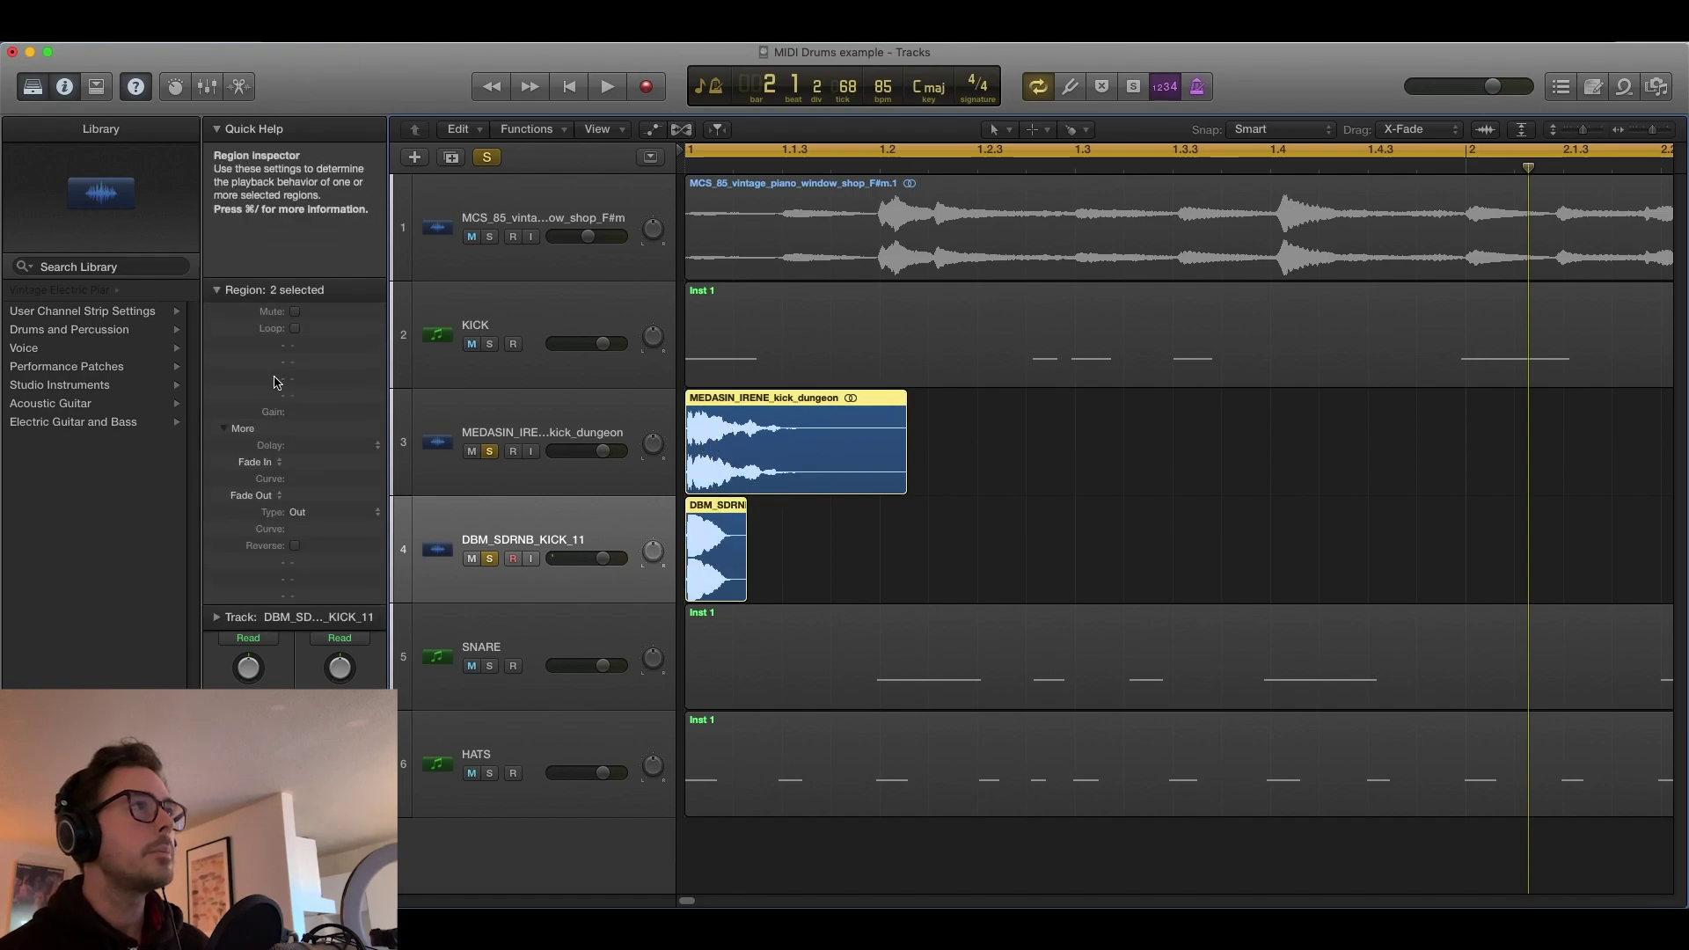
{"action": "left_click_drag", "start_coordinate": [310, 416], "coordinate": [331, 615]}
{"action": "key", "text": "space"}
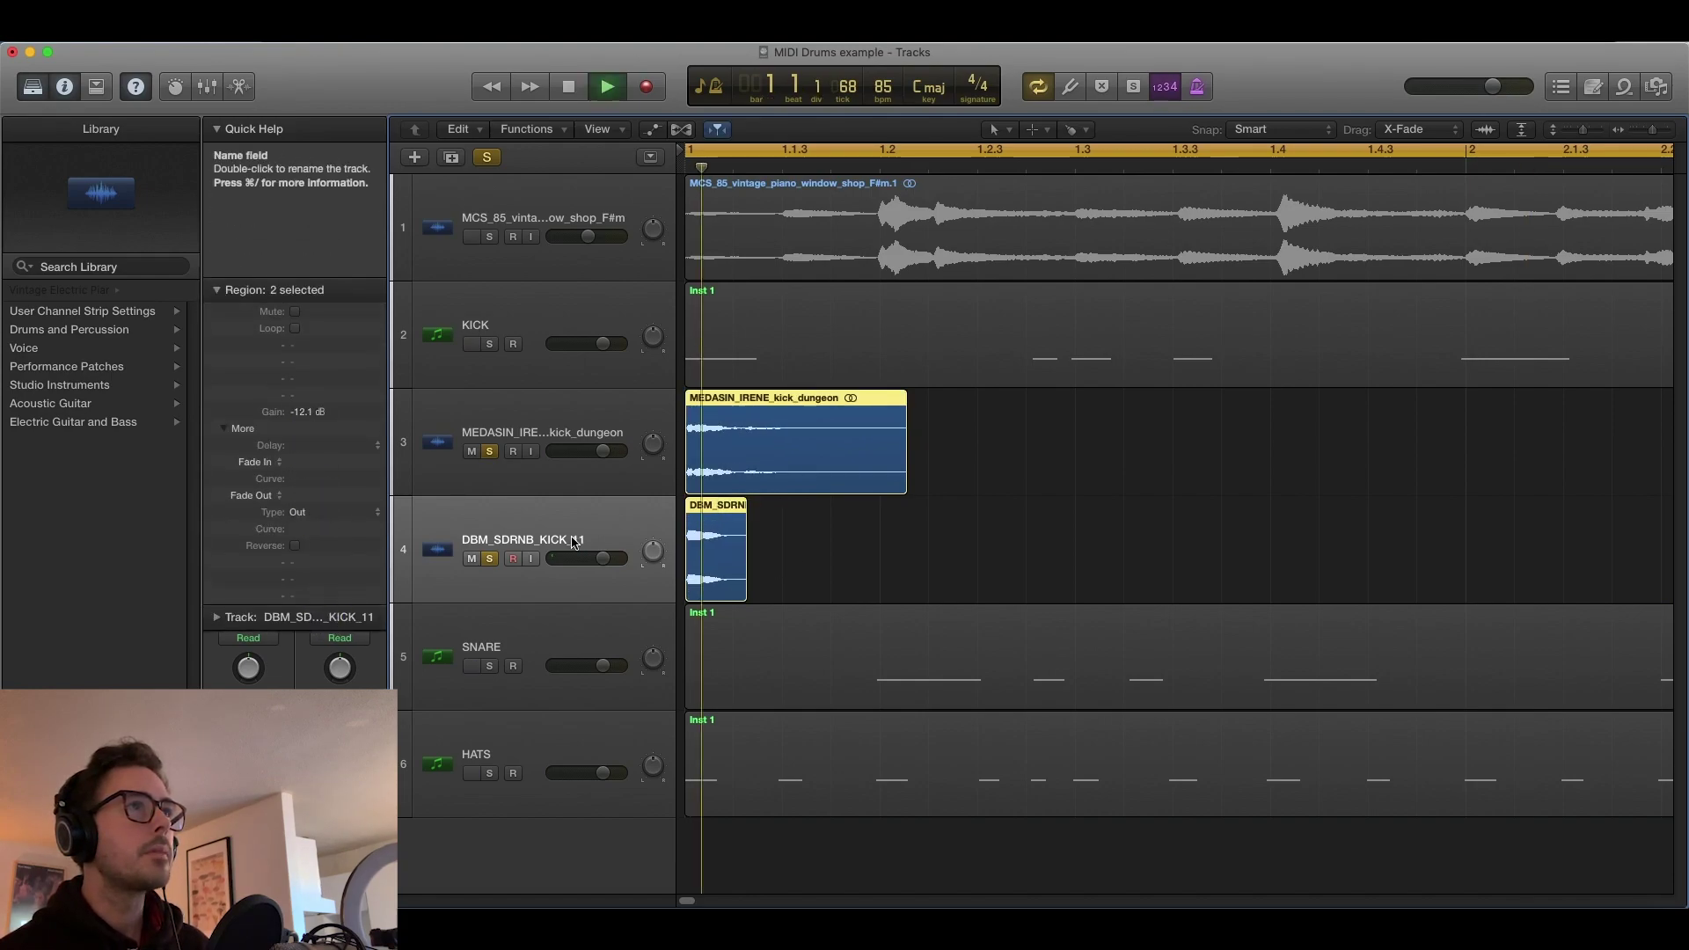
Shorten the cycle range to about the first beat and a half and select the MEDASIN_IRENE_kick_dungeon track.
{"action": "left_click", "coordinate": [731, 153]}
{"action": "left_click_drag", "start_coordinate": [696, 151], "coordinate": [1007, 162]}
{"action": "left_click", "coordinate": [620, 475]}
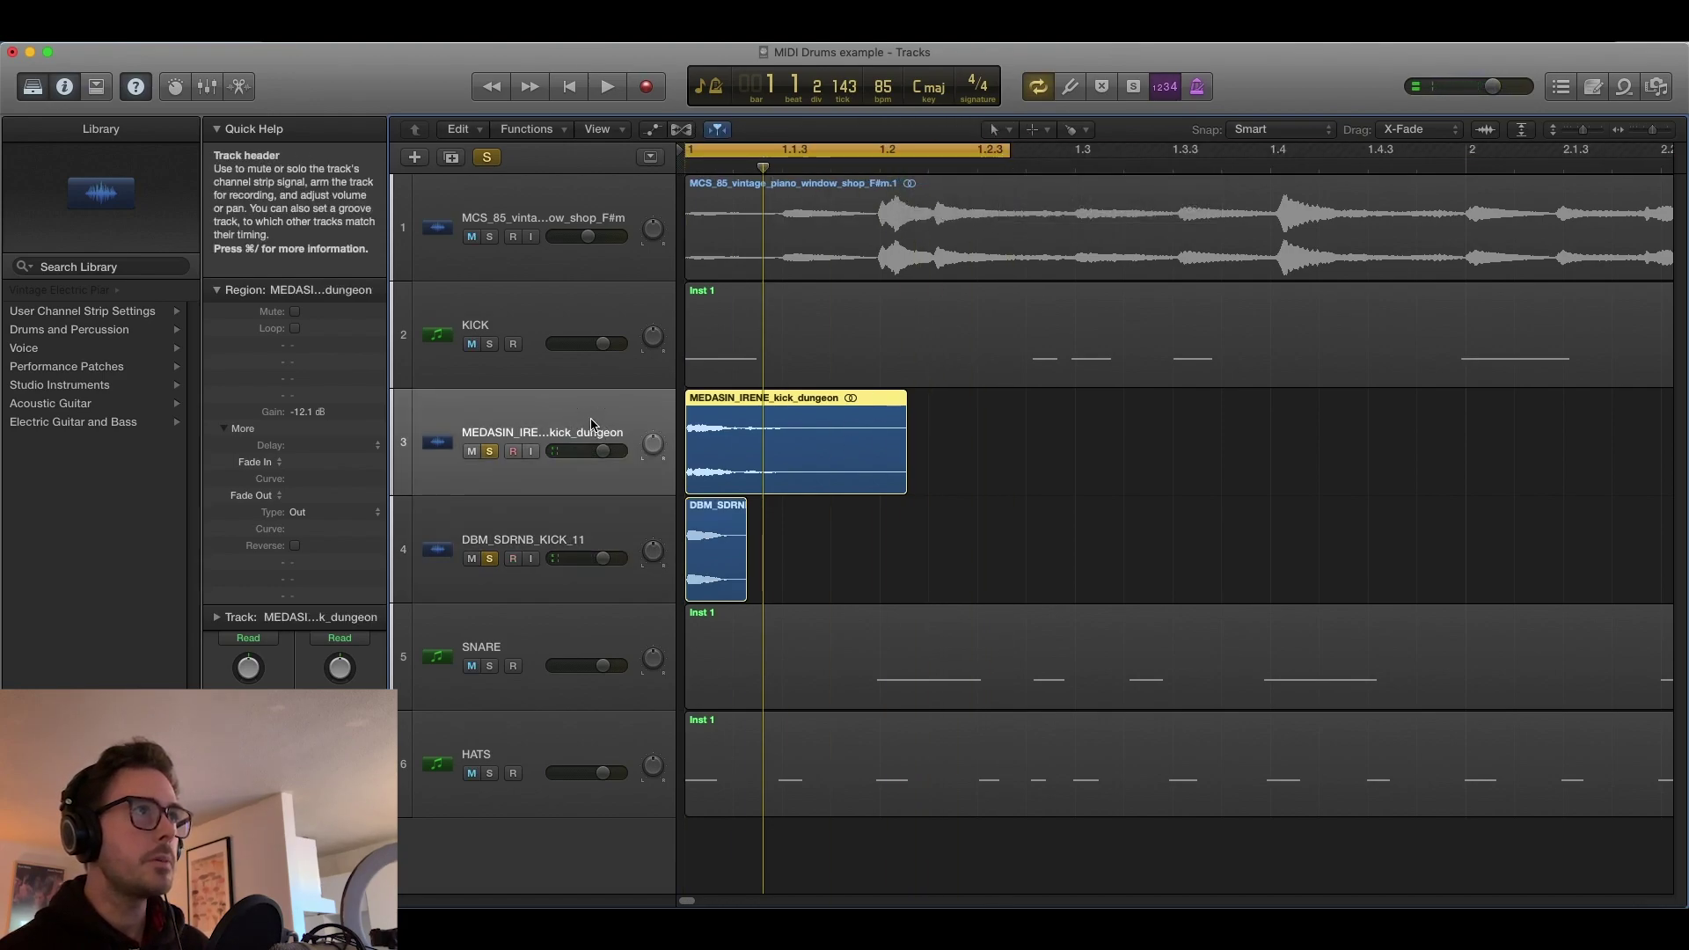
Balance the kick layers in the mixer during playback, setting MEDASIN_IRENE_kick_dungeon to -1.4 dB and DBM_SDRNB_KICK_11 to 1.7 dB.
{"action": "key", "text": "x"}
{"action": "key", "text": "space"}
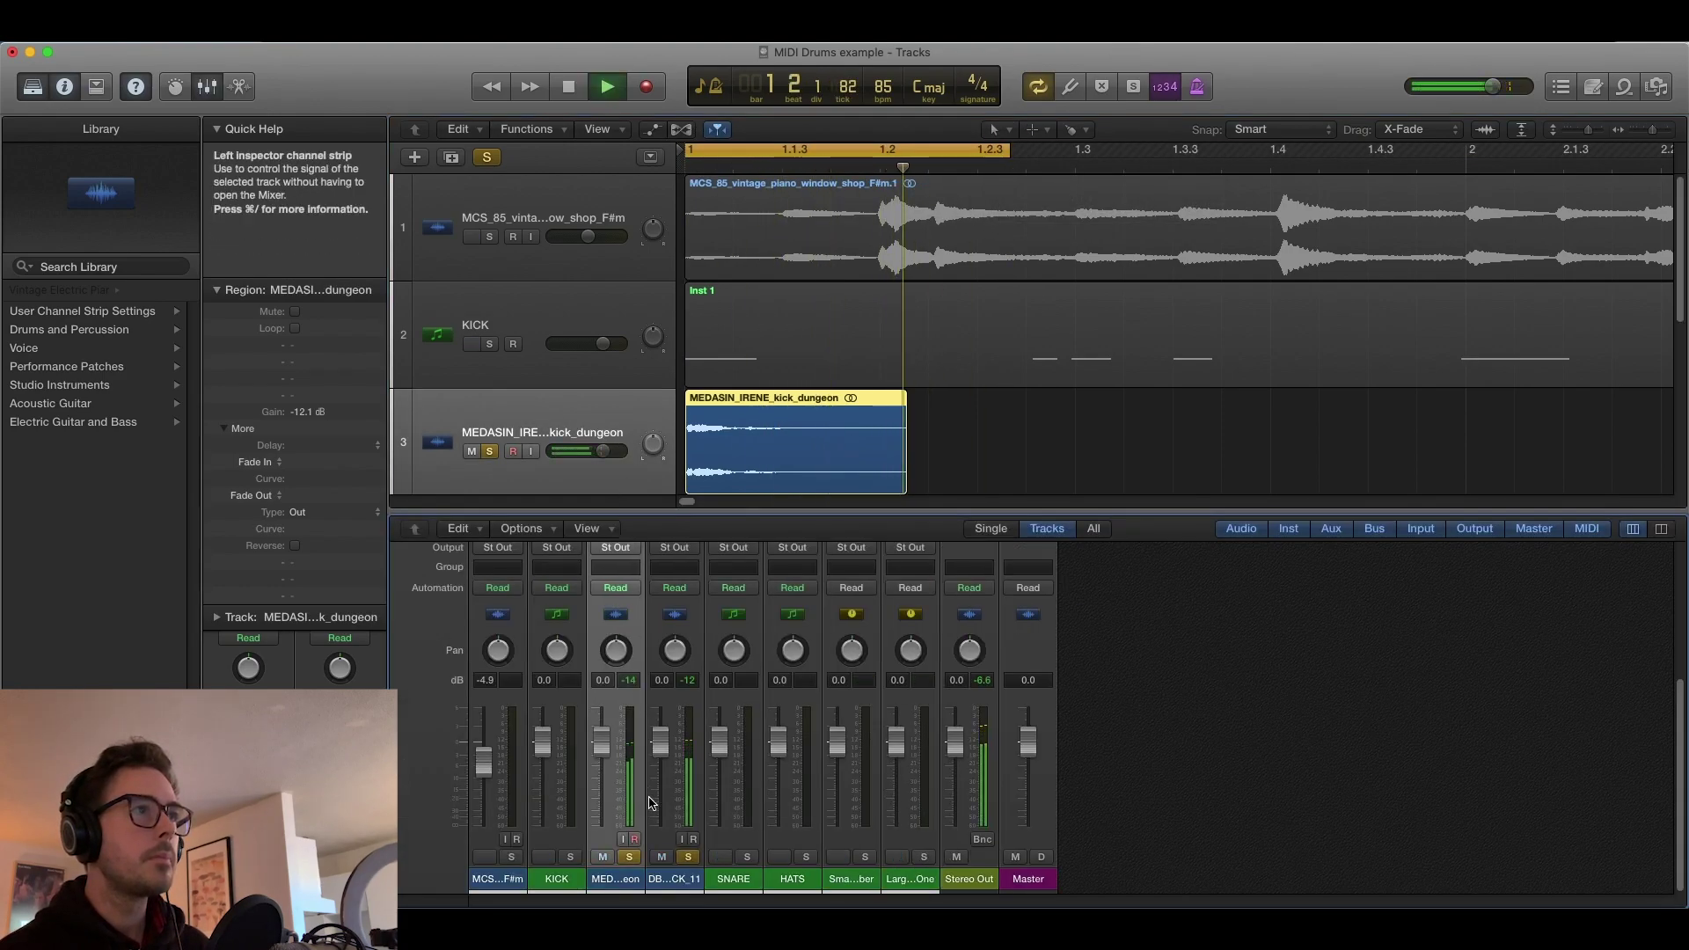
{"action": "key", "text": "space"}
{"action": "left_click_drag", "start_coordinate": [661, 754], "coordinate": [601, 739]}
{"action": "key", "text": "space"}
{"action": "key", "text": "space"}
{"action": "key", "text": "space"}
{"action": "key", "text": "space"}
{"action": "key", "text": "space"}
{"action": "key", "text": "space"}
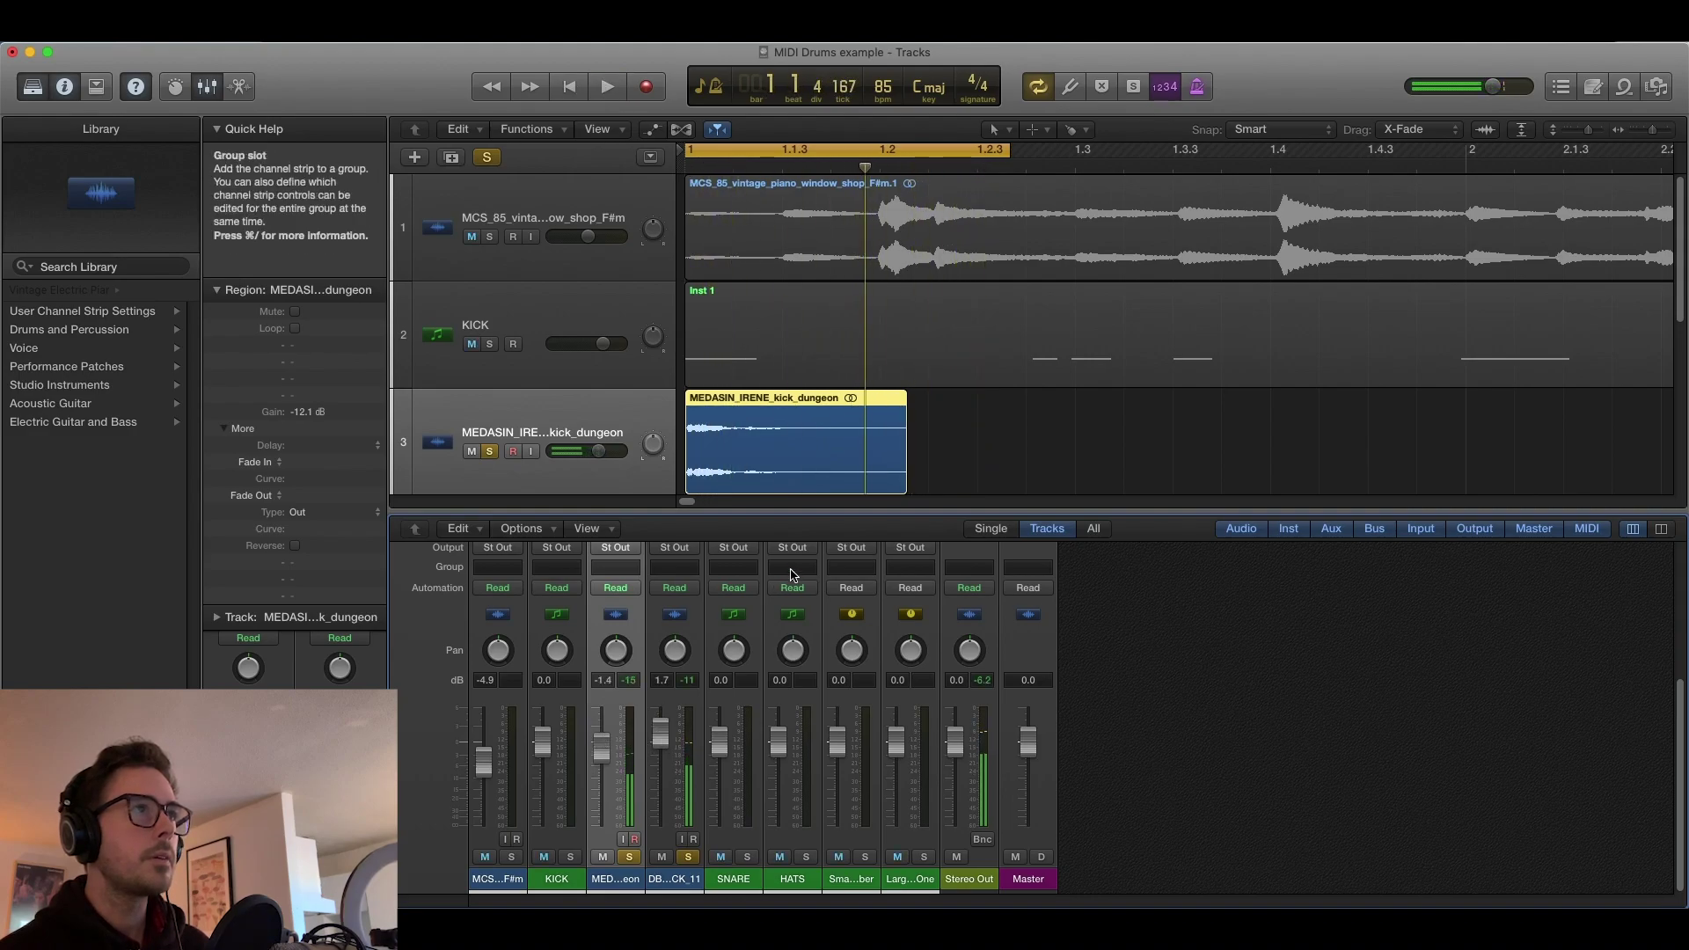
Close the mixer and bounce the two layered kick regions in place into a single audio region.
{"action": "key", "text": "x"}
{"action": "left_click_drag", "start_coordinate": [814, 552], "coordinate": [694, 467]}
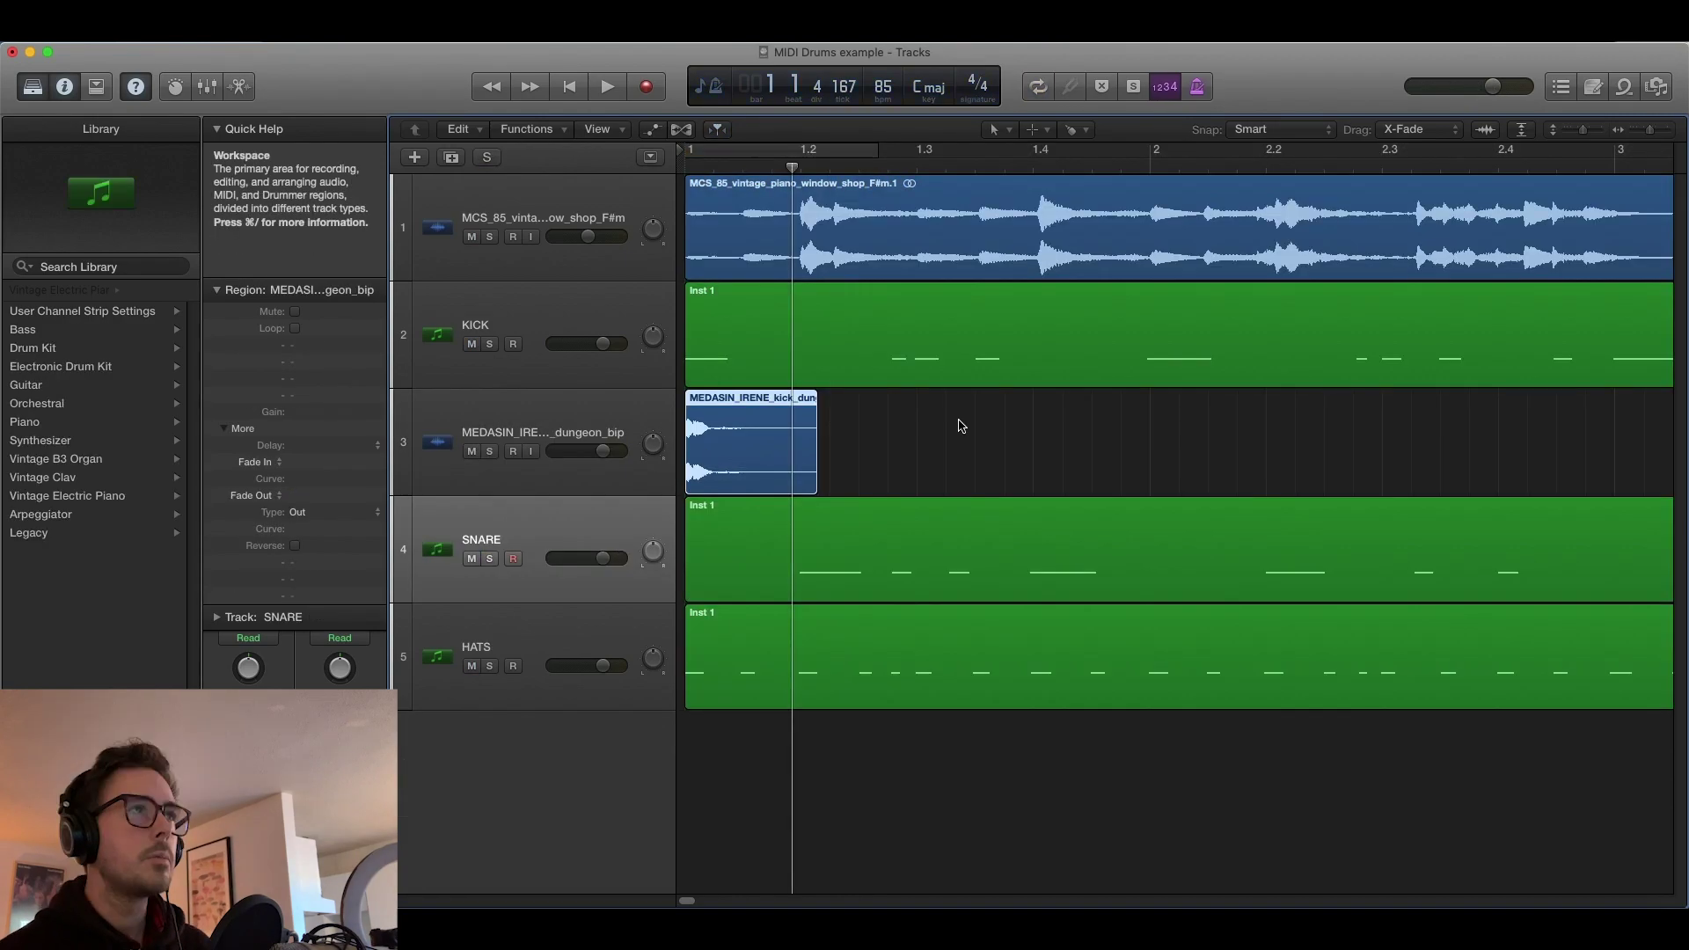
{"action": "right_click", "coordinate": [758, 418]}
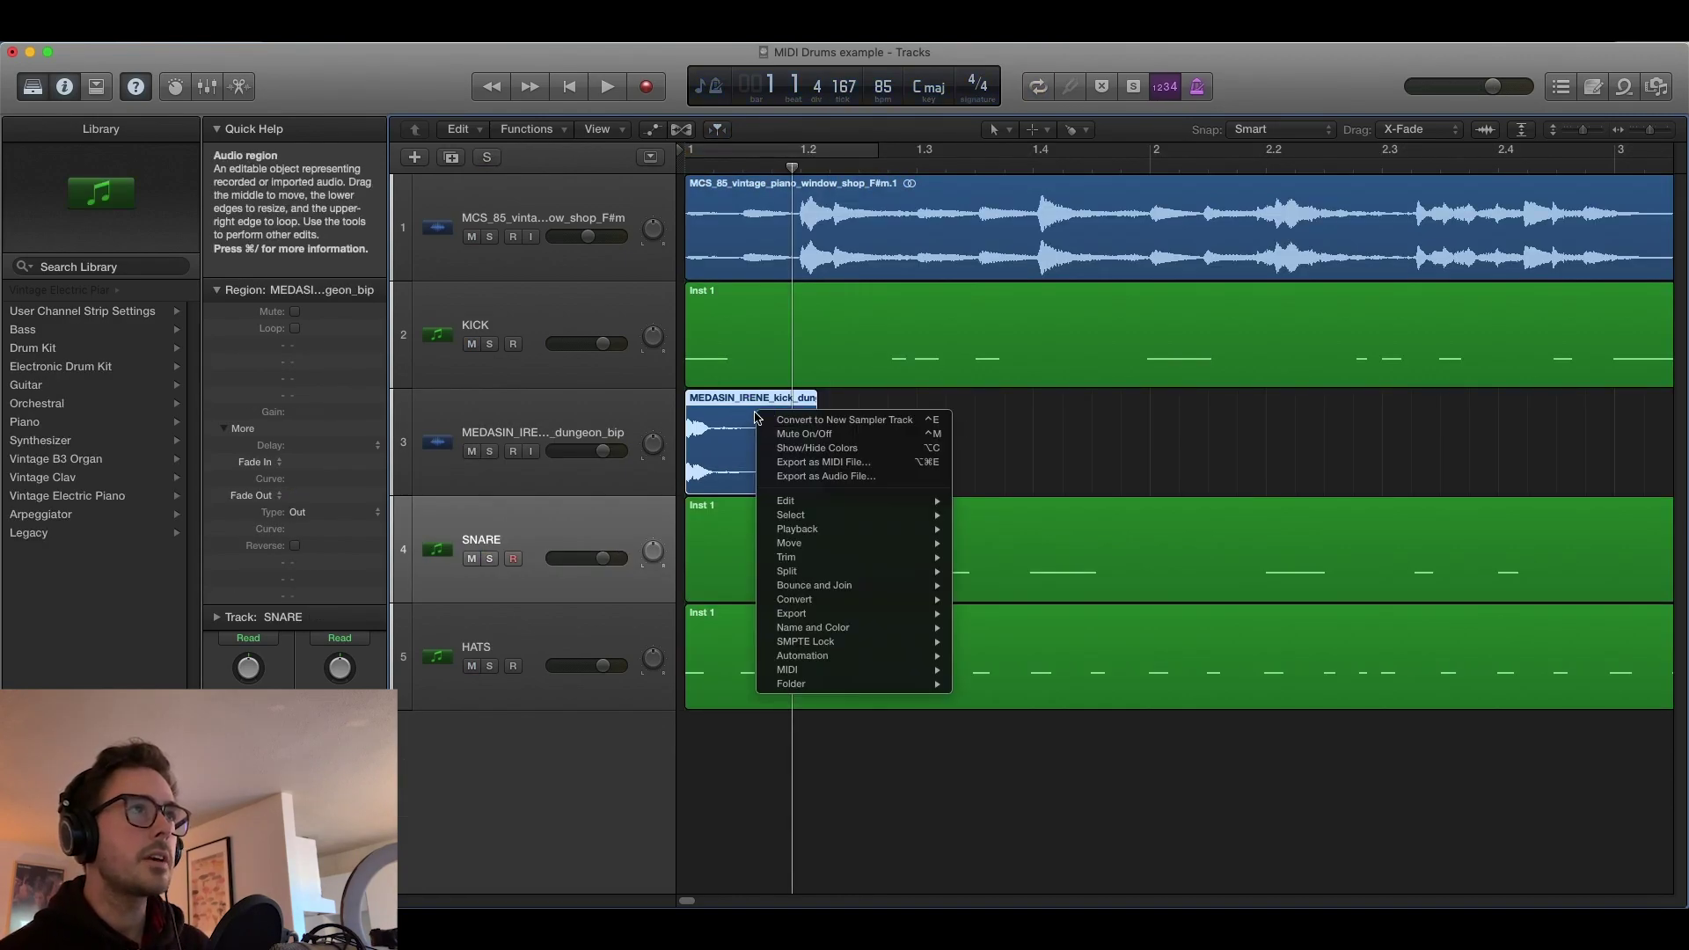
{"action": "left_click", "coordinate": [757, 418]}
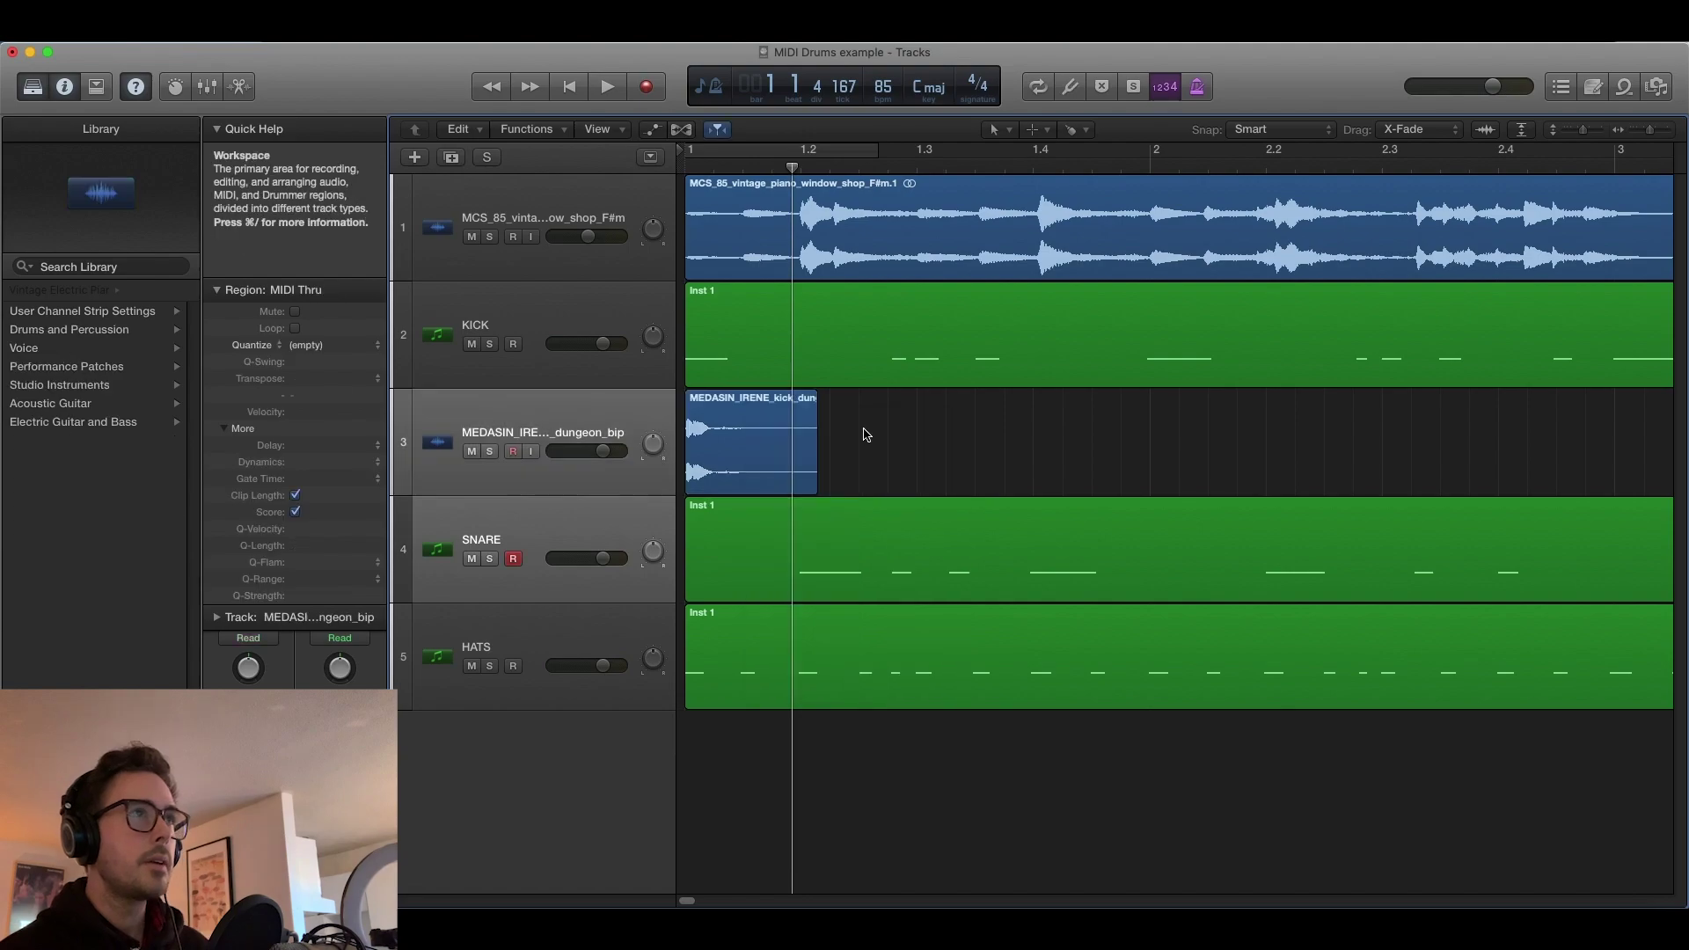
Delete the bounced kick region and its audio track from the arrangement.
{"action": "key", "text": "Delete"}
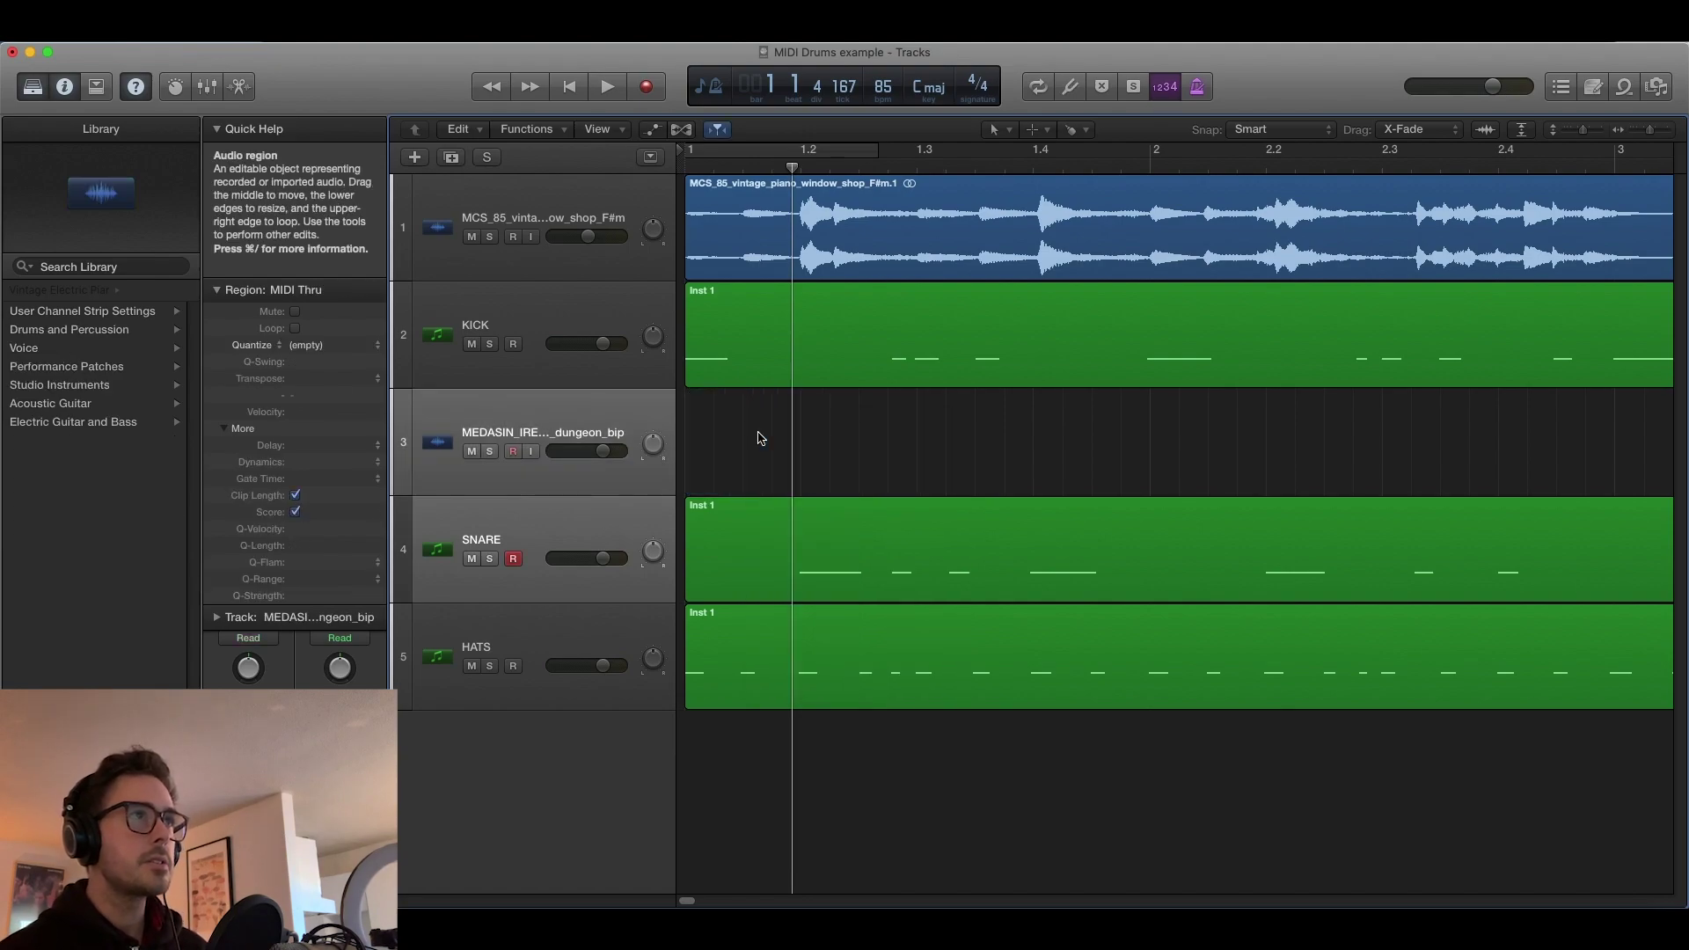
{"action": "key", "text": "super+BackSpace"}
{"action": "left_click", "coordinate": [596, 417]}
Select the KICK track and add a new Kontakt software instrument track below it.
{"action": "left_click", "coordinate": [584, 378]}
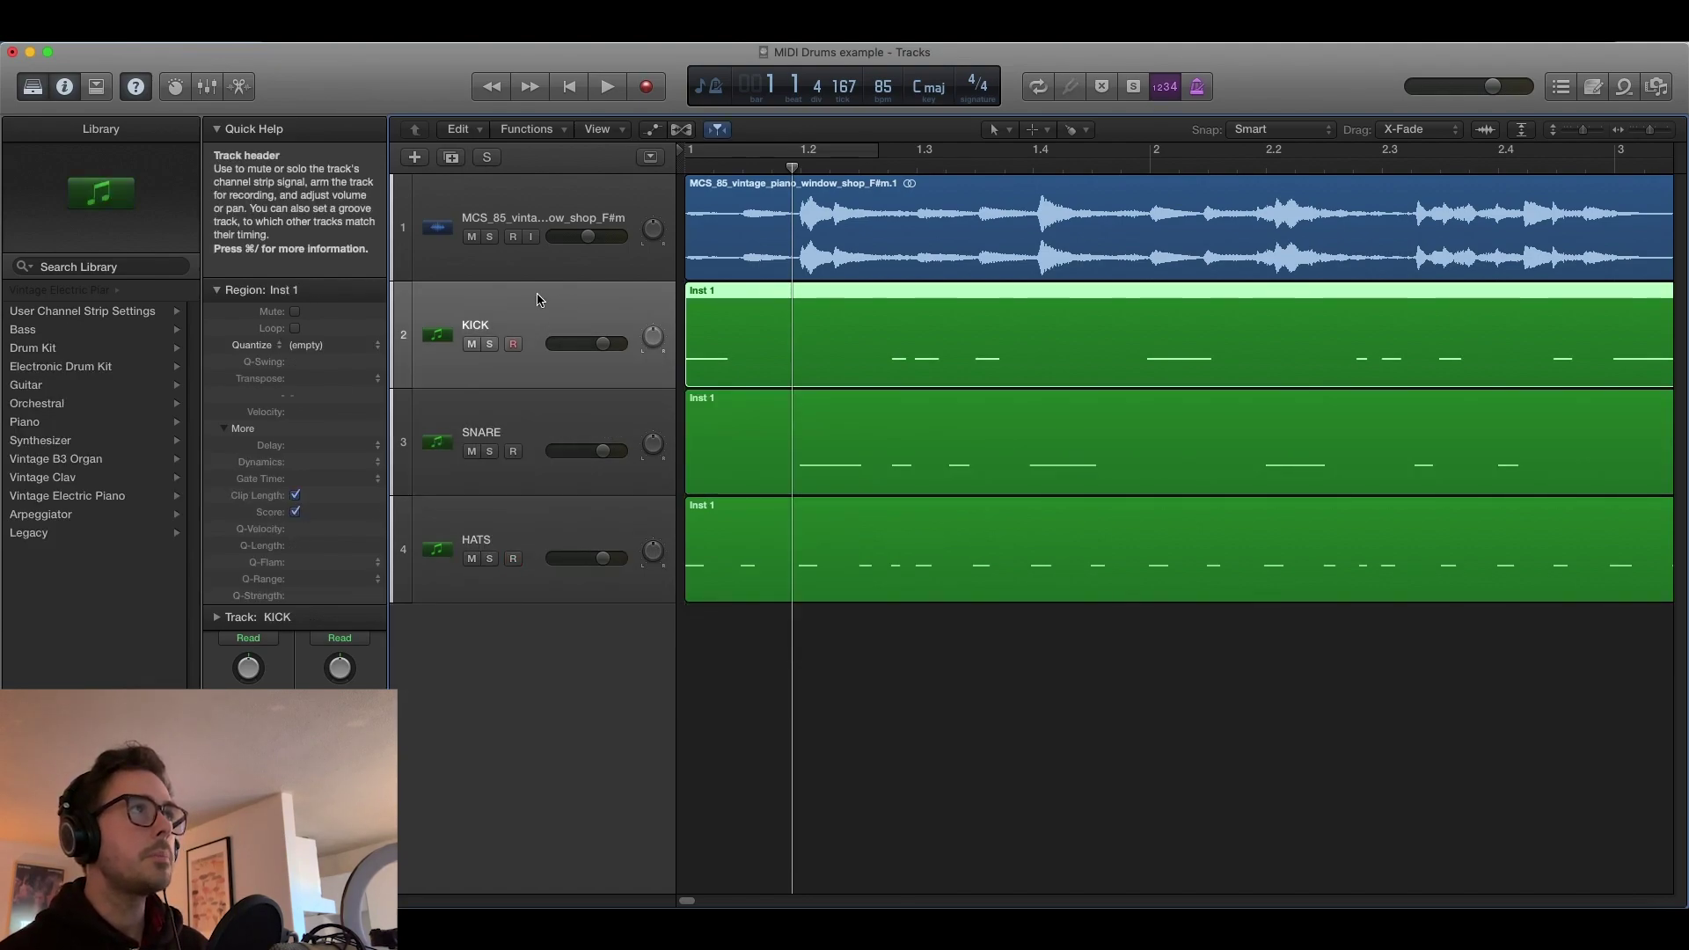
{"action": "left_click", "coordinate": [415, 159]}
{"action": "left_click", "coordinate": [670, 72]}
{"action": "left_click", "coordinate": [1070, 347]}
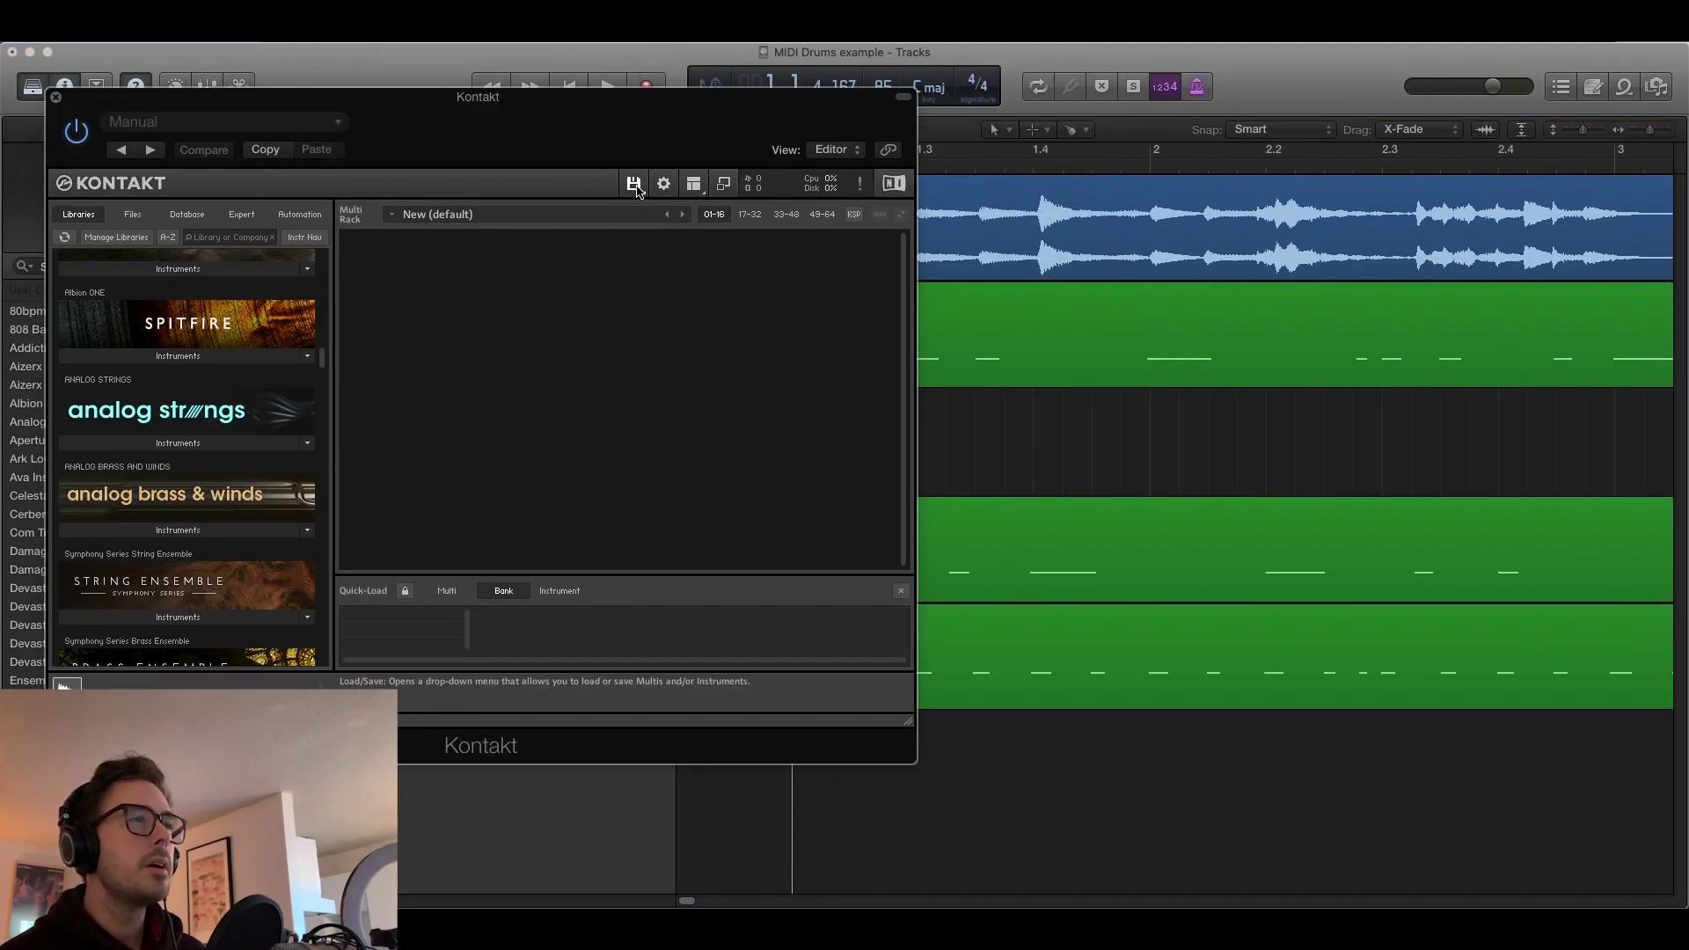
Create a new empty instrument in Kontakt and open its Mapping Editor.
{"action": "left_click", "coordinate": [635, 186]}
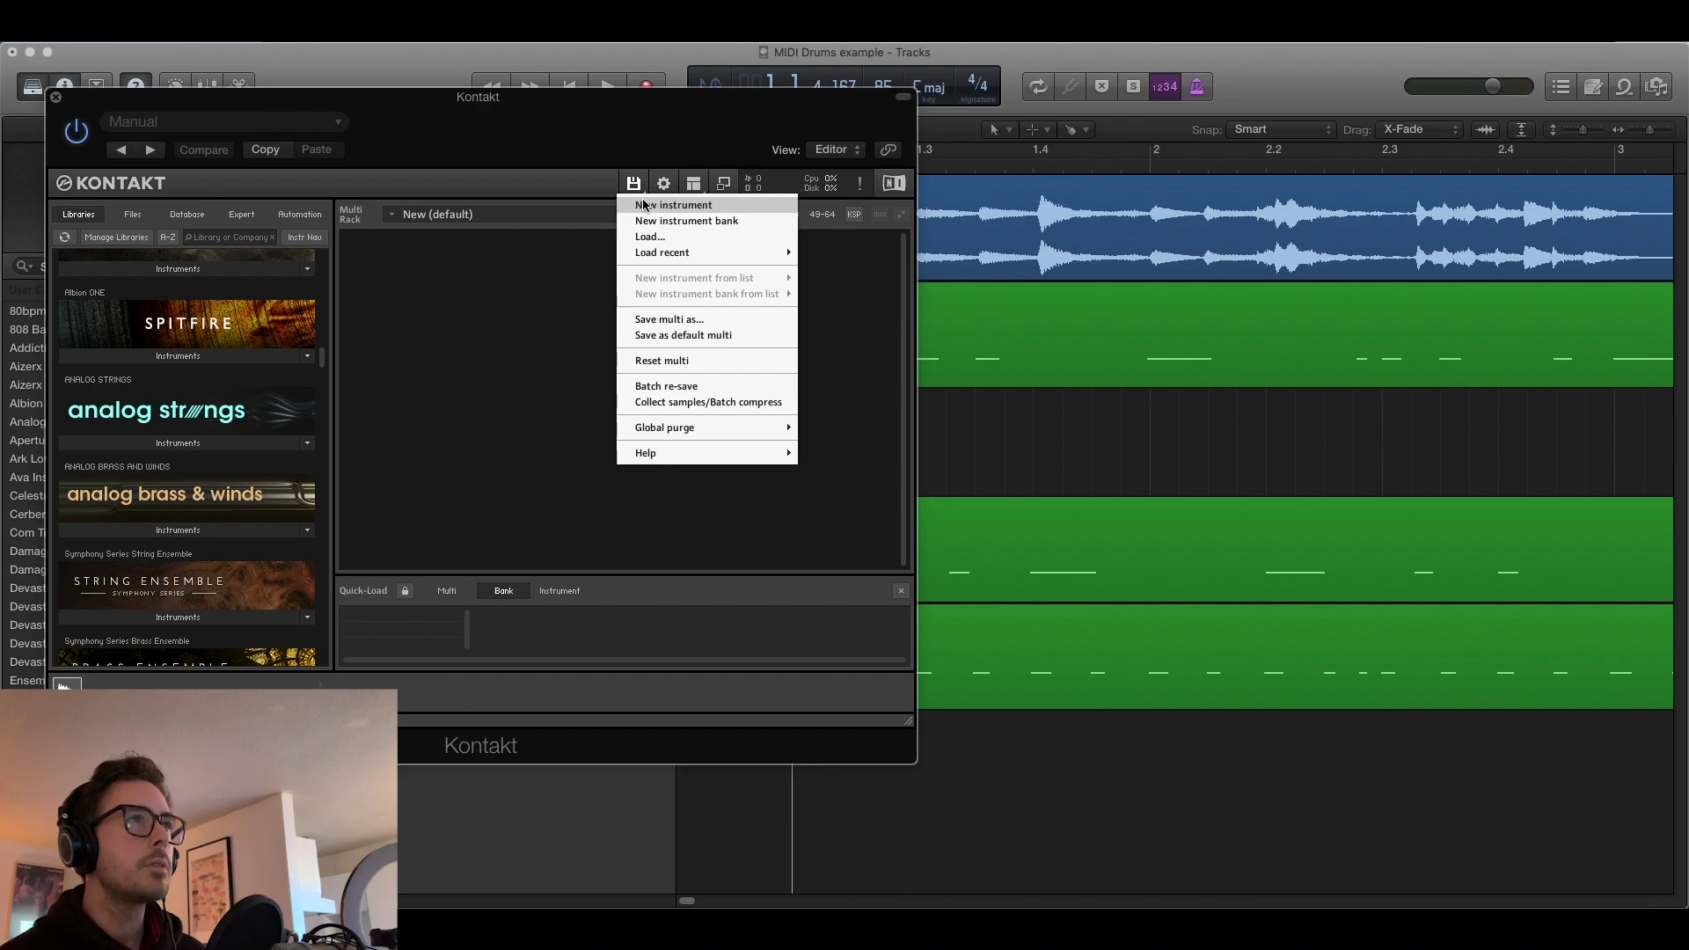
{"action": "left_click", "coordinate": [644, 205]}
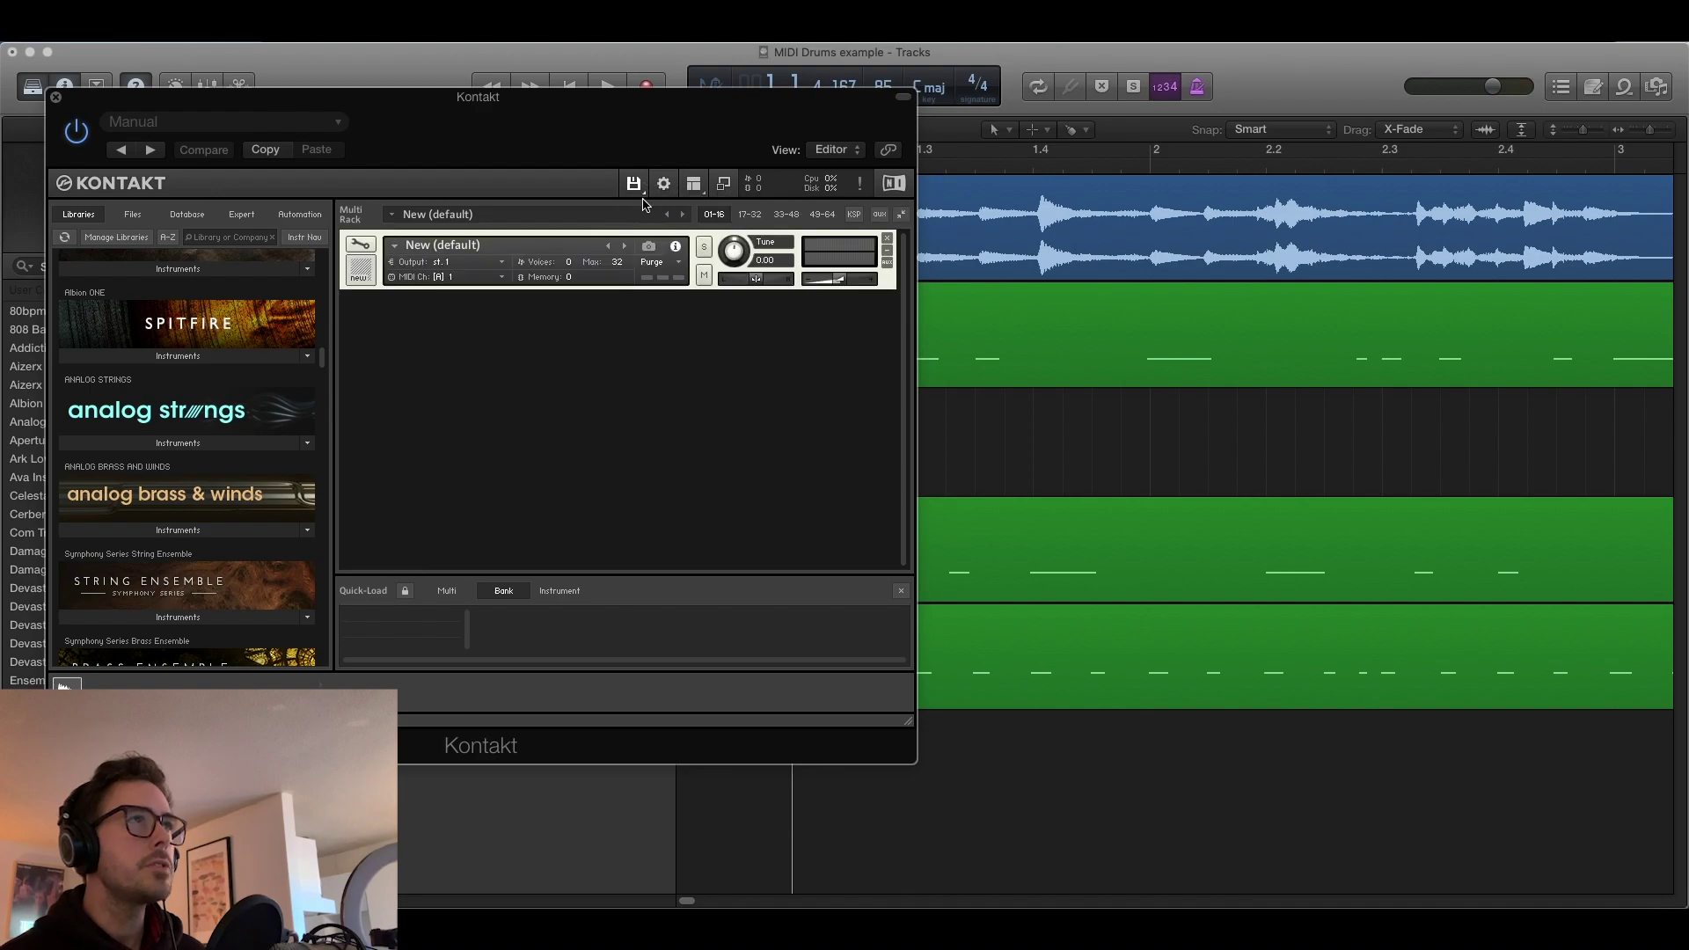
{"action": "left_click", "coordinate": [357, 248]}
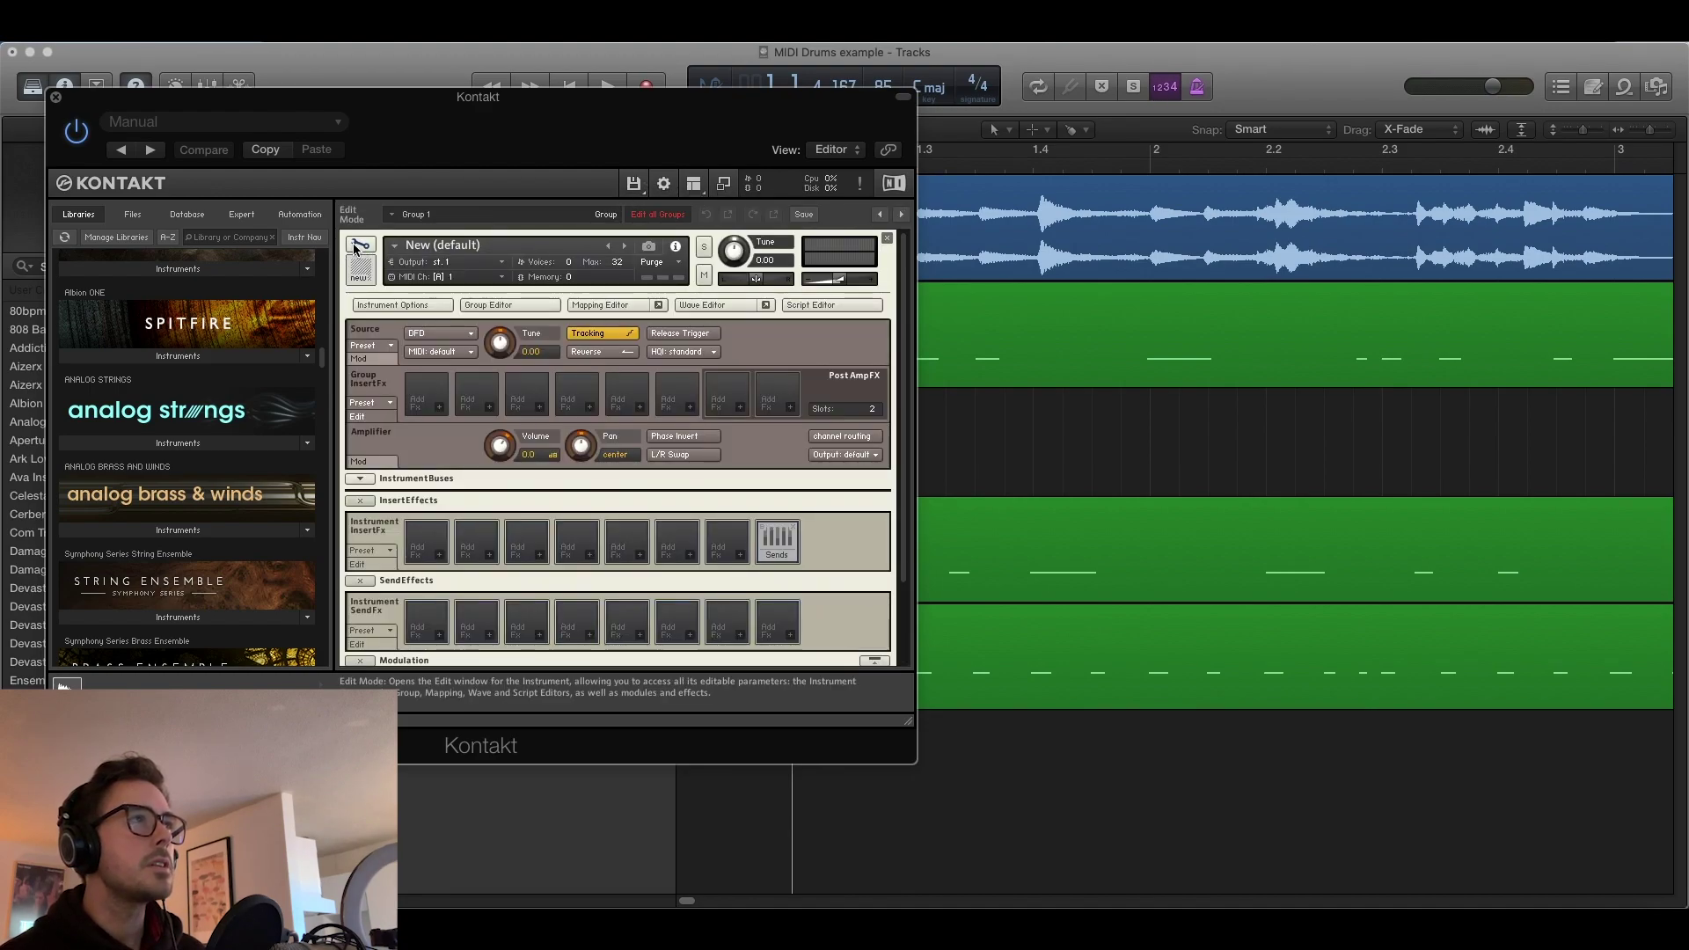
{"action": "left_click", "coordinate": [607, 306]}
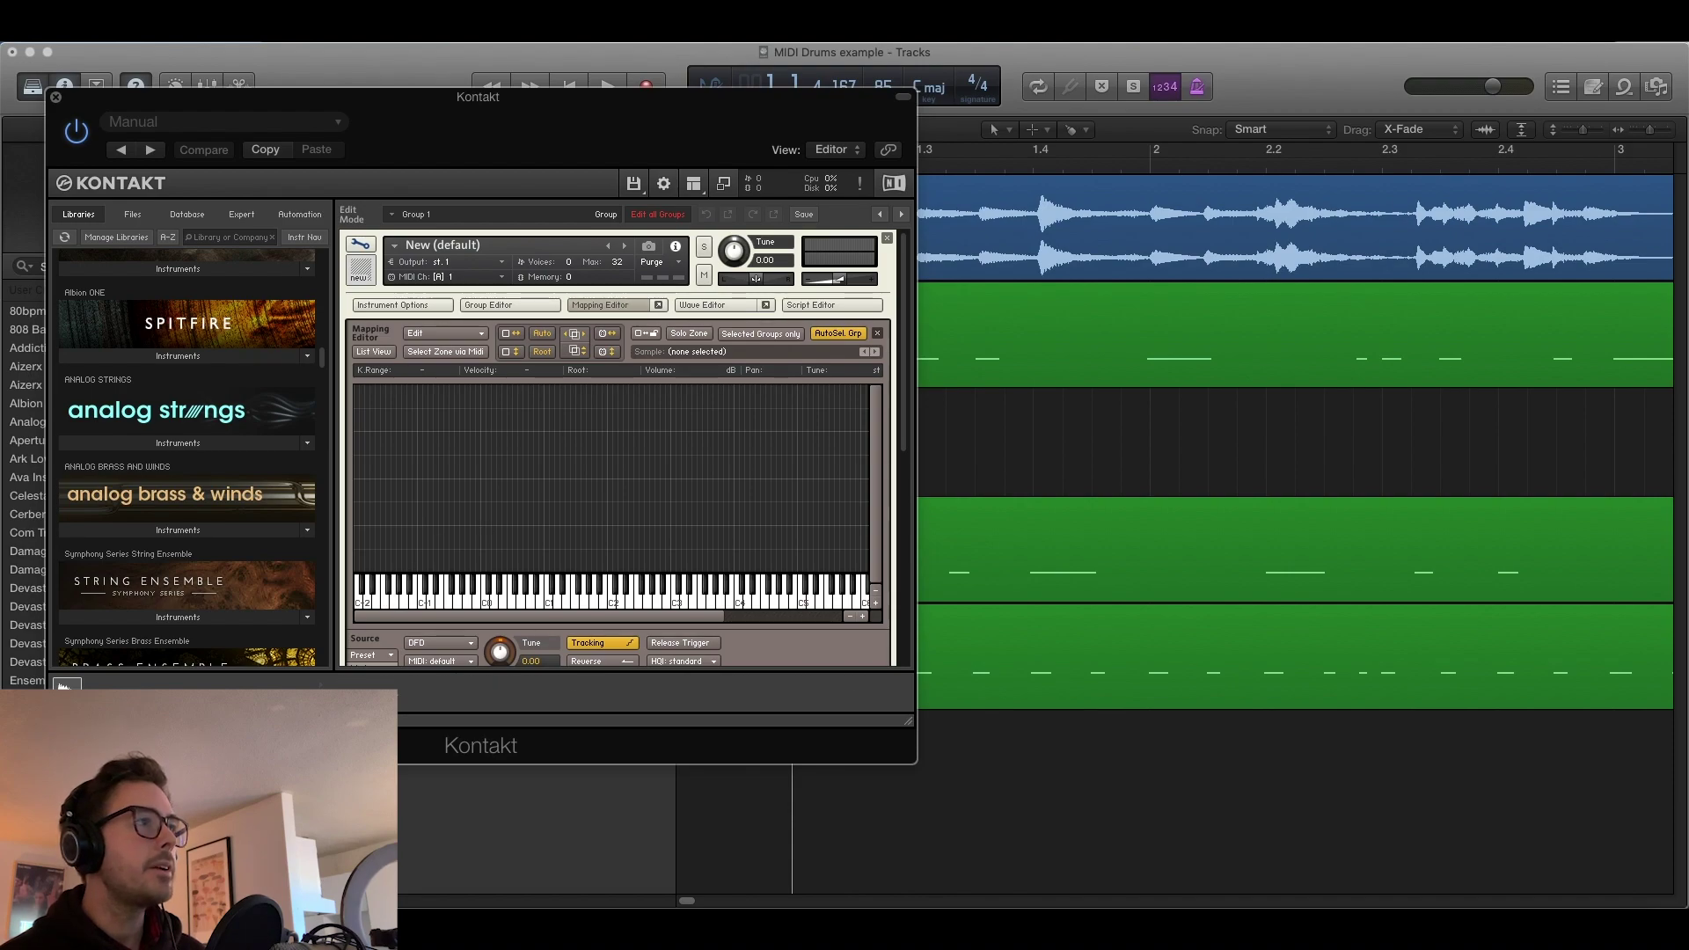
Load KICK.wav from the KICK folder into the Mapping Editor as a single-key zone and place it on C1.
{"action": "key", "text": "super+Tab"}
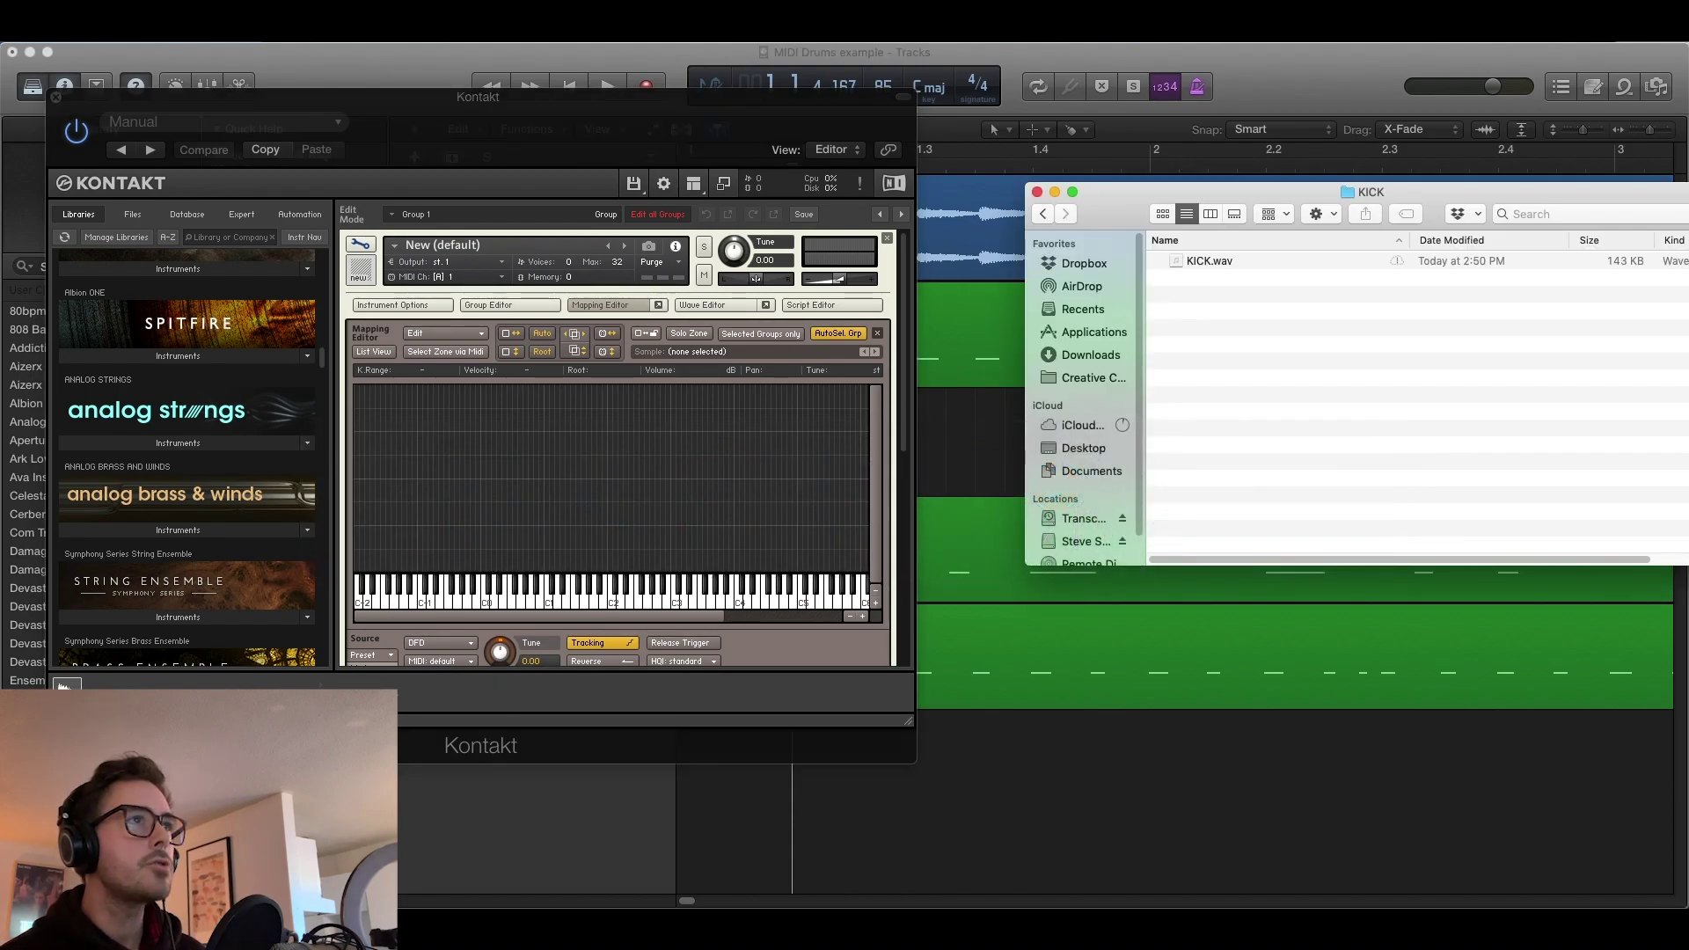
{"action": "left_click_drag", "start_coordinate": [562, 413], "coordinate": [568, 457]}
{"action": "left_click_drag", "start_coordinate": [601, 521], "coordinate": [563, 512]}
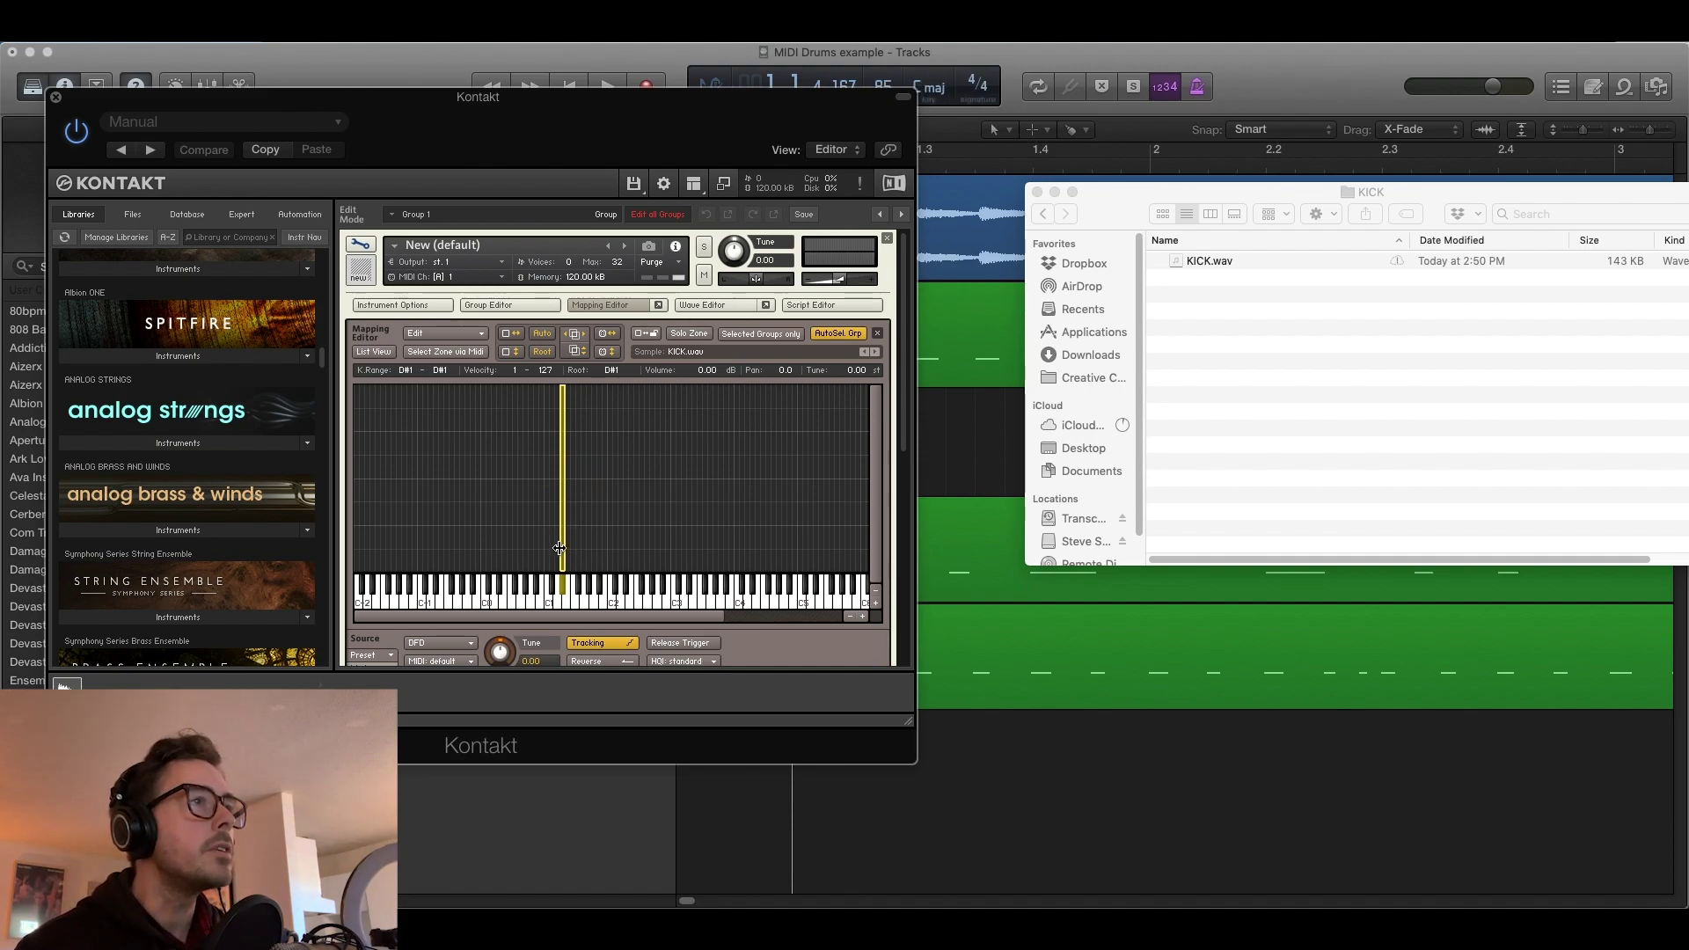
{"action": "left_click_drag", "start_coordinate": [564, 551], "coordinate": [546, 550]}
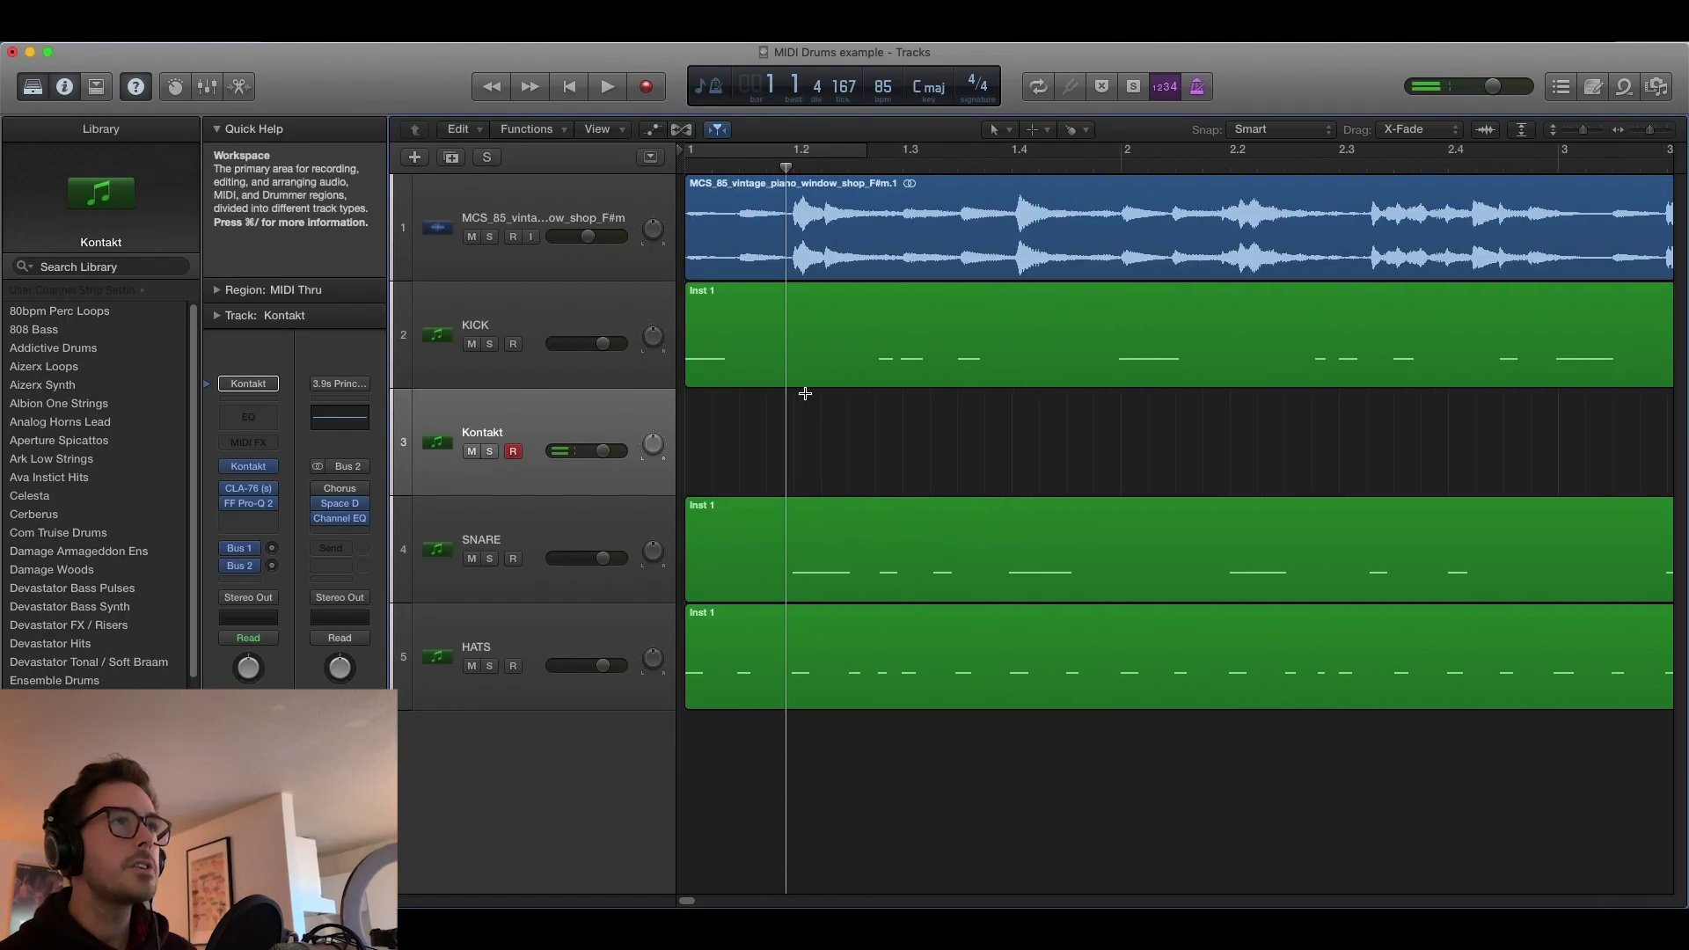
Copy the KICK track's MIDI region onto the Kontakt track and play the arrangement with both kicks.
{"action": "left_click_drag", "start_coordinate": [798, 382], "coordinate": [792, 410]}
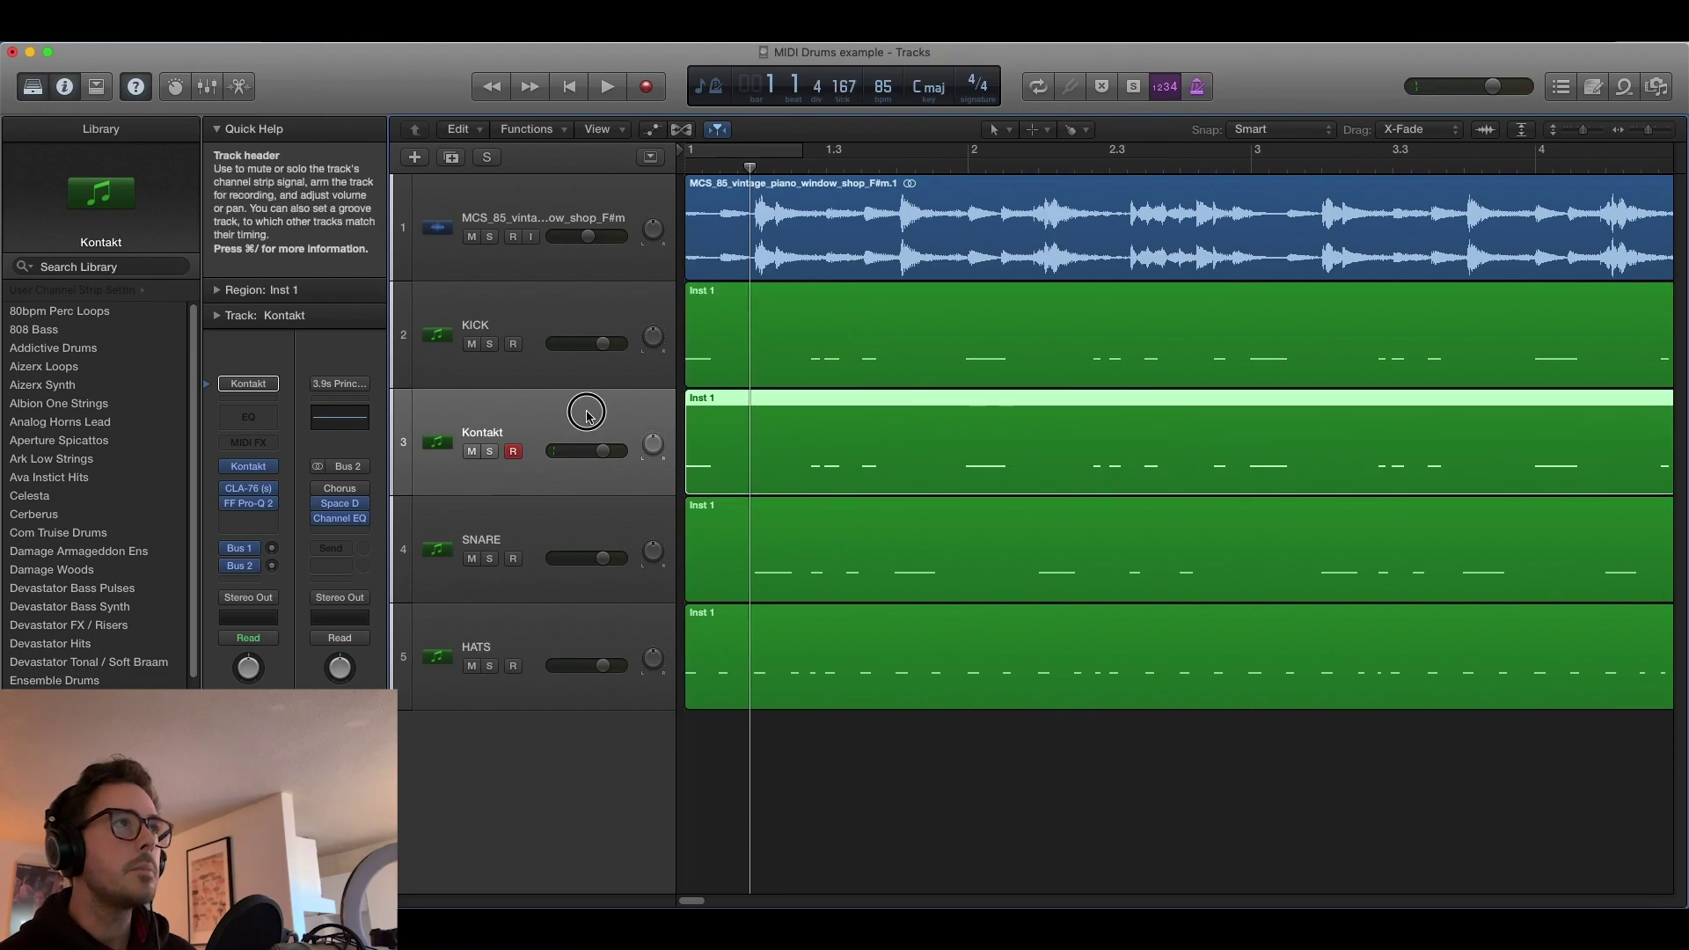
{"action": "key", "text": "space"}
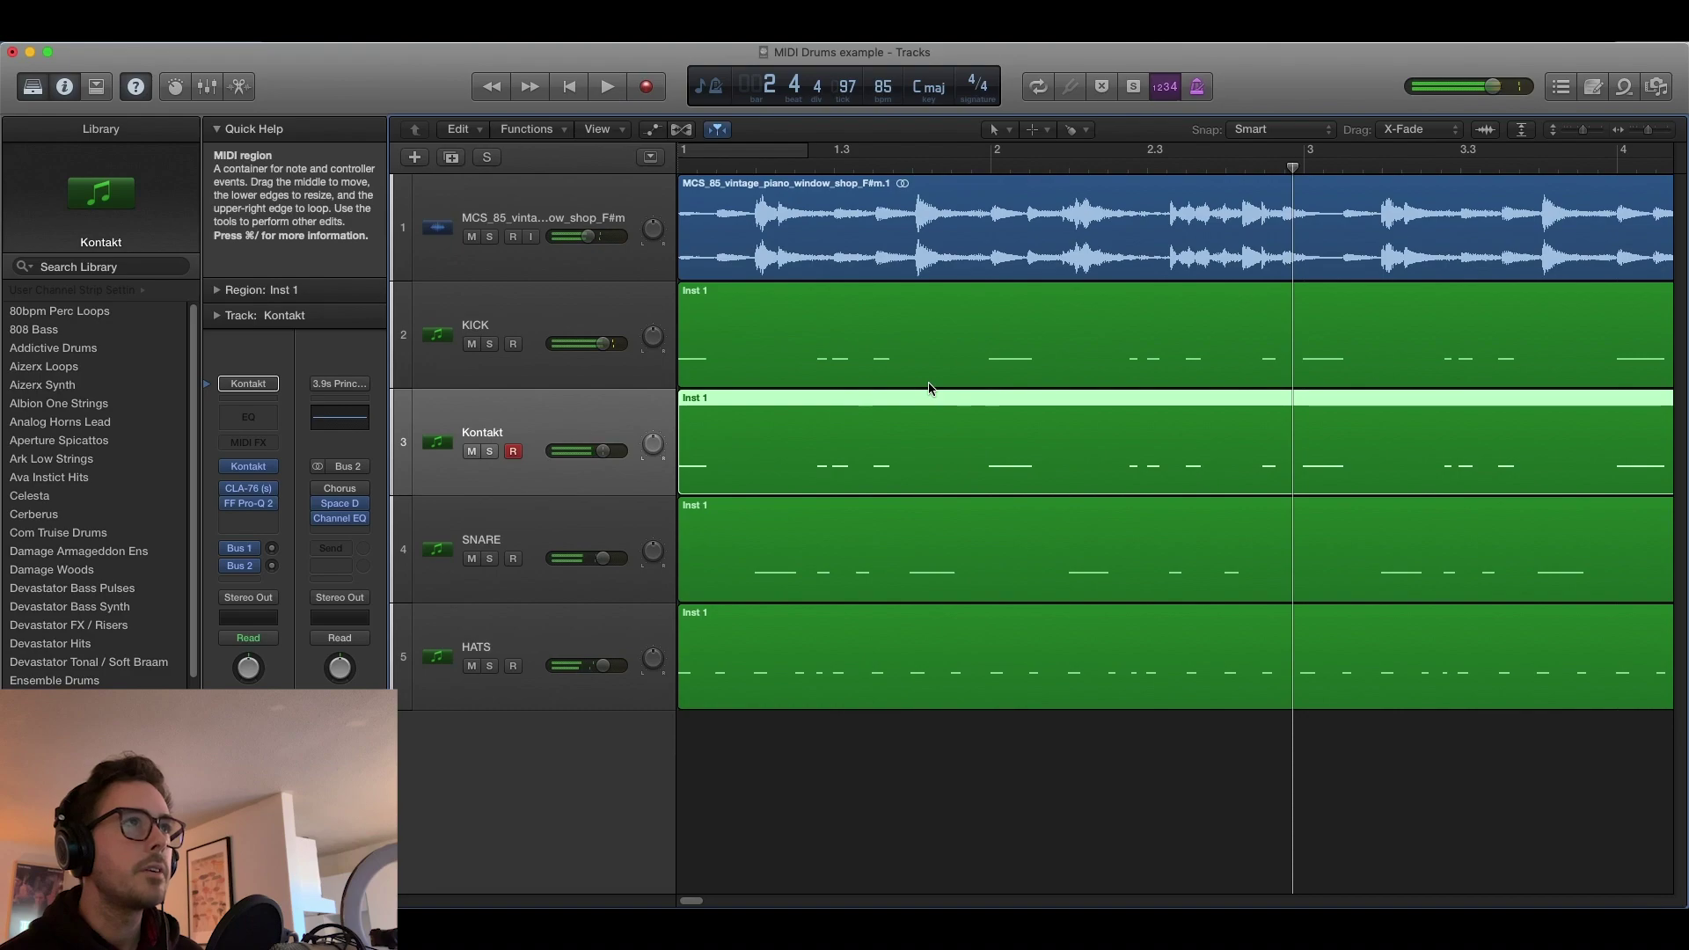
Bounce the KICK and Kontakt MIDI regions in place to new audio tracks under the name Kick, muting the sources.
{"action": "left_click", "coordinate": [528, 313]}
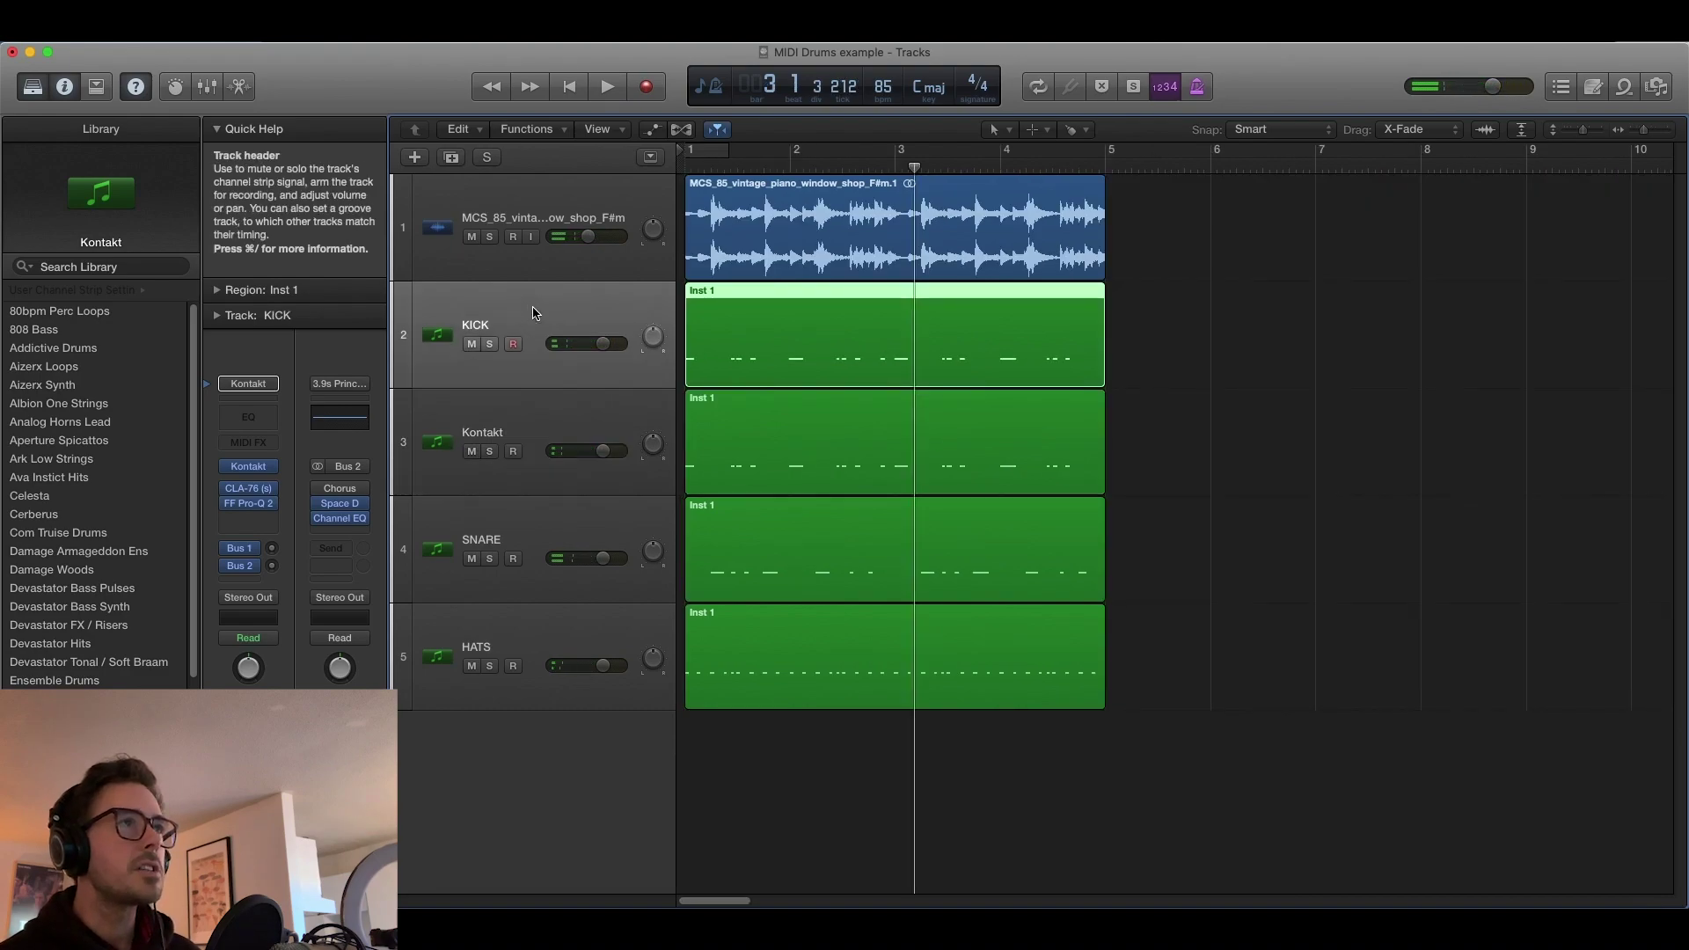
{"action": "key", "text": "ctrl+b"}
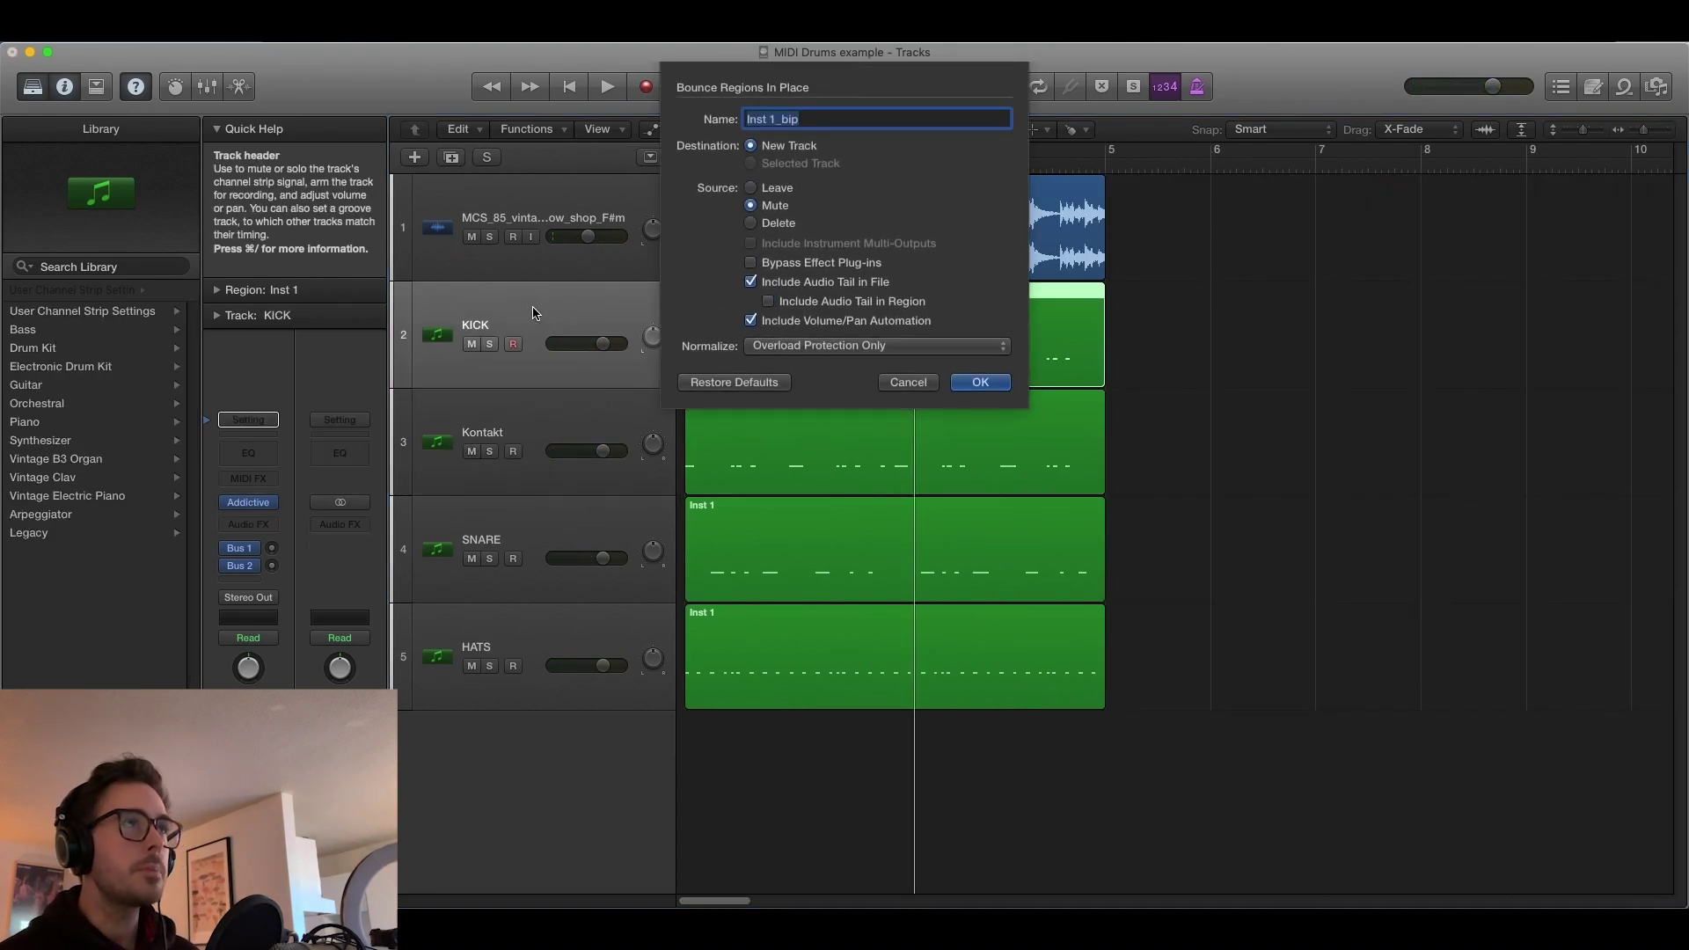
{"action": "key", "text": "Return"}
Move the KICK MIDI track above the piano loop and delete the Kontakt track with its muted region.
{"action": "left_click_drag", "start_coordinate": [554, 267], "coordinate": [558, 176]}
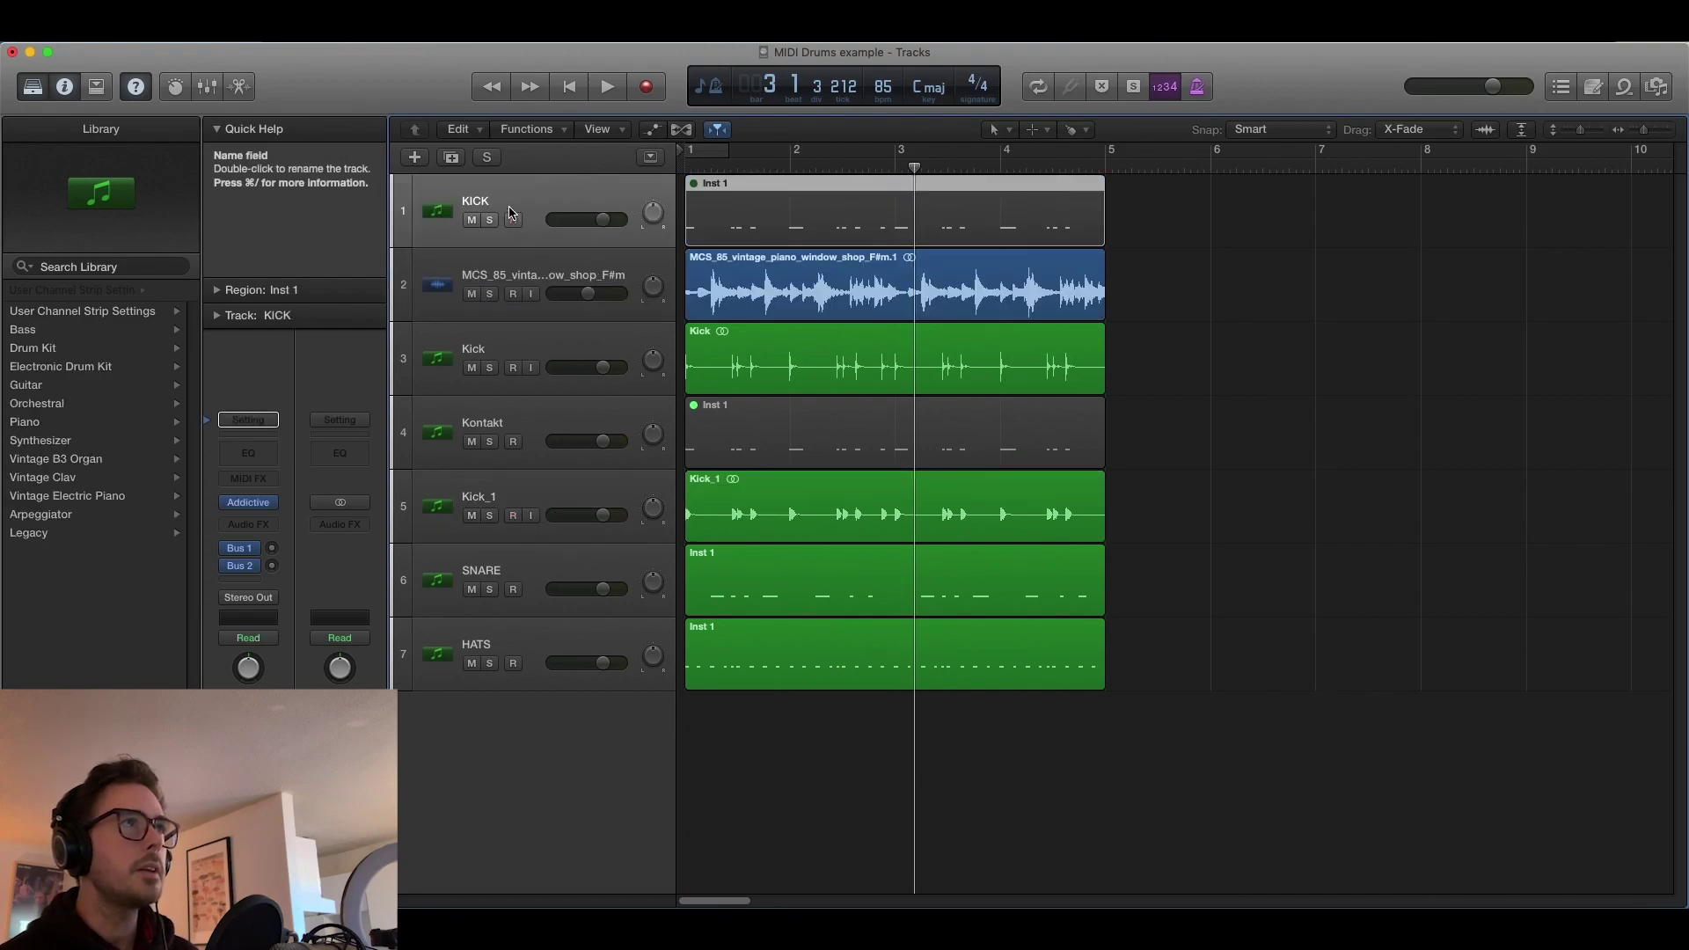
{"action": "left_click", "coordinate": [564, 418]}
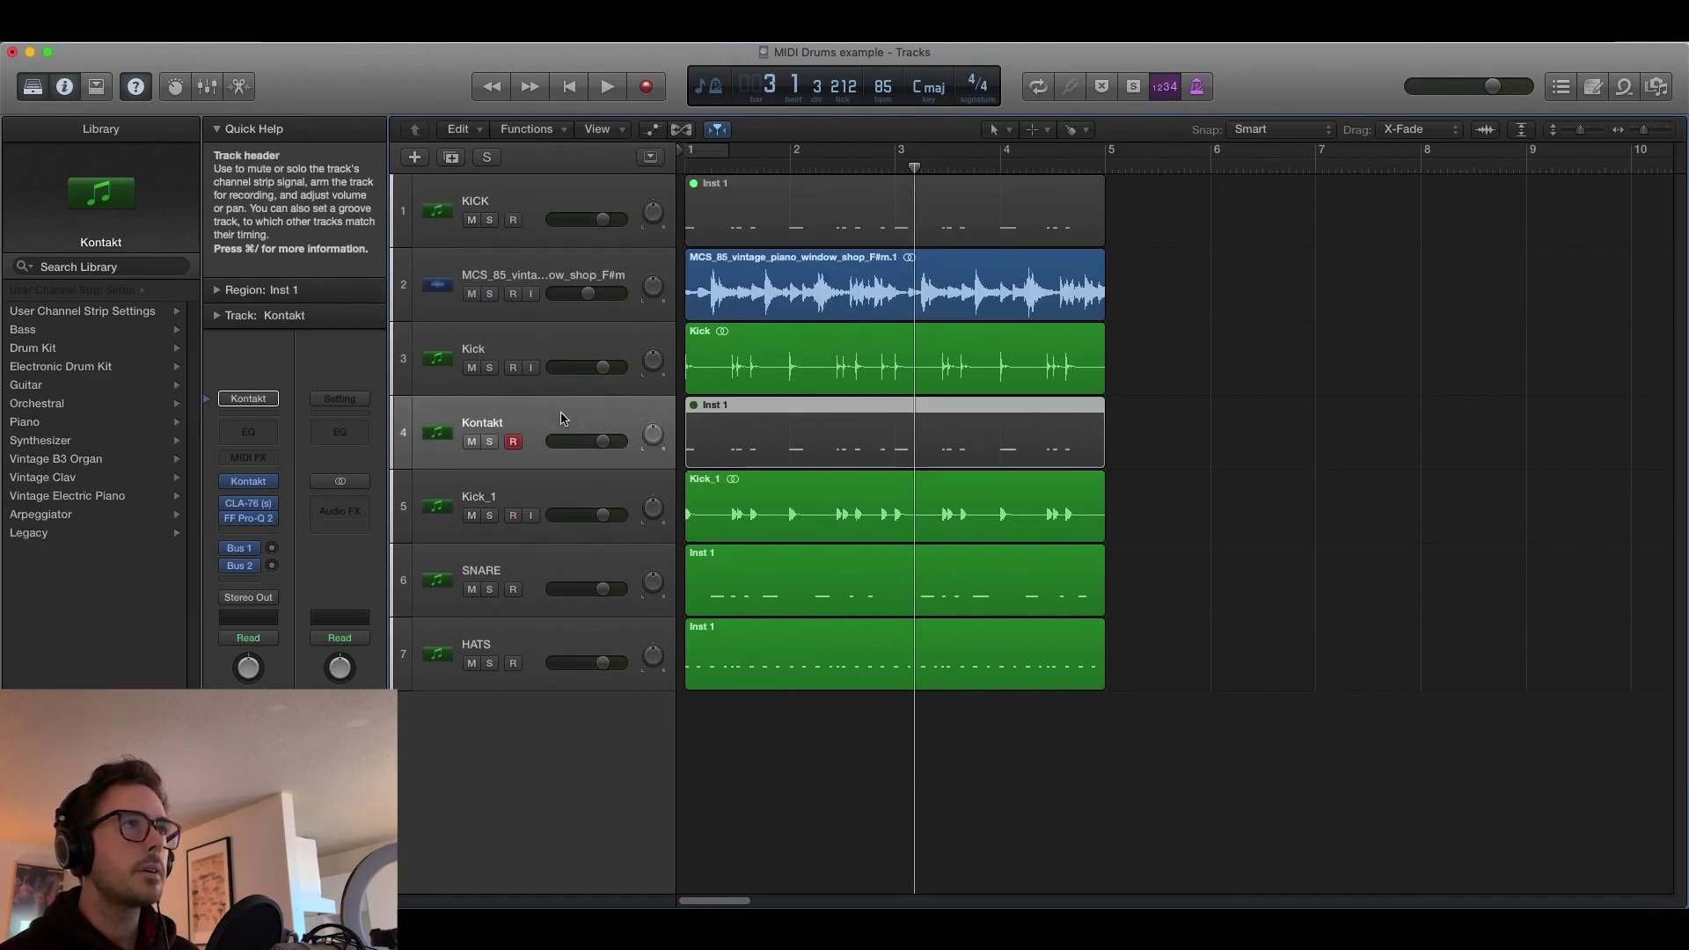
{"action": "key", "text": "Delete"}
{"action": "key", "text": "super+BackSpace"}
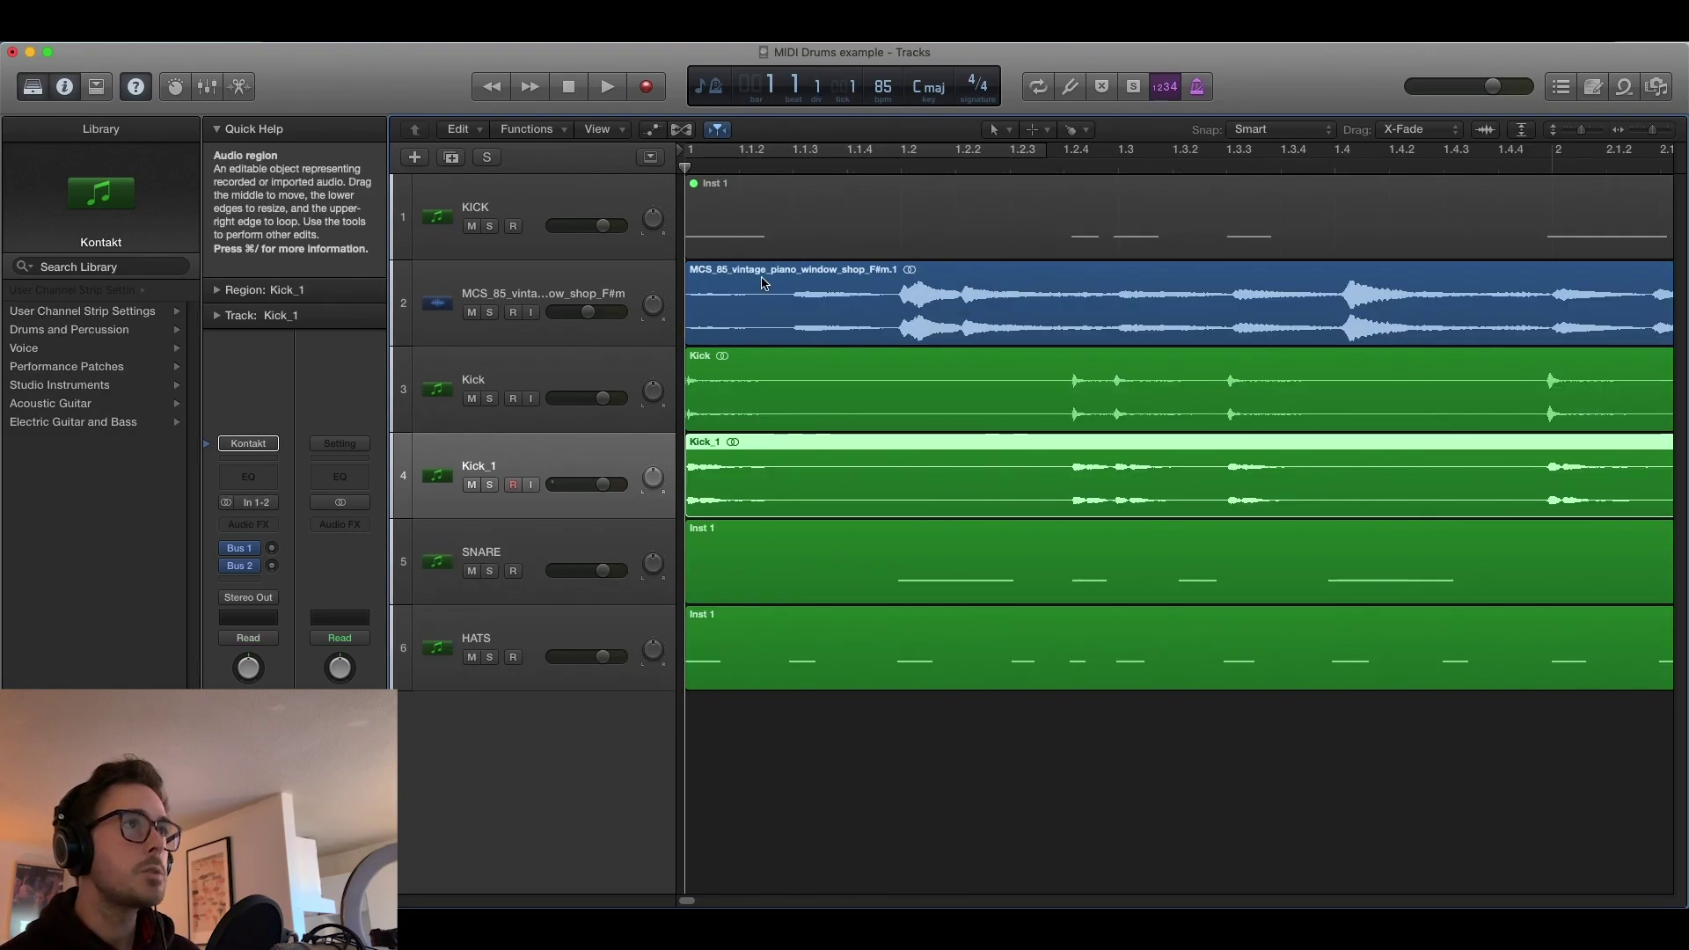
Shift the Kick_1 audio region slightly to line up its first hit with the waveform of the Kick region.
{"action": "key", "text": "super+Right"}
{"action": "key", "text": "super+Right"}
{"action": "key", "text": "super+Right"}
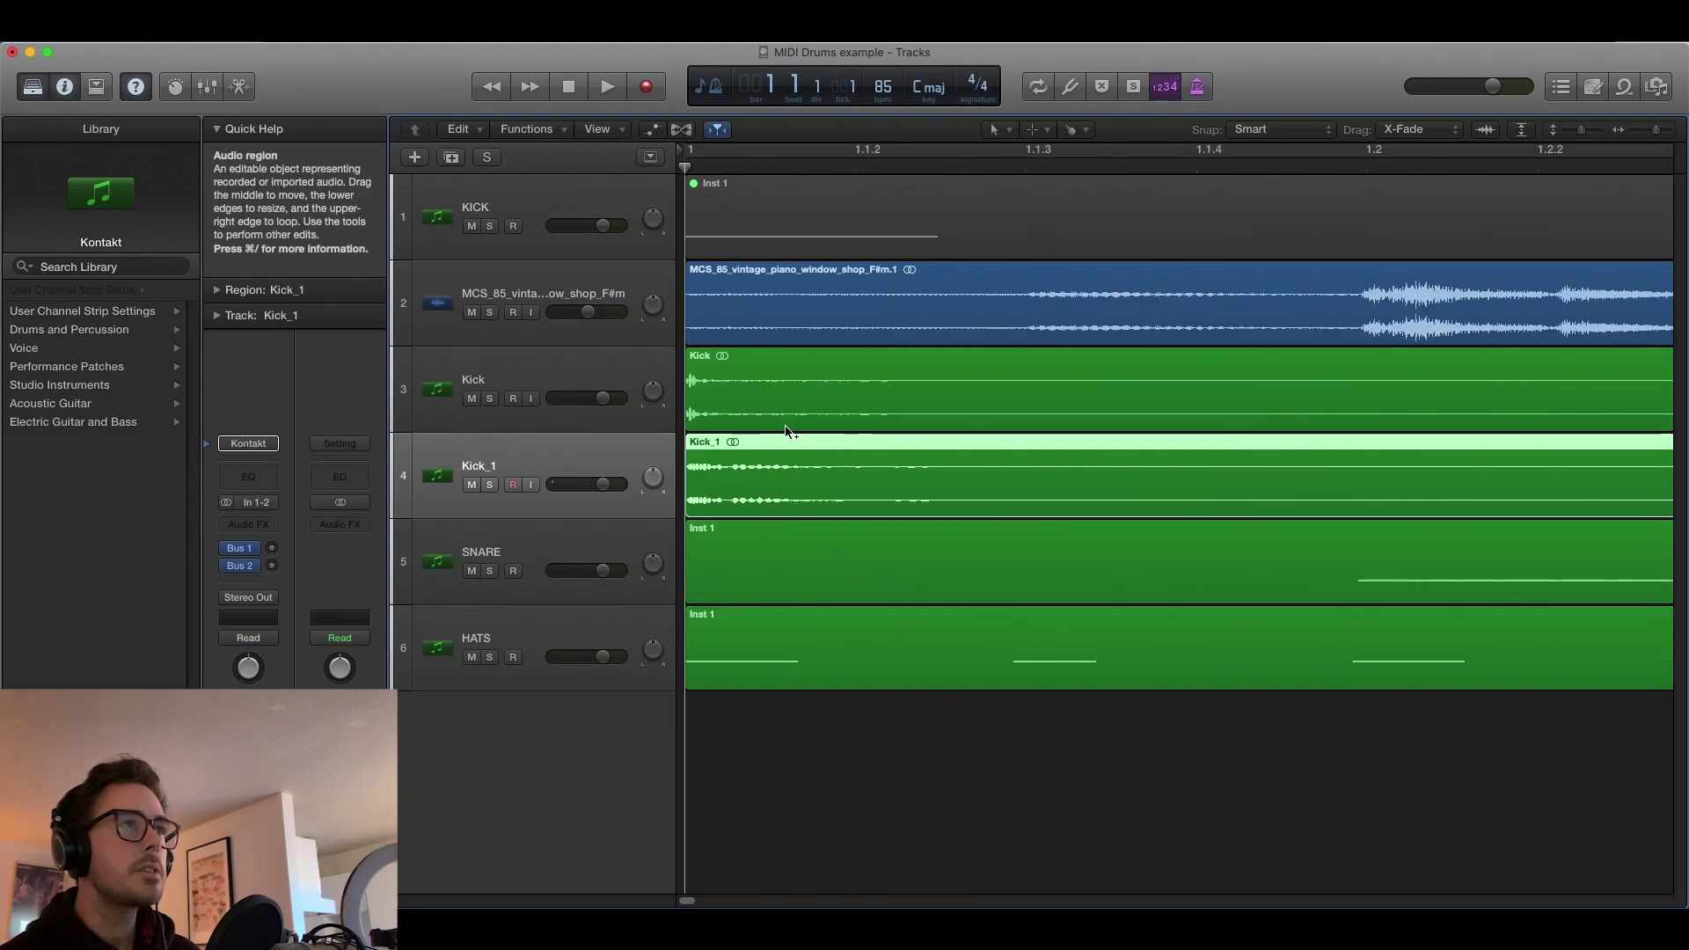
{"action": "key", "text": "super+Down"}
{"action": "key", "text": "super+Down"}
{"action": "key", "text": "super+Left"}
{"action": "left_click_drag", "start_coordinate": [692, 762], "coordinate": [819, 745]}
{"action": "left_click", "coordinate": [736, 168]}
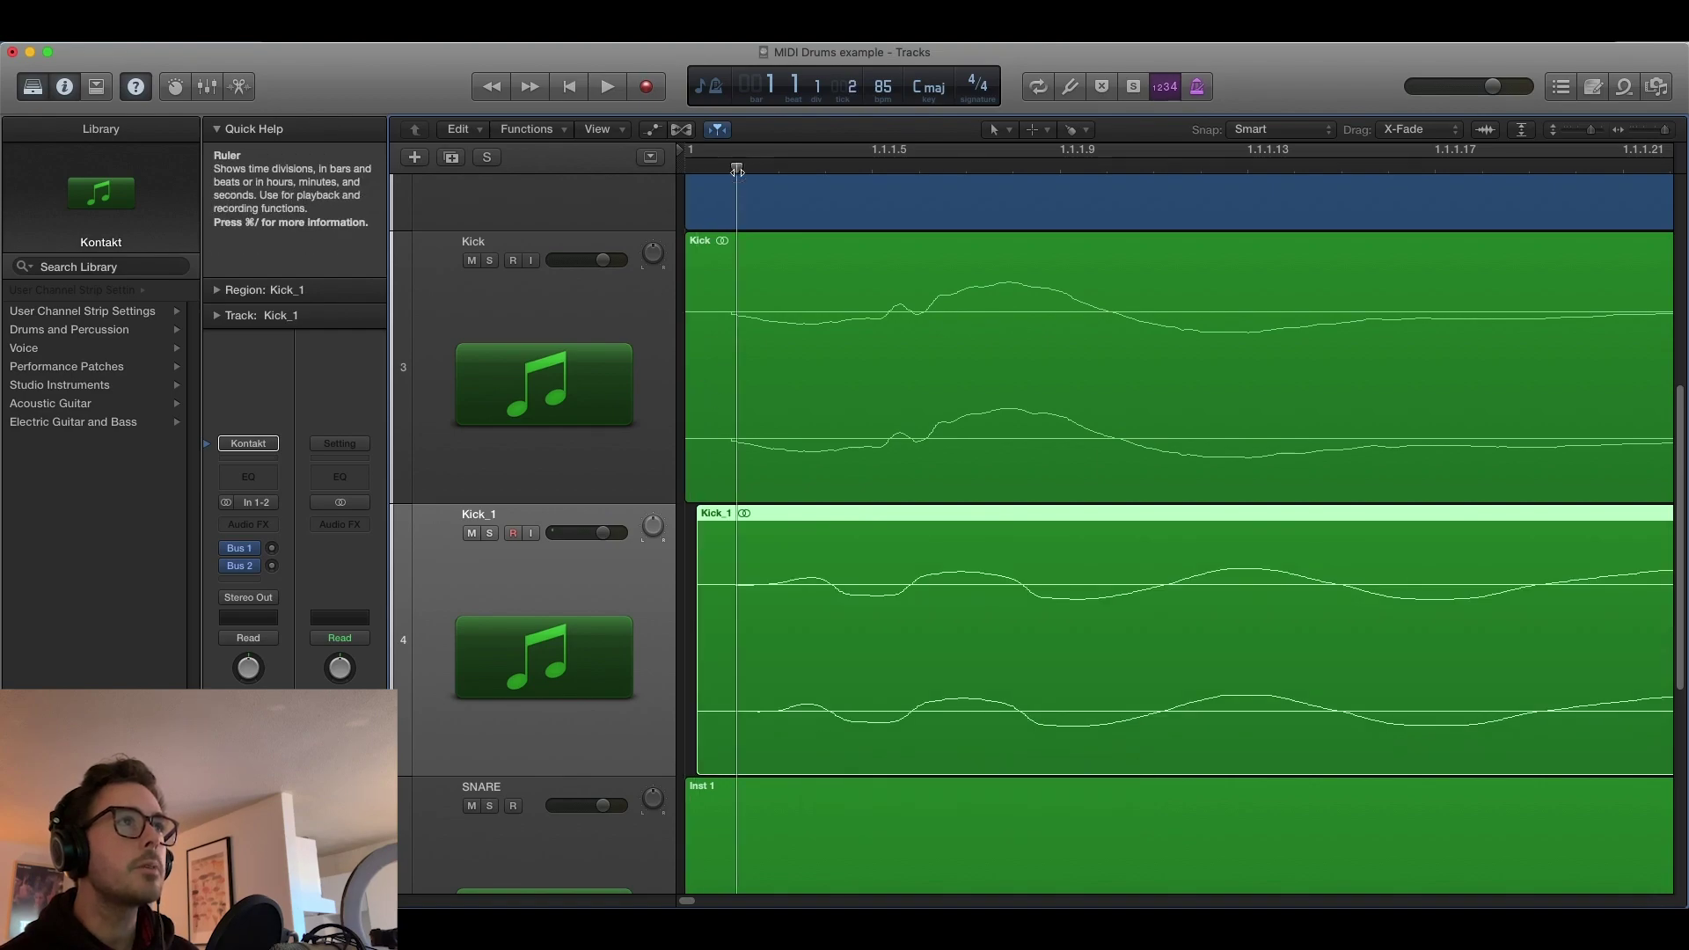
{"action": "key", "text": "super+Right"}
{"action": "left_click_drag", "start_coordinate": [779, 619], "coordinate": [775, 619]}
{"action": "key", "text": "z"}
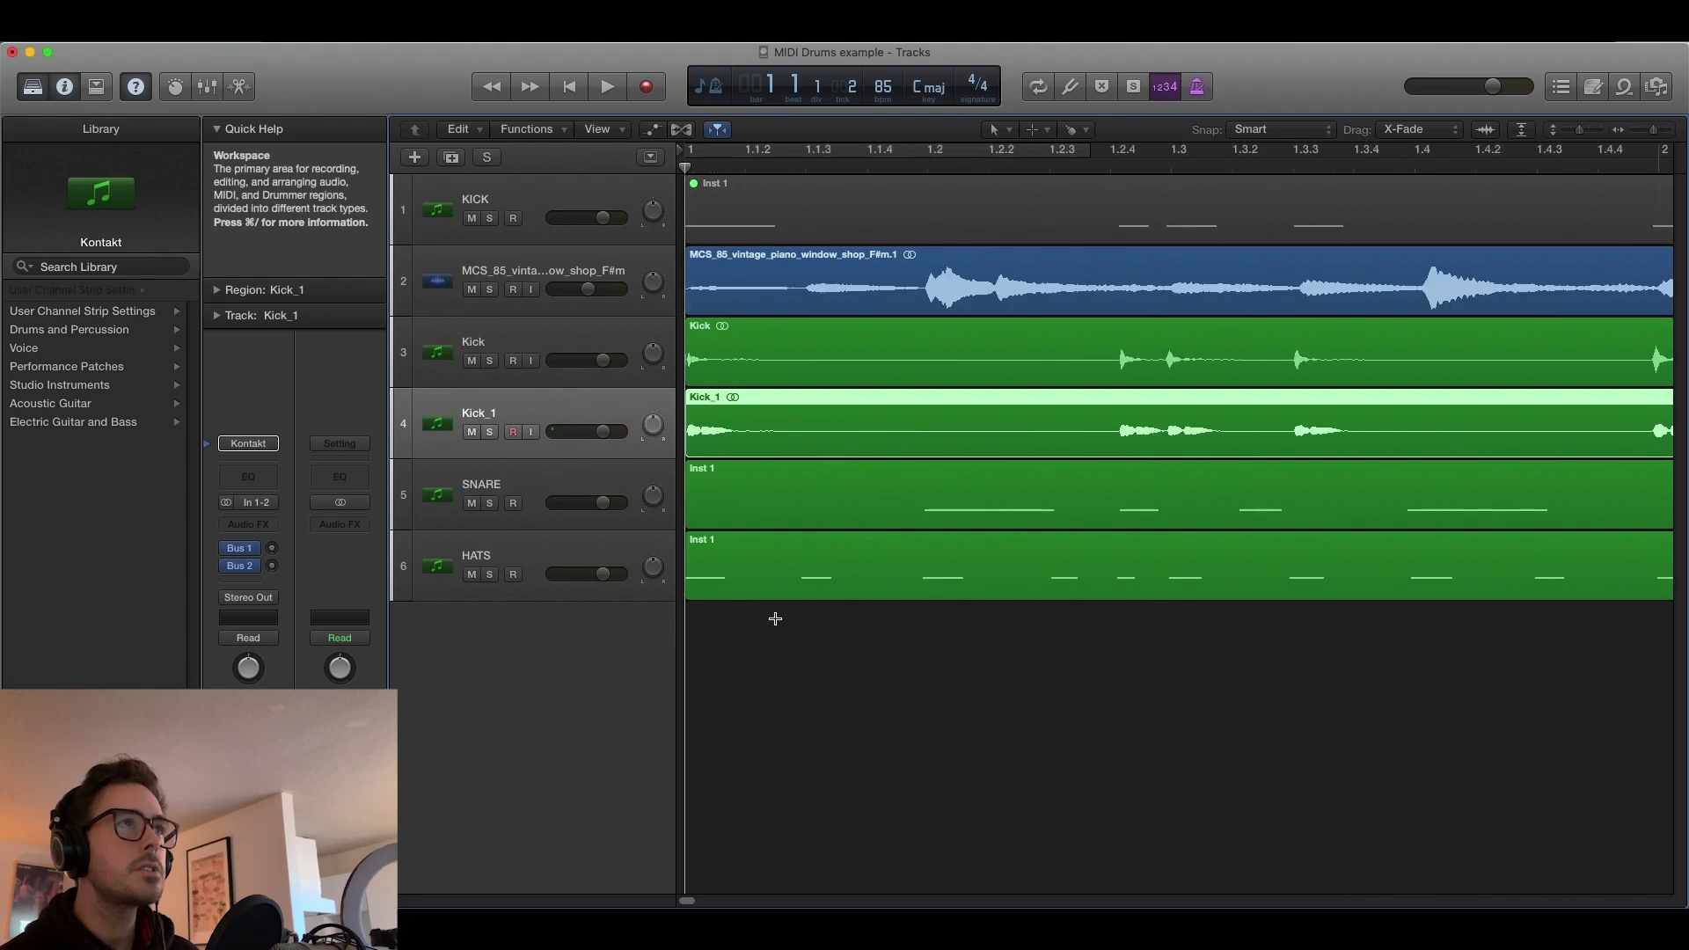
Solo the Kick and Kick_1 audio tracks and listen to them together.
{"action": "left_click", "coordinate": [519, 339]}
{"action": "left_click", "coordinate": [528, 405], "text": "shift"}
{"action": "left_click", "coordinate": [490, 431]}
{"action": "key", "text": "space"}
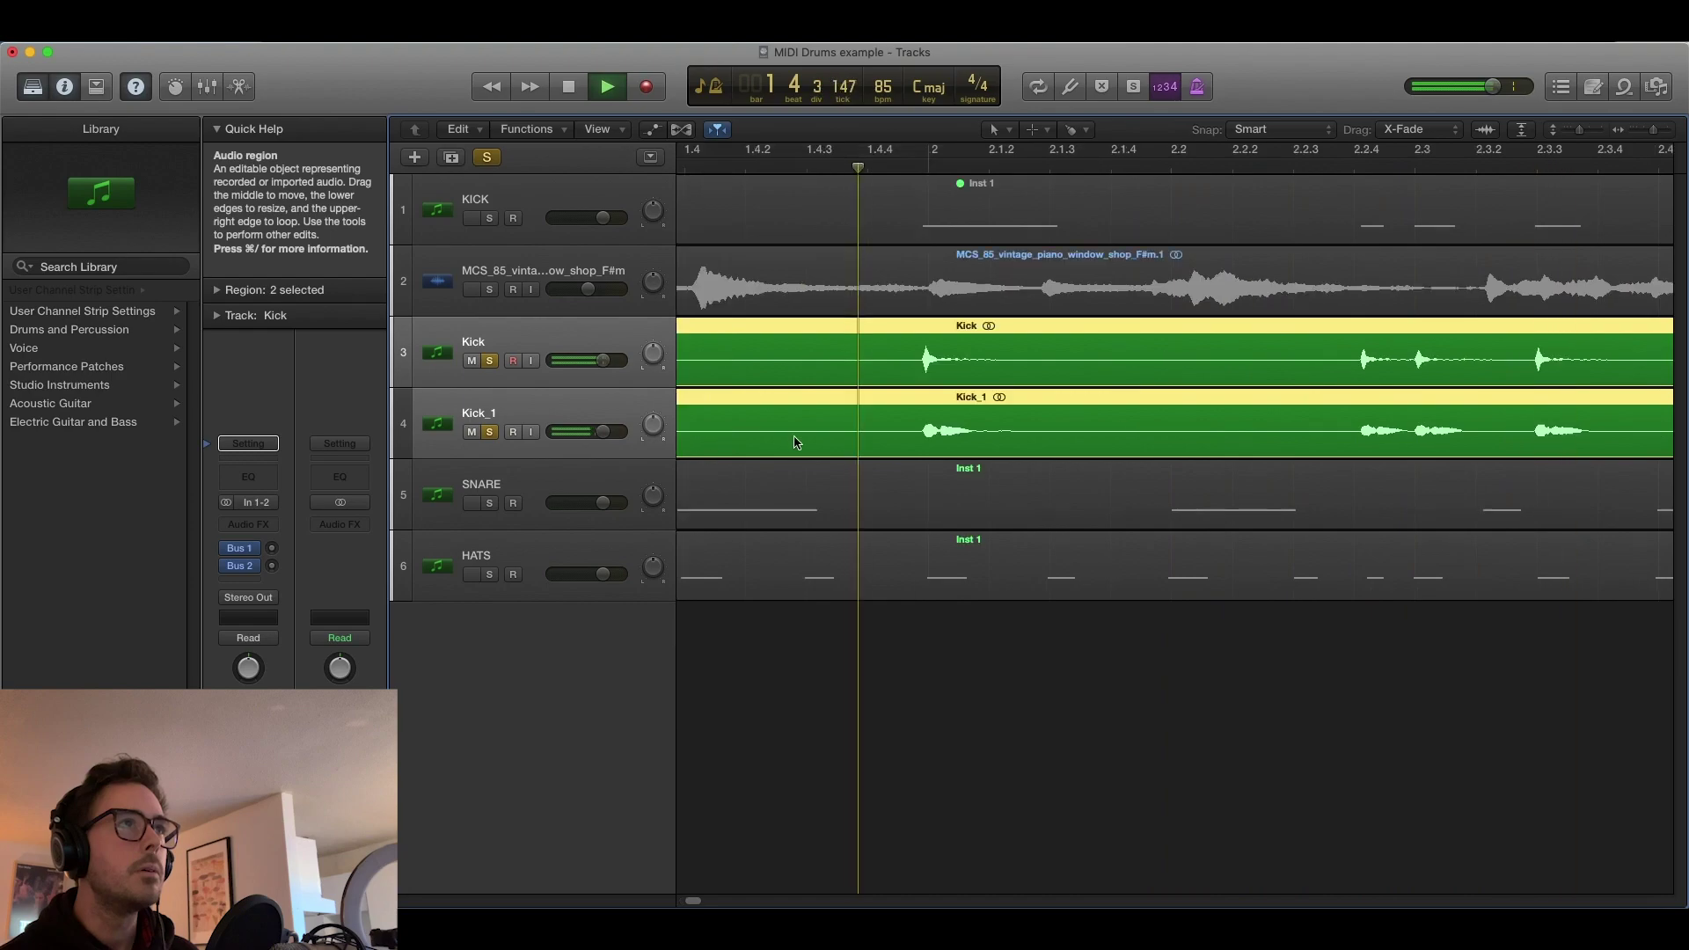
Loop the first beat with Kick soloed, add Kick_1 to the solo and lower the Kick_1 volume to balance the layers.
{"action": "left_click", "coordinate": [552, 340]}
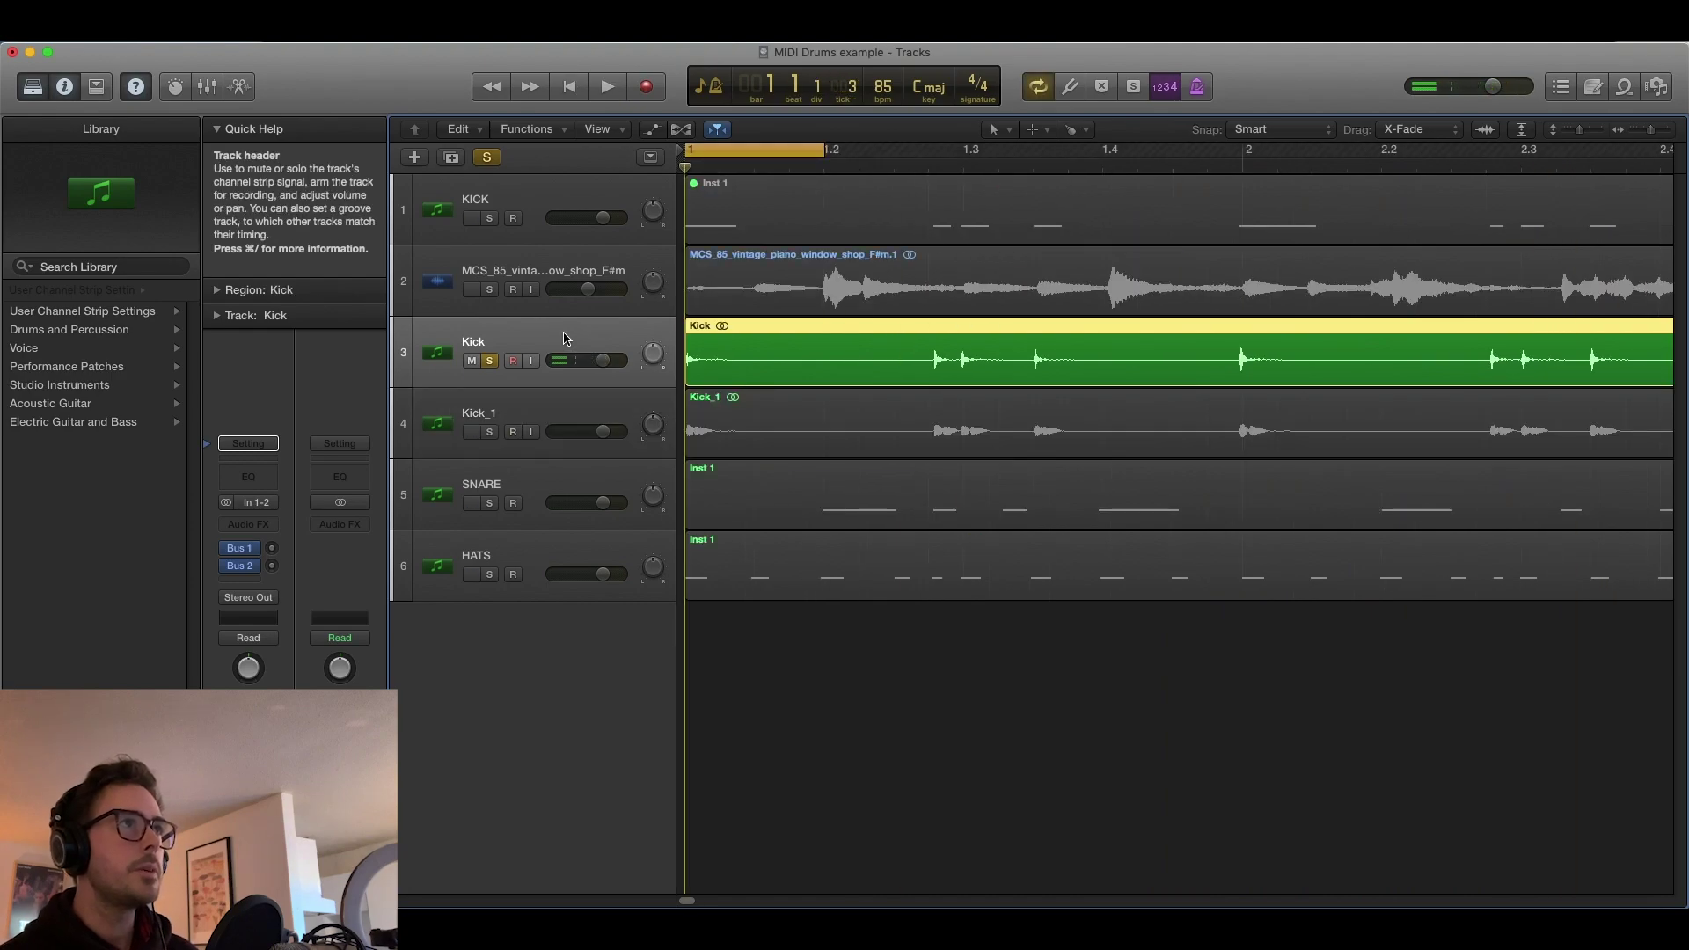
{"action": "key", "text": "space"}
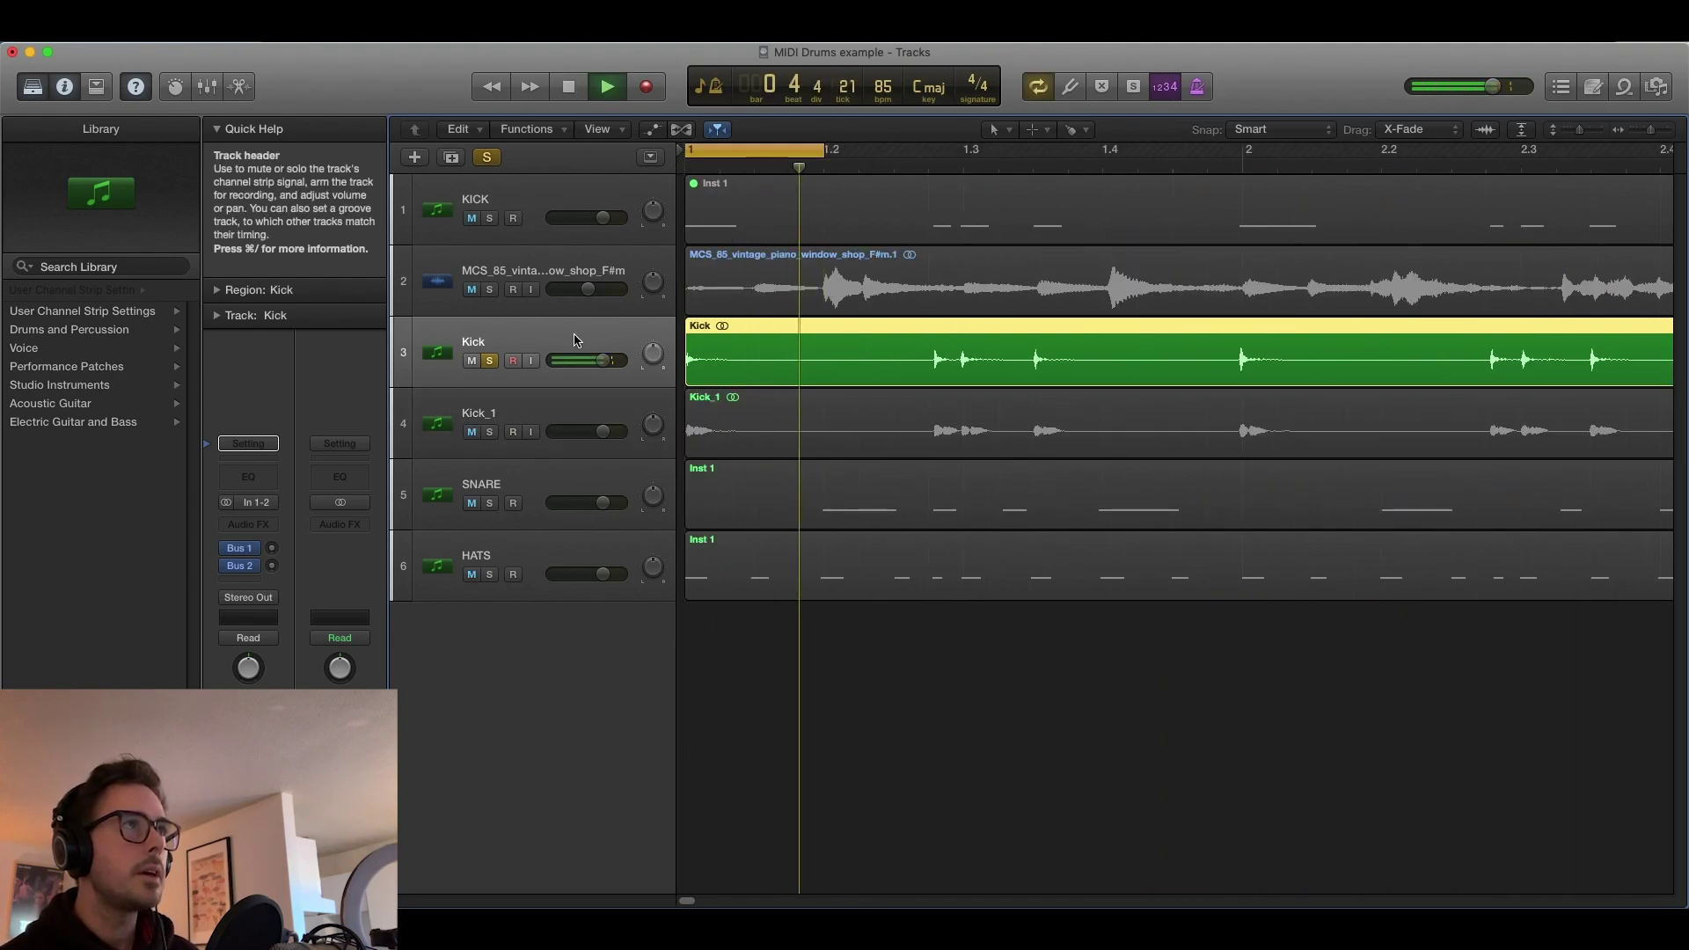
{"action": "left_click", "coordinate": [490, 434]}
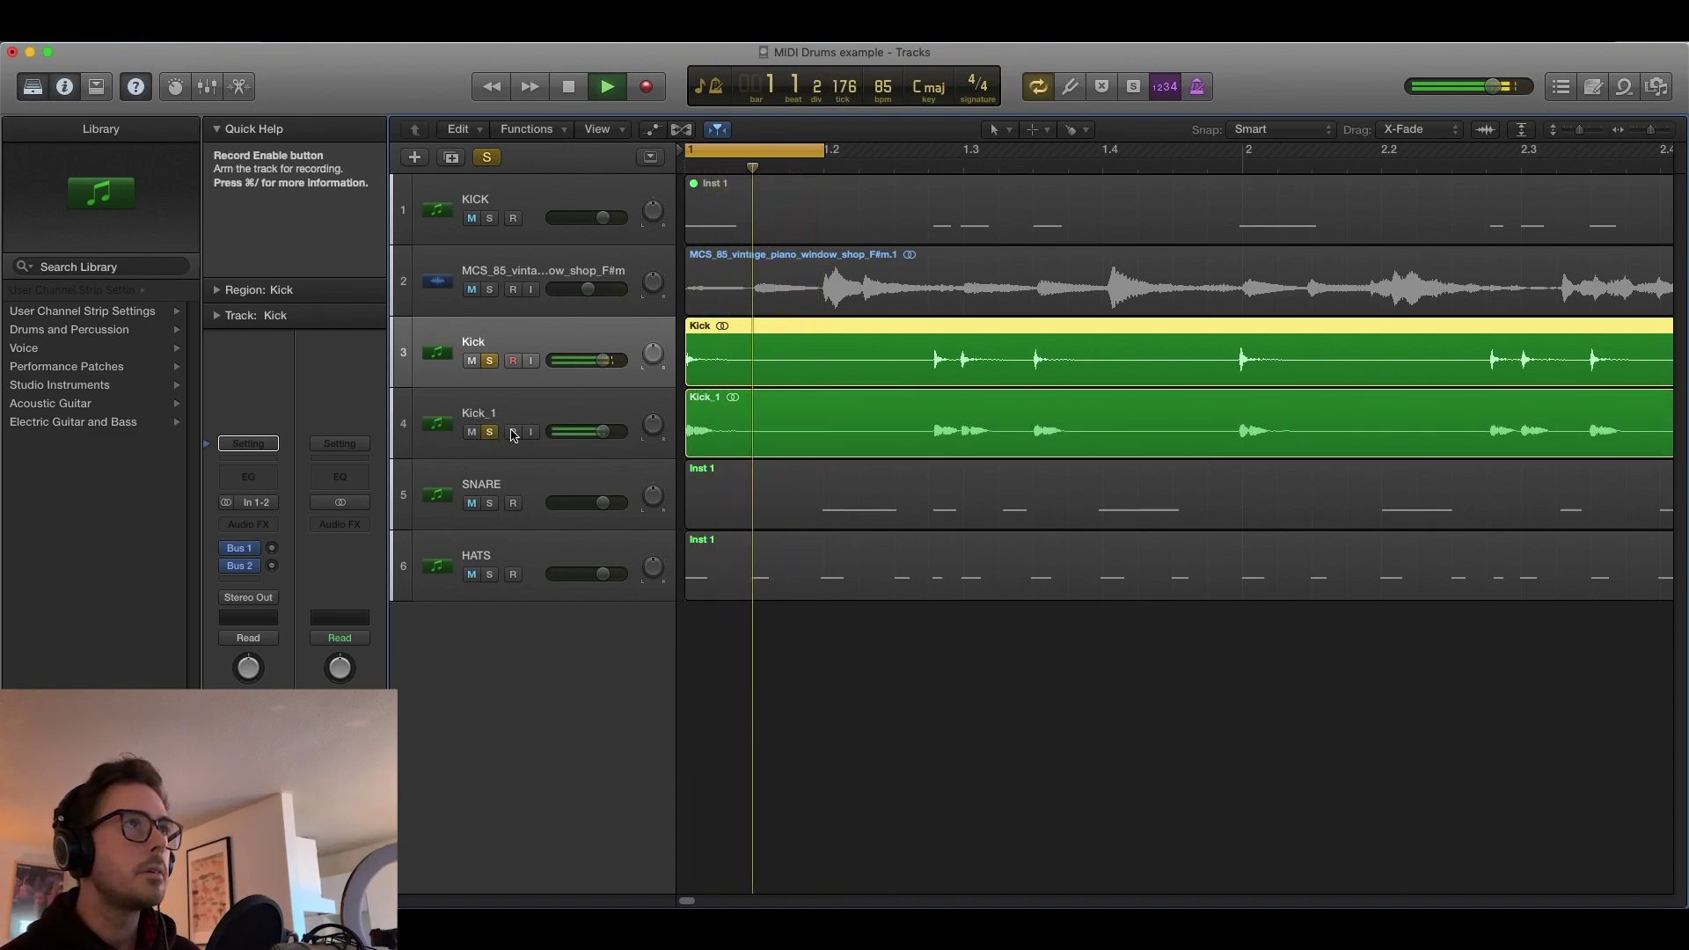
{"action": "left_click_drag", "start_coordinate": [602, 432], "coordinate": [557, 437]}
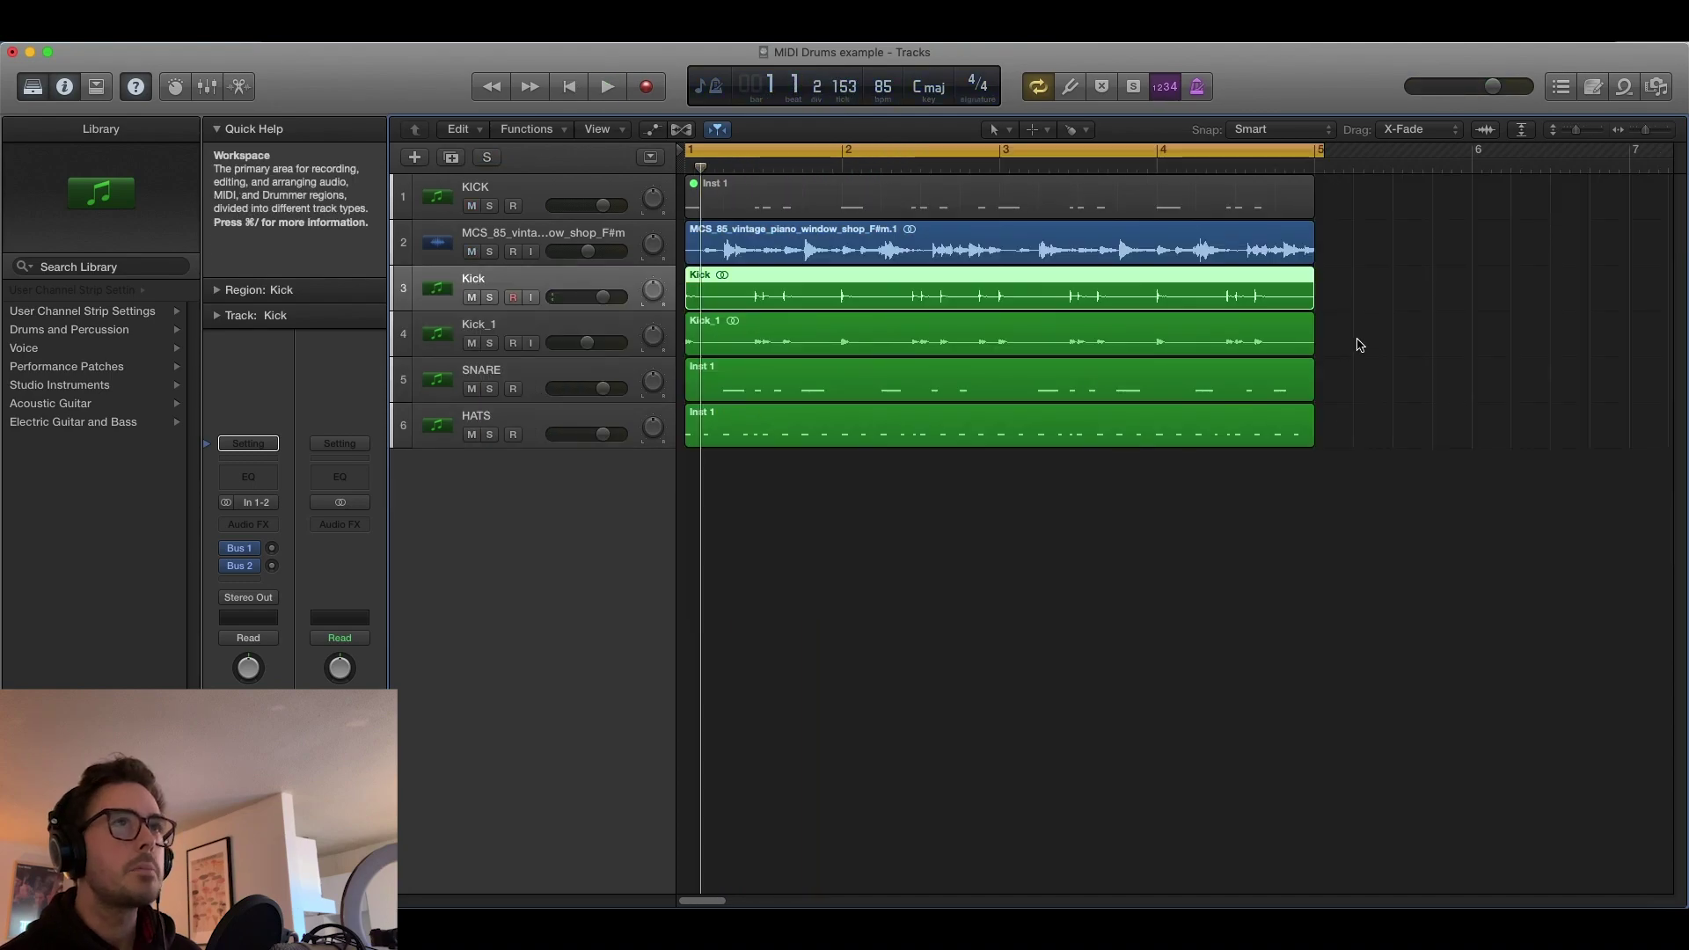
Bounce the Kick and Kick_1 regions in place together to a new track, entering the name Kick.
{"action": "left_click_drag", "start_coordinate": [1357, 340], "coordinate": [761, 297]}
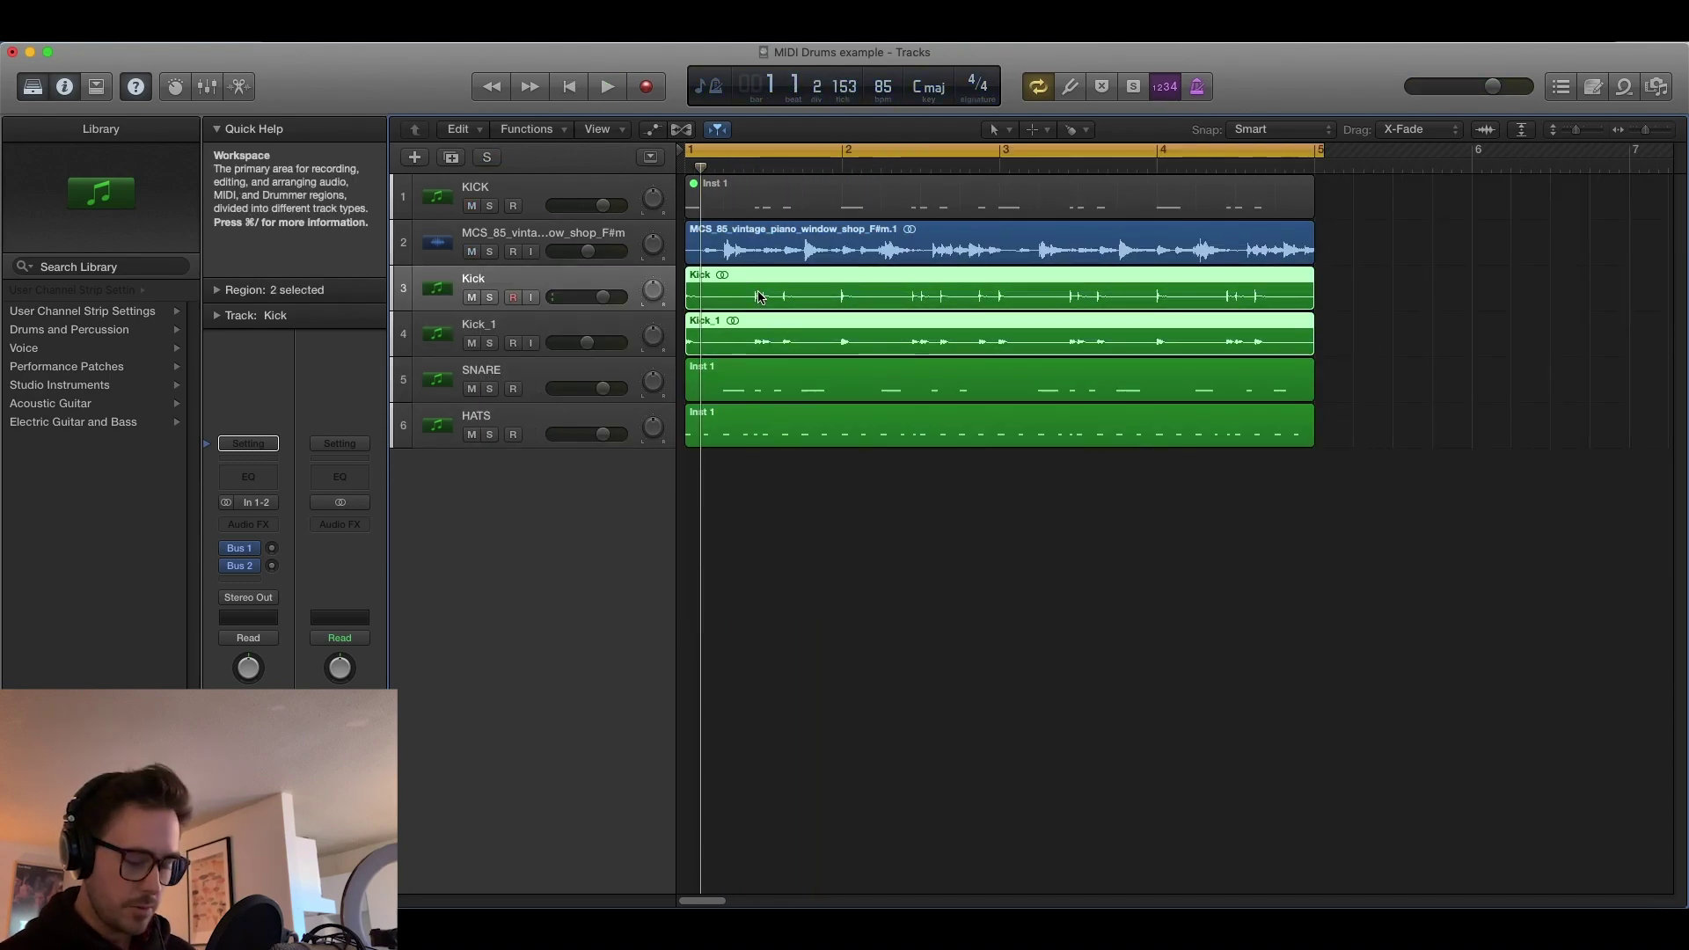
{"action": "key", "text": "ctrl+b"}
{"action": "type", "text": "K"}
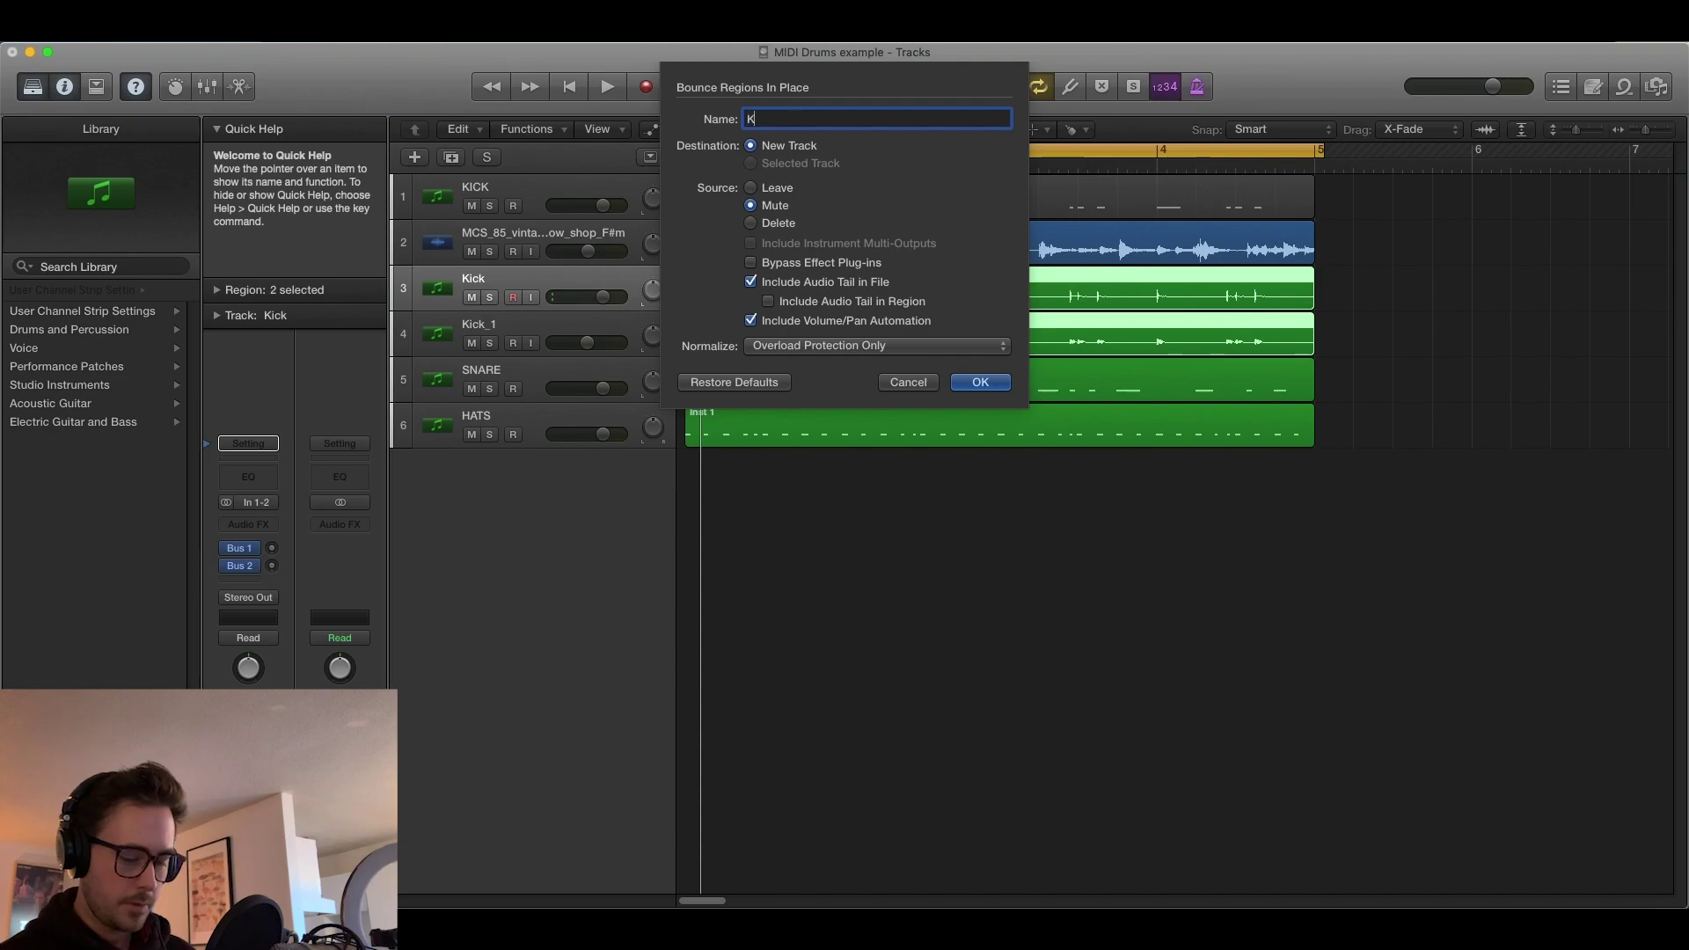
{"action": "type", "text": "ick"}
{"action": "key", "text": "Return"}
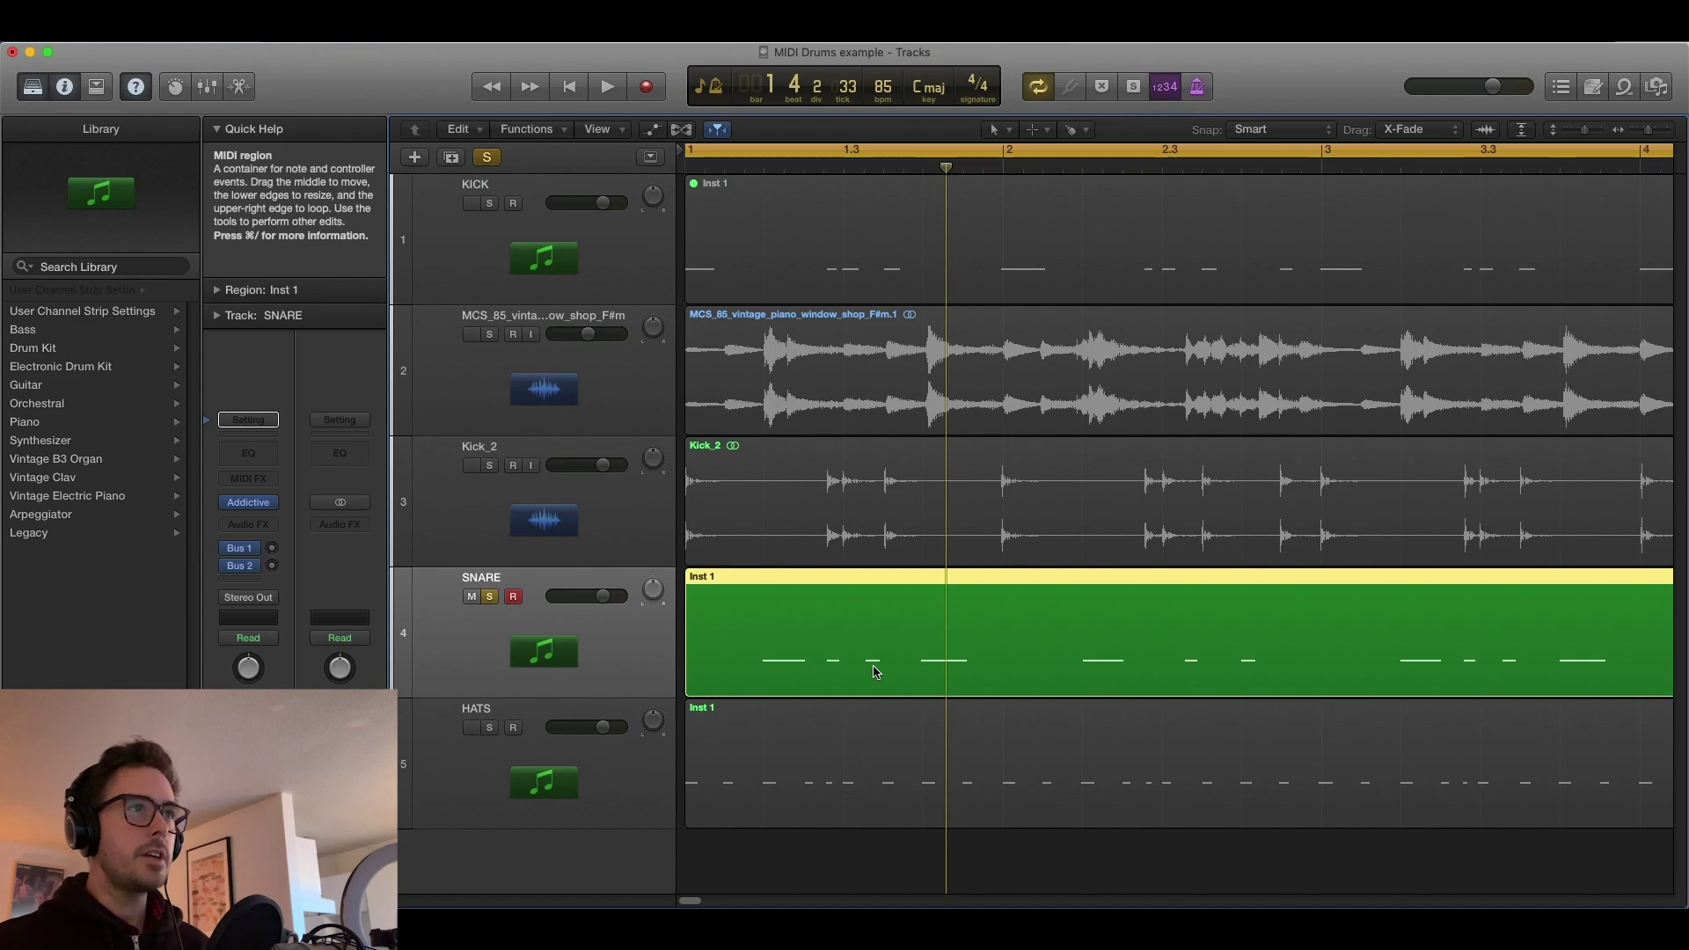
Load CLF_Snare_Arctic.wav from the sample library into Kontakt's Mapping Editor, narrow its zone to a single key and place it on C1.
{"action": "key", "text": "super+Left"}
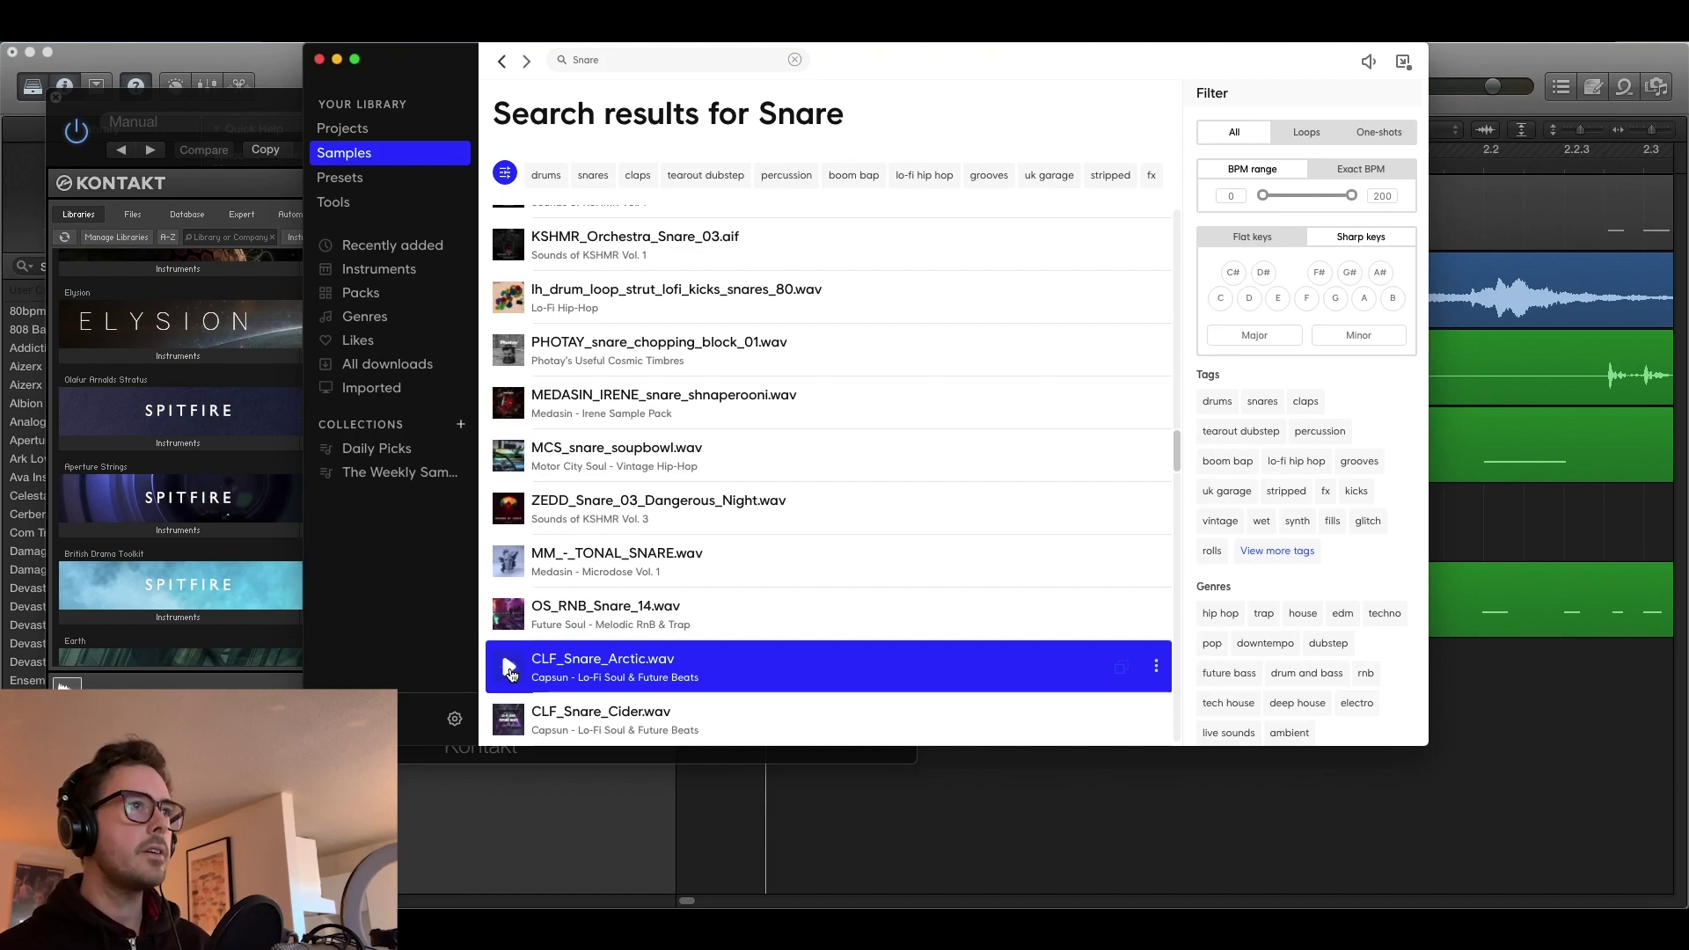
{"action": "left_click_drag", "start_coordinate": [913, 61], "coordinate": [1401, 64]}
{"action": "left_click_drag", "start_coordinate": [1096, 660], "coordinate": [556, 490]}
{"action": "left_click", "coordinate": [597, 520]}
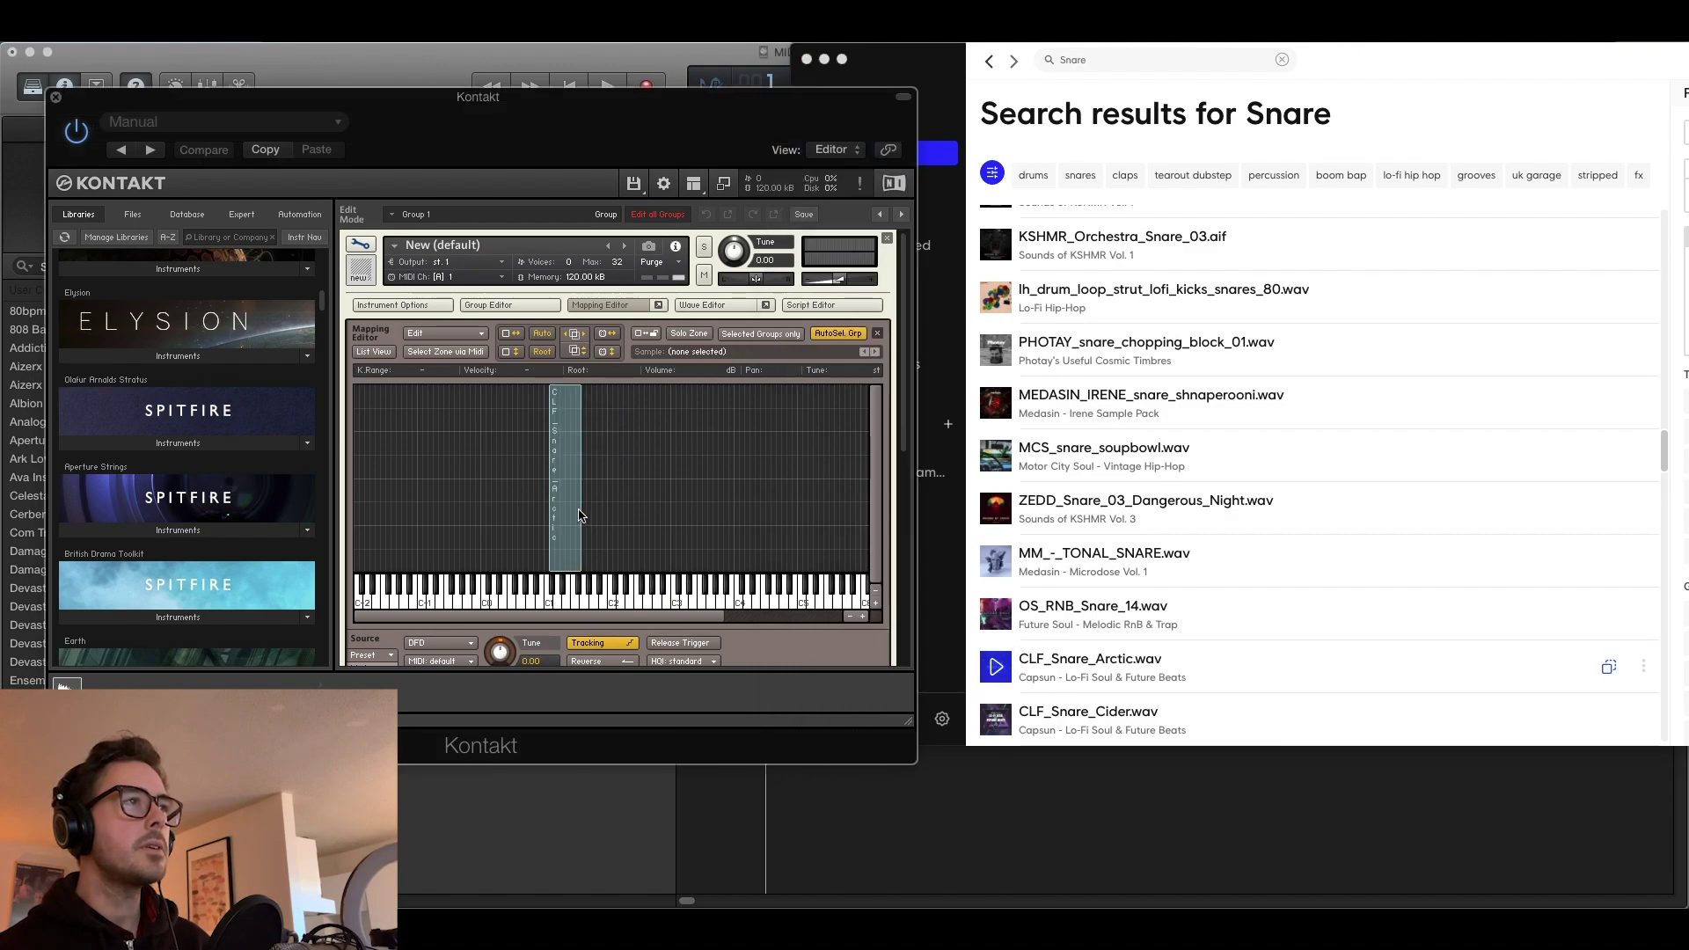
{"action": "left_click", "coordinate": [581, 484]}
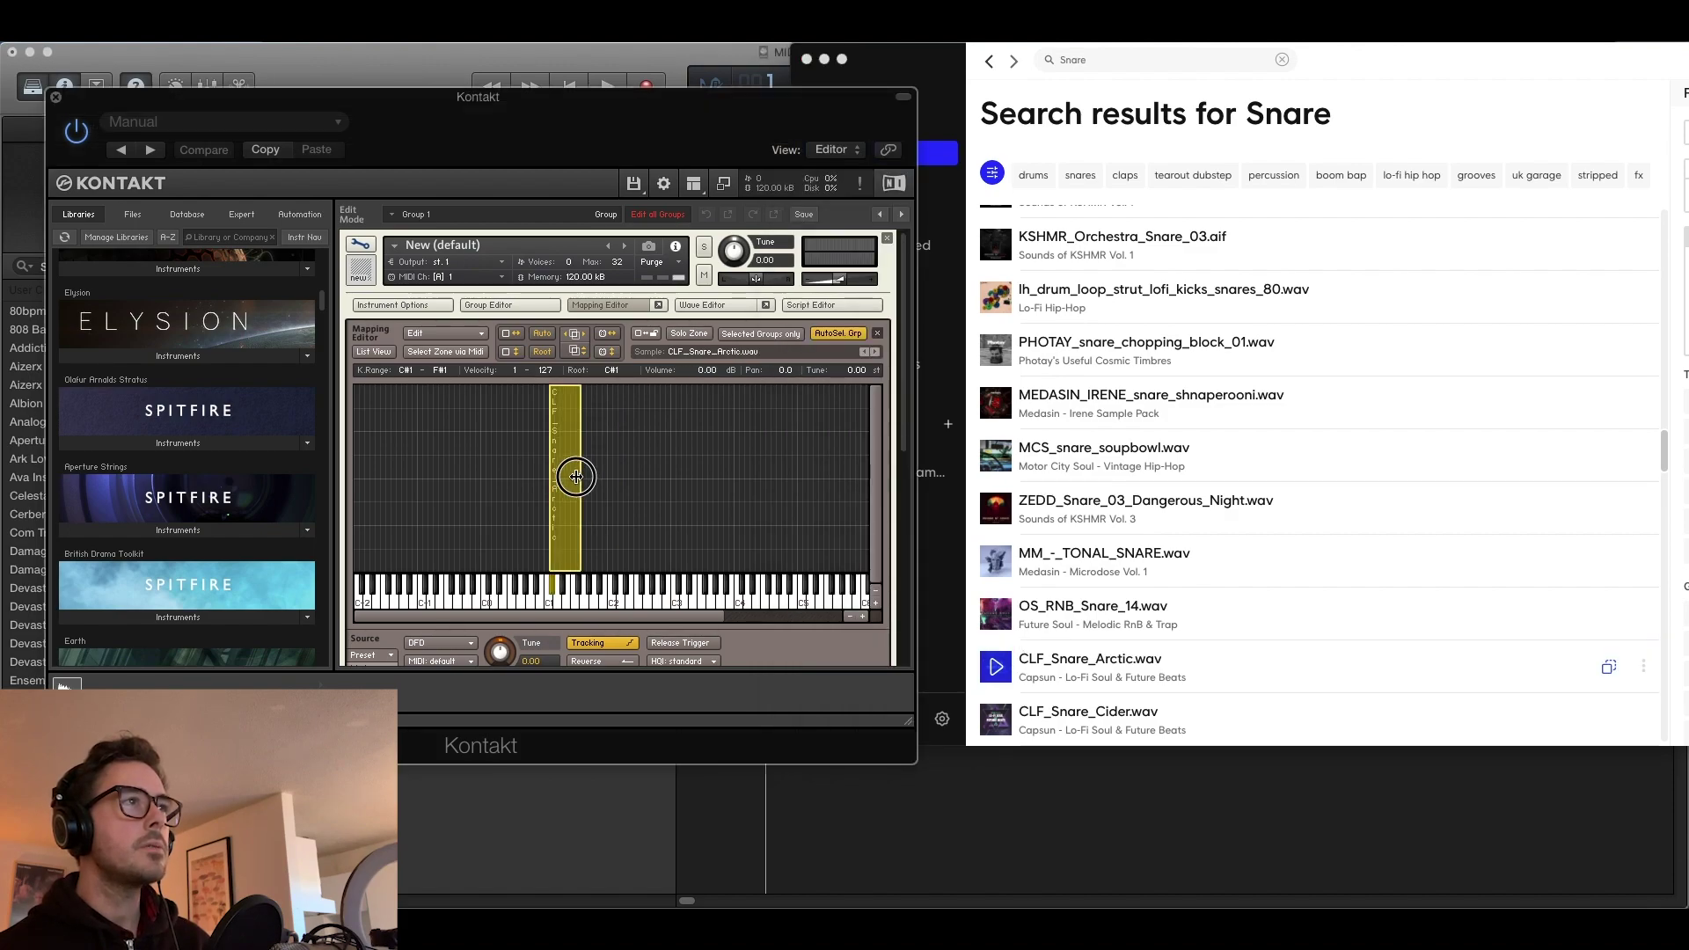
{"action": "left_click_drag", "start_coordinate": [579, 477], "coordinate": [556, 477]}
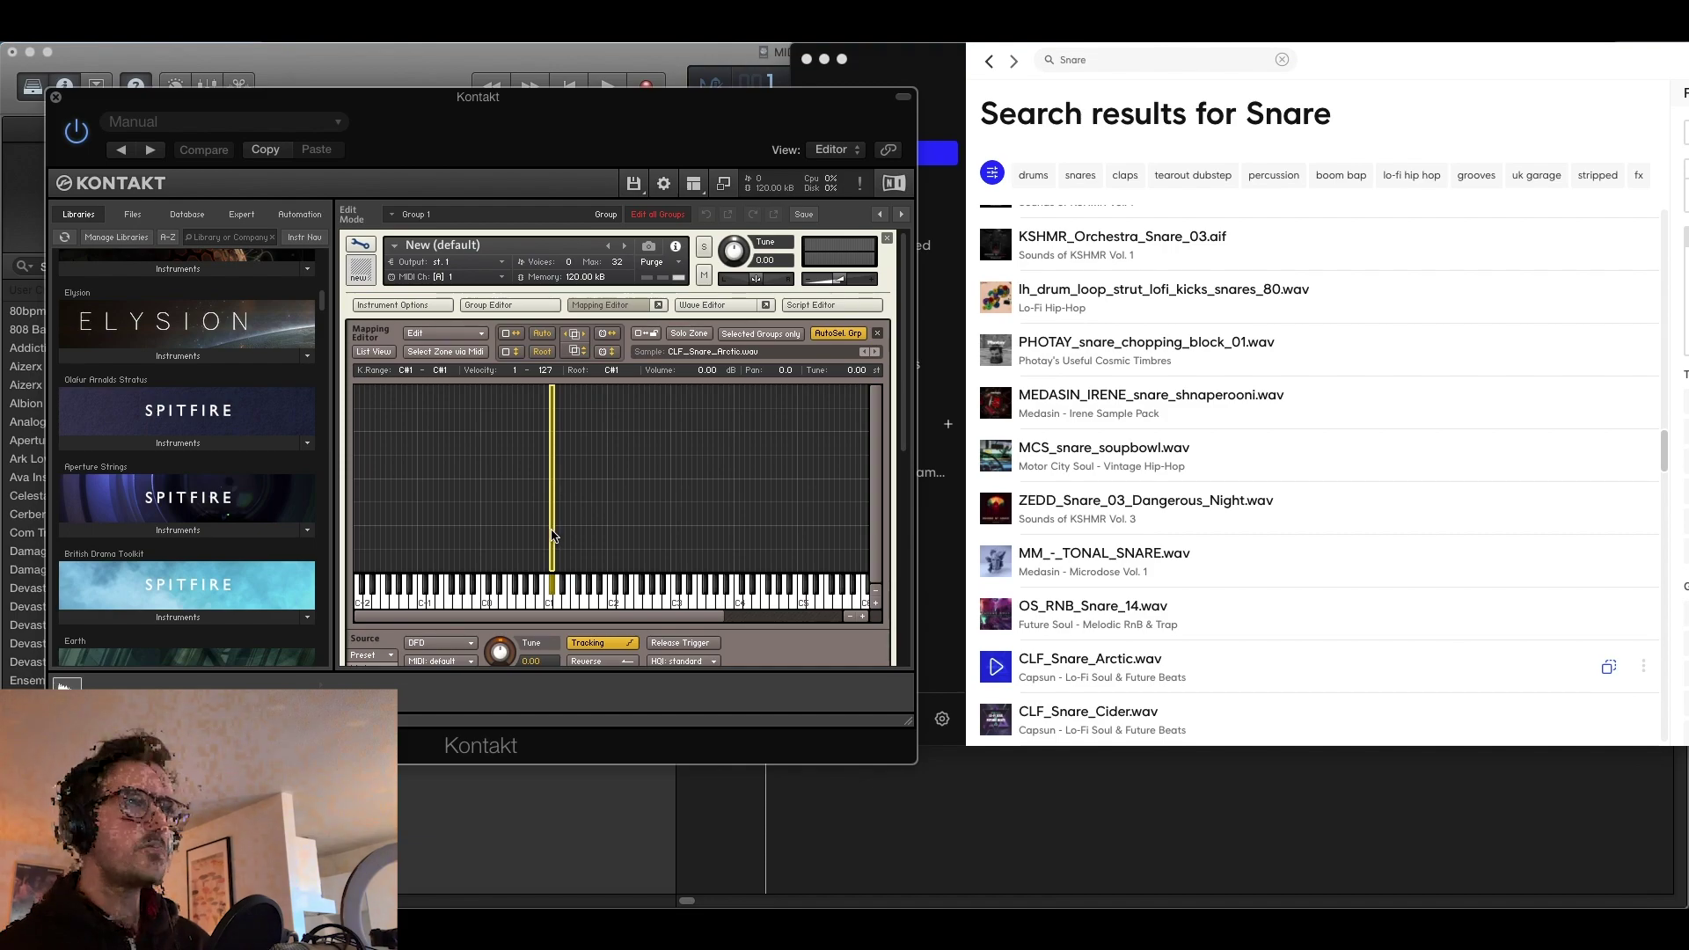
{"action": "left_click_drag", "start_coordinate": [548, 530], "coordinate": [546, 534]}
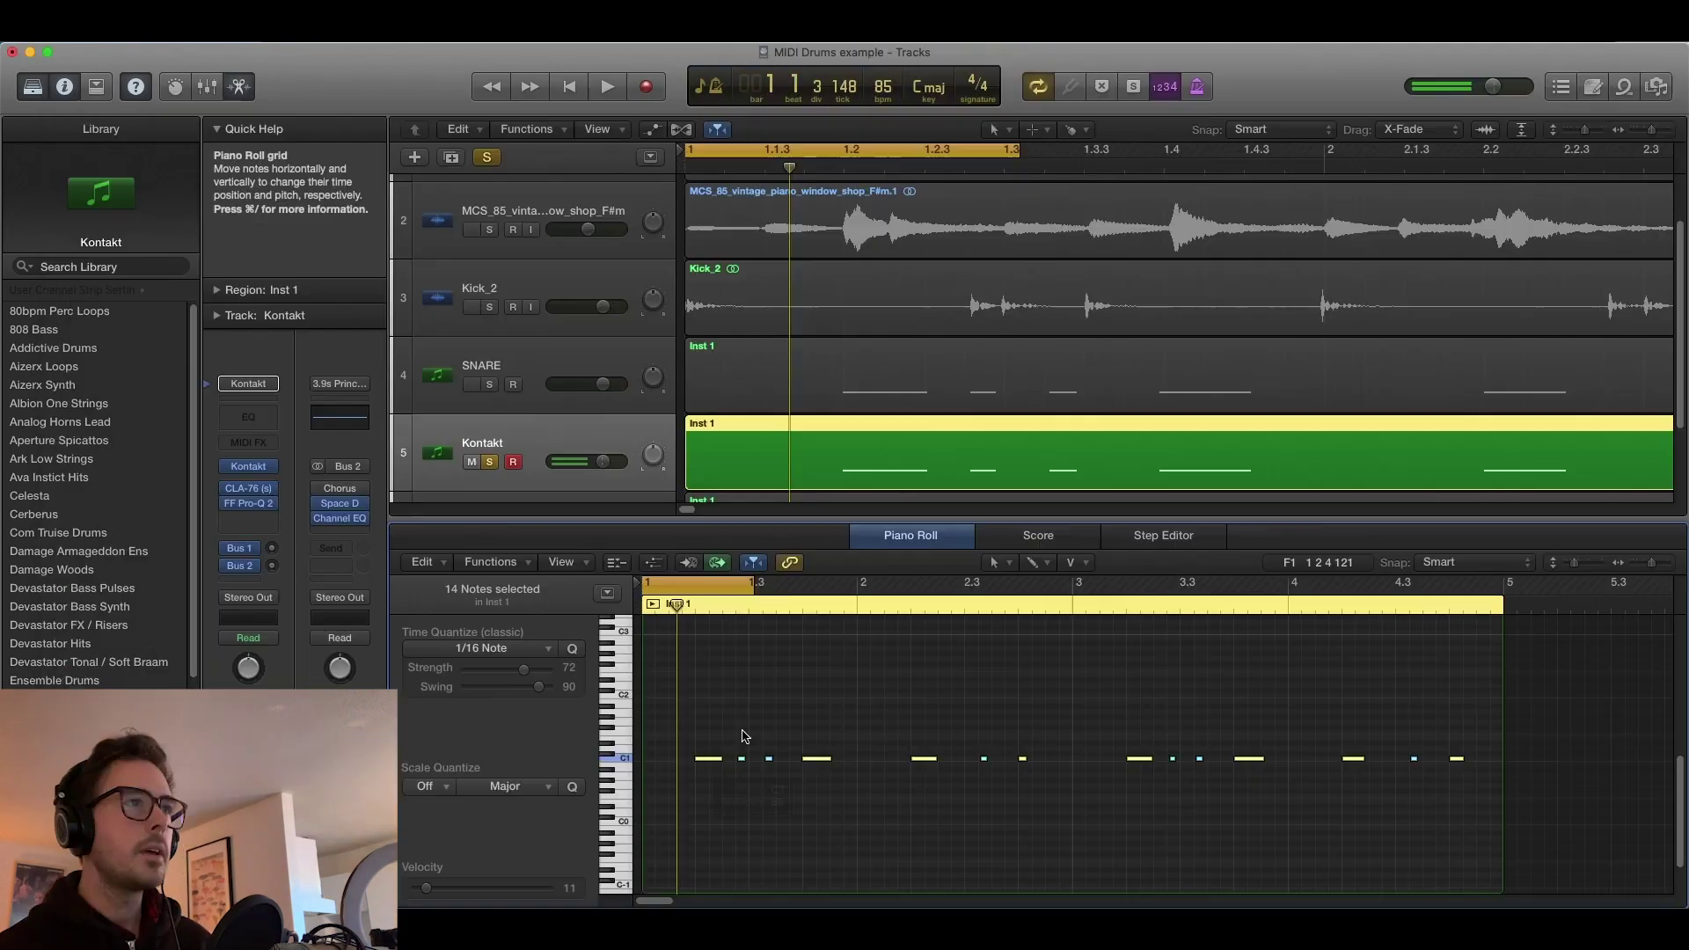
Delete the short, quiet ghost notes from the Kontakt snare region, keeping only the main hits, and close the Piano Roll.
{"action": "left_click_drag", "start_coordinate": [700, 720], "coordinate": [787, 770]}
{"action": "left_click_drag", "start_coordinate": [982, 725], "coordinate": [995, 767]}
{"action": "left_click_drag", "start_coordinate": [1170, 741], "coordinate": [1227, 781]}
{"action": "left_click_drag", "start_coordinate": [1400, 737], "coordinate": [1422, 770]}
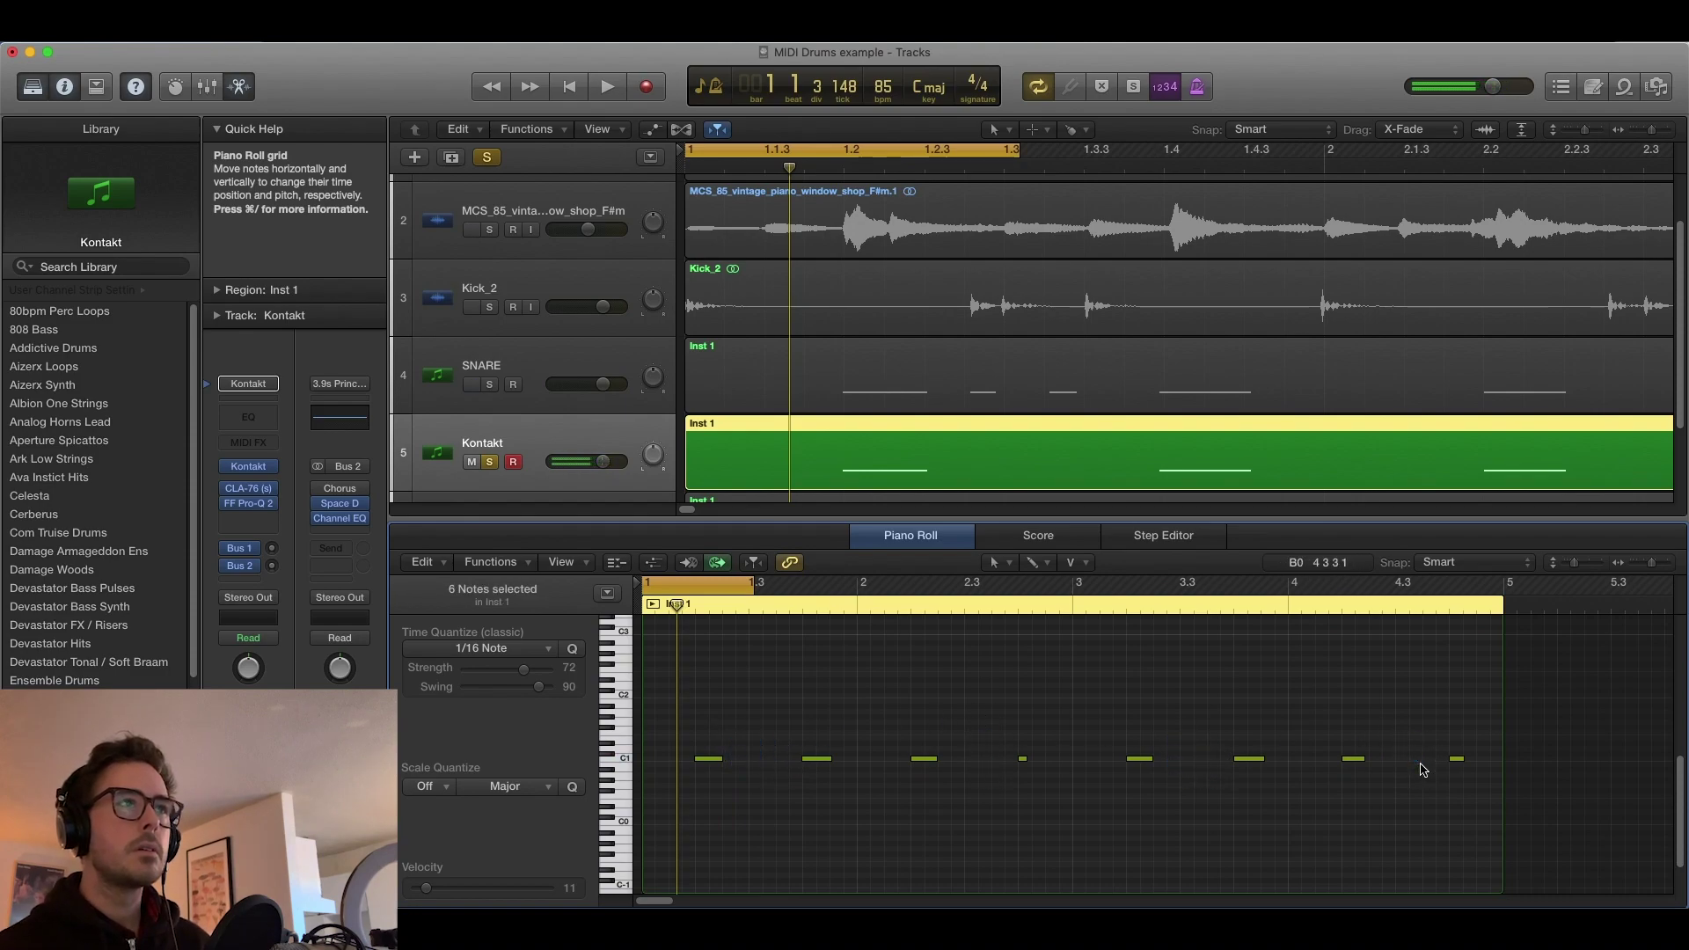
{"action": "key", "text": "e"}
Turn off the cycle range, solo SNARE together with the Kontakt track and listen to the layered snare.
{"action": "key", "text": "c"}
{"action": "left_click", "coordinate": [490, 454]}
{"action": "key", "text": "space"}
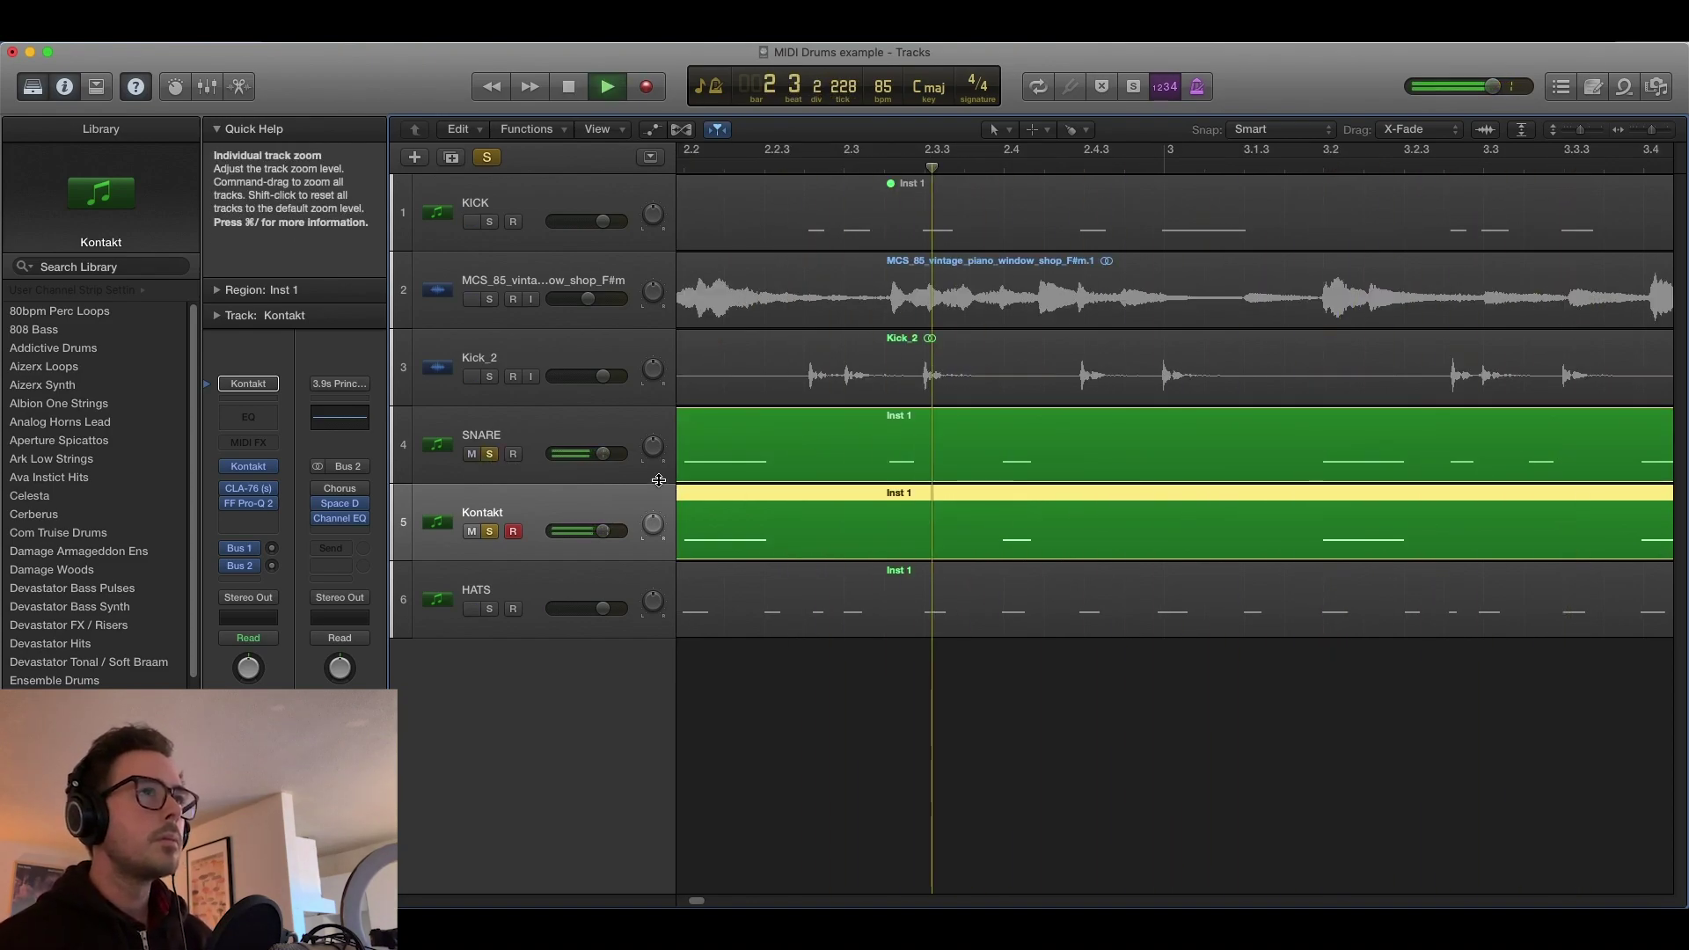
{"action": "key", "text": "space"}
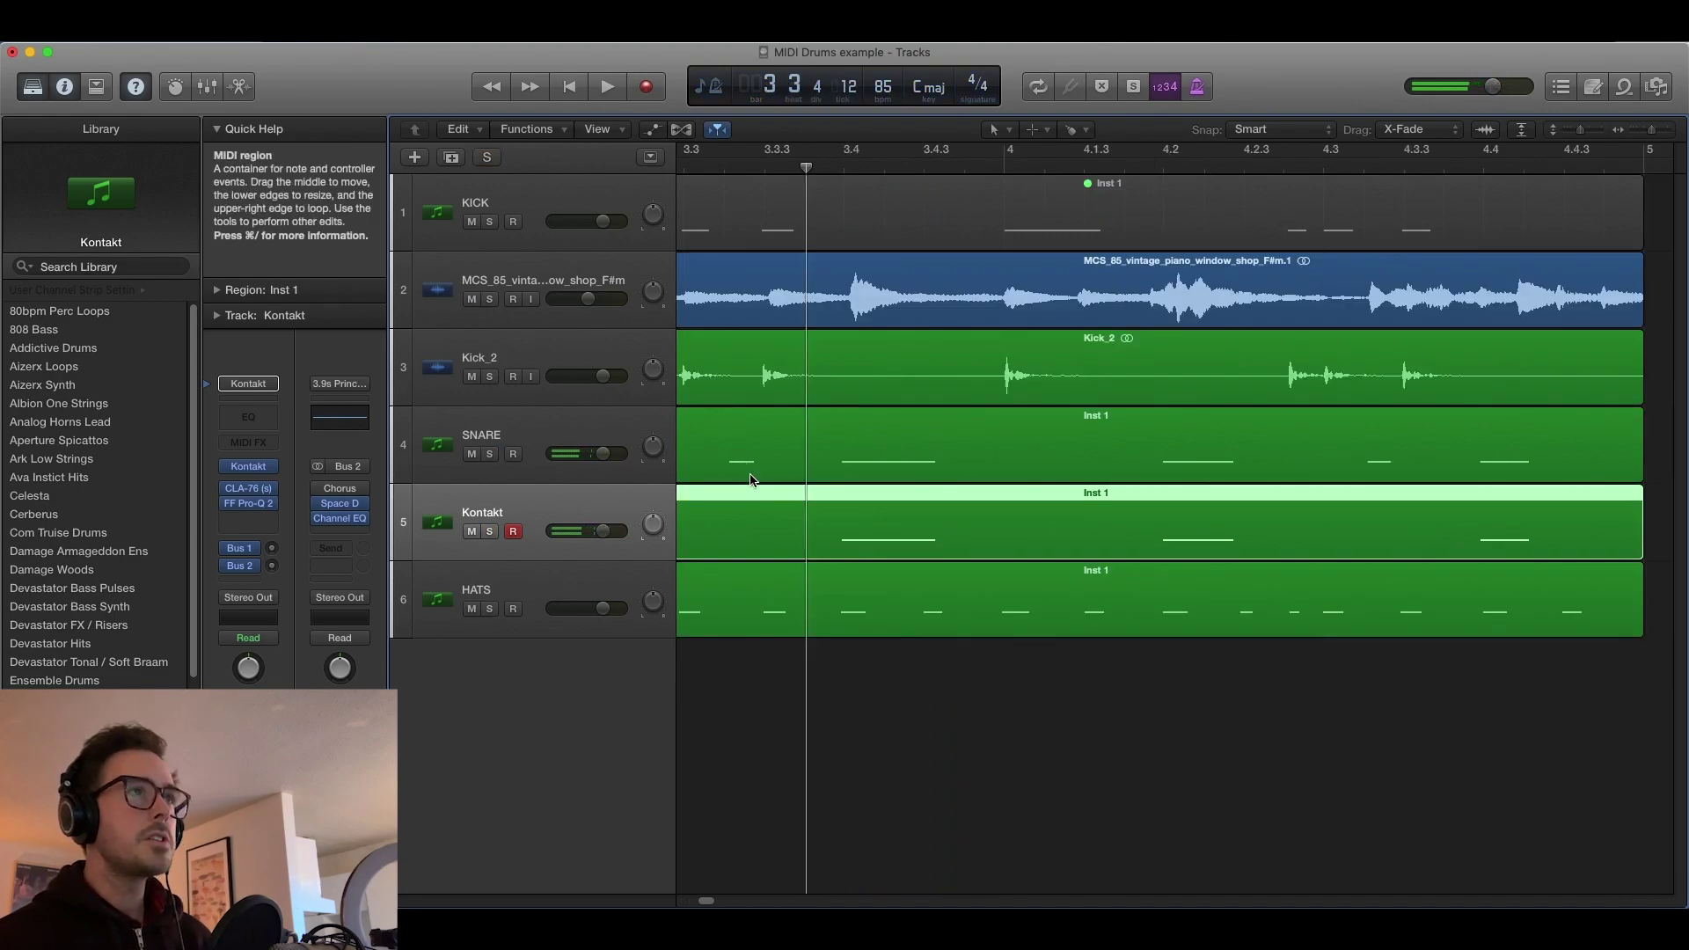
Bounce the SNARE and Kontakt regions to audio named Snare 1 and Snare 2.
{"action": "key", "text": "super+Left"}
{"action": "scroll", "coordinate": [757, 482], "scroll_direction": "left", "scroll_amount": 5}
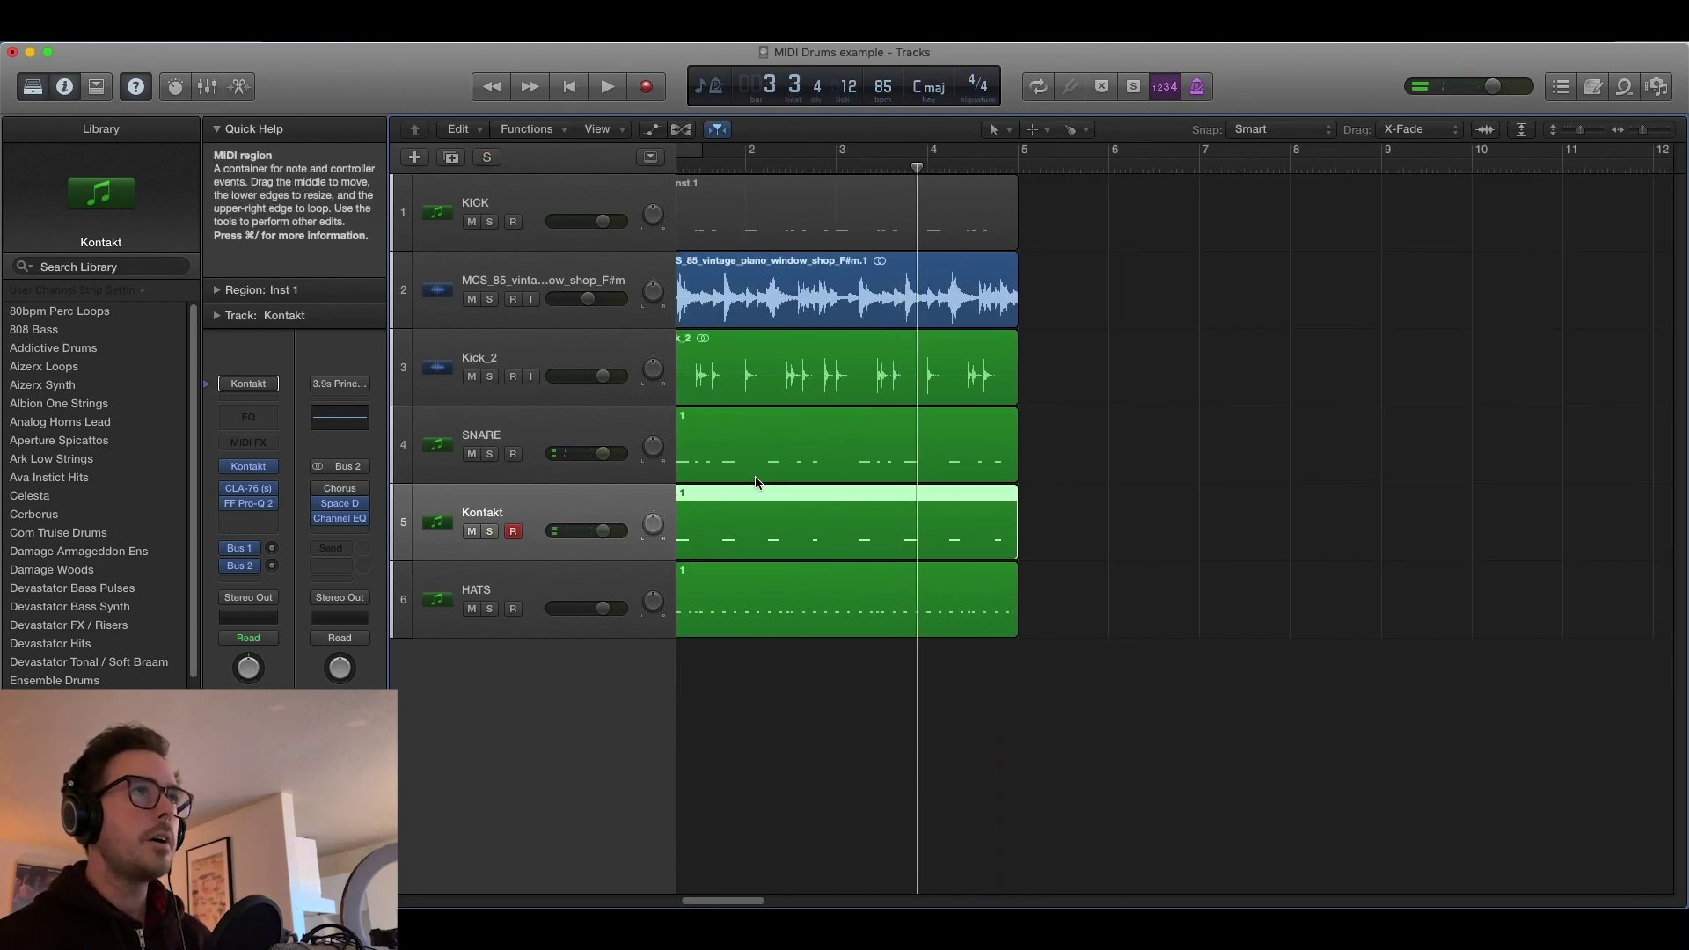
{"action": "left_click", "coordinate": [921, 446]}
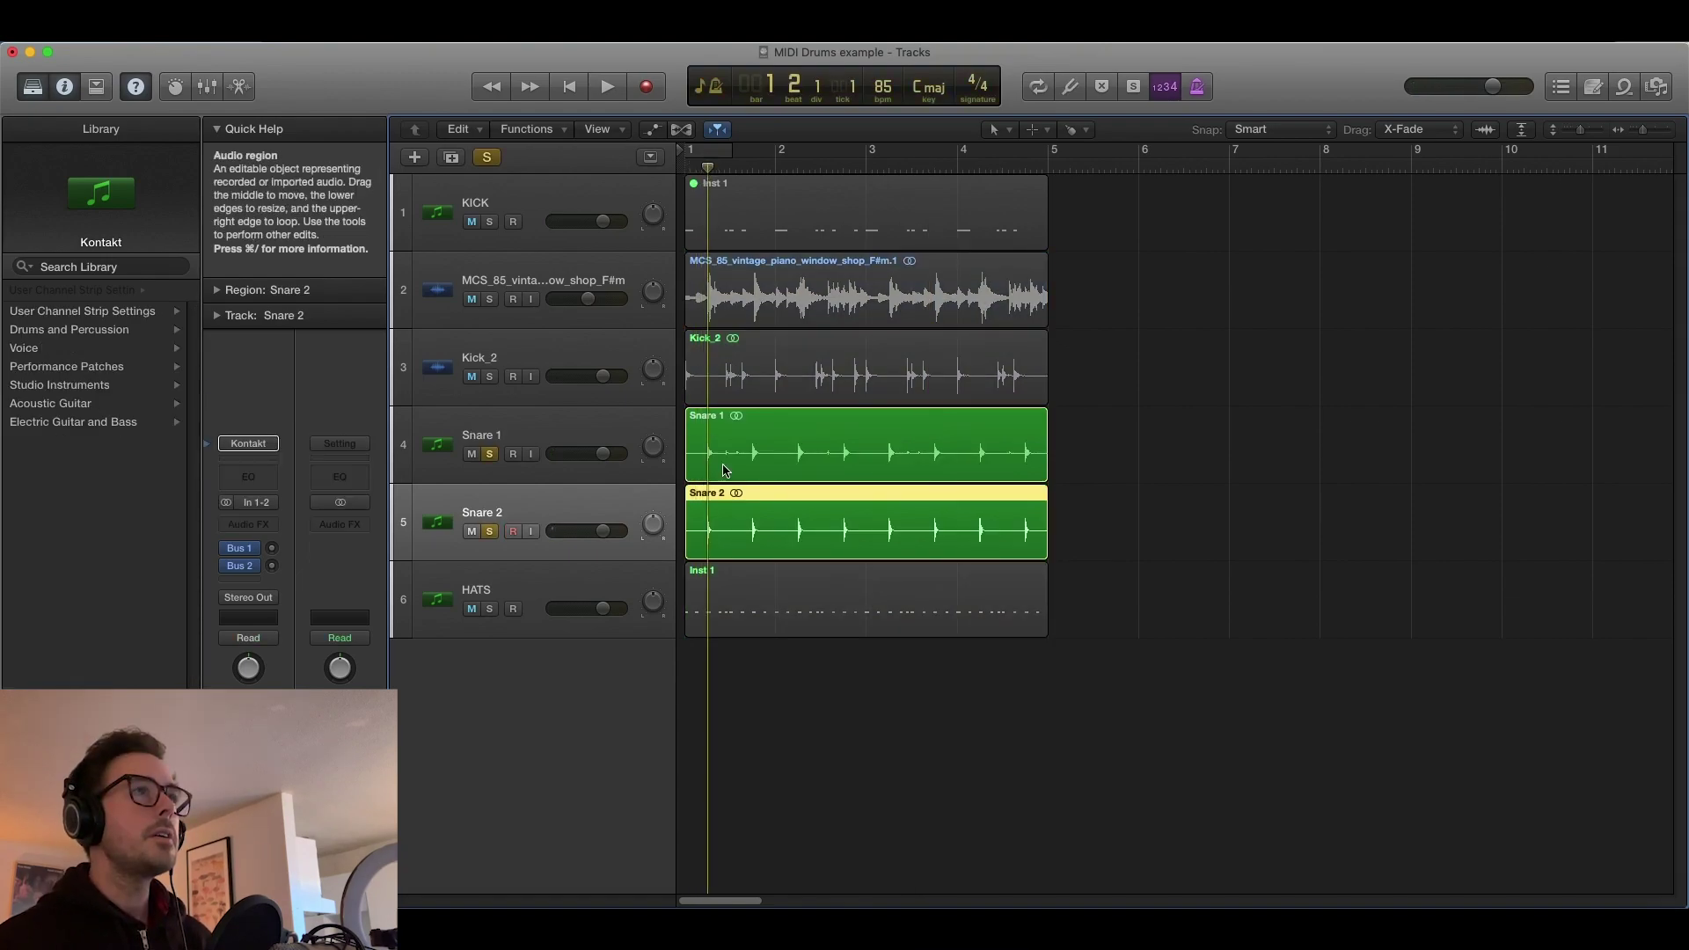
Shift the Snare 2 region slightly later so its first transient lines up with the one on Snare 1.
{"action": "key", "text": "super+Right"}
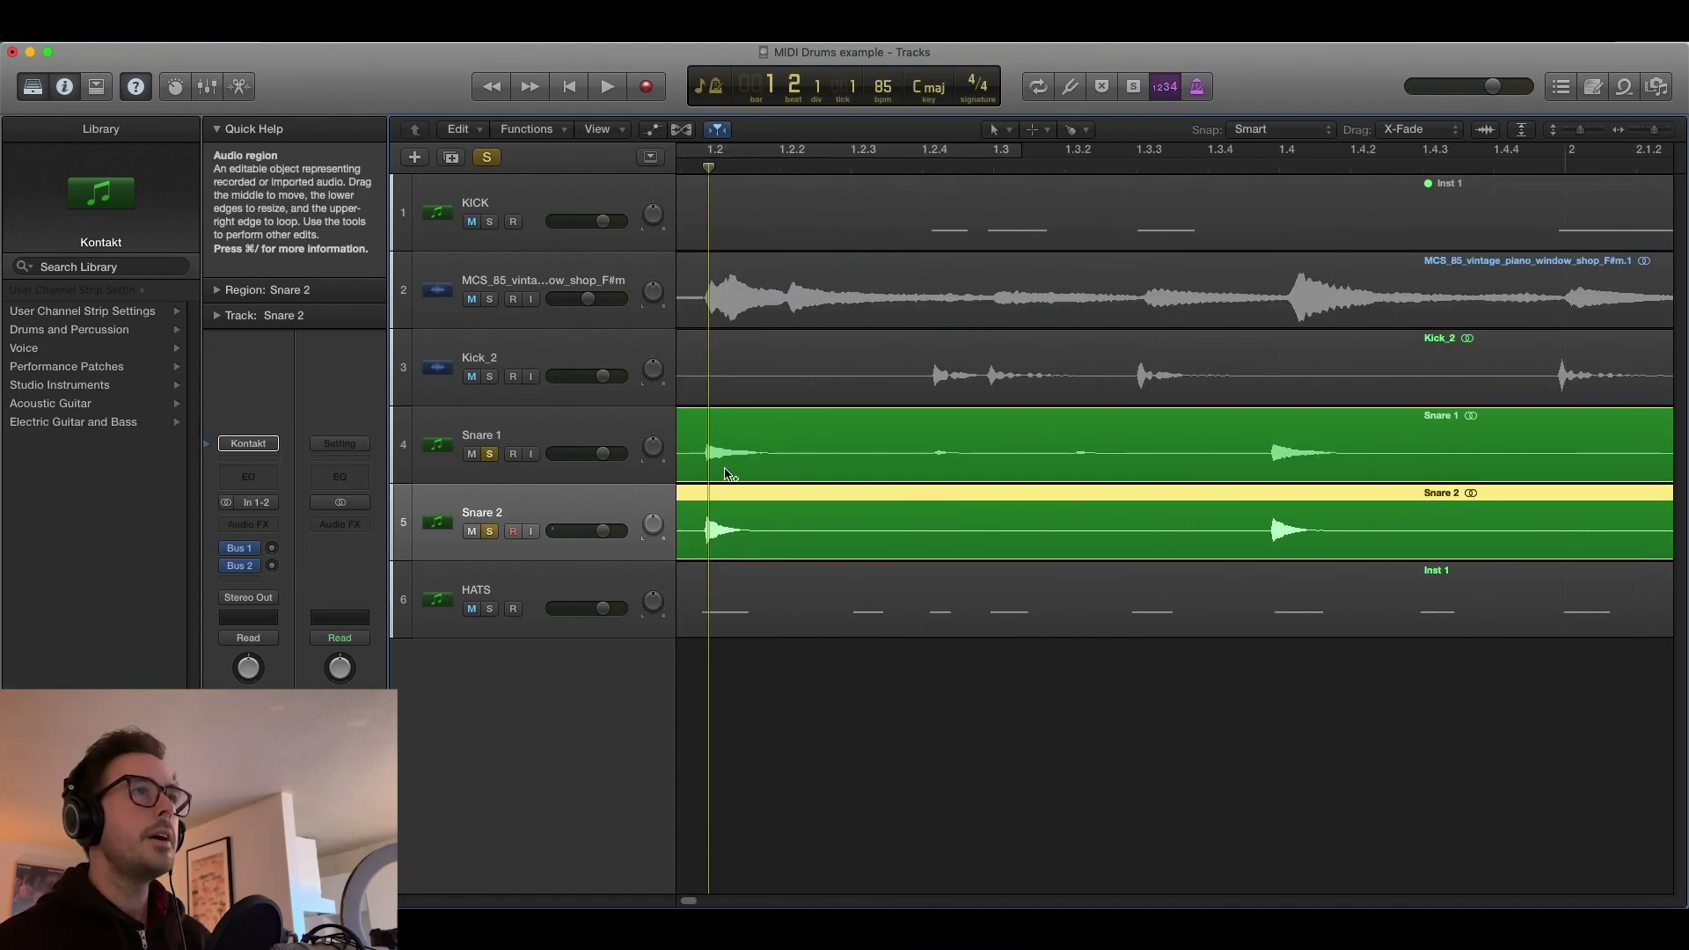
{"action": "key", "text": "super+Right"}
{"action": "key", "text": "super+Right"}
{"action": "key", "text": "super+Right"}
{"action": "key", "text": "super+Right"}
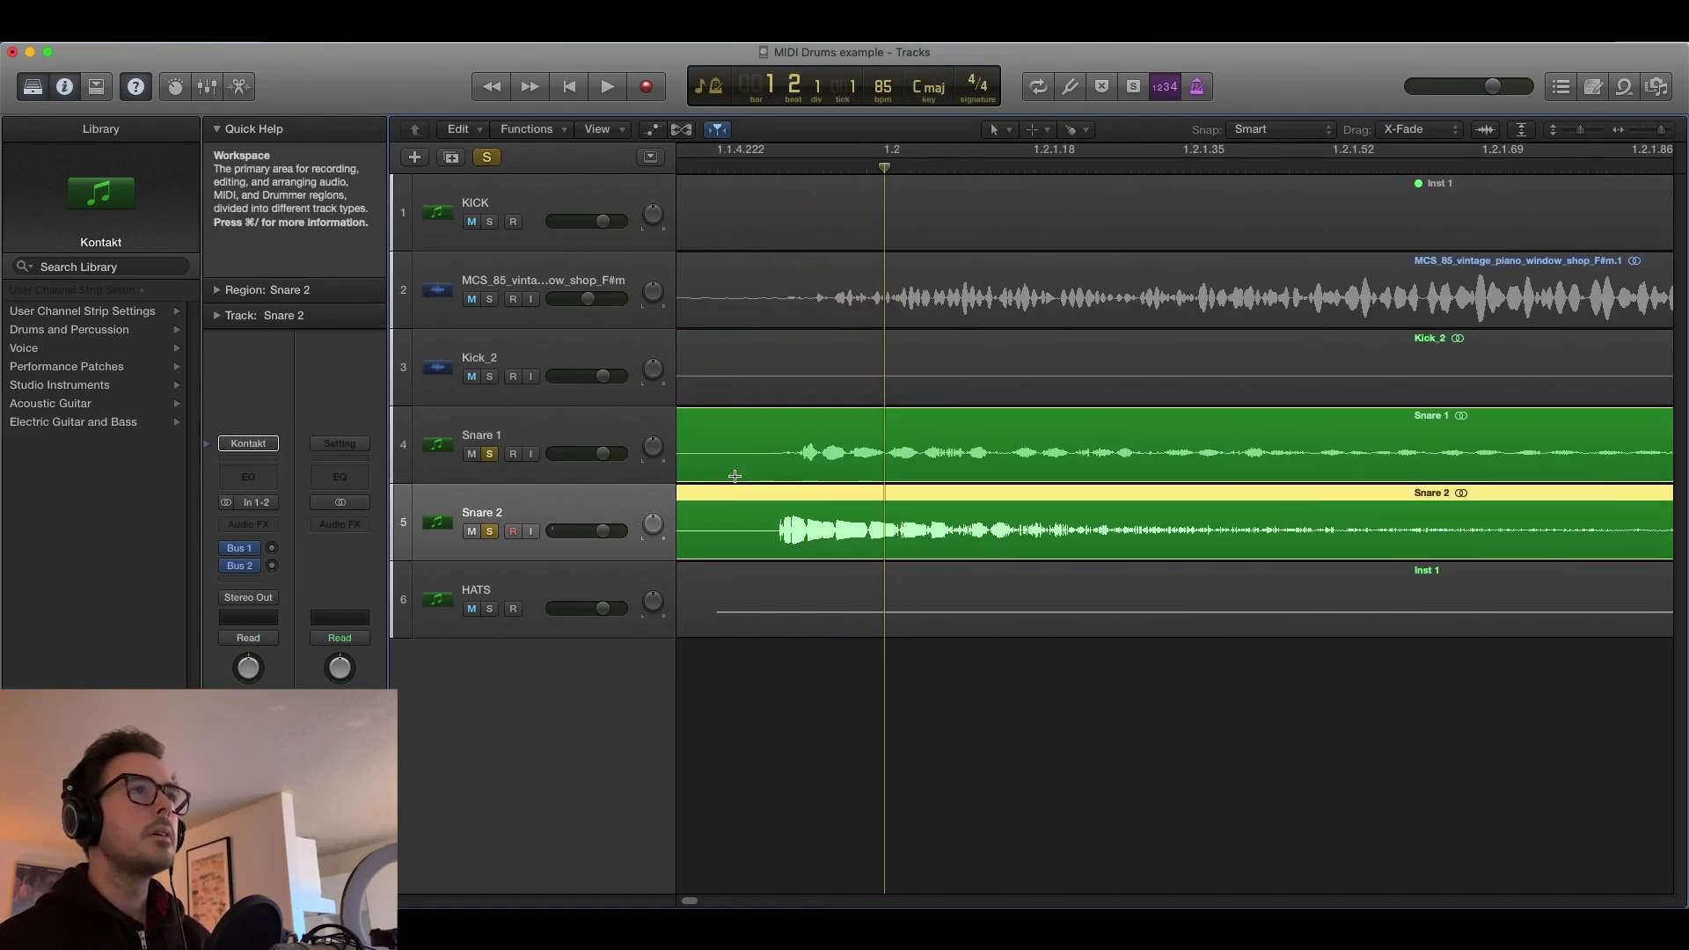
{"action": "key", "text": "super+Right"}
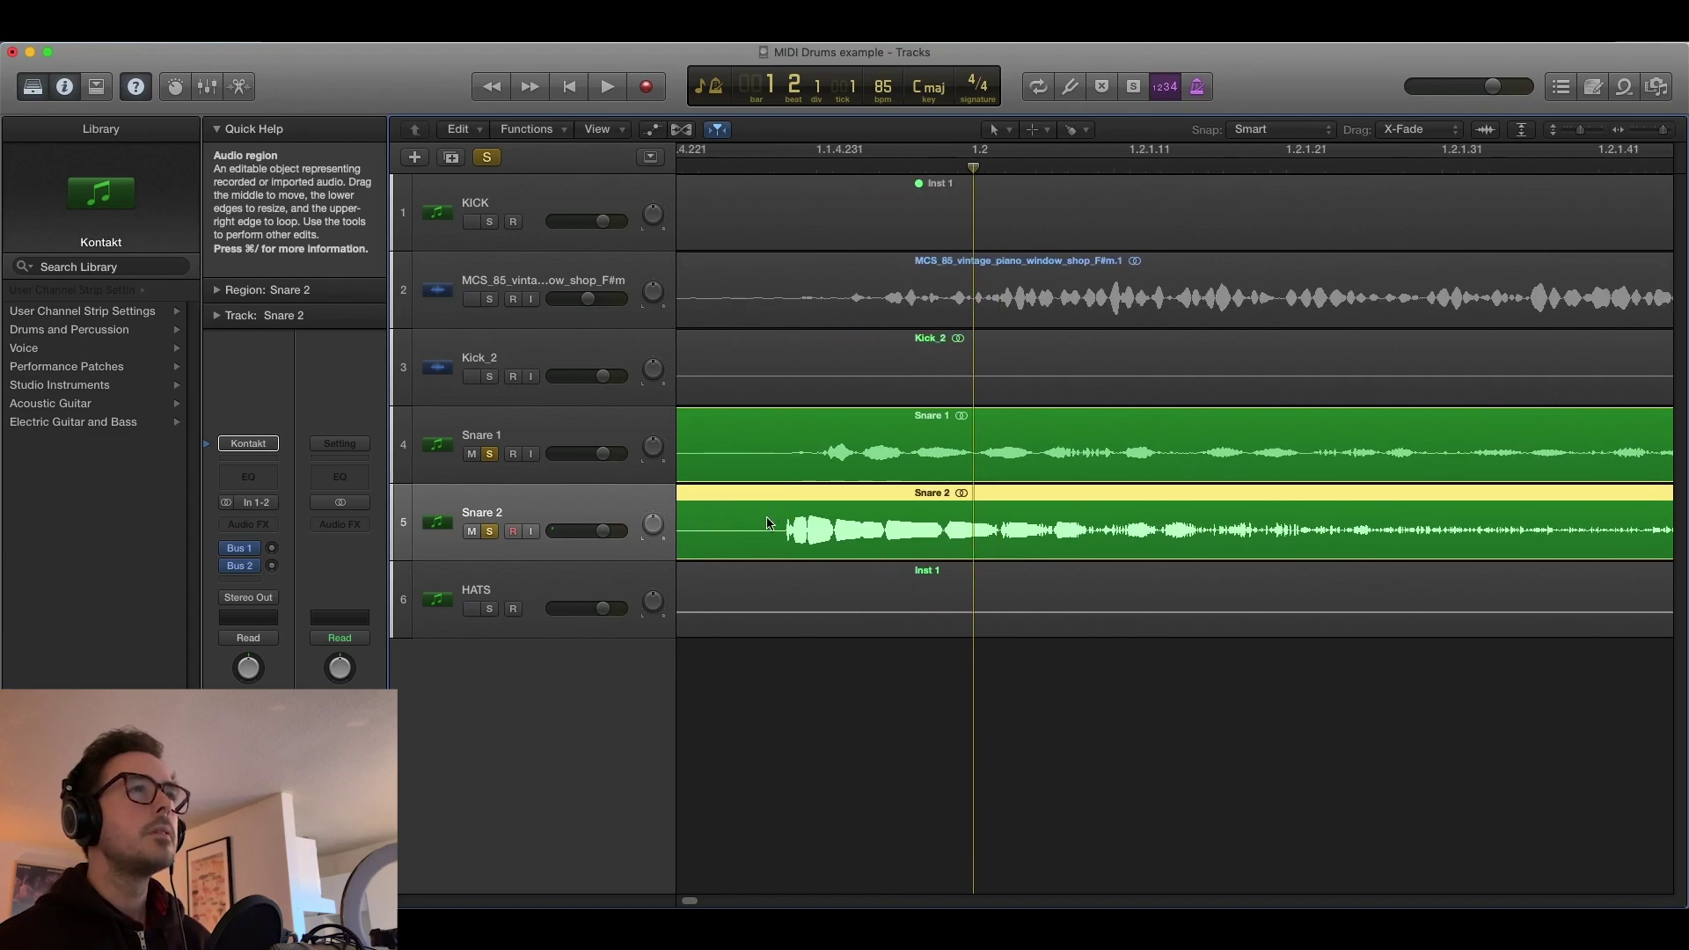
{"action": "left_click_drag", "start_coordinate": [762, 534], "coordinate": [802, 536]}
Play the two soloed snare tracks together from just before the first hit to check their alignment.
{"action": "key", "text": "super+Left"}
{"action": "key", "text": "super+Left"}
{"action": "key", "text": "super+Left"}
{"action": "left_click", "coordinate": [808, 167]}
{"action": "key", "text": "space"}
{"action": "key", "text": "super+Left"}
{"action": "key", "text": "super+Left"}
{"action": "key", "text": "super+Left"}
{"action": "key", "text": "super+Left"}
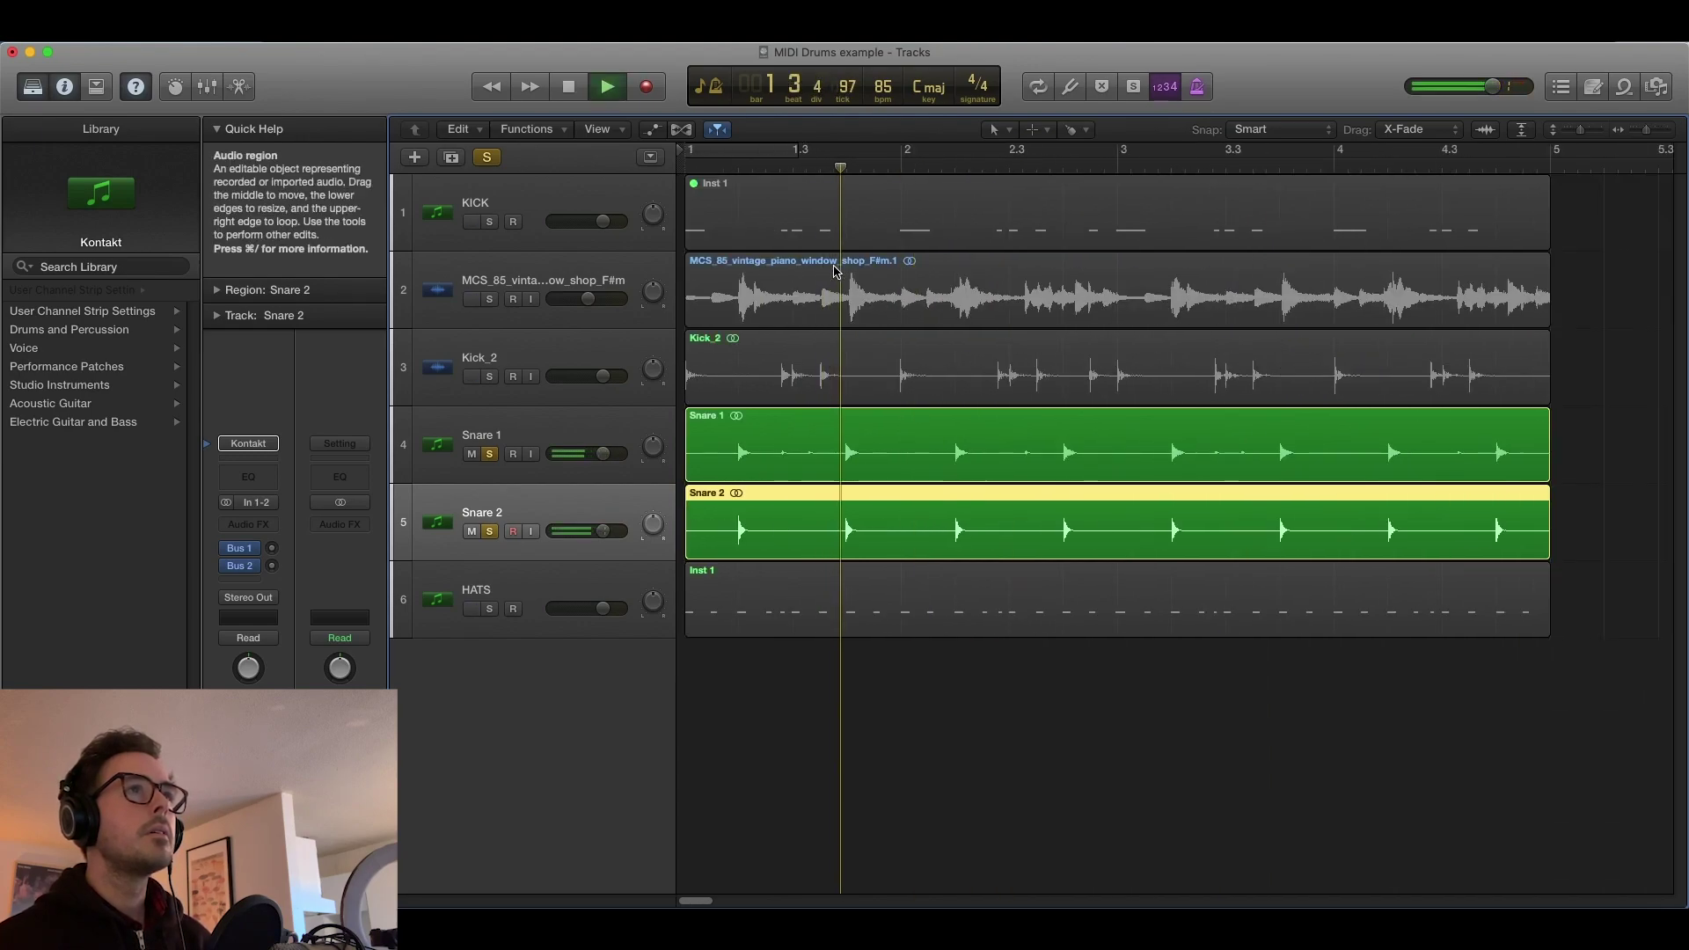
Loop the opening bars with a cycle range and lower the Snare 2 track's volume to balance it in the full mix.
{"action": "left_click_drag", "start_coordinate": [604, 534], "coordinate": [594, 530]}
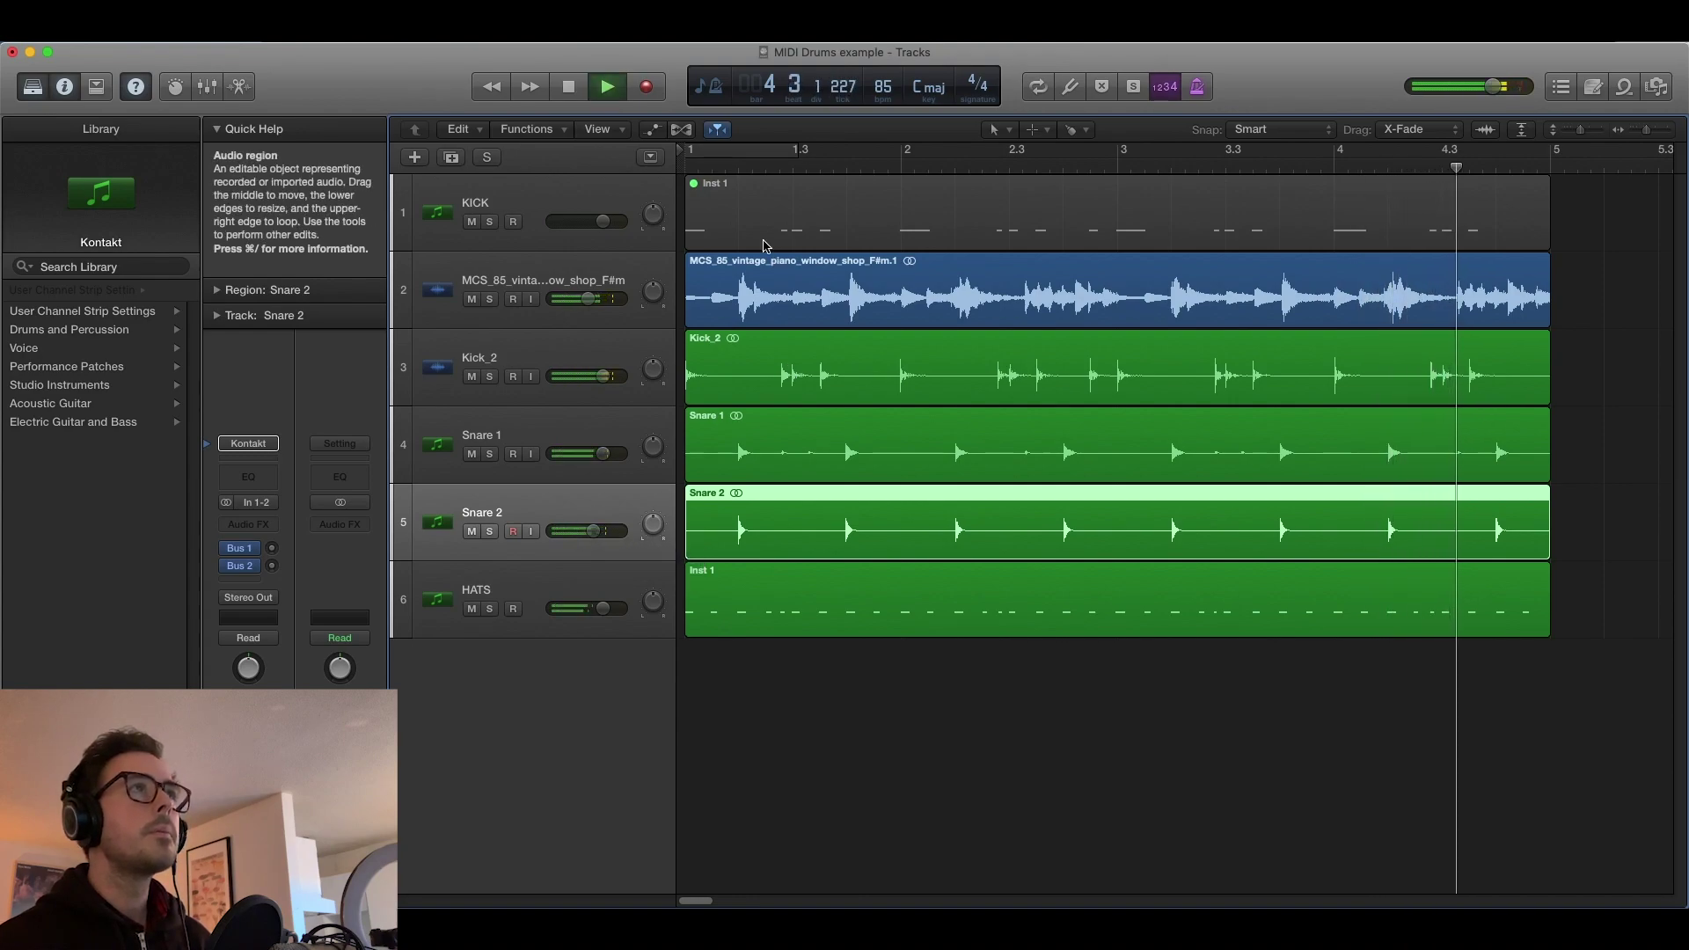
{"action": "left_click_drag", "start_coordinate": [736, 155], "coordinate": [982, 155]}
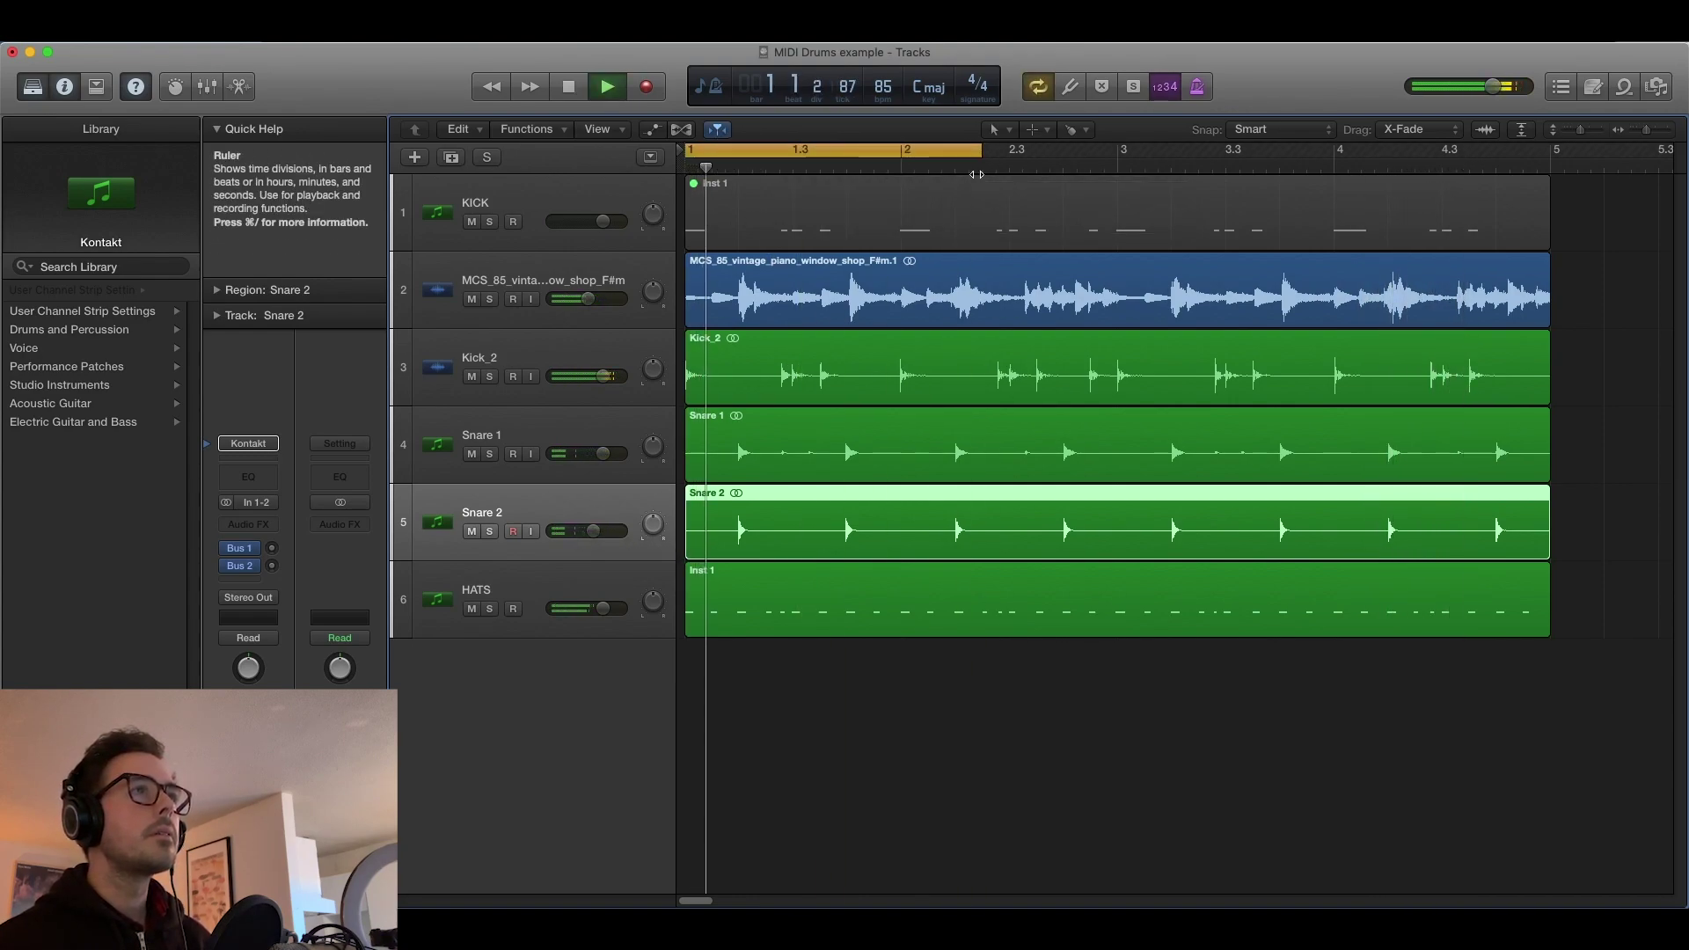
{"action": "mouse_move", "coordinate": [594, 531]}
{"action": "left_mouse_down"}
{"action": "mouse_move", "coordinate": [567, 529]}
{"action": "mouse_move", "coordinate": [589, 530]}
{"action": "left_mouse_up"}
{"action": "key", "text": "space"}
Bounce the Snare 1 and Snare 2 regions in place together to a new track named Snare.
{"action": "left_click", "coordinate": [930, 464], "text": "shift"}
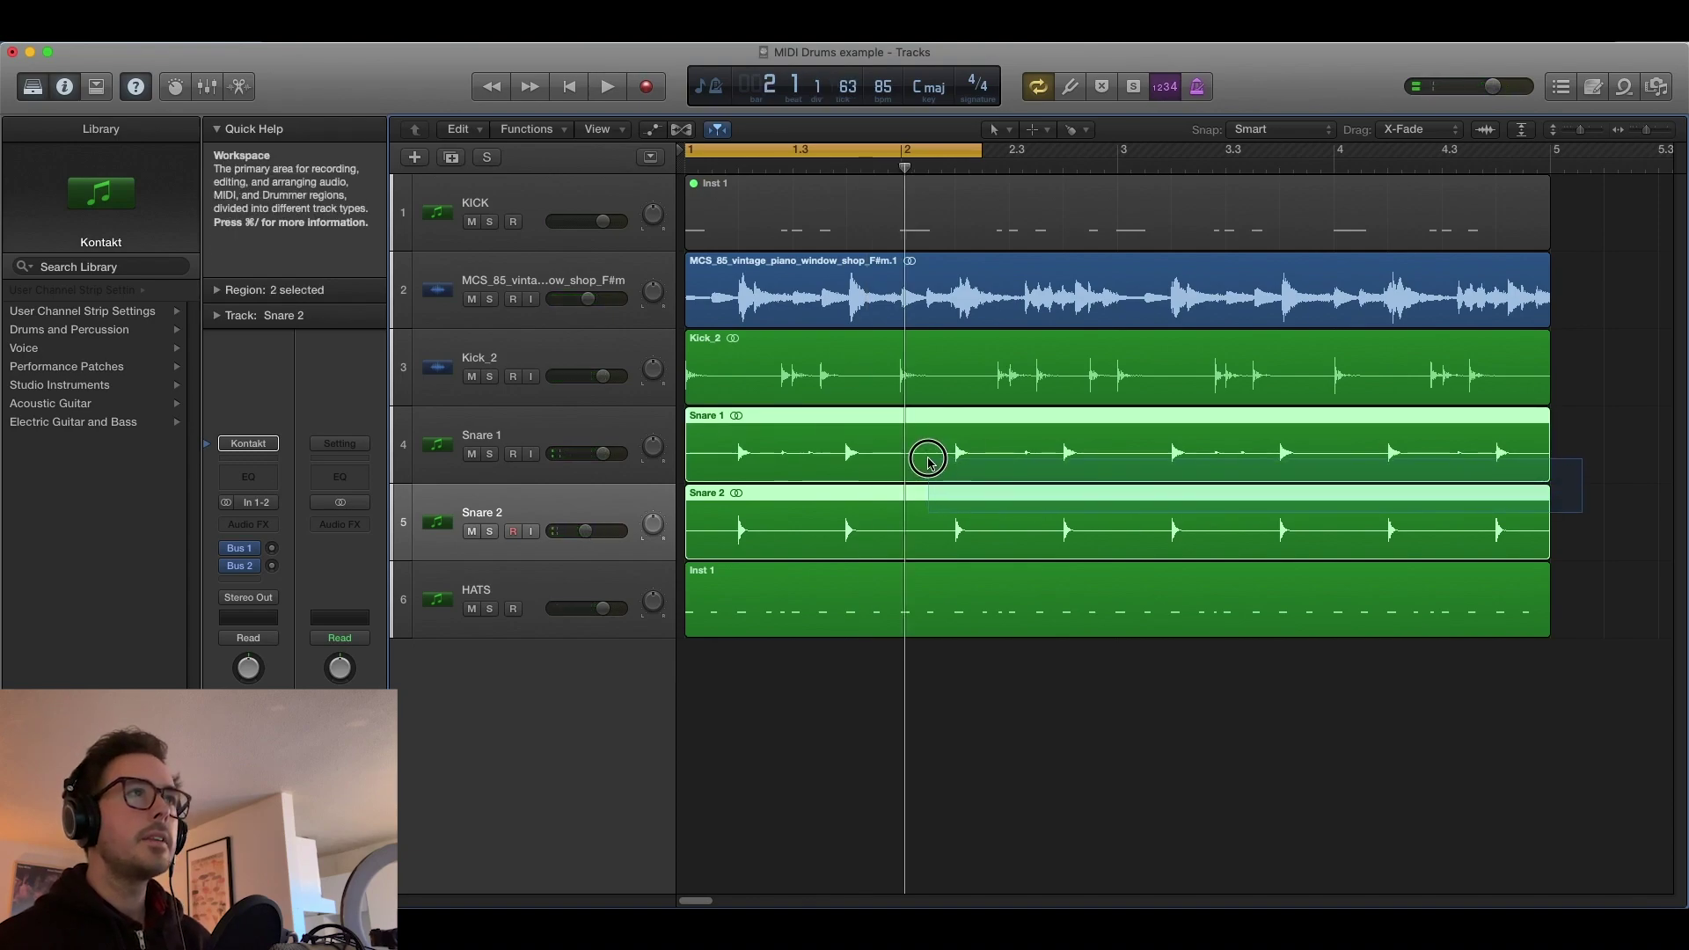
{"action": "key", "text": "ctrl+b"}
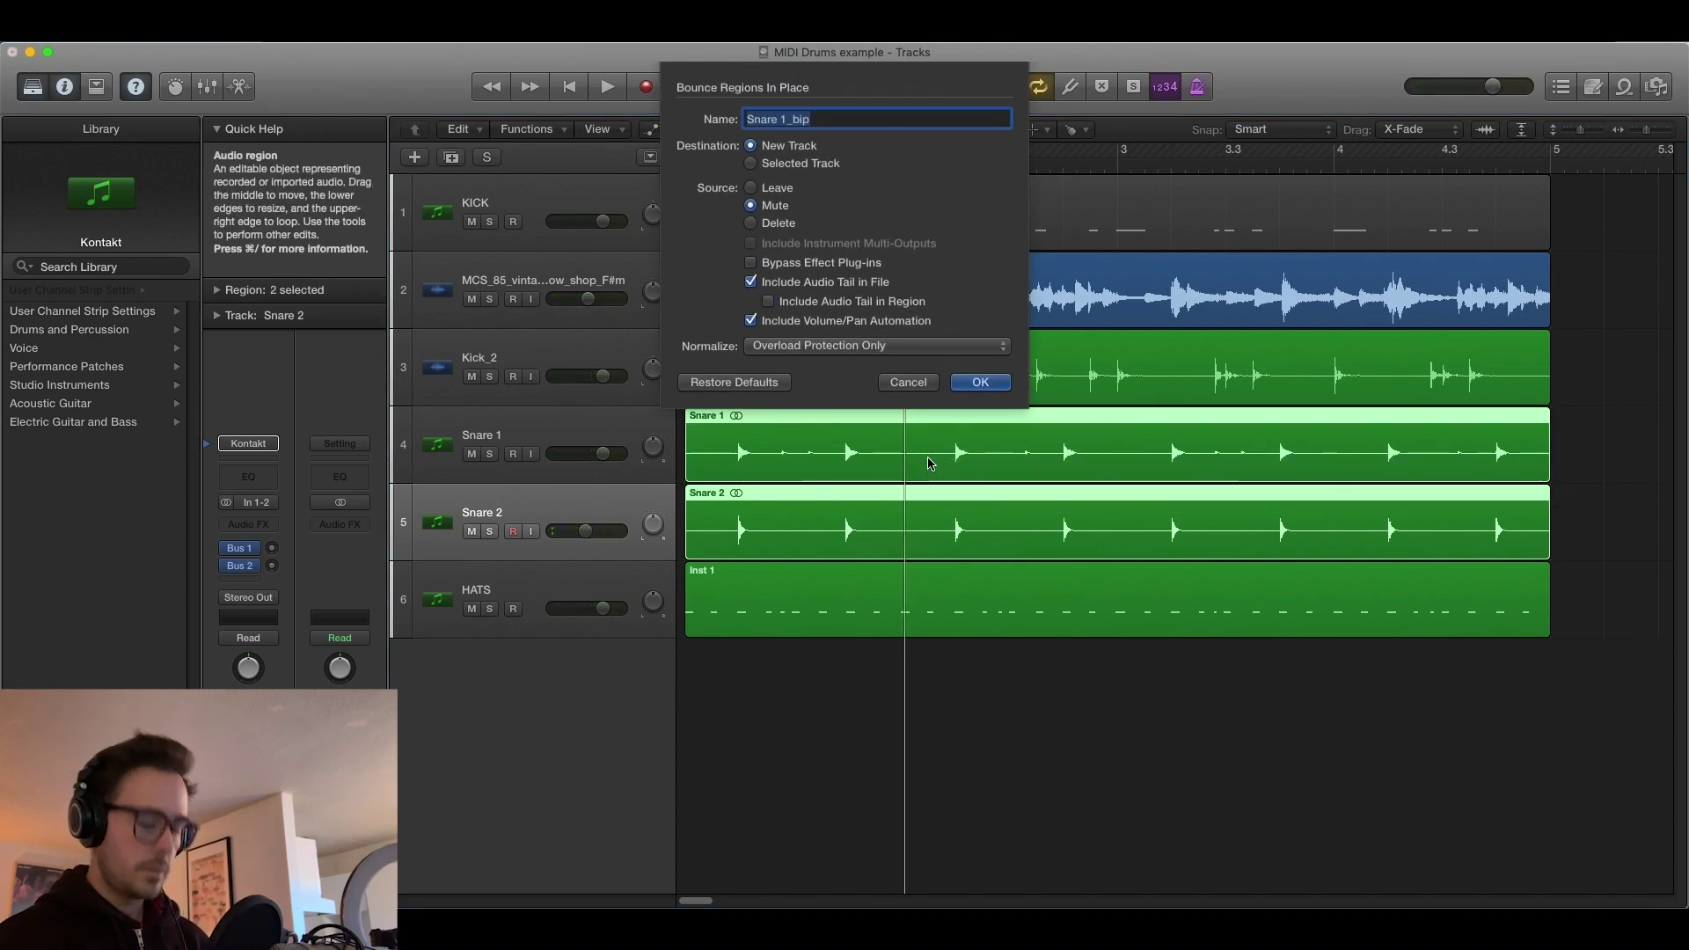
{"action": "type", "text": "Snare"}
{"action": "key", "text": "Return"}
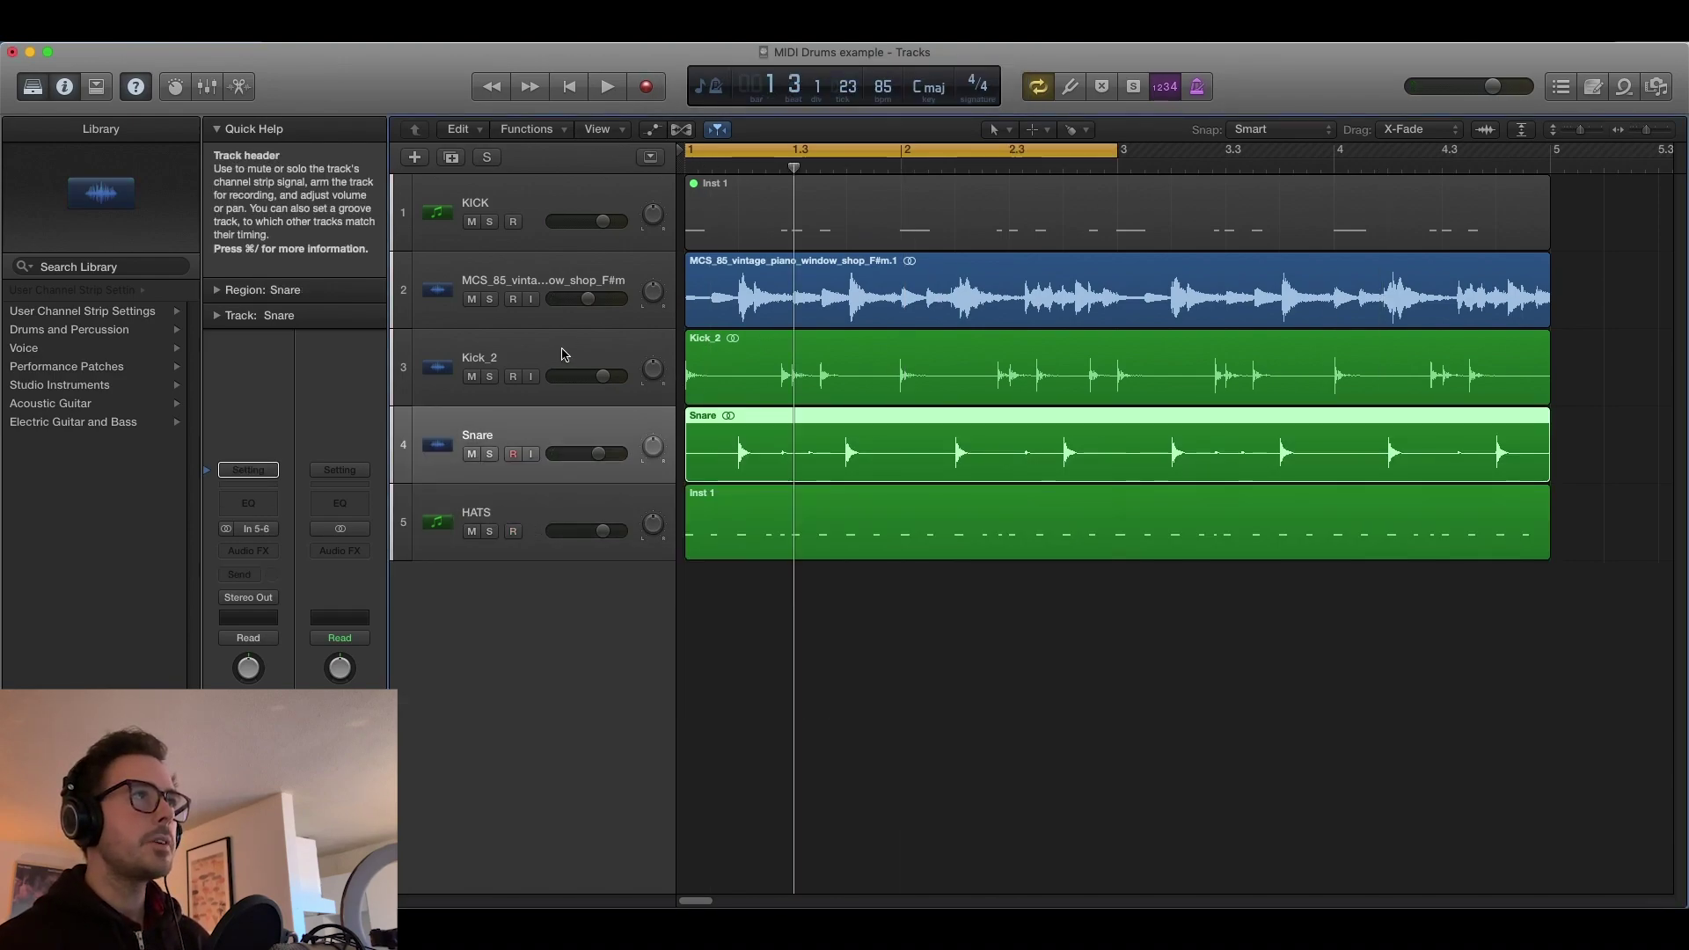
Set the Snare track's volume to -1.0 dB and lower the HATS volume slightly while listening to the loop.
{"action": "key", "text": "space"}
{"action": "left_click_drag", "start_coordinate": [608, 450], "coordinate": [602, 454]}
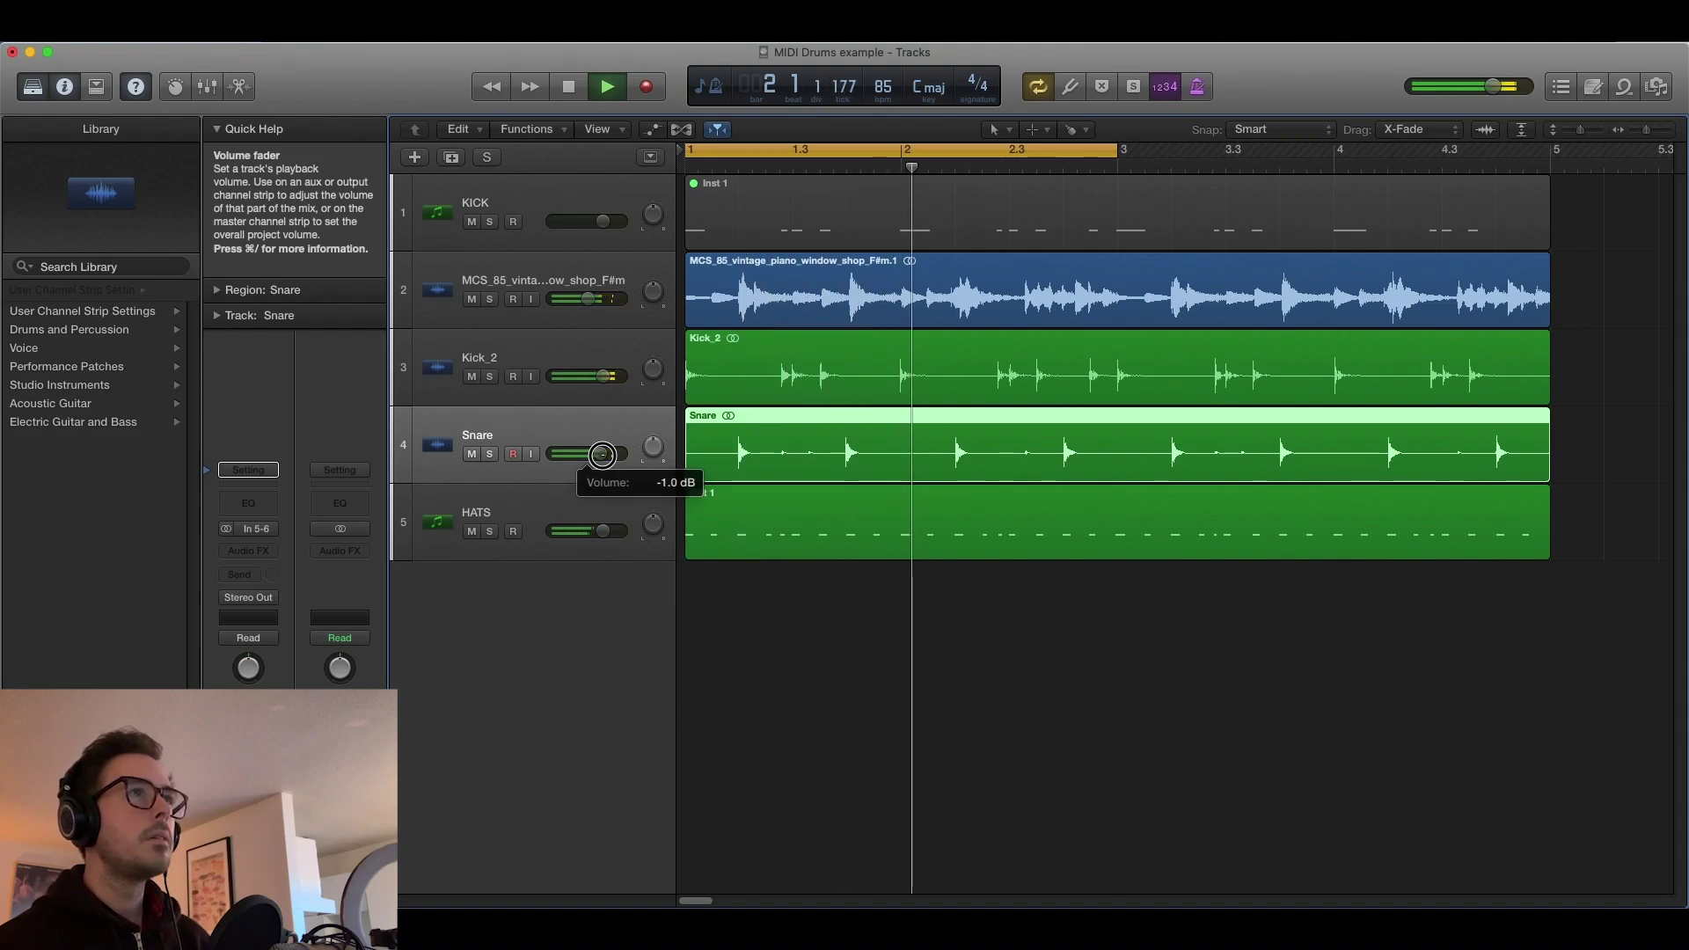
{"action": "key", "text": "space"}
{"action": "left_click_drag", "start_coordinate": [602, 530], "coordinate": [597, 539]}
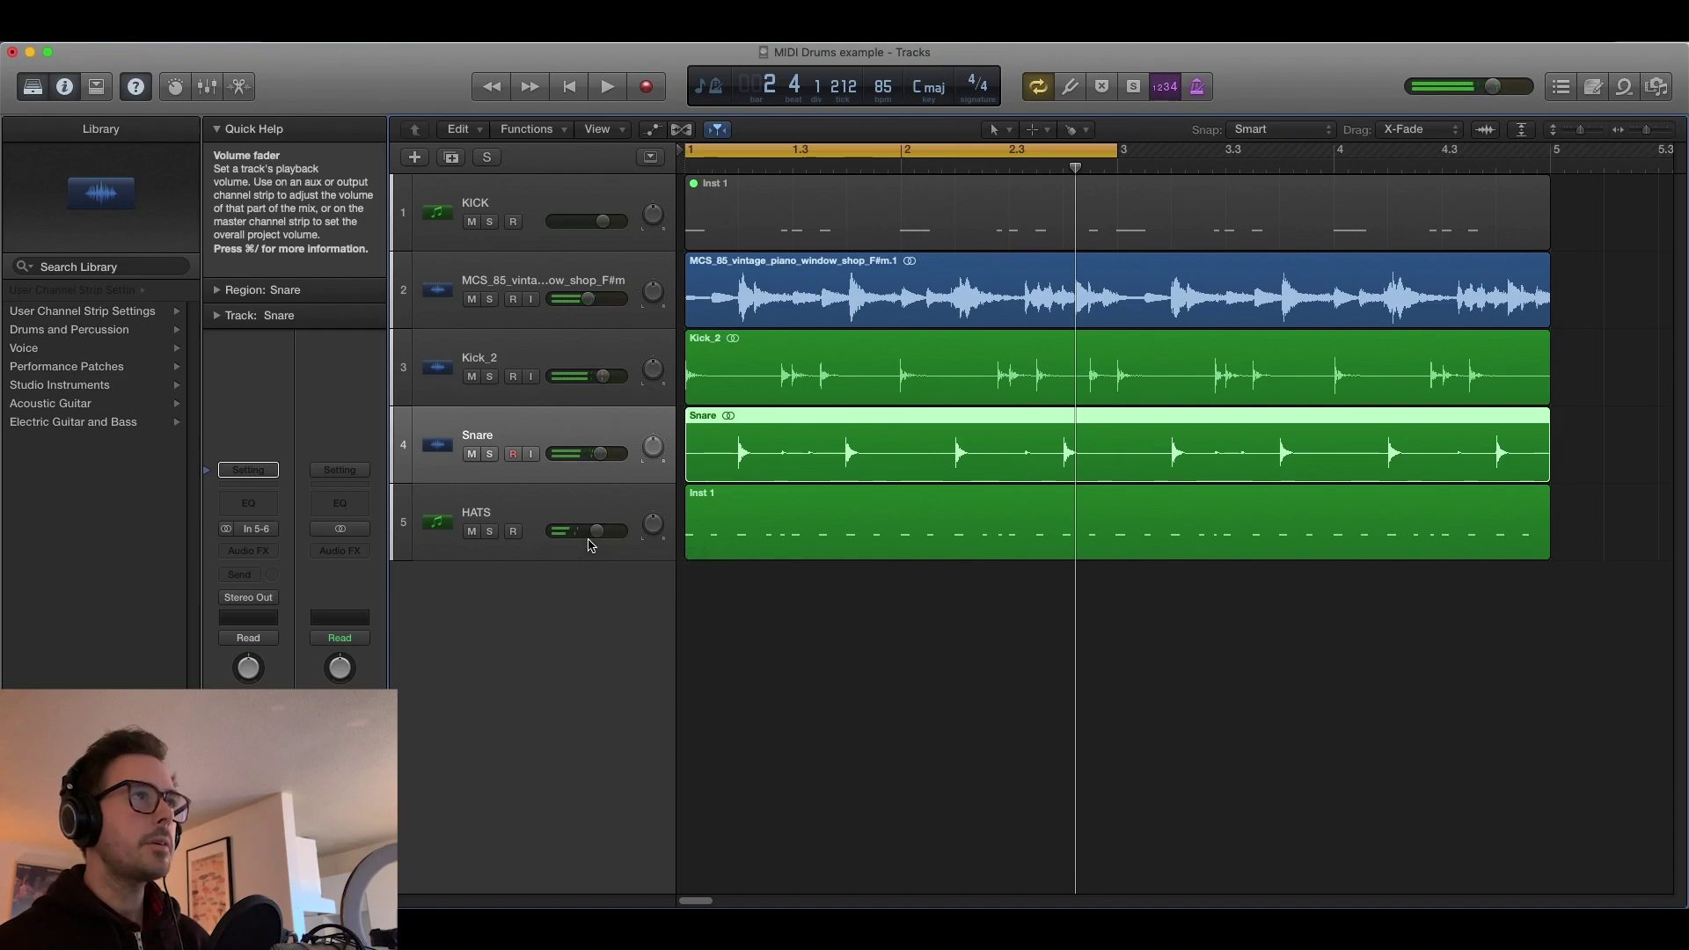
{"action": "key", "text": "space"}
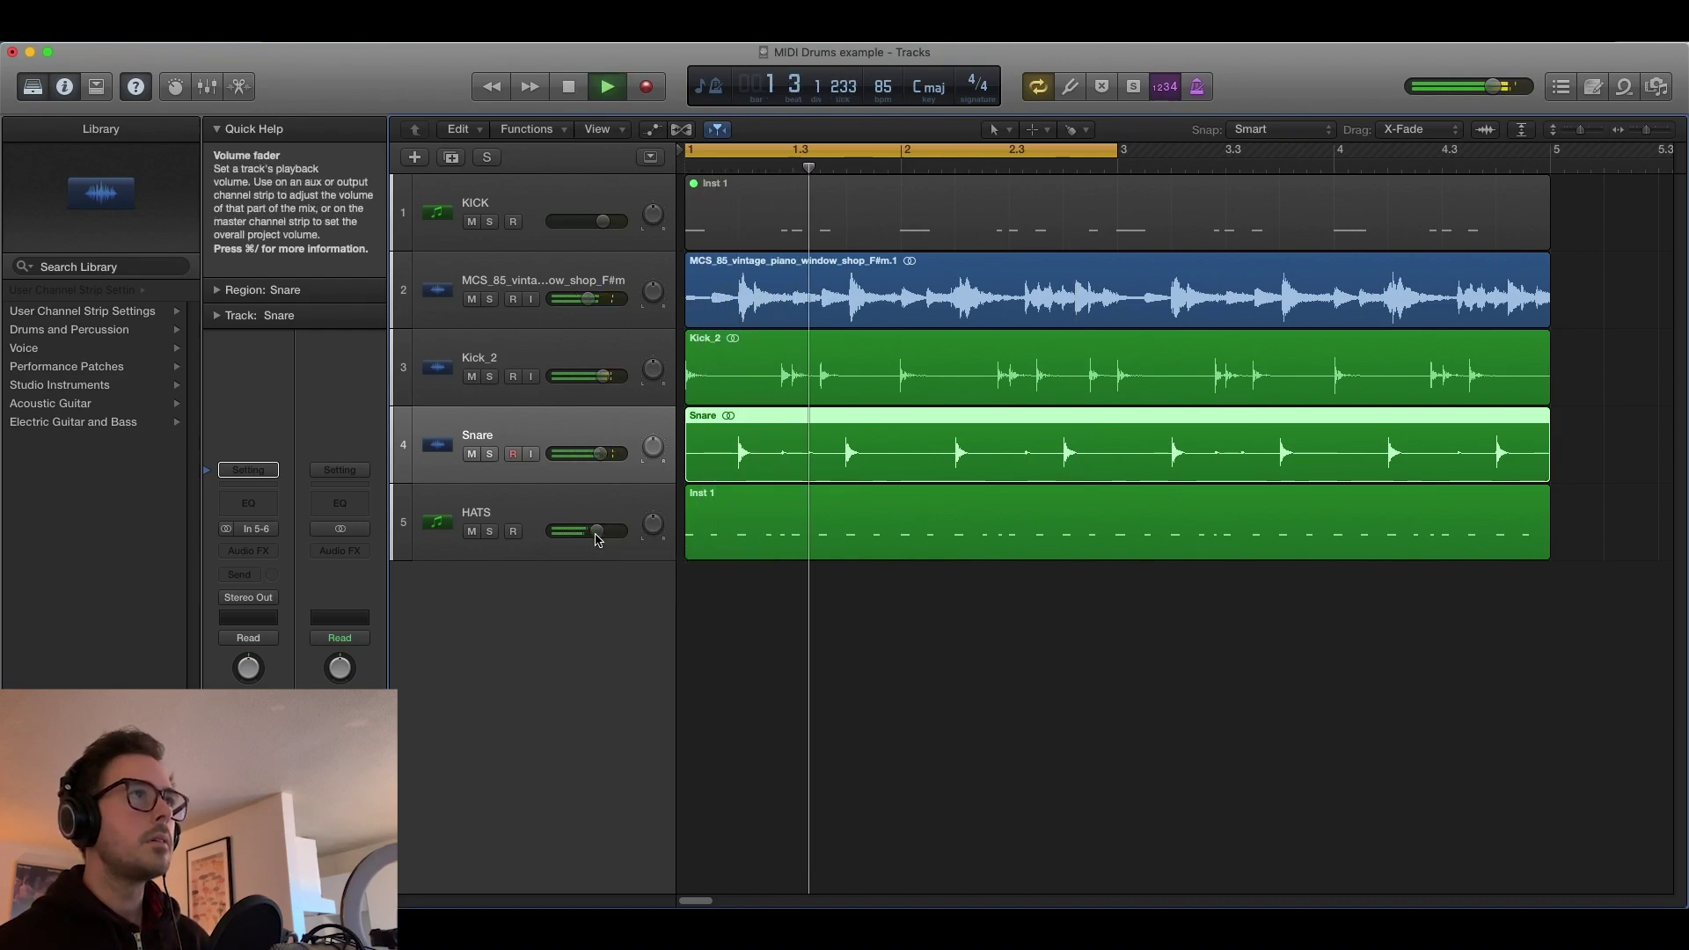
{"action": "left_click_drag", "start_coordinate": [596, 536], "coordinate": [593, 535]}
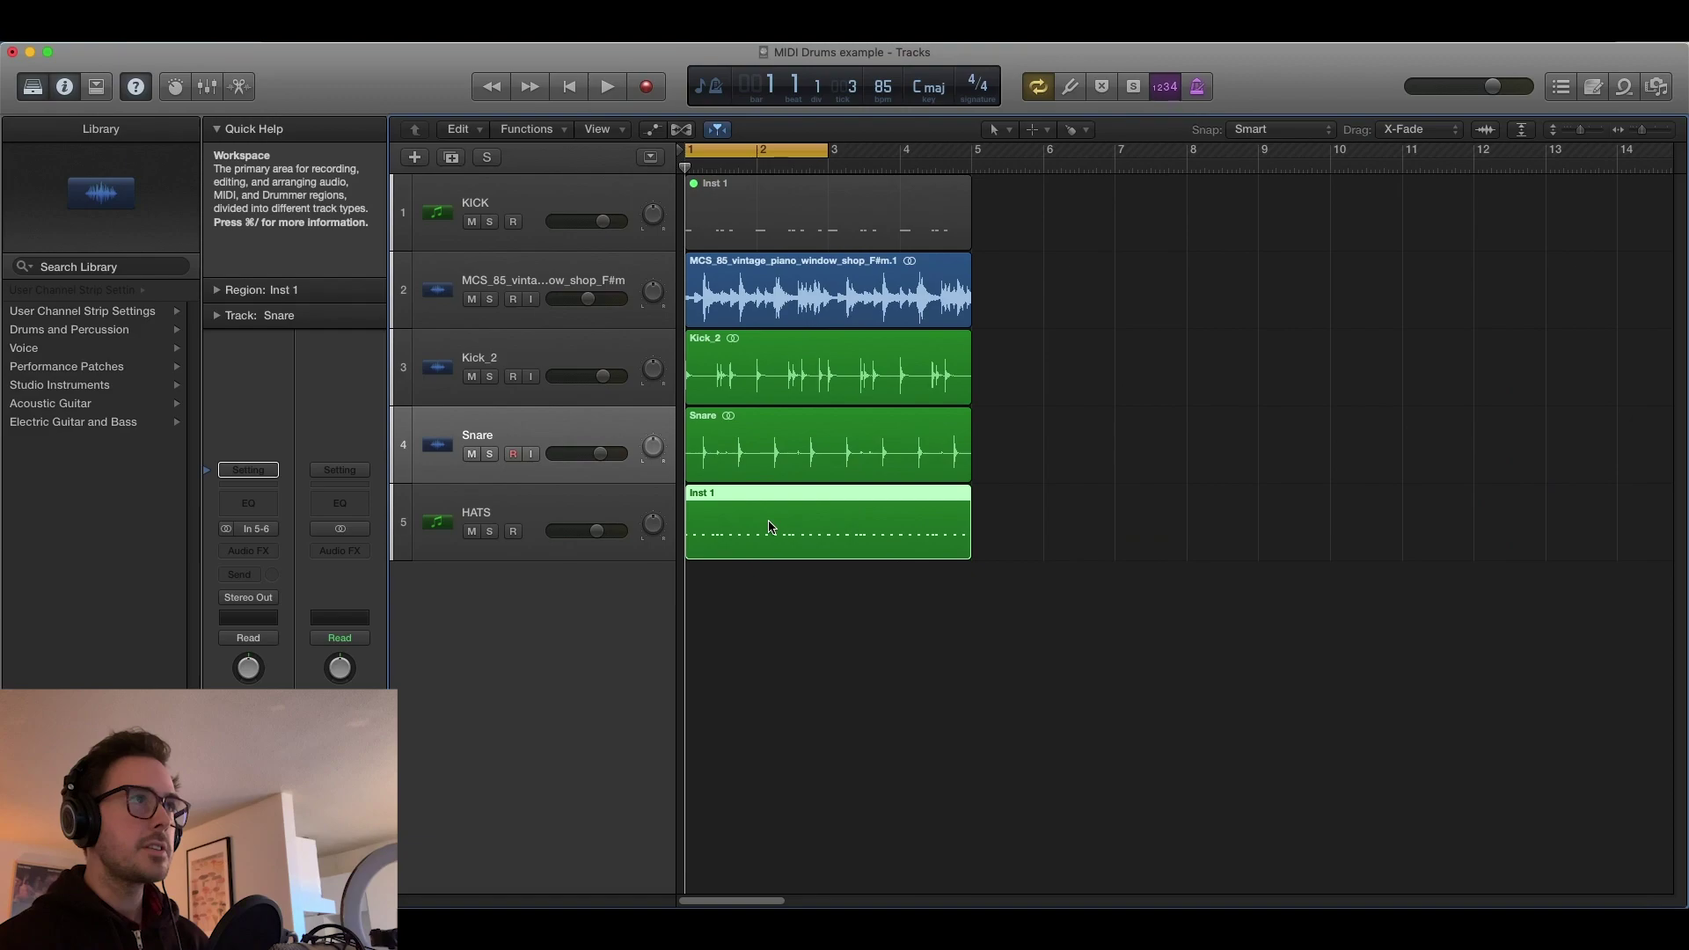
Bounce the HATS region in place as Hats, and route Kick, Snare and Hats through Bus 3 to an aux channel named DRUMS.
{"action": "key", "text": "ctrl+b"}
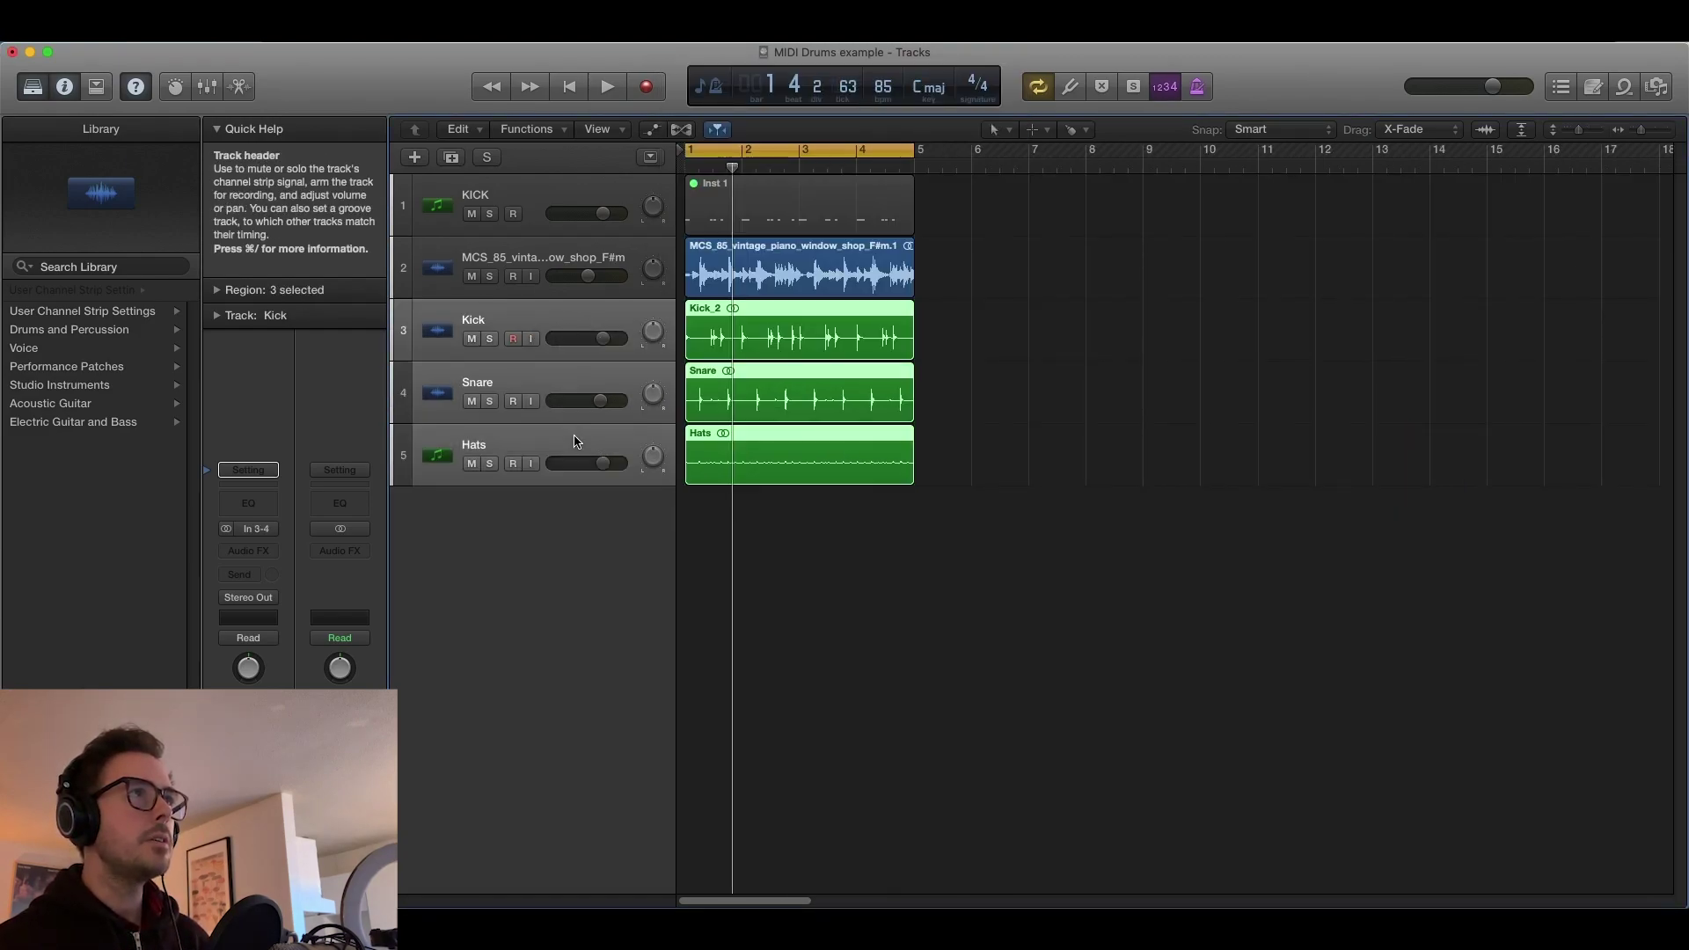
{"action": "left_click", "coordinate": [585, 444], "text": "shift"}
{"action": "key", "text": "x"}
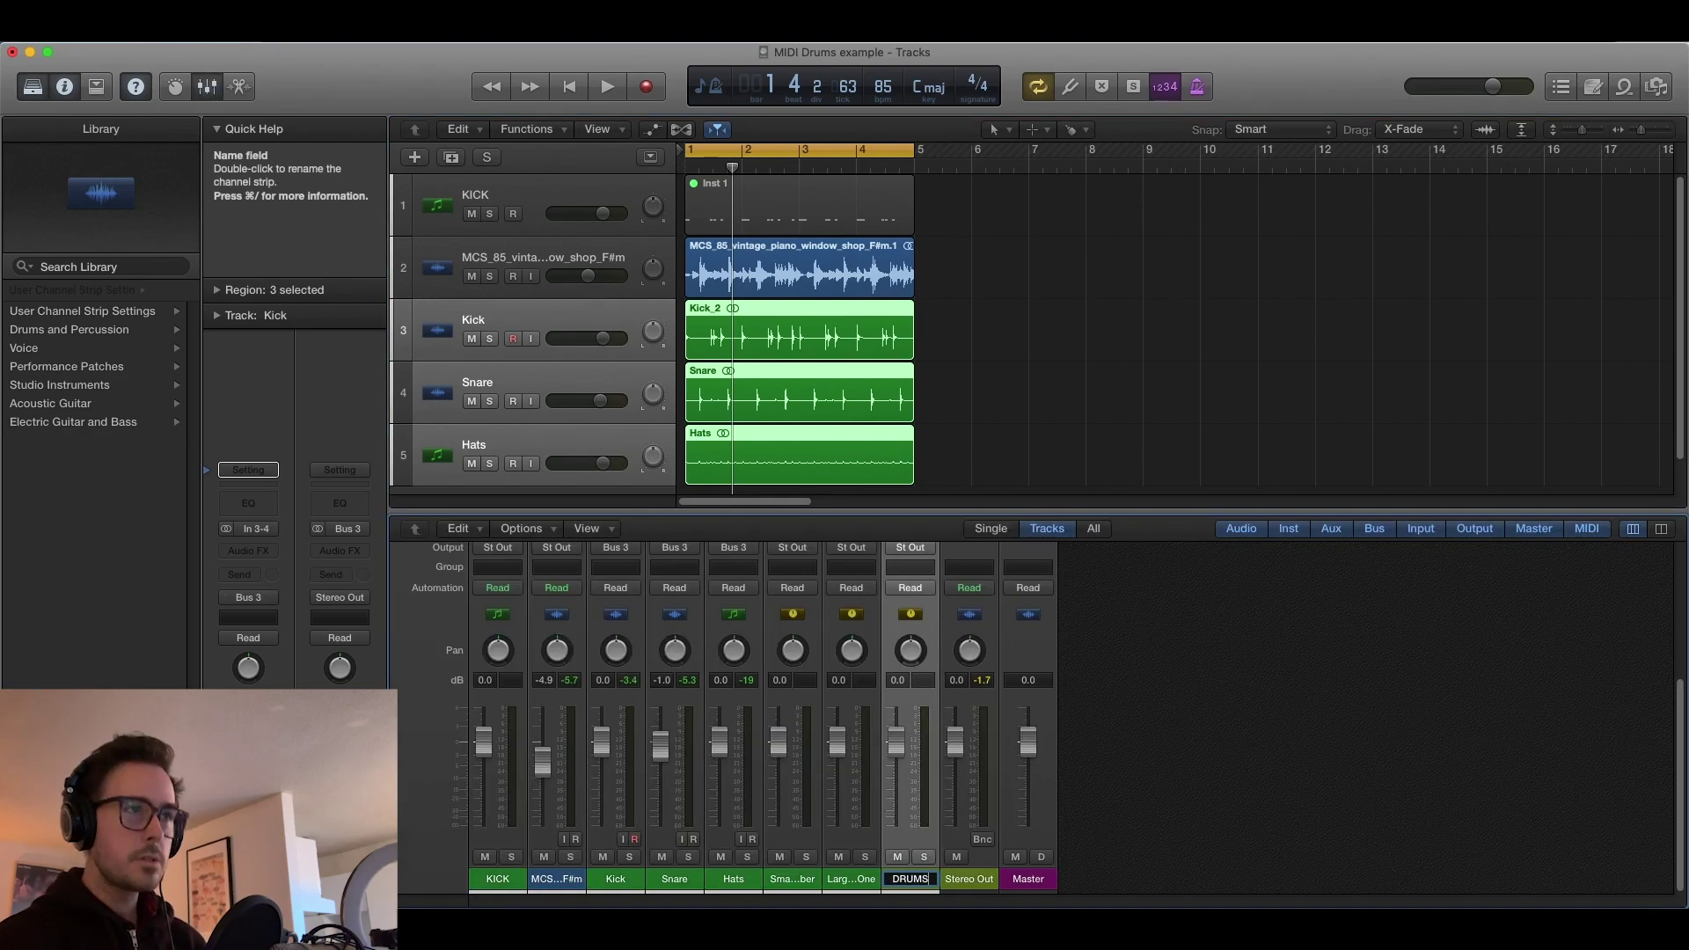
{"action": "key", "text": "Return"}
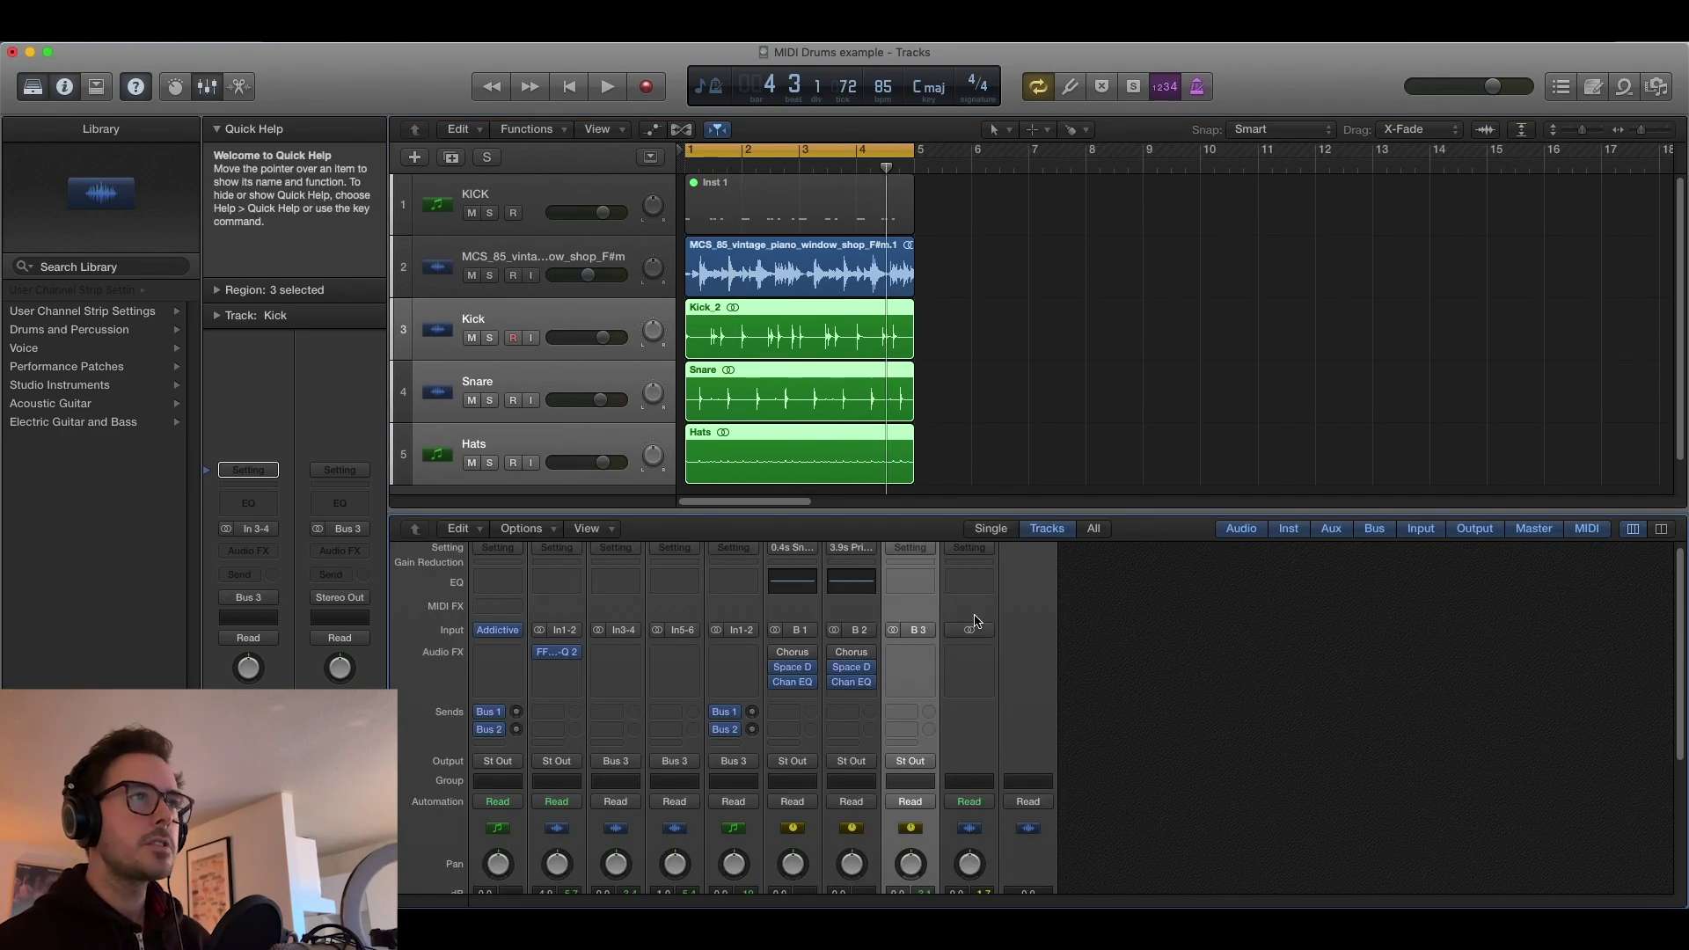
Insert FabFilter Pro-Q 2 in stereo on the DRUMS aux channel and start playback.
{"action": "left_click", "coordinate": [915, 656]}
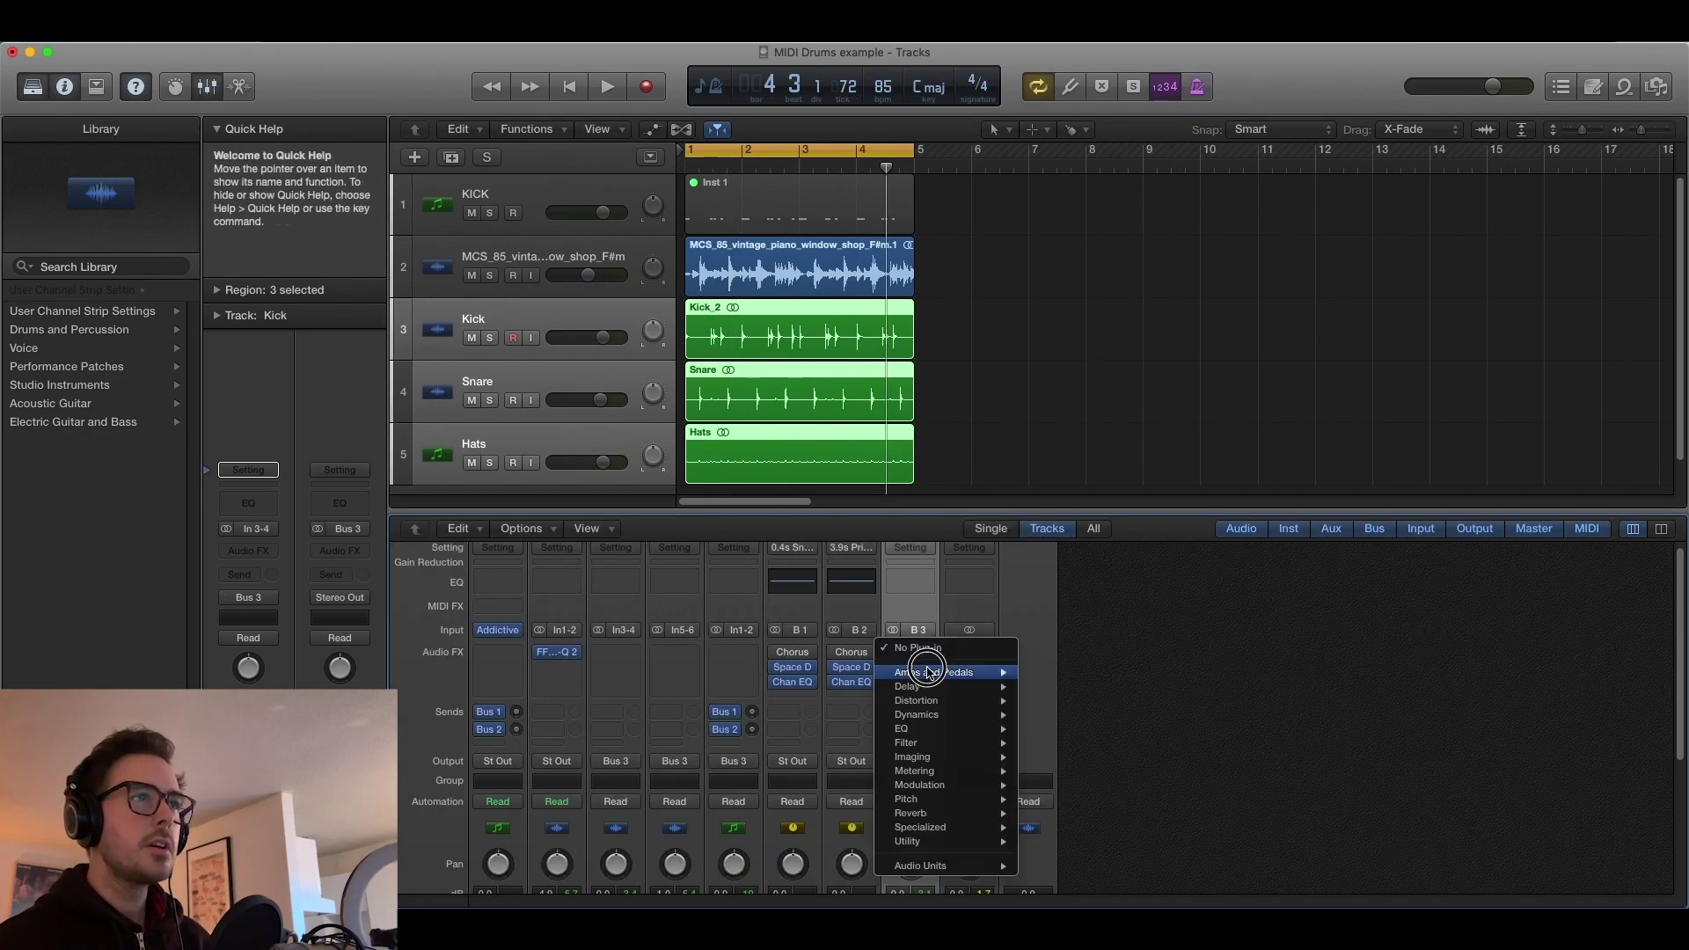
{"action": "mouse_move", "coordinate": [933, 866]}
{"action": "mouse_move", "coordinate": [1091, 642]}
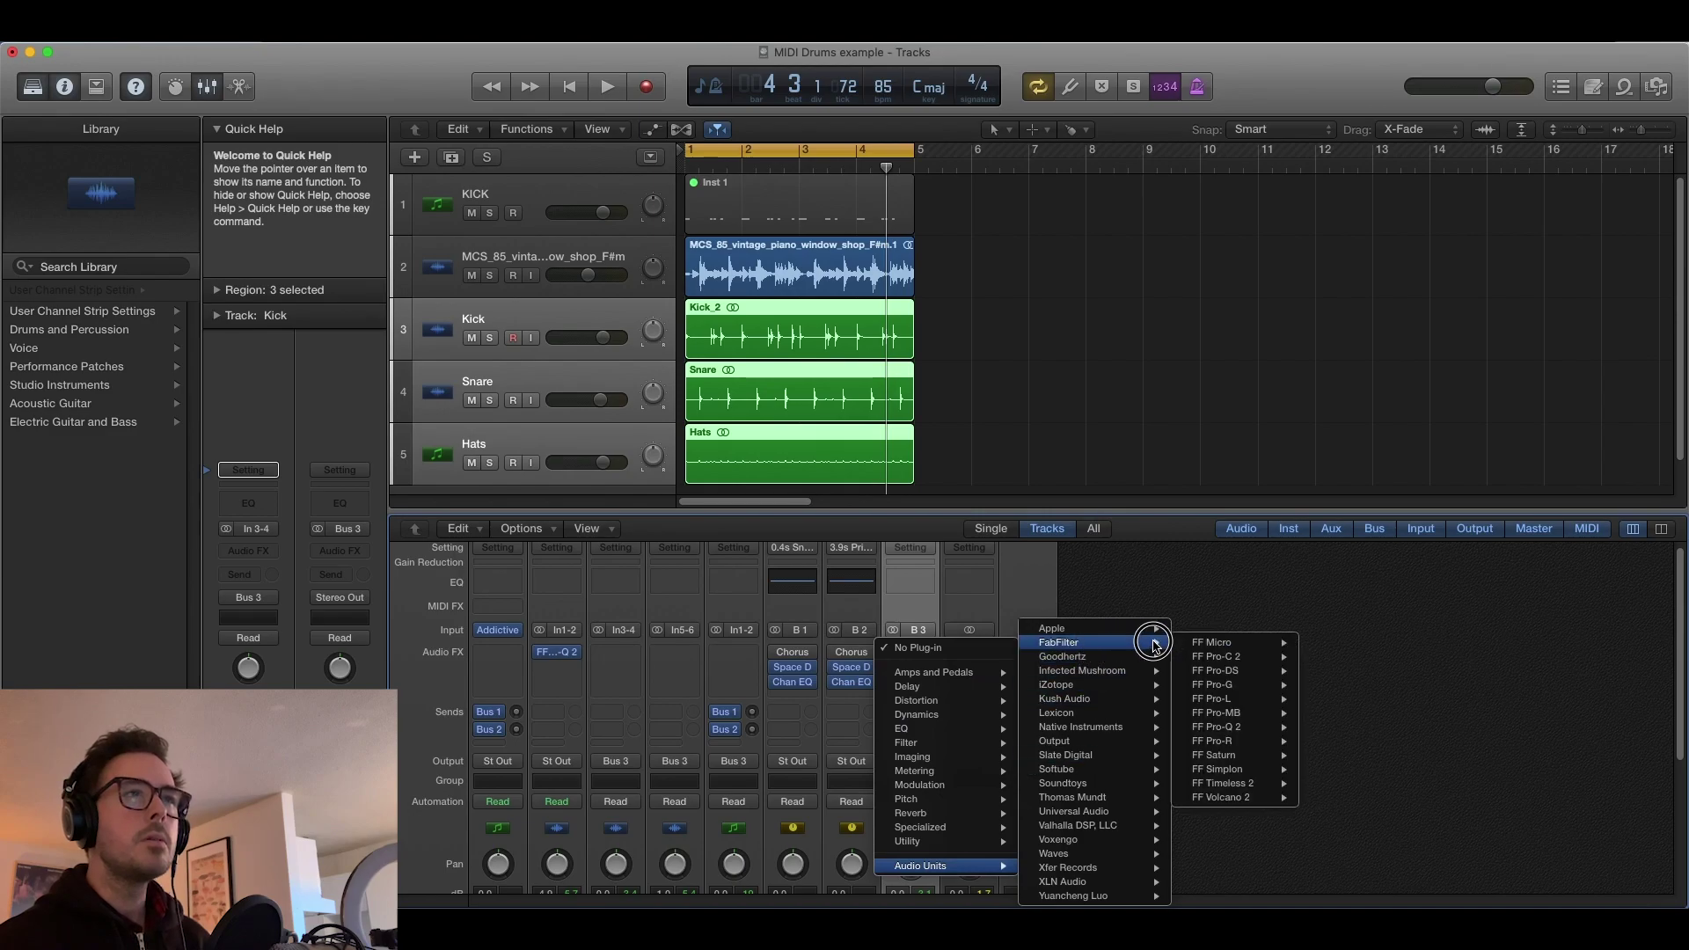
{"action": "left_click", "coordinate": [1332, 727]}
{"action": "key", "text": "space"}
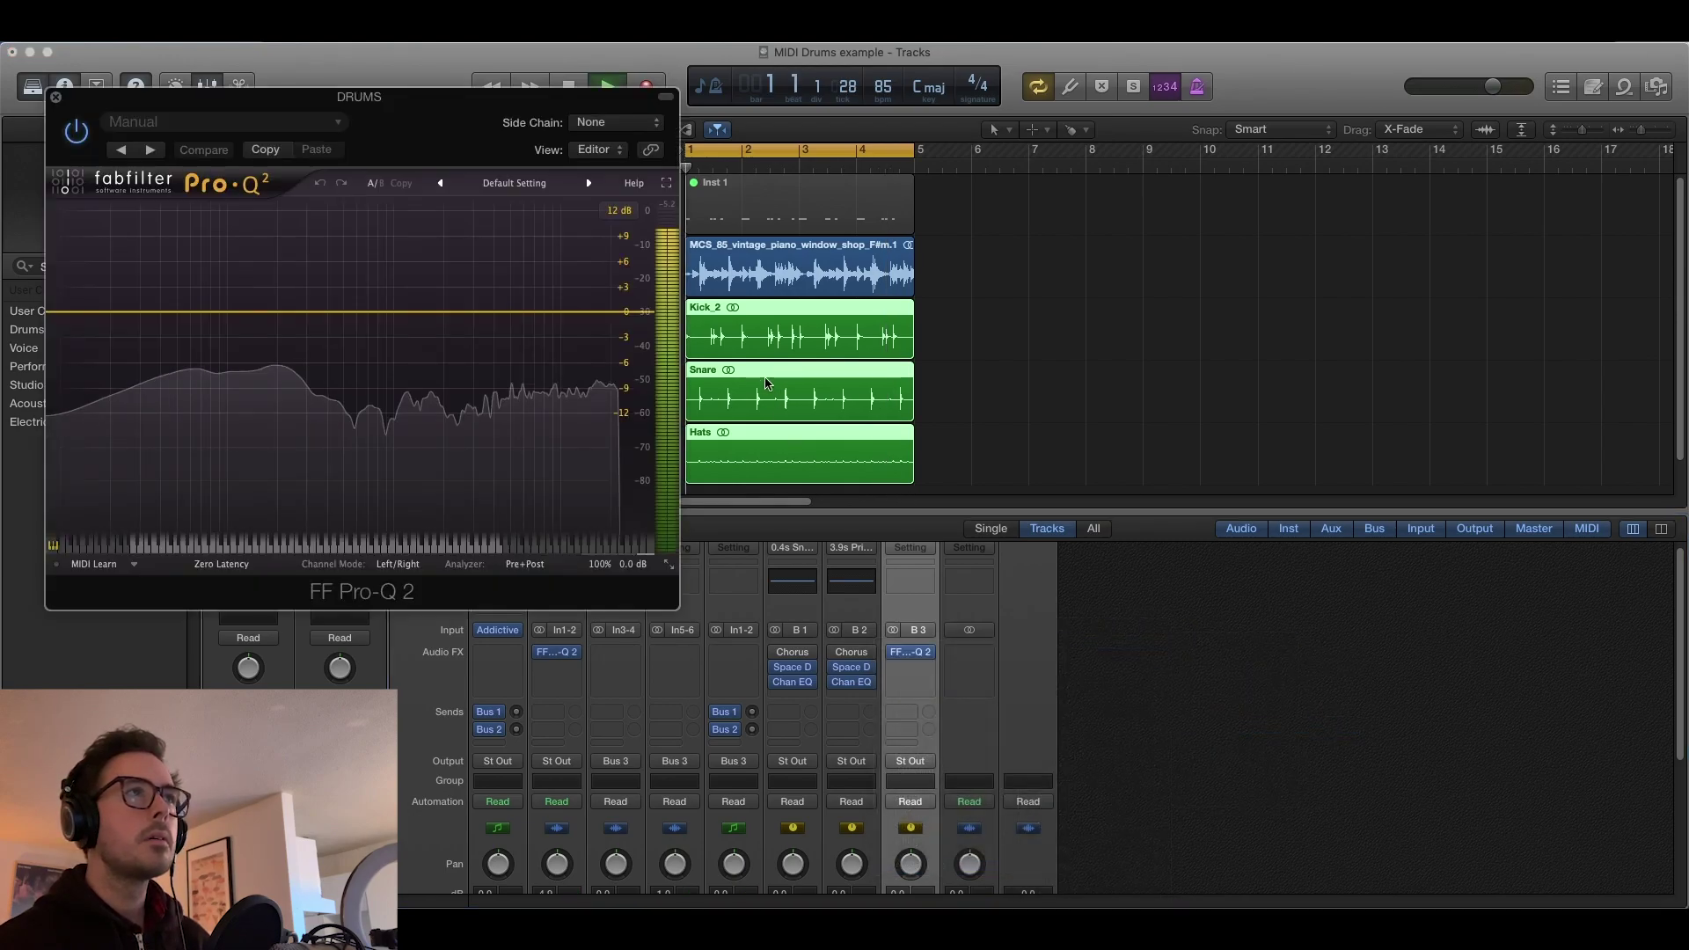
Cut about 1 dB around 276 Hz with a Q of about 0.9, add a gentle high-frequency boost, and close the EQ.
{"action": "left_click_drag", "start_coordinate": [264, 312], "coordinate": [322, 236]}
{"action": "left_click_drag", "start_coordinate": [303, 297], "coordinate": [306, 324]}
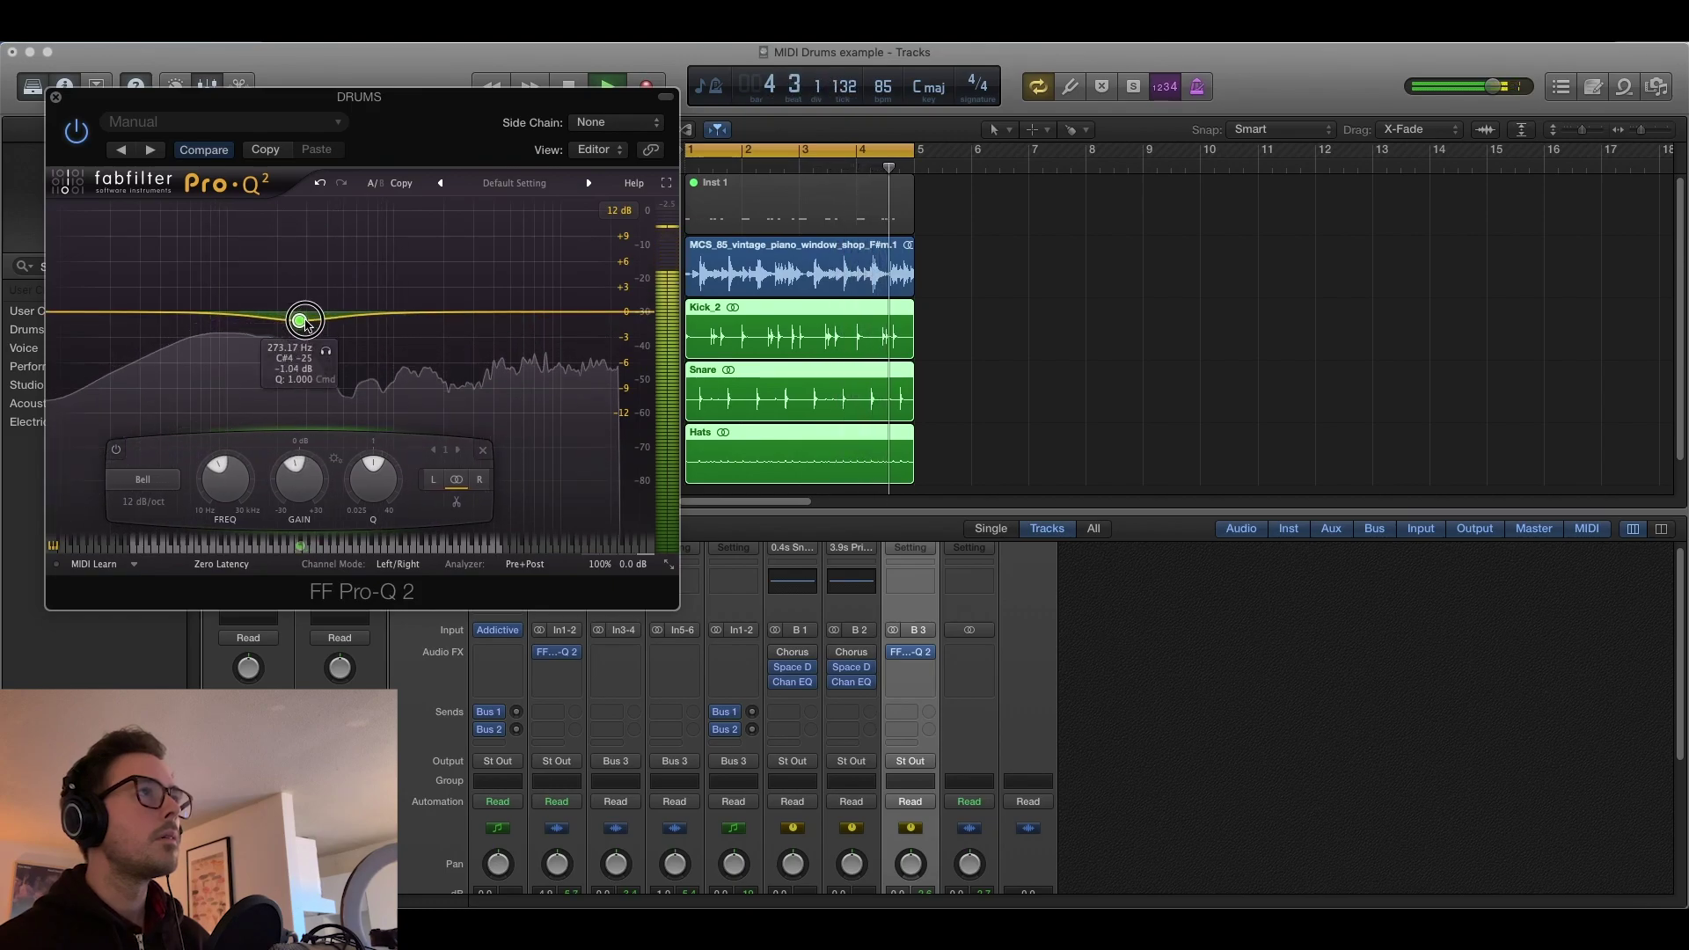
{"action": "scroll", "coordinate": [305, 324], "scroll_direction": "down", "scroll_amount": 1}
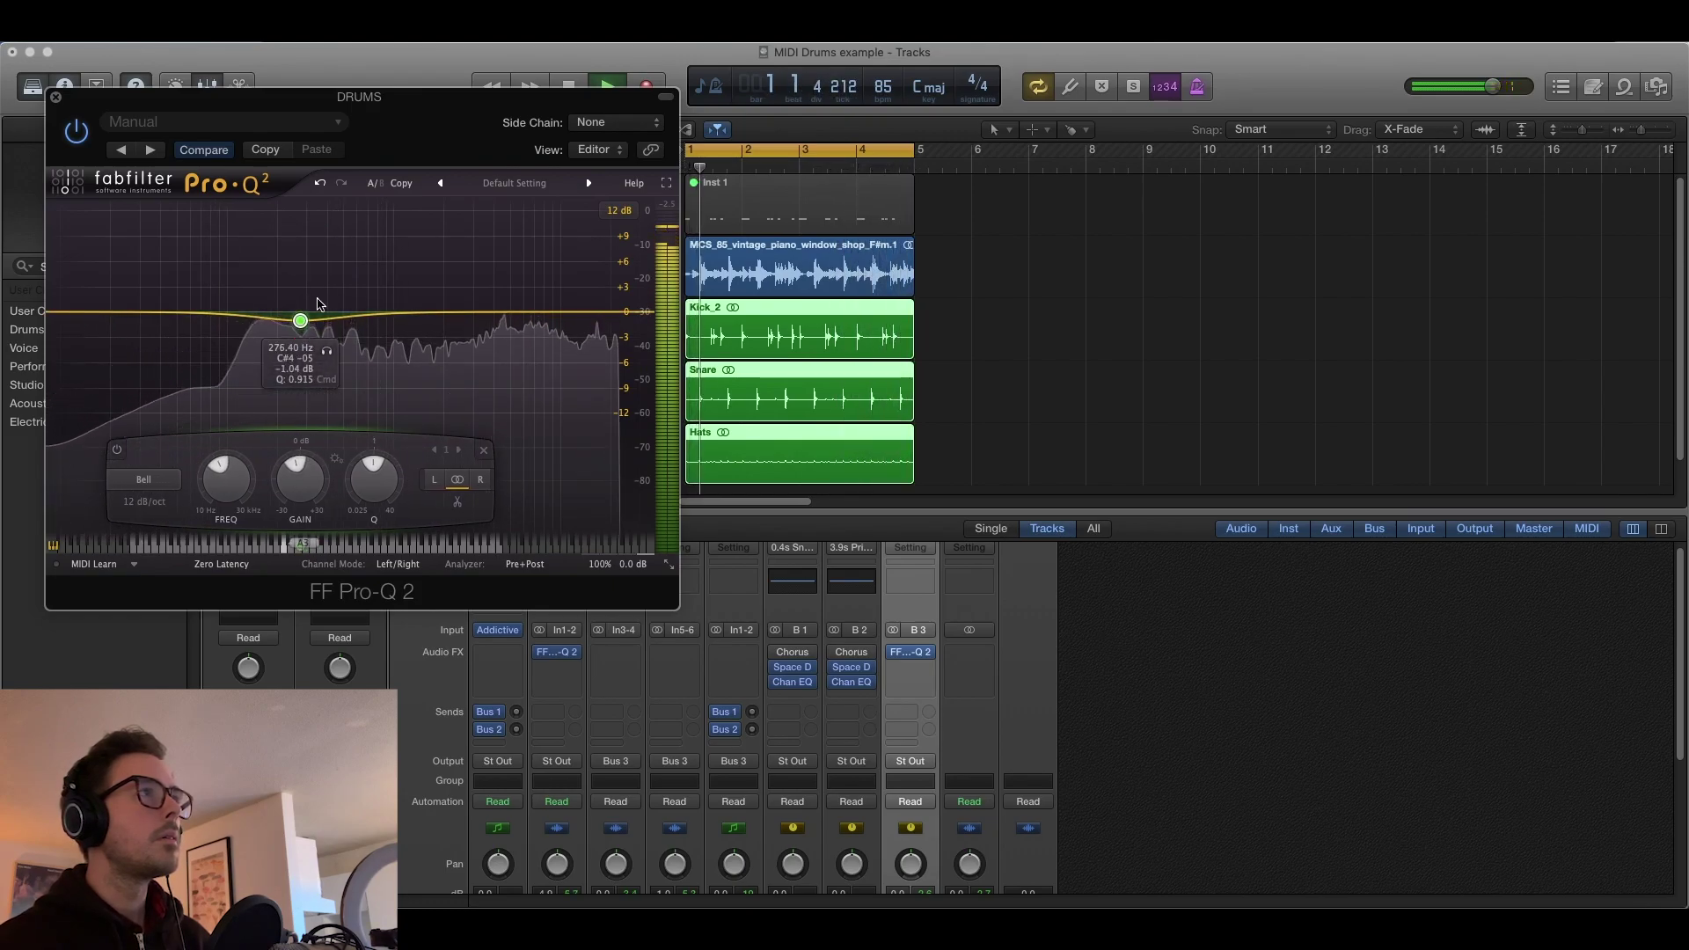
{"action": "mouse_move", "coordinate": [511, 314]}
{"action": "left_mouse_down"}
{"action": "mouse_move", "coordinate": [525, 287]}
{"action": "mouse_move", "coordinate": [512, 301]}
{"action": "left_mouse_up"}
{"action": "key", "text": "space"}
{"action": "key", "text": "v"}
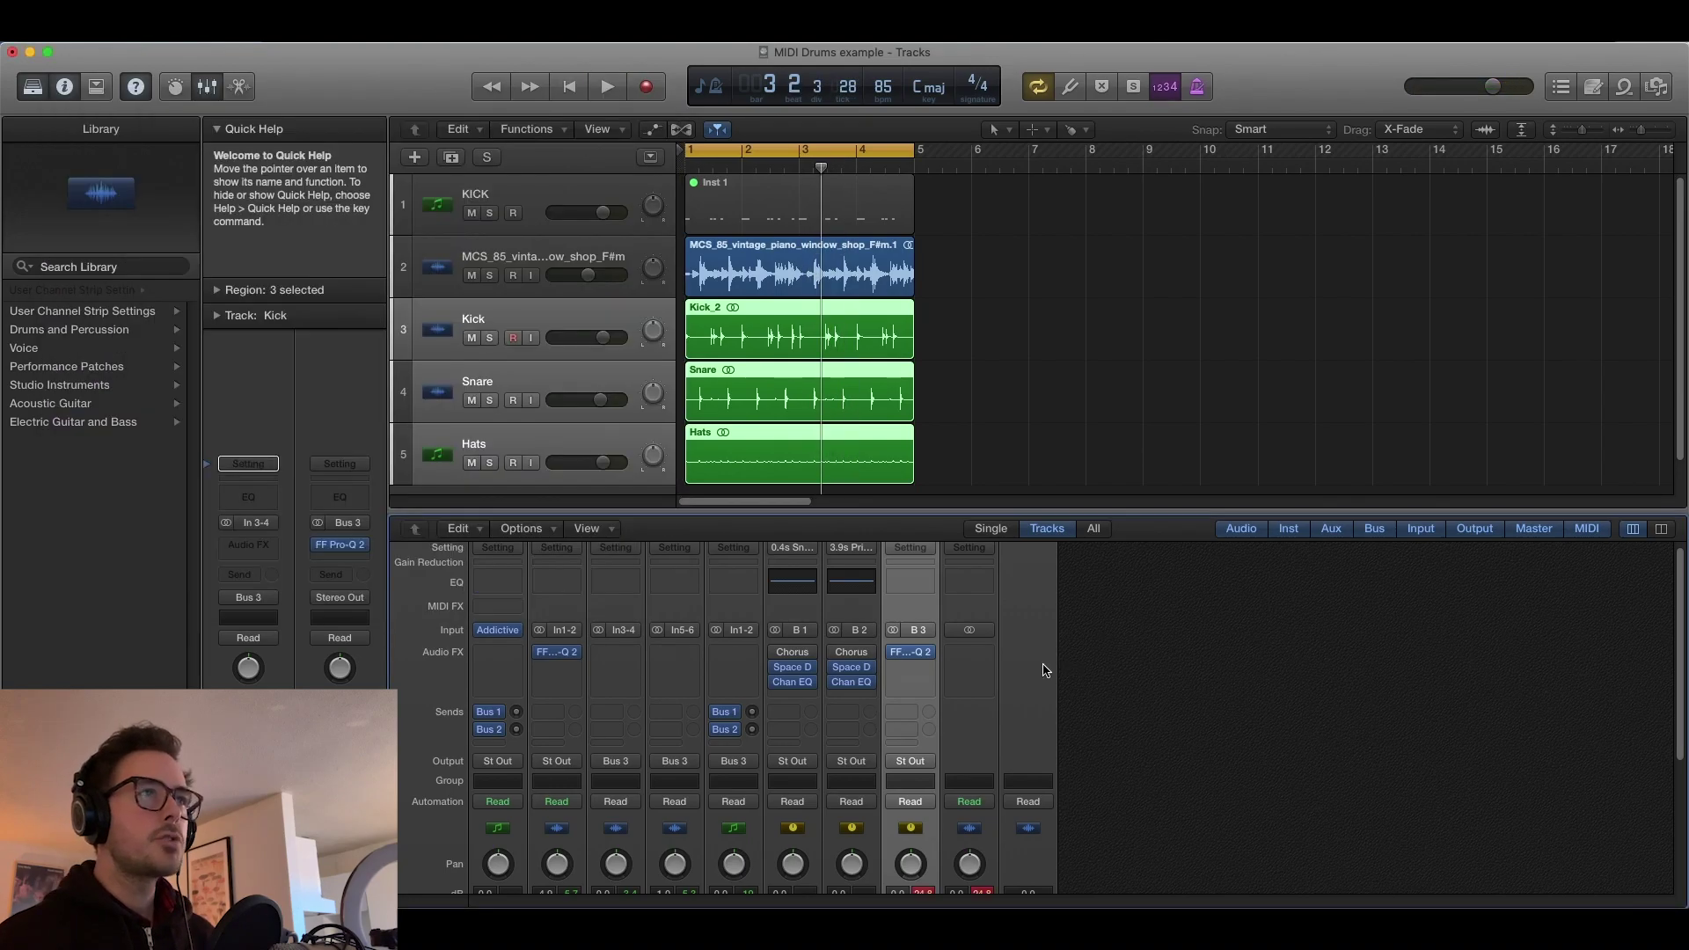
Insert Goodhertz Vulf Compressor 3 after the EQ on the DRUMS channel, using the Master Bump preset.
{"action": "left_click", "coordinate": [926, 673]}
{"action": "mouse_move", "coordinate": [915, 882]}
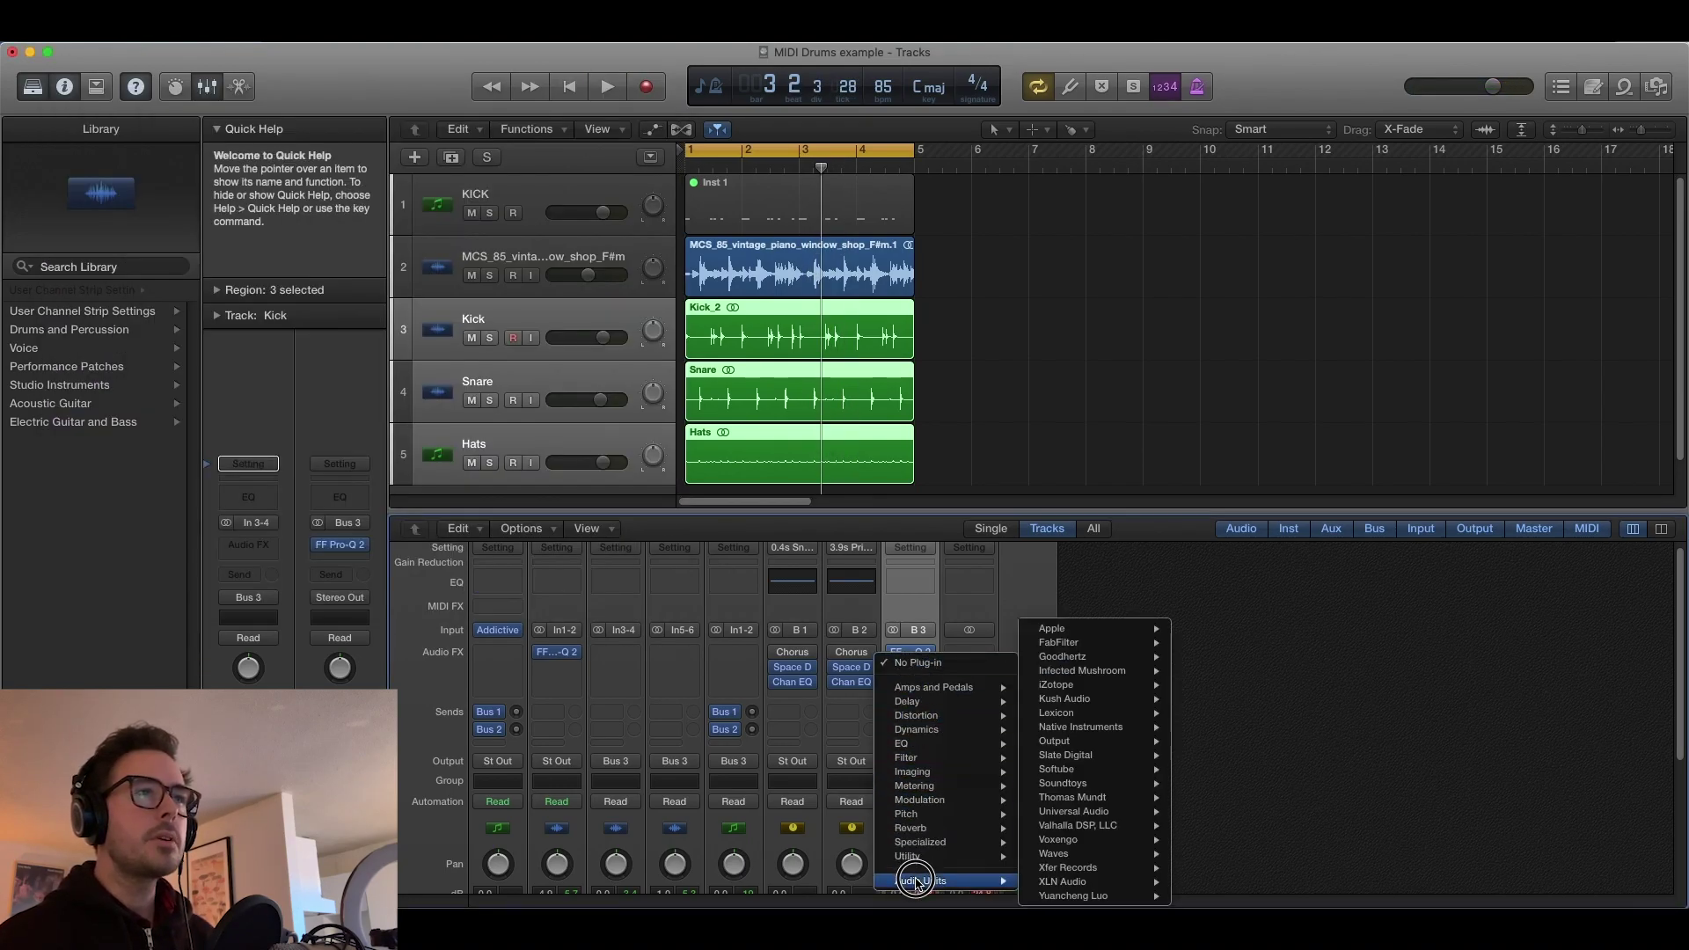
{"action": "mouse_move", "coordinate": [1073, 656]}
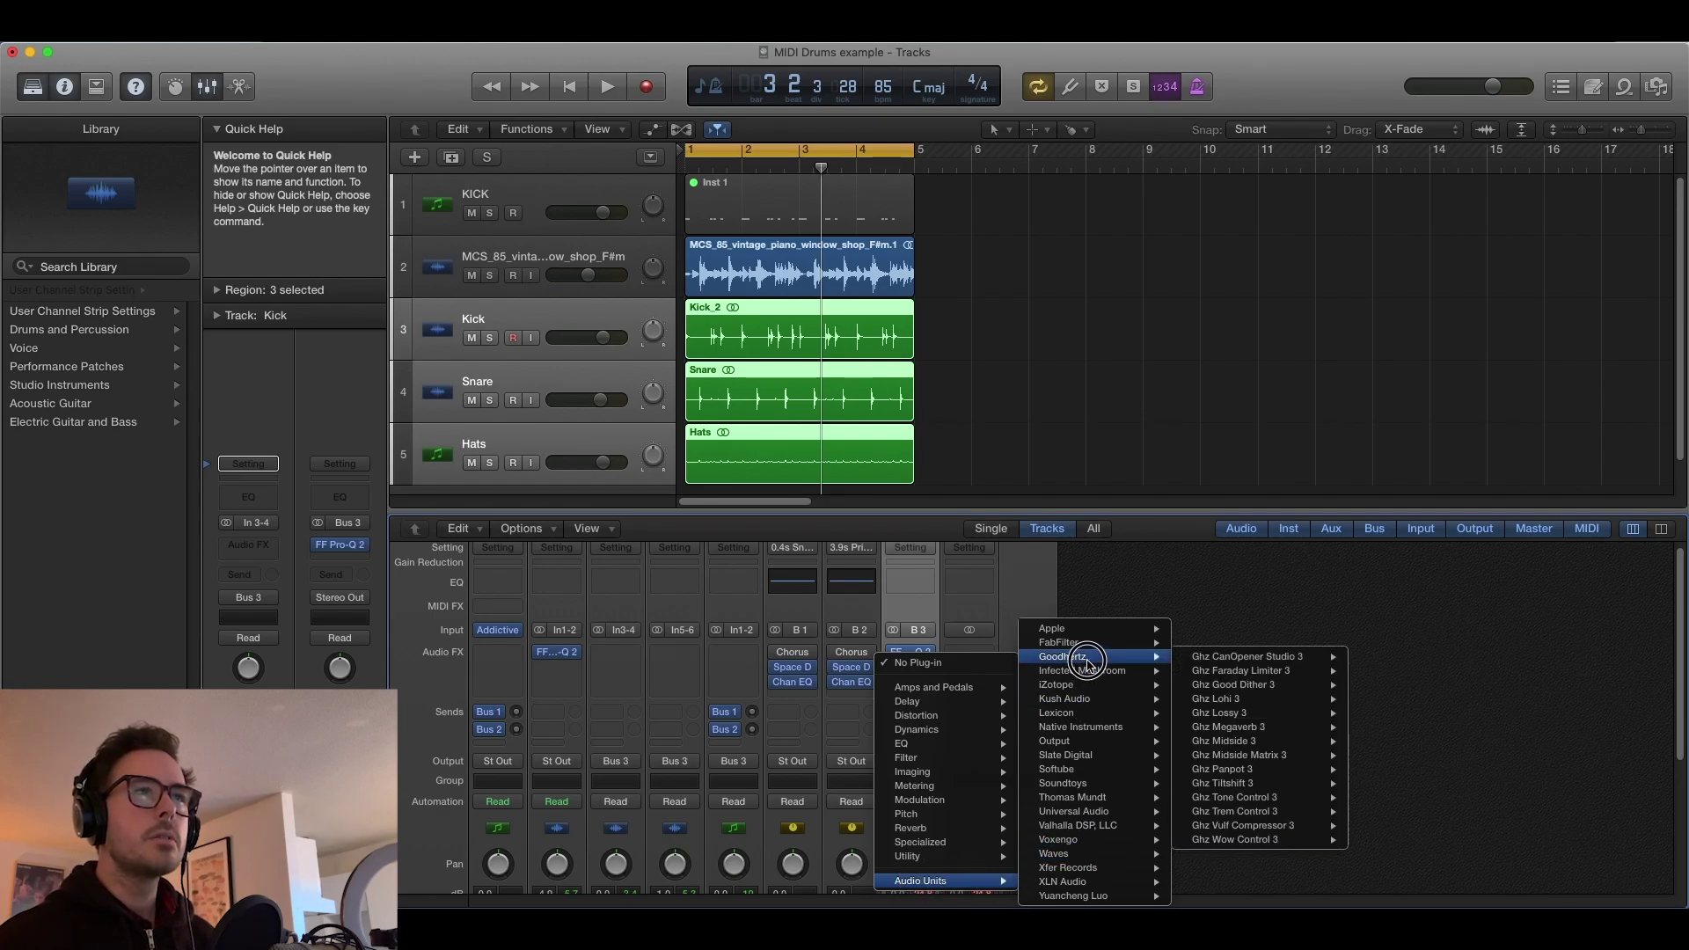
{"action": "mouse_move", "coordinate": [1299, 825]}
{"action": "left_click", "coordinate": [1376, 827]}
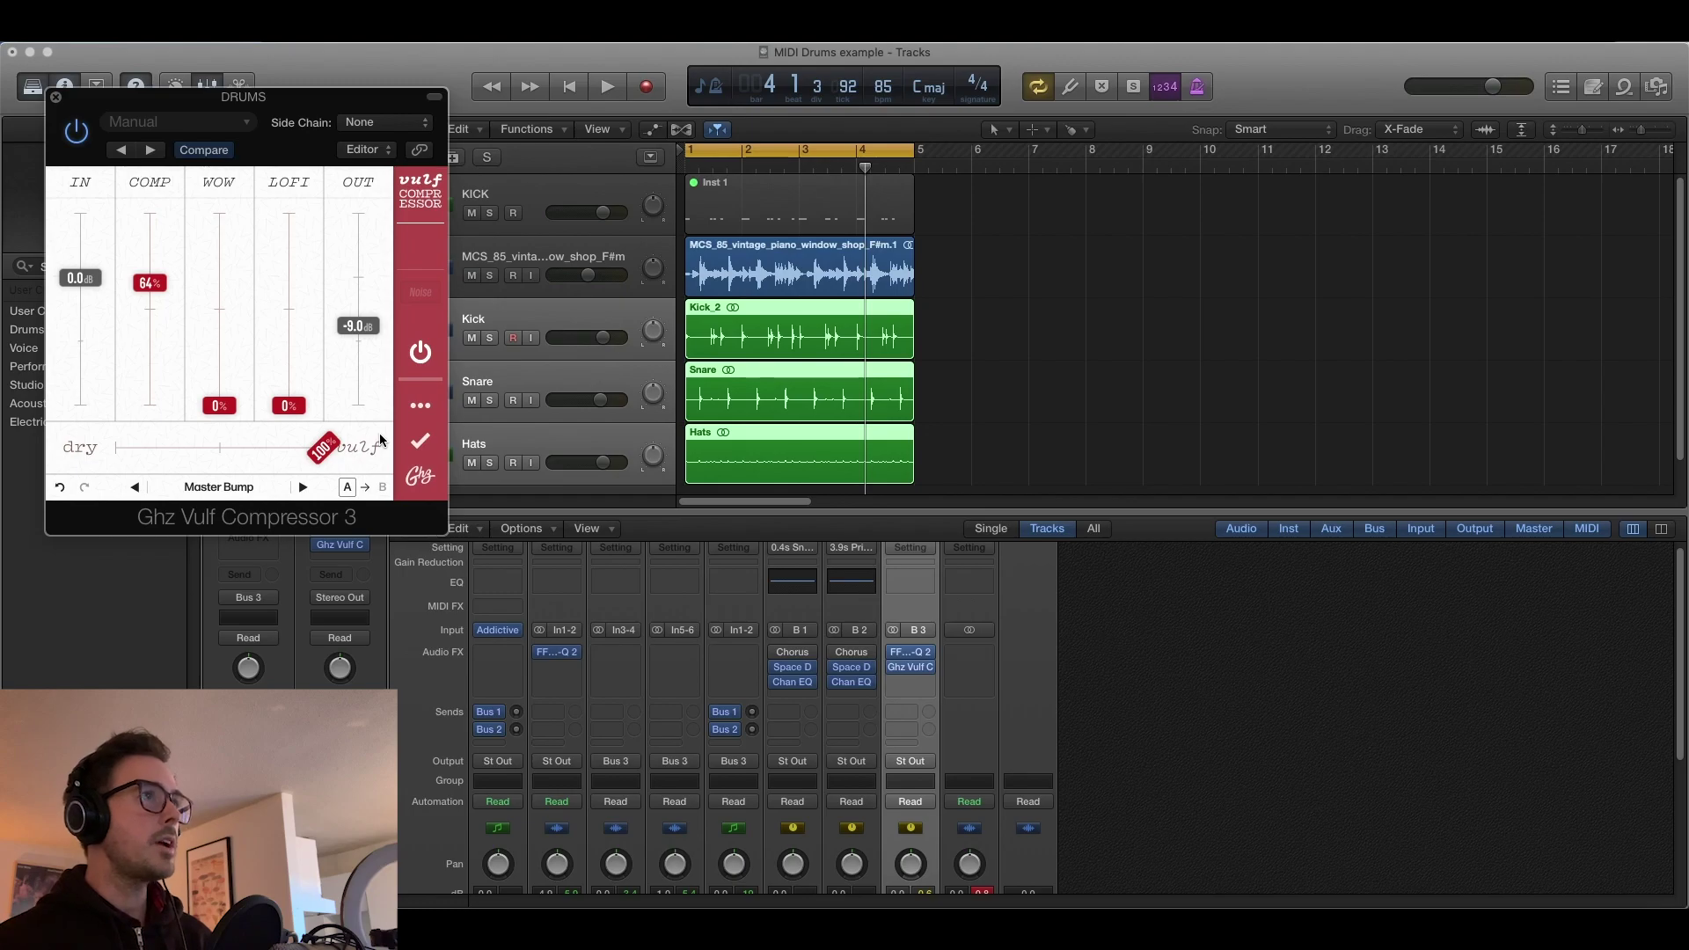
Set the Vulf Compressor's input to 9.5 dB and compression to 81%, and blend its mix back to roughly halfway.
{"action": "left_click_drag", "start_coordinate": [322, 447], "coordinate": [317, 453]}
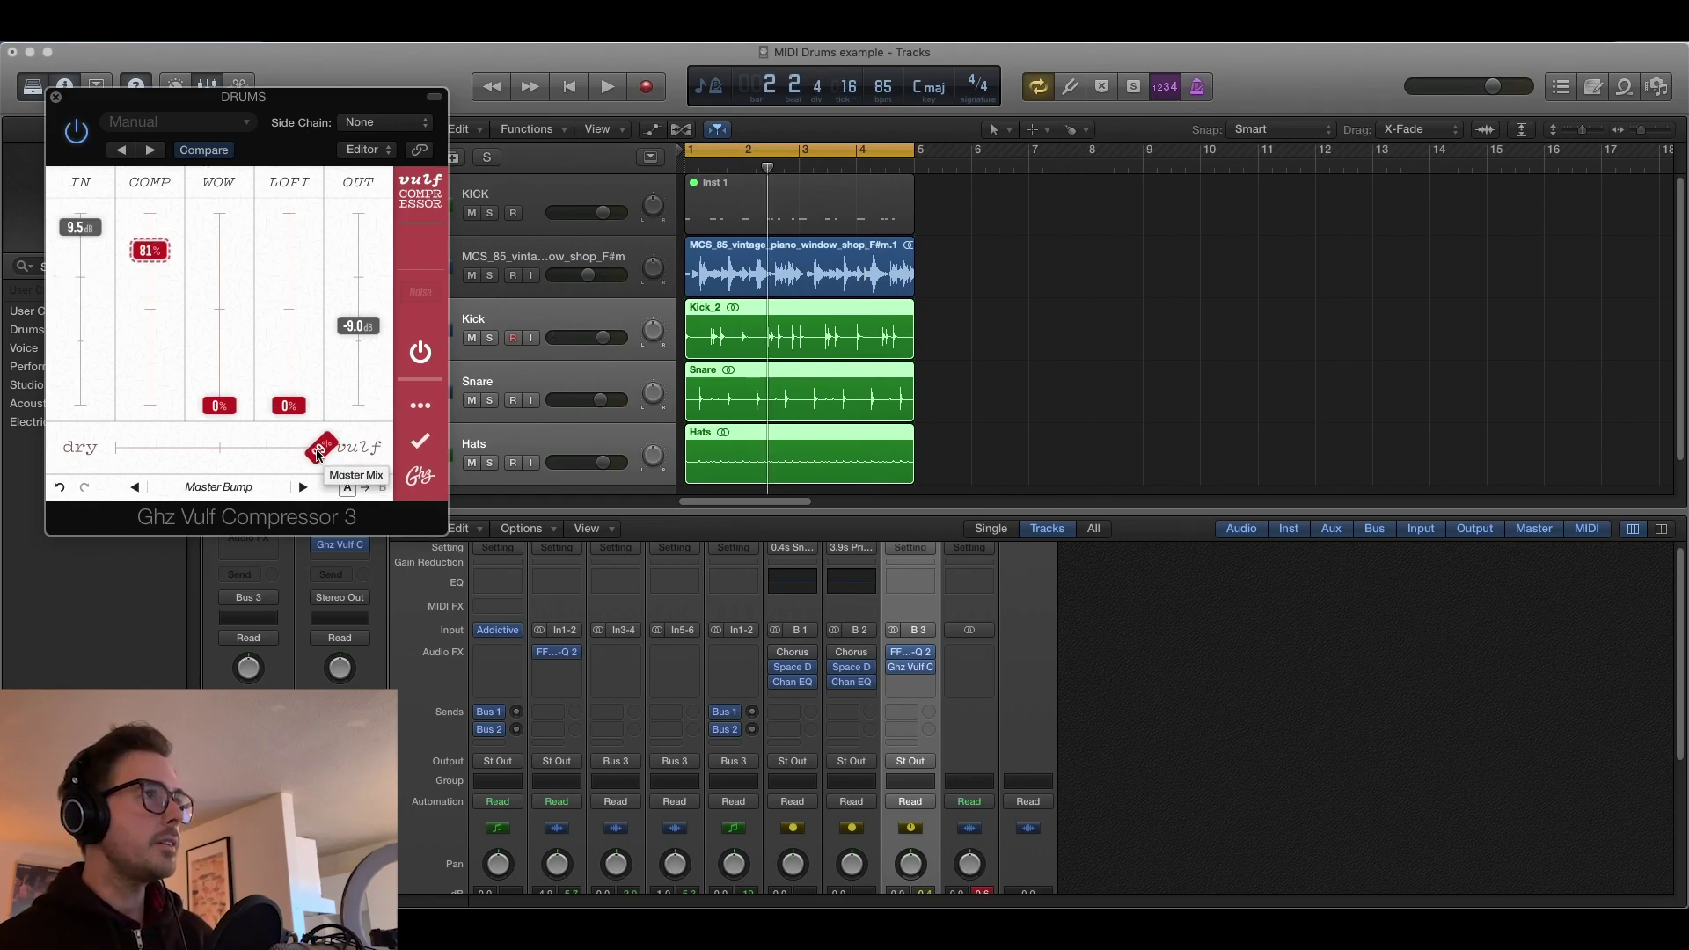
{"action": "key", "text": "space"}
{"action": "left_click_drag", "start_coordinate": [317, 453], "coordinate": [211, 451]}
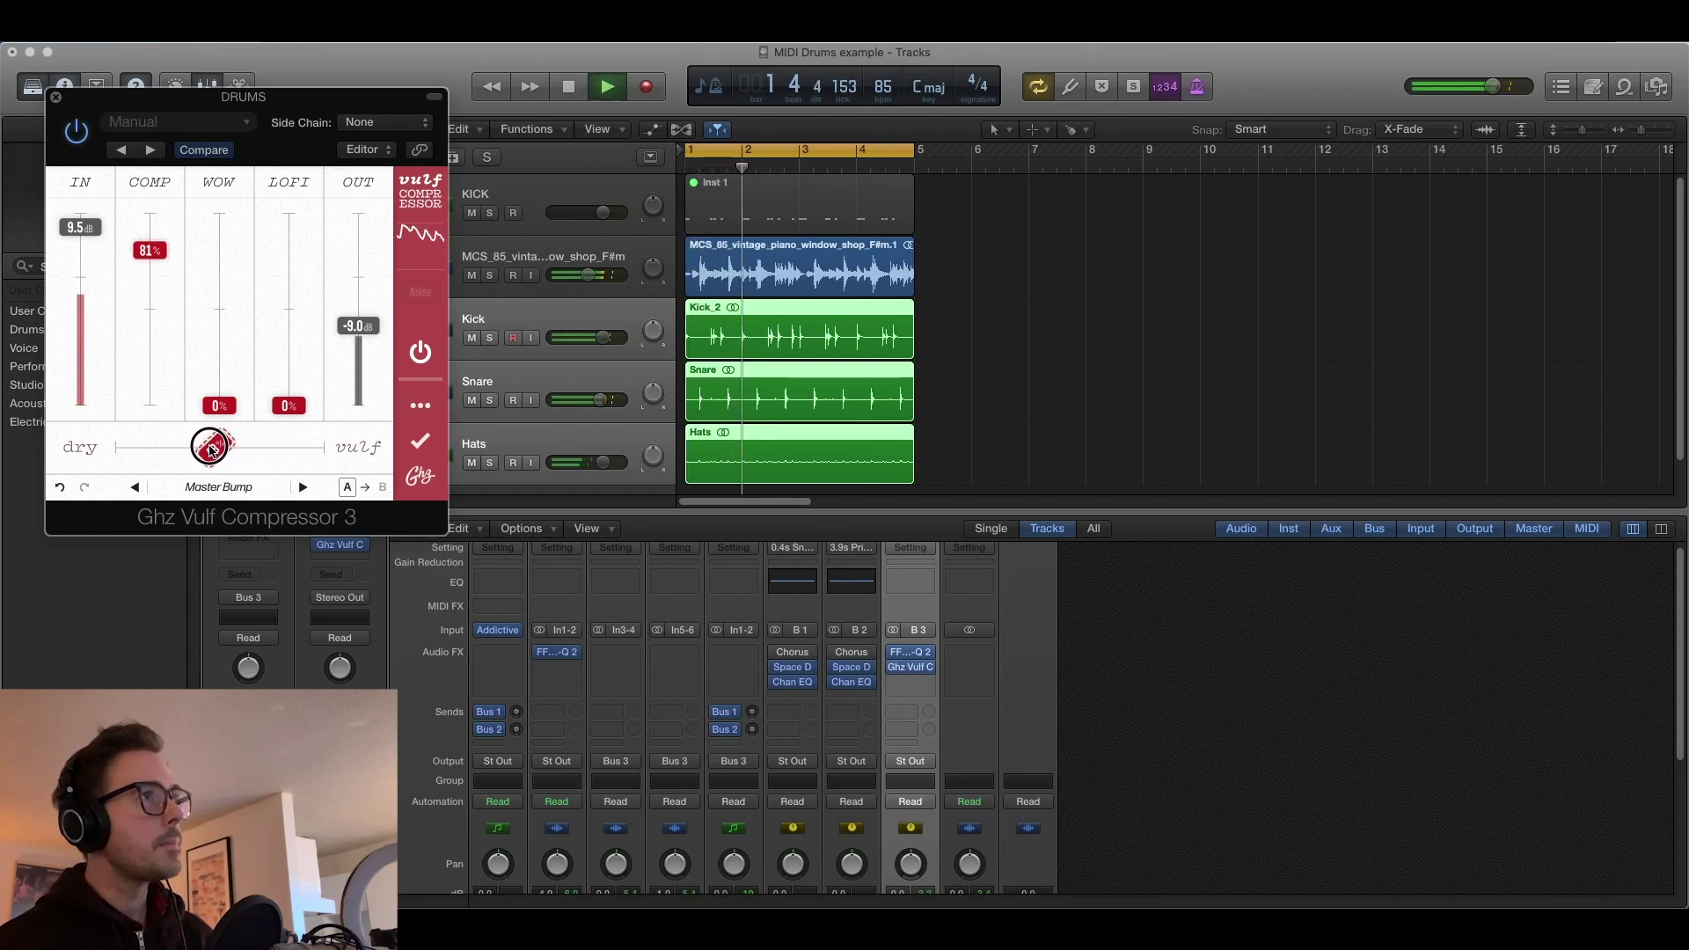
{"action": "left_click_drag", "start_coordinate": [211, 451], "coordinate": [201, 447]}
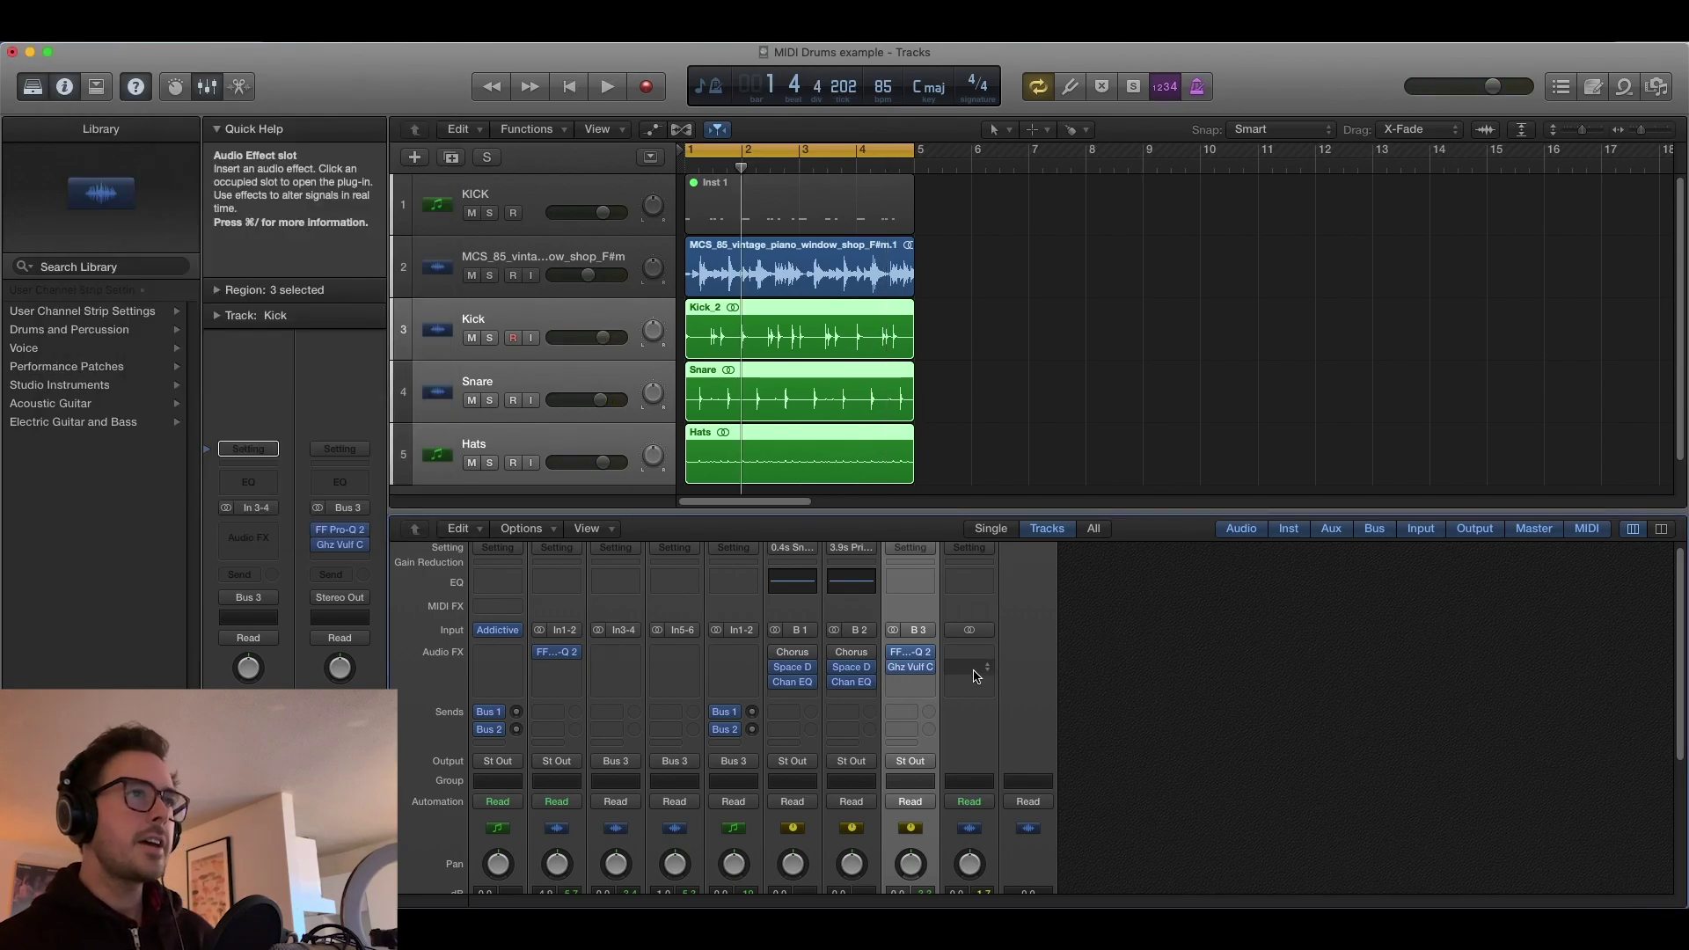
Add Neutron 3 Transient Shaper to the DRUMS channel with the Clear Transients preset, and adjust the upper band's attack and sustain.
{"action": "left_click", "coordinate": [926, 688]}
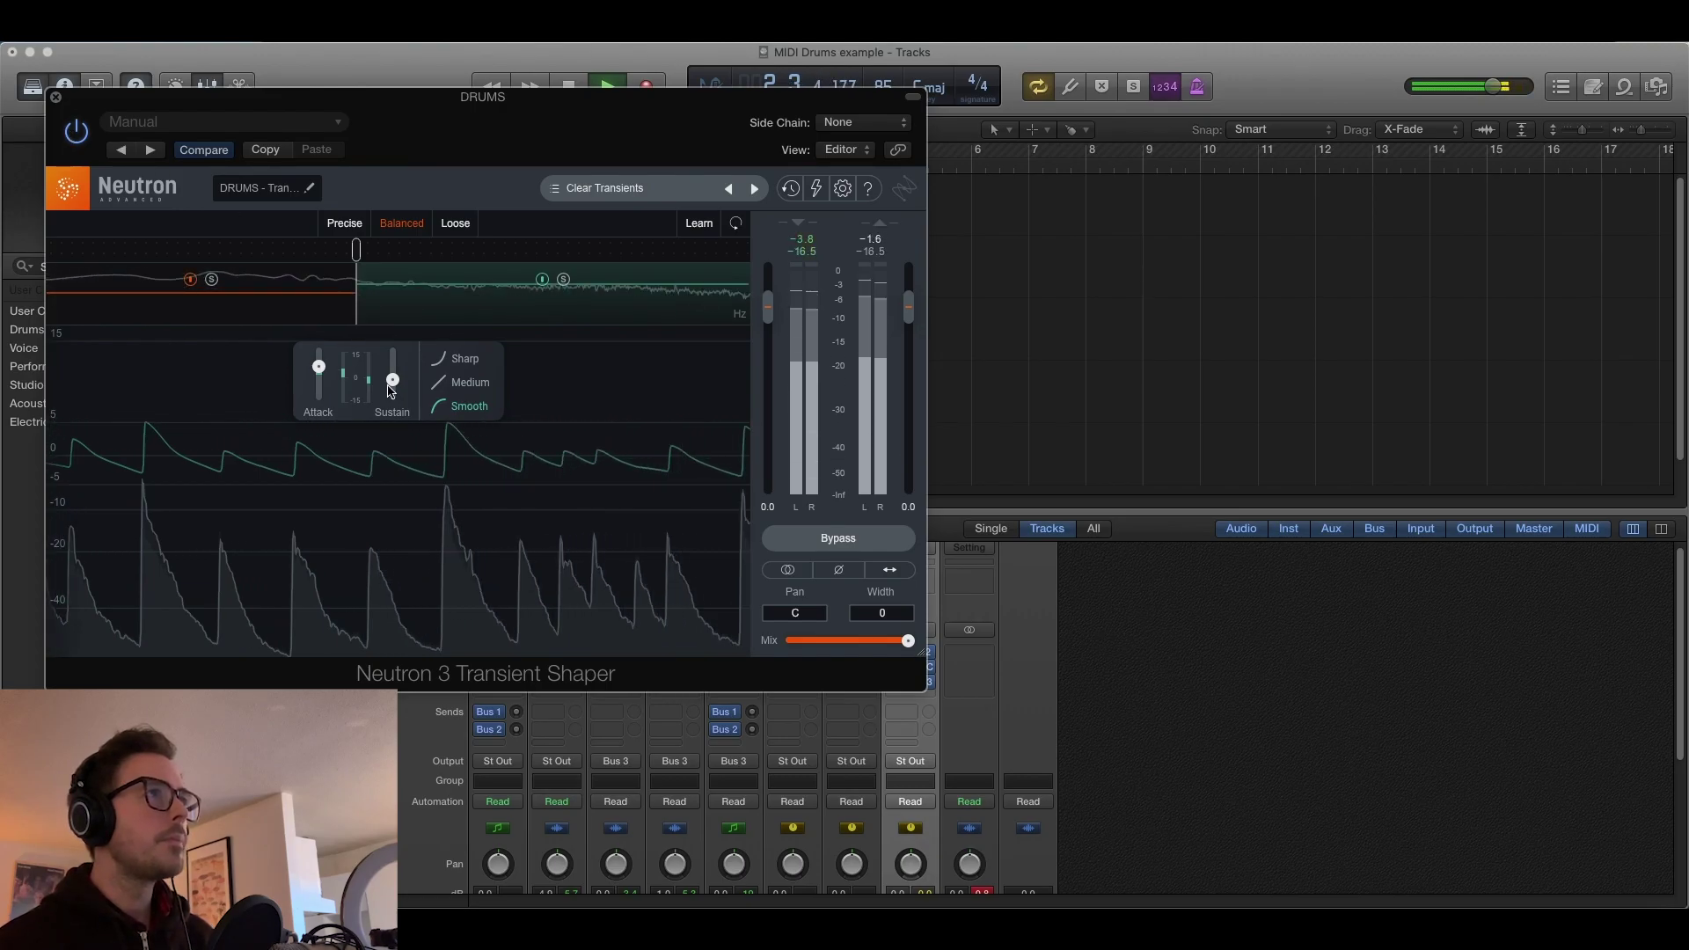
{"action": "key", "text": "space"}
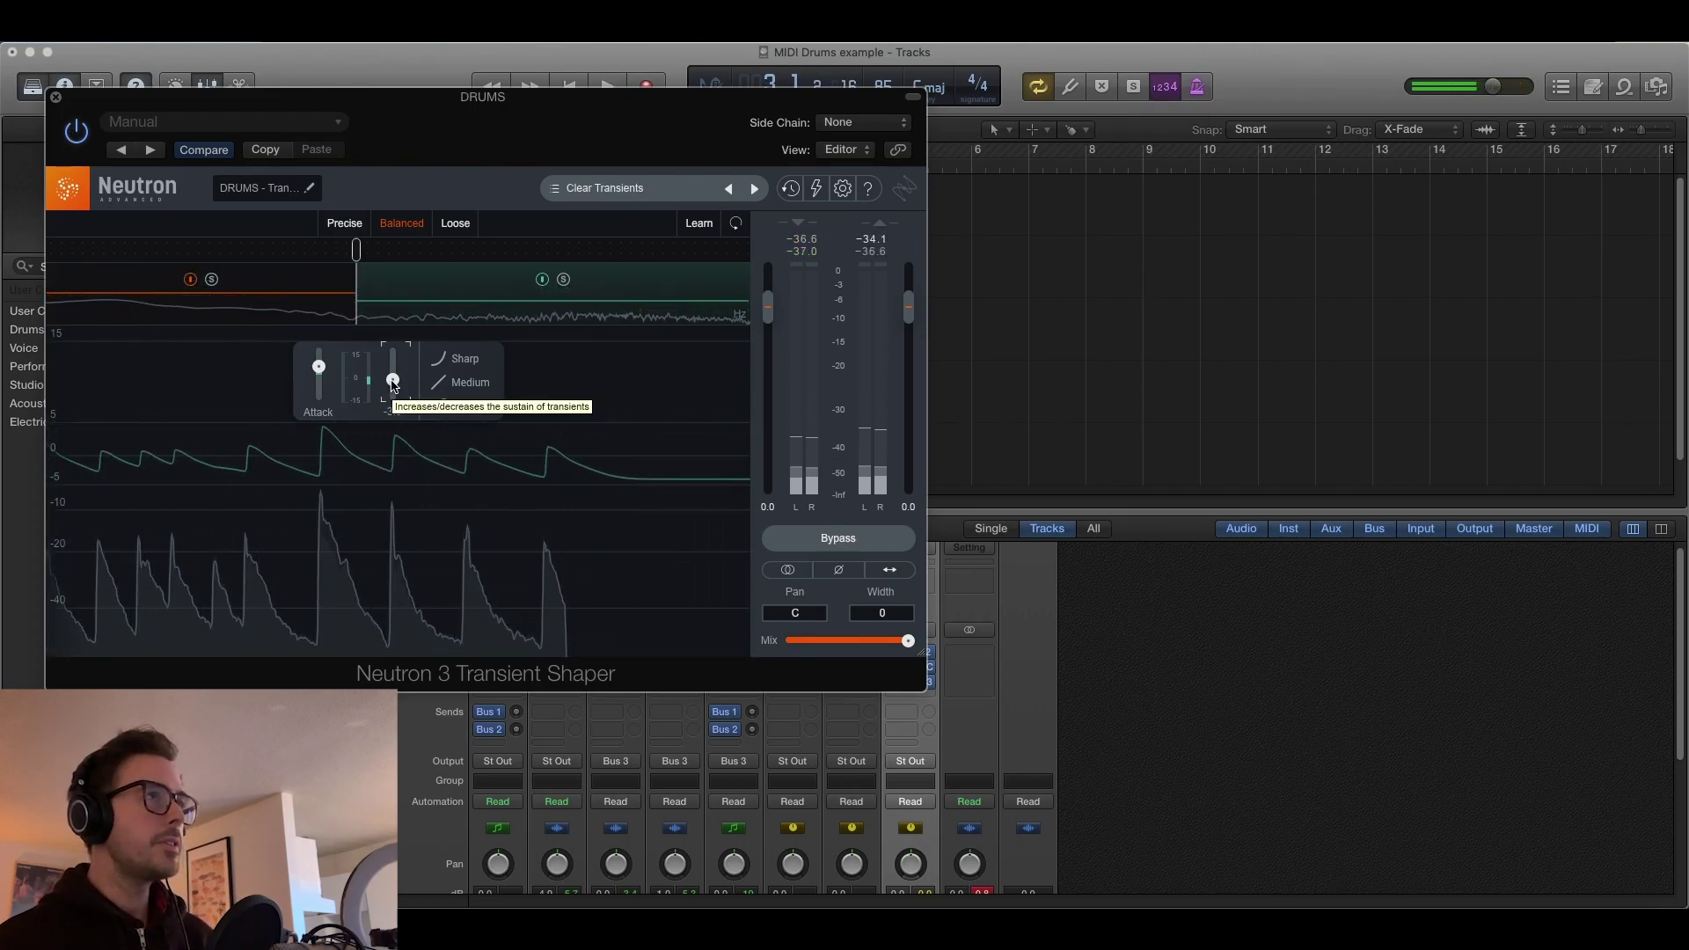
{"action": "left_click", "coordinate": [929, 682]}
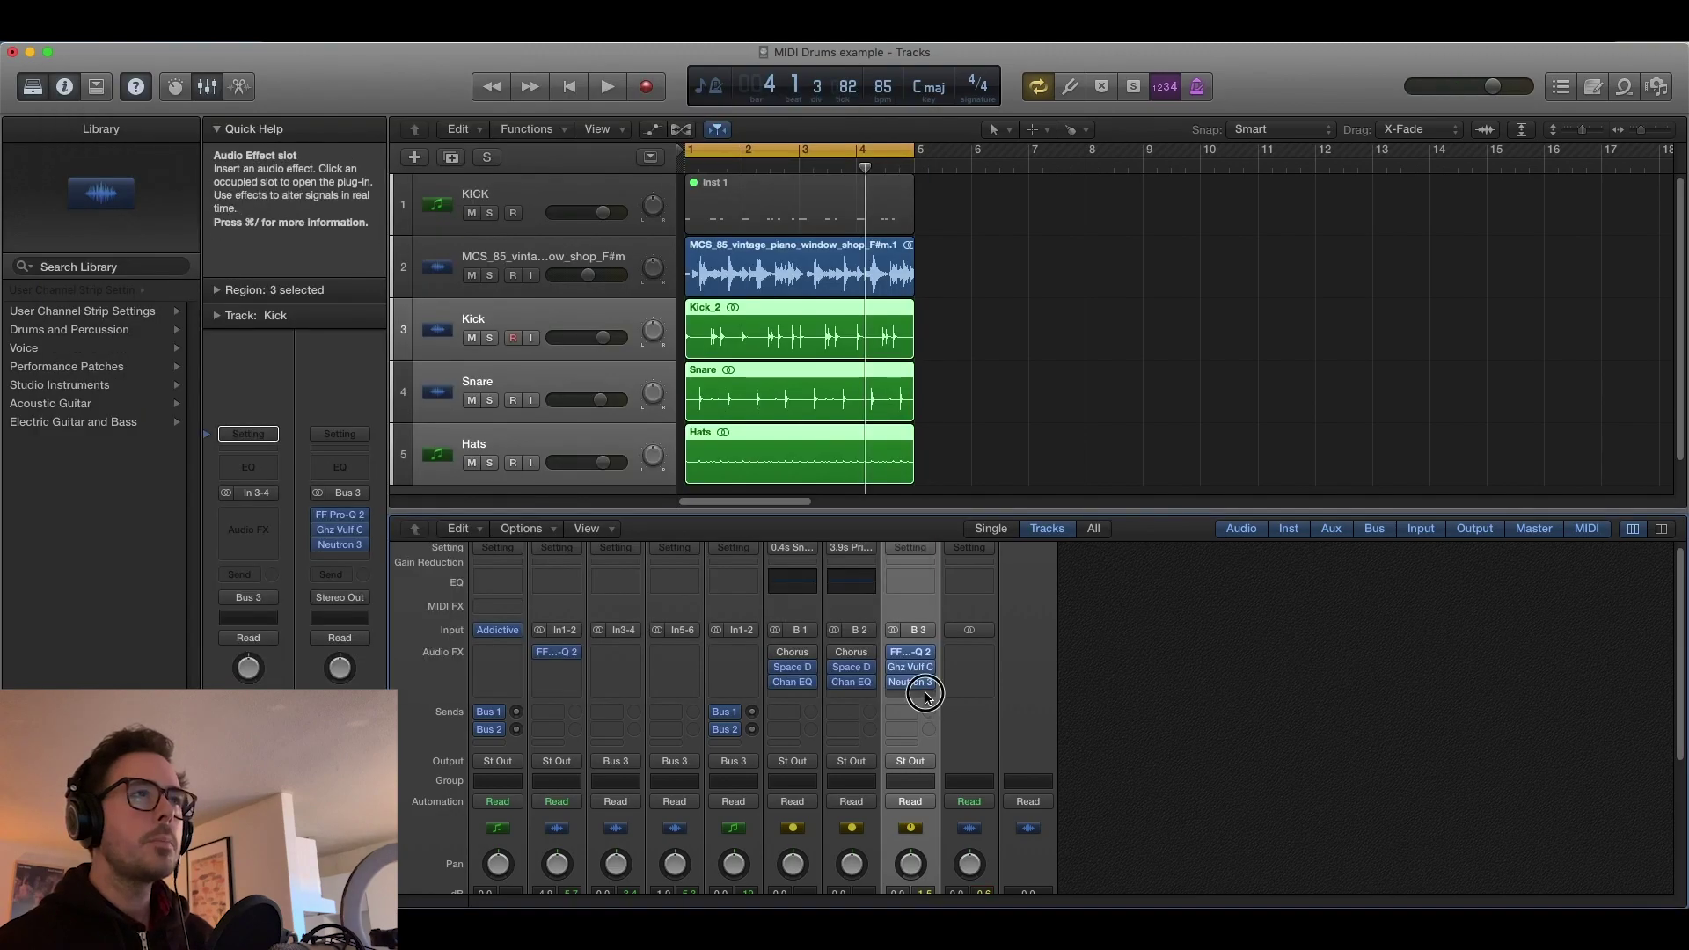
Insert Soundtoys Decapitator after the transient shaper on the DRUMS channel and start playback.
{"action": "left_click", "coordinate": [927, 695]}
{"action": "mouse_move", "coordinate": [931, 896]}
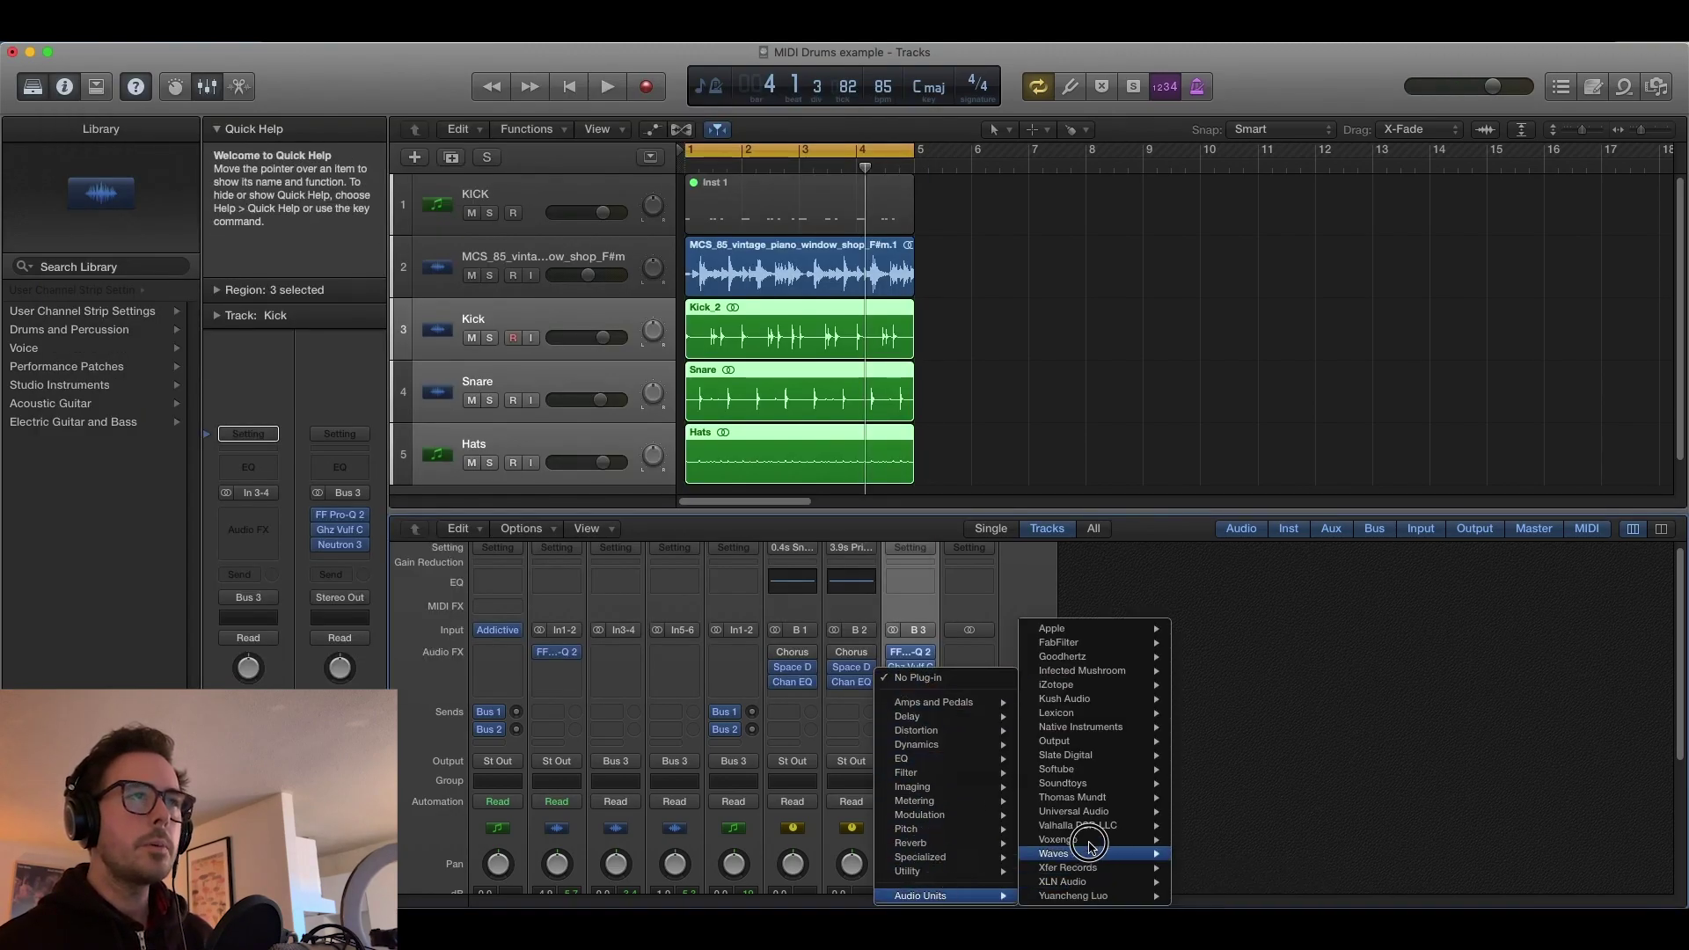
{"action": "mouse_move", "coordinate": [1063, 783]}
{"action": "left_click", "coordinate": [1231, 645]}
{"action": "key", "text": "space"}
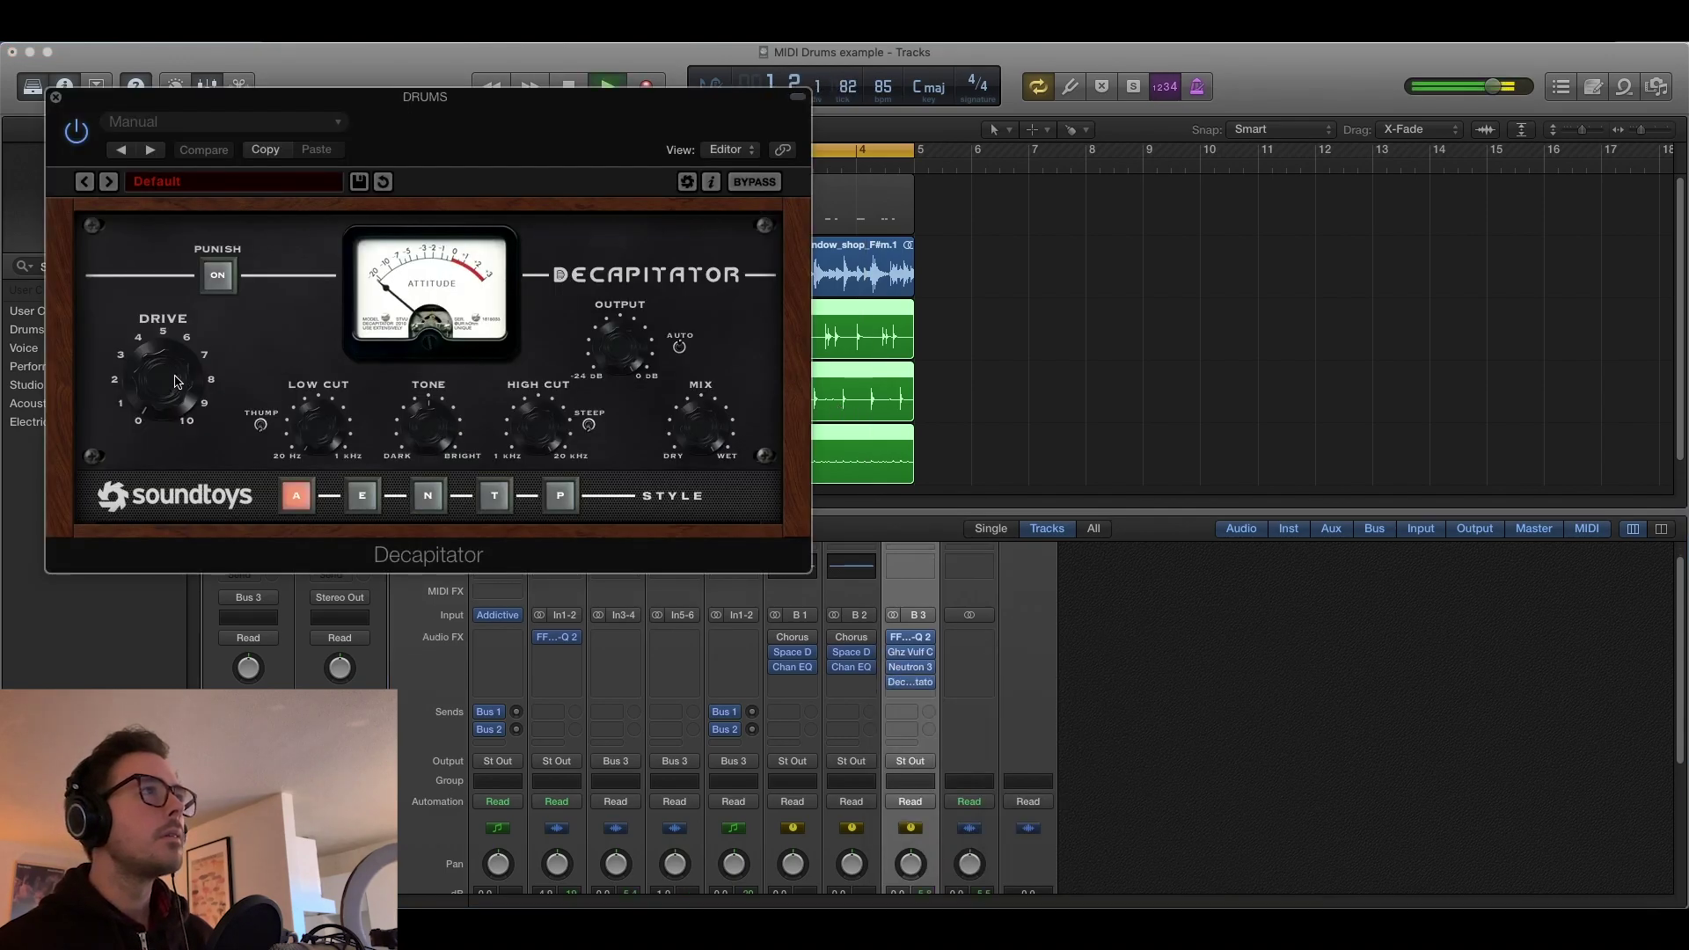
Adjust Decapitator's drive, reduce its wet mix, and listen to the processed drums with the piano loop.
{"action": "left_click_drag", "start_coordinate": [176, 382], "coordinate": [167, 345]}
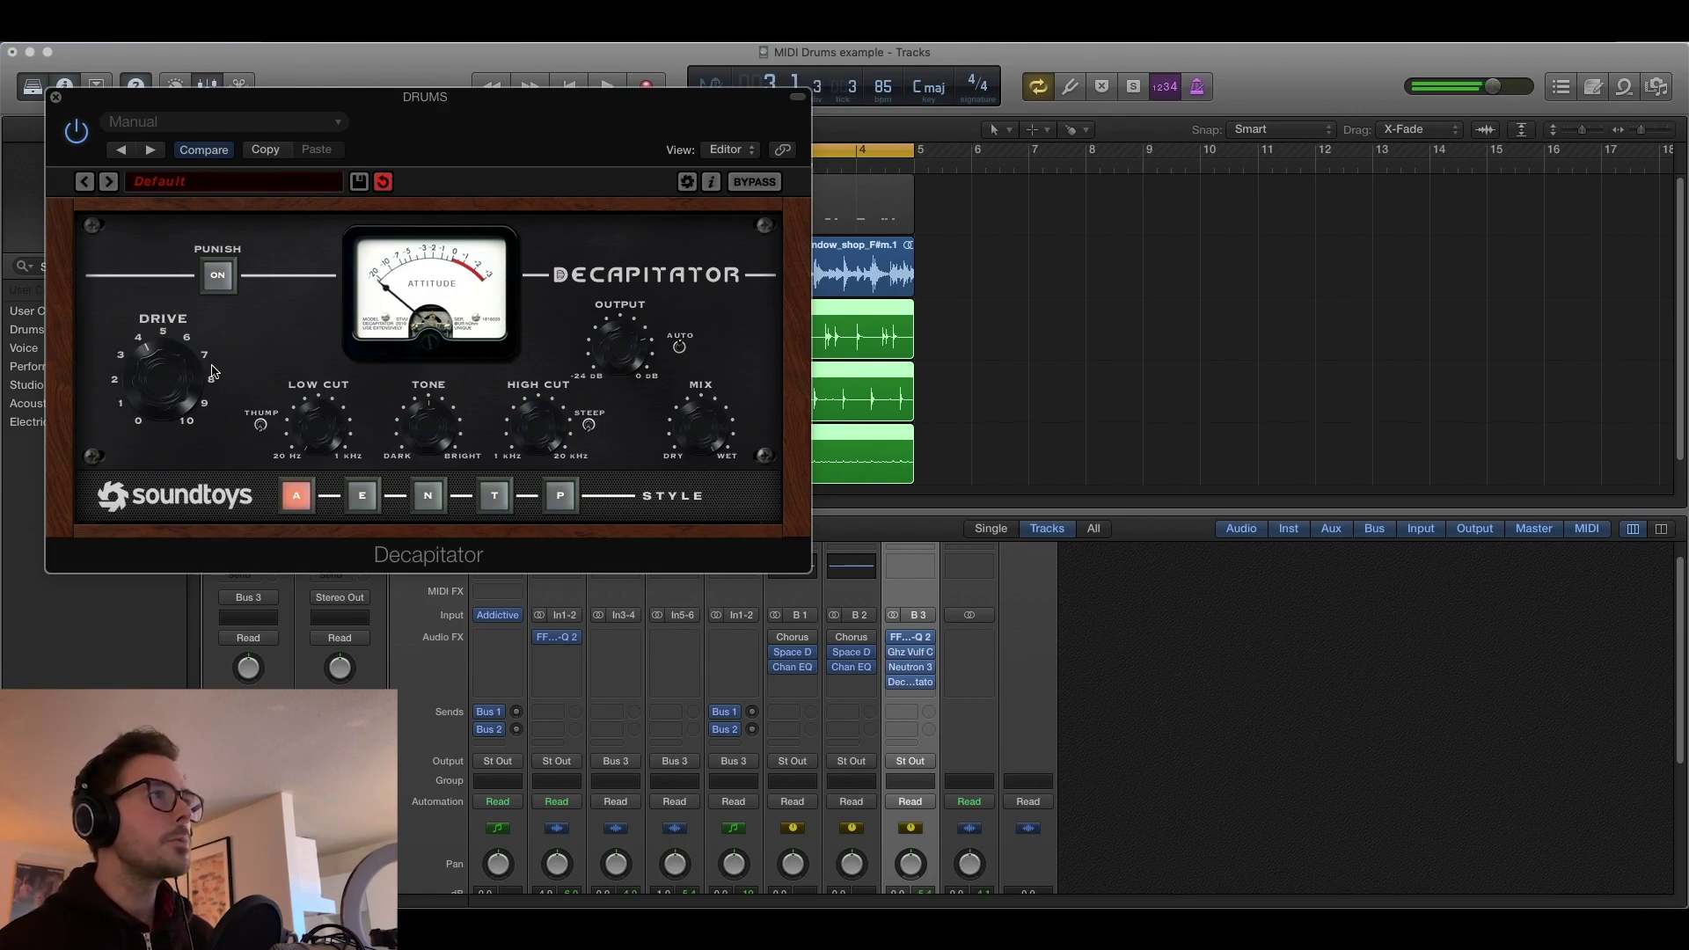
{"action": "left_click_drag", "start_coordinate": [705, 430], "coordinate": [709, 469]}
{"action": "key", "text": "space"}
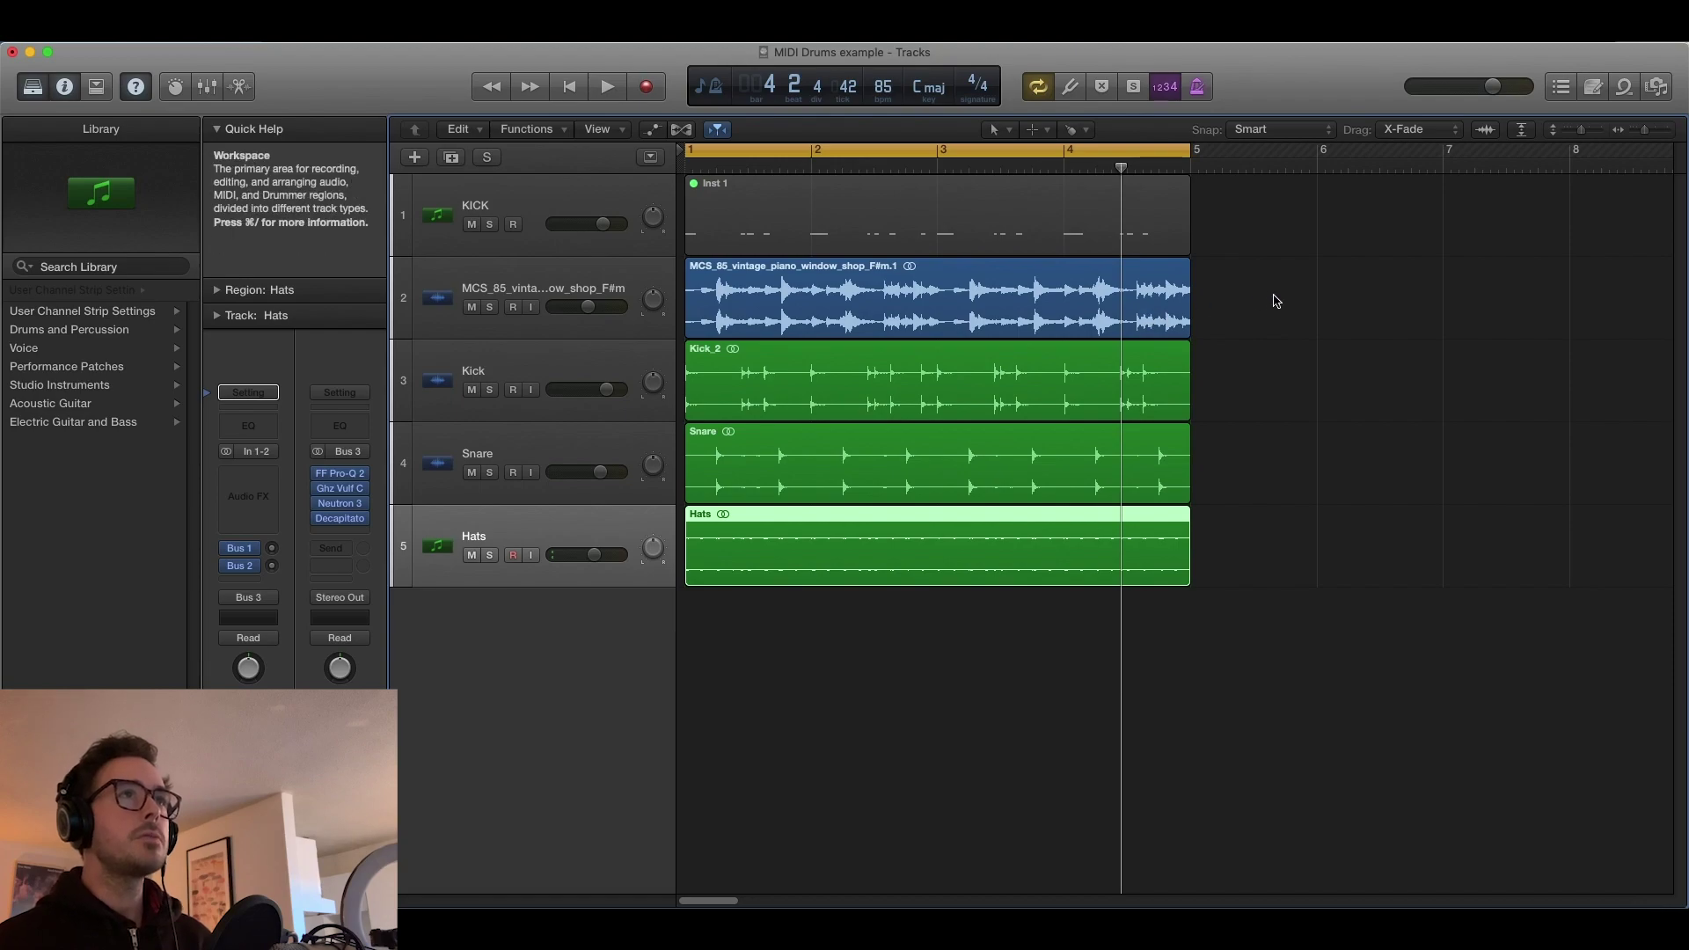
{"action": "key", "text": "space"}
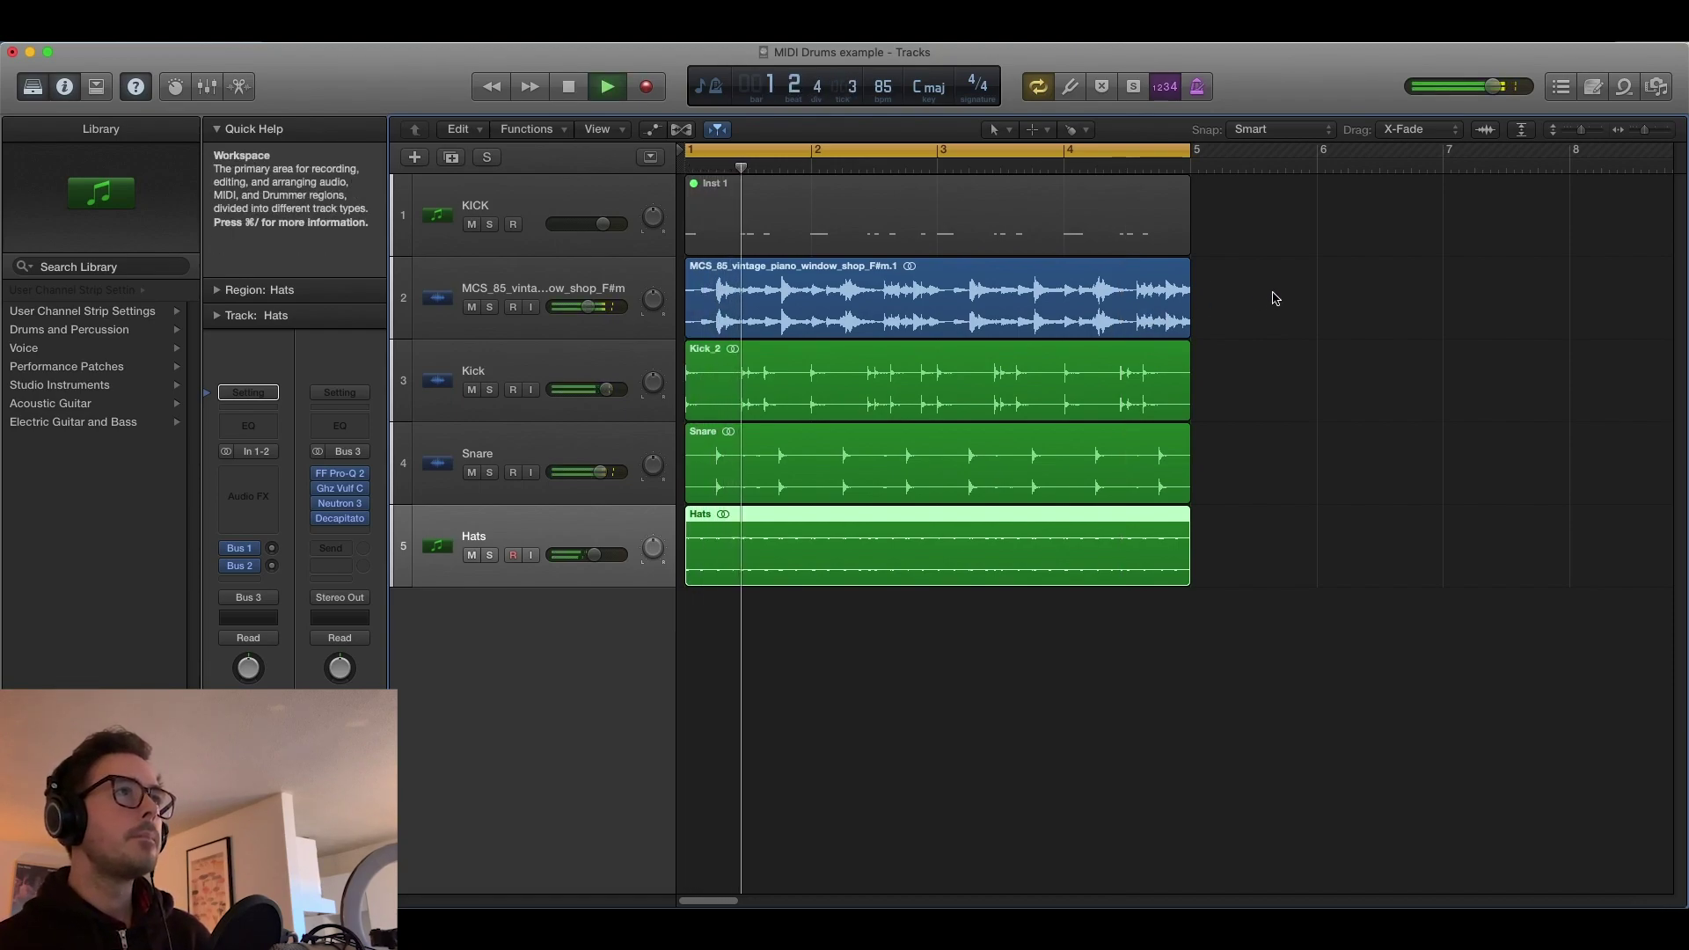